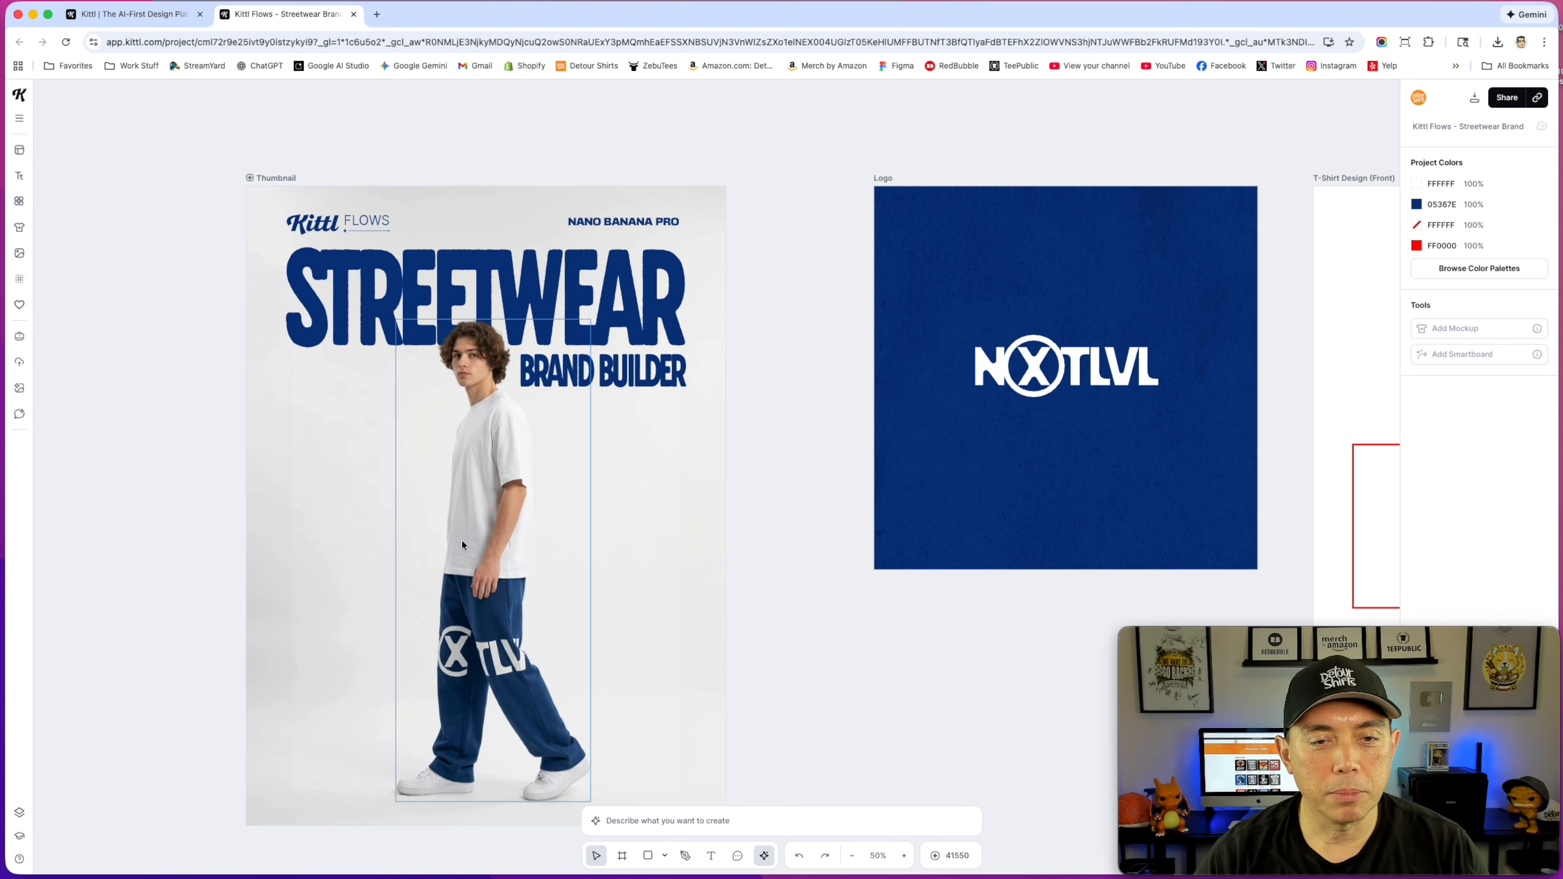
Step: Examine the thumbnail, the logo, and the front and back T-shirt designs alongside their connected mockups
scroll(758, 510, "down", 3)
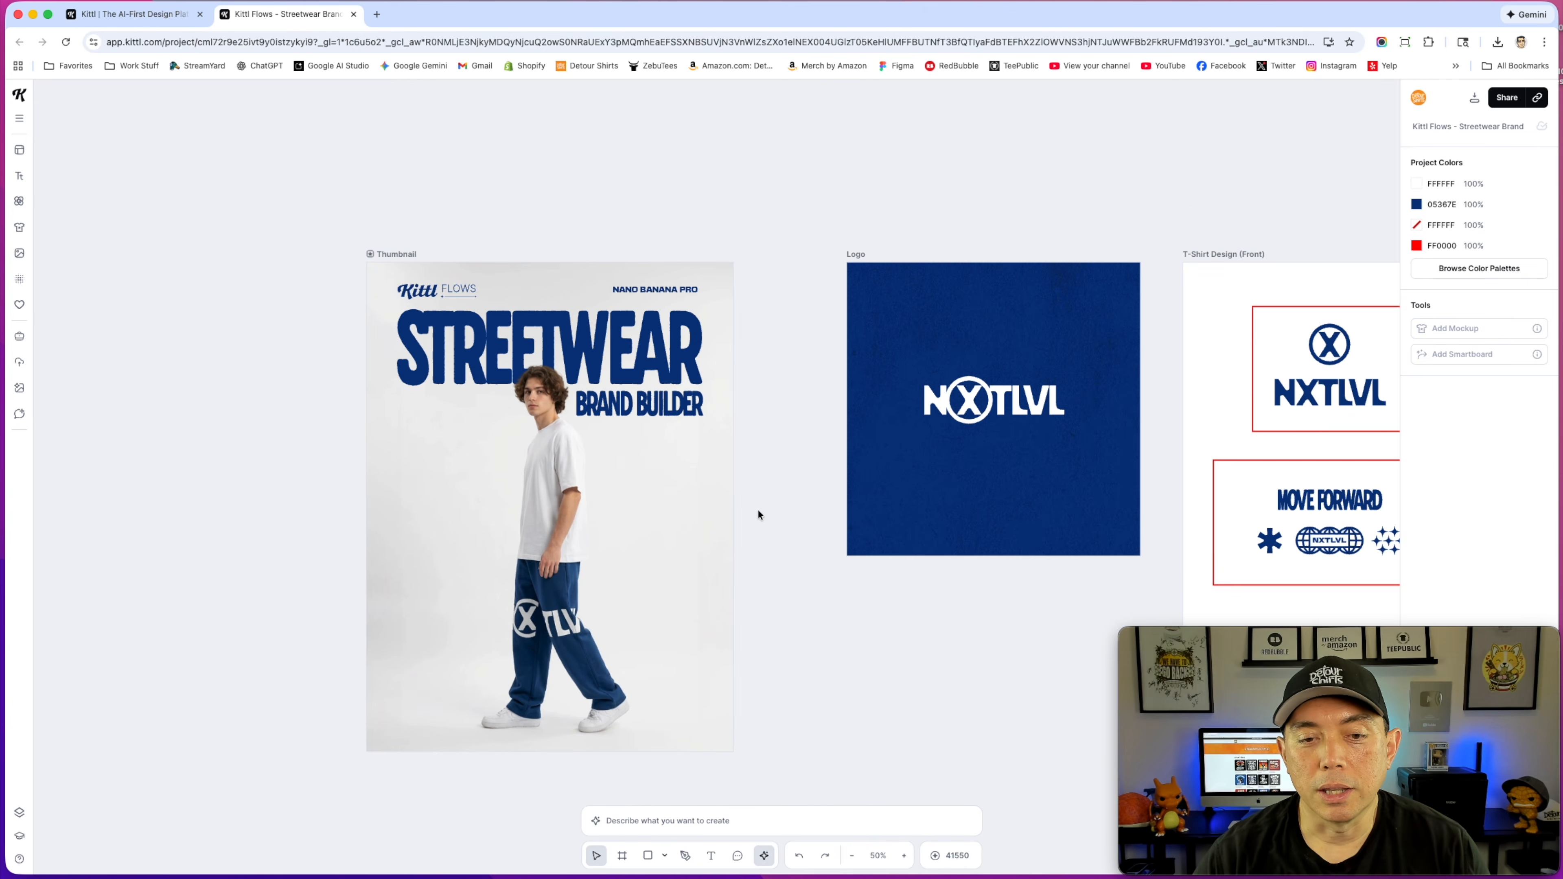
left_click_drag(993, 197, 480, 125)
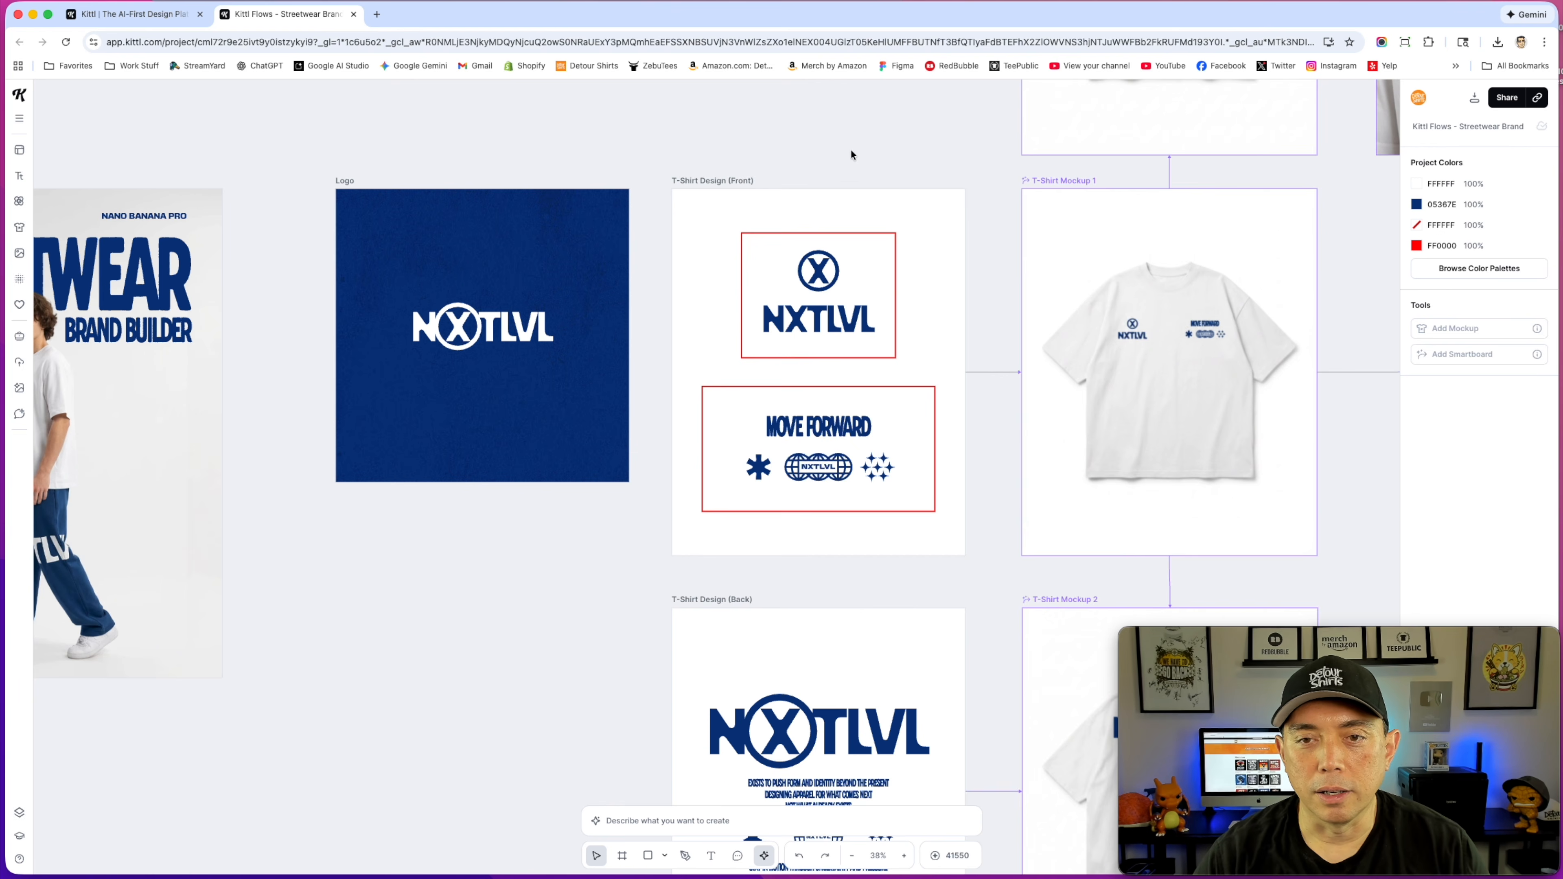
left_click_drag(848, 154, 596, 133)
scroll(605, 318, "up", 4)
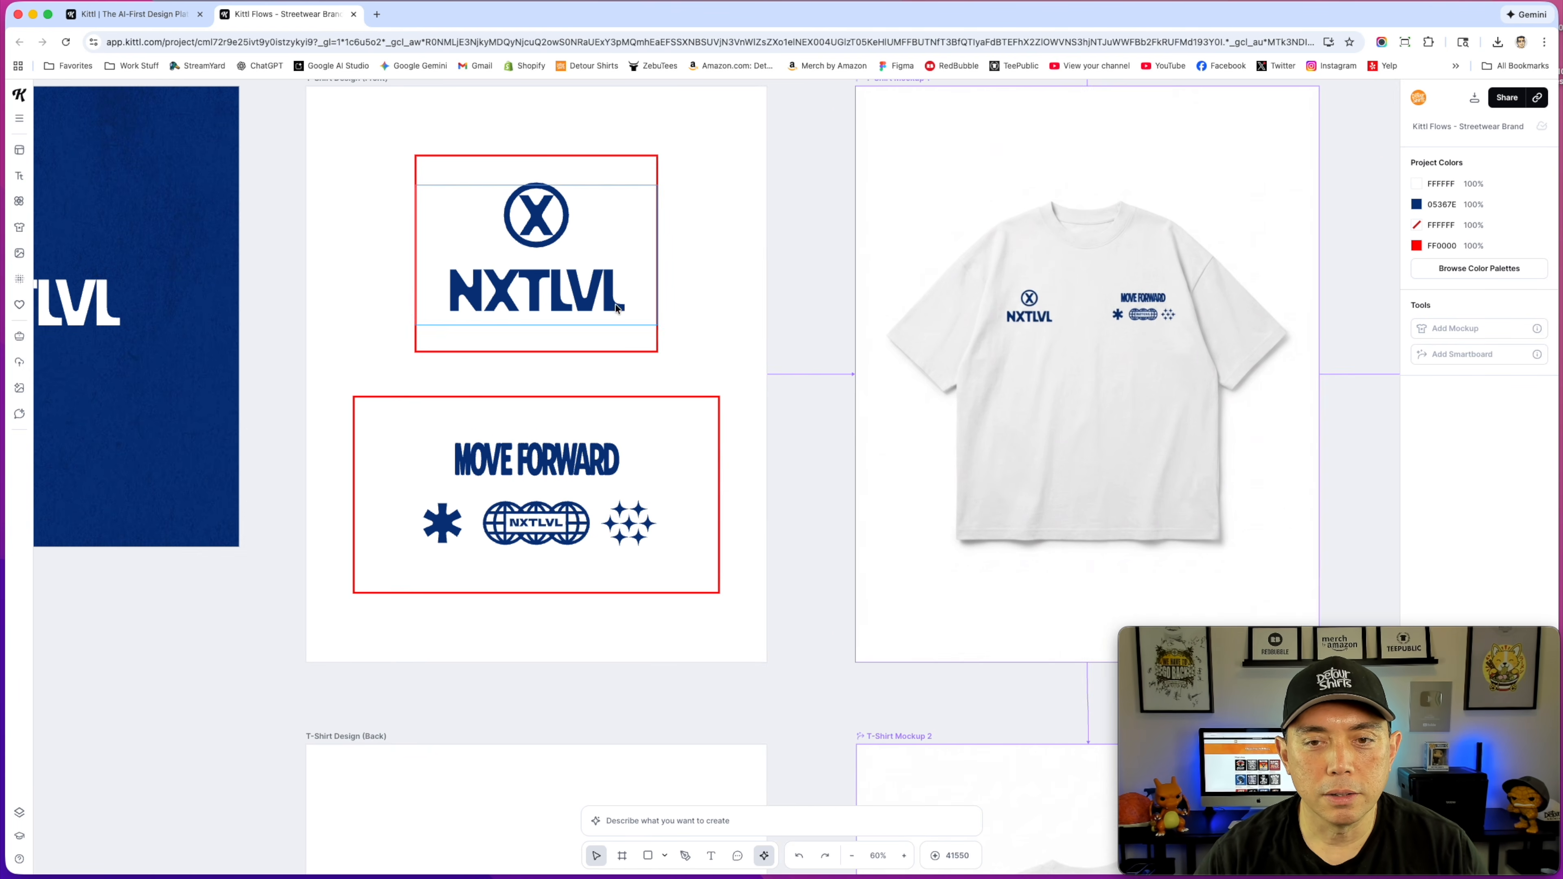
scroll(764, 385, "down", 2)
left_click(762, 381)
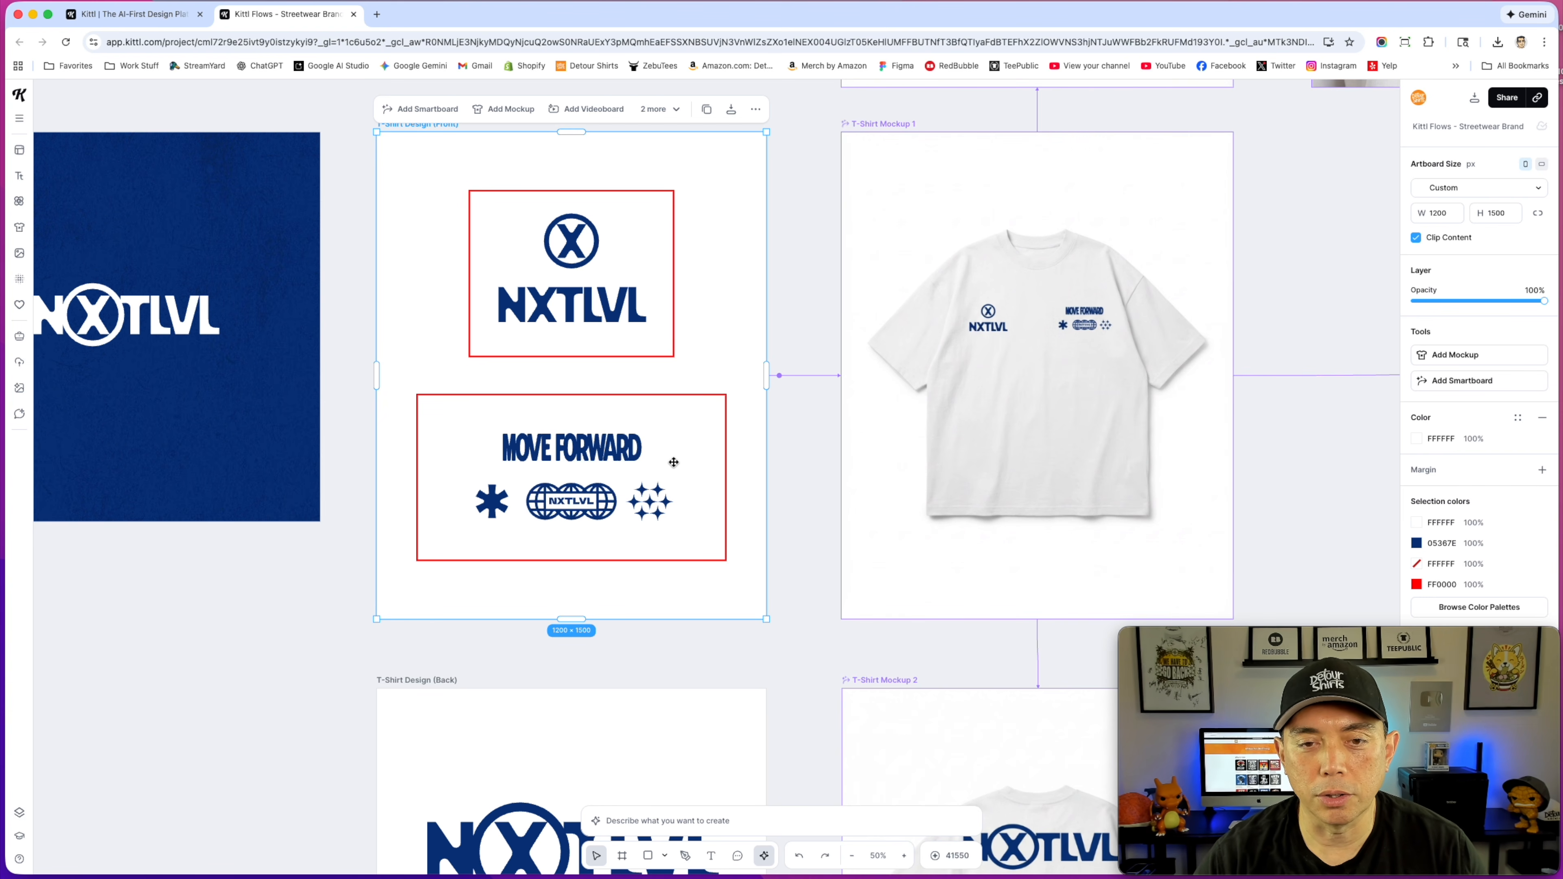
scroll(827, 500, "down", 5)
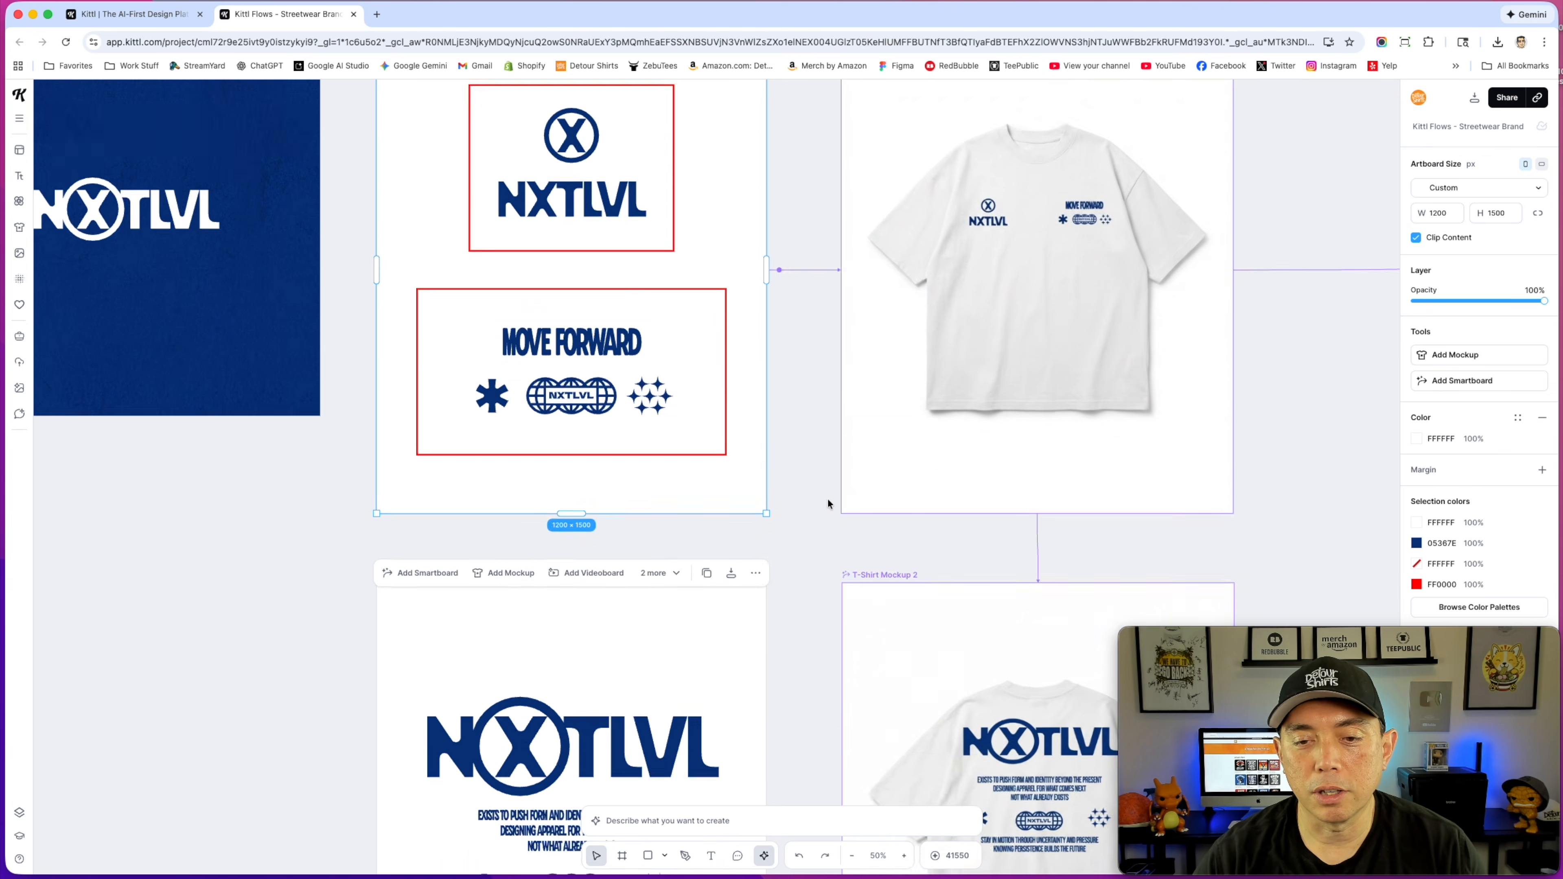
scroll(879, 445, "up", 1)
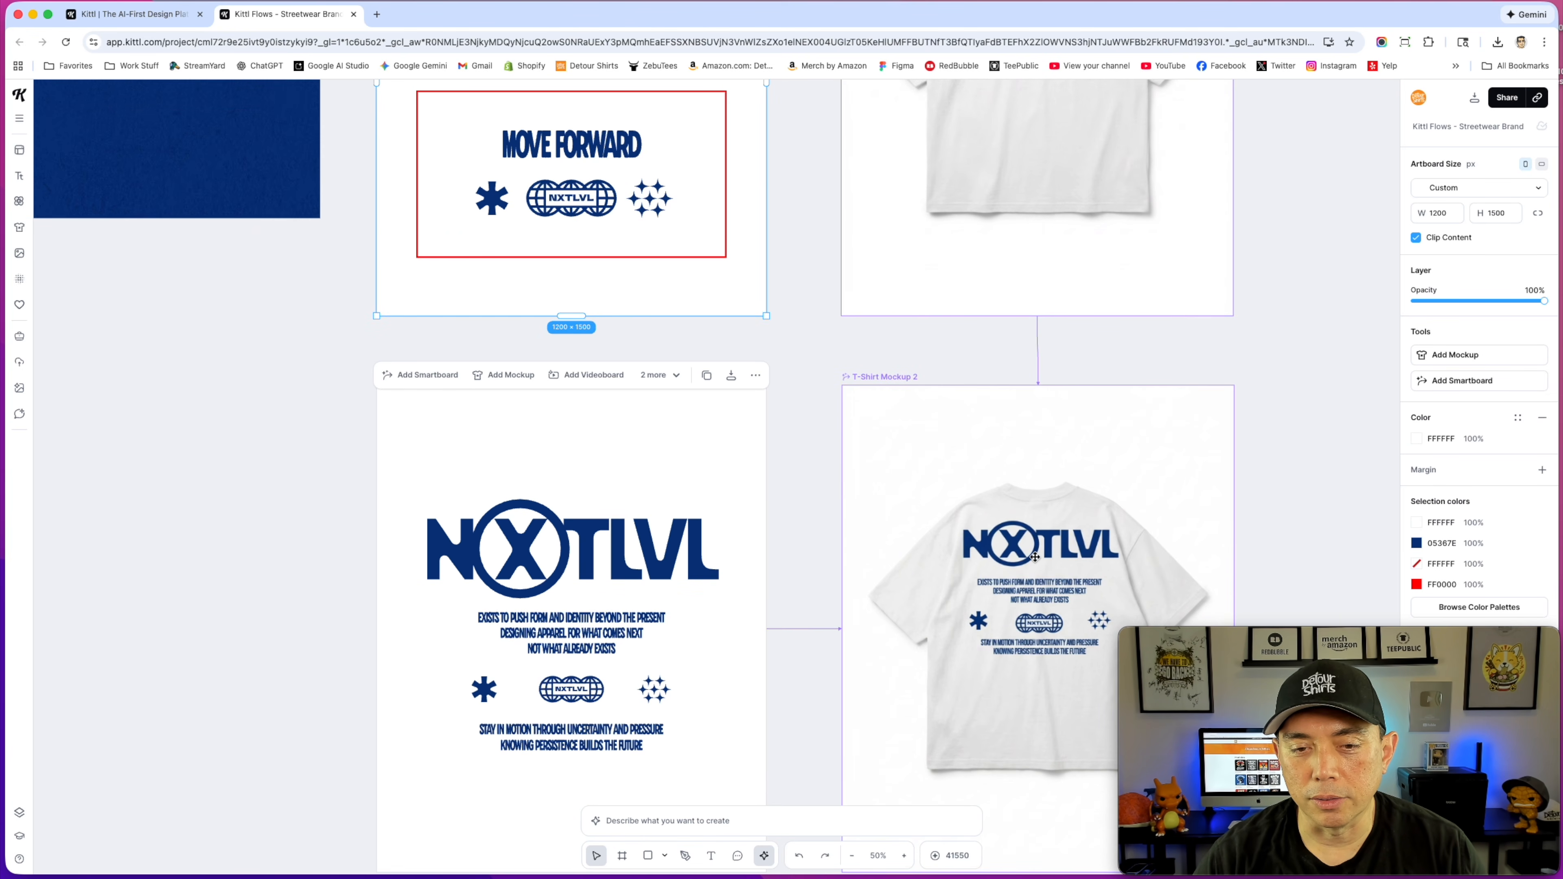
scroll(625, 563, "down", 3)
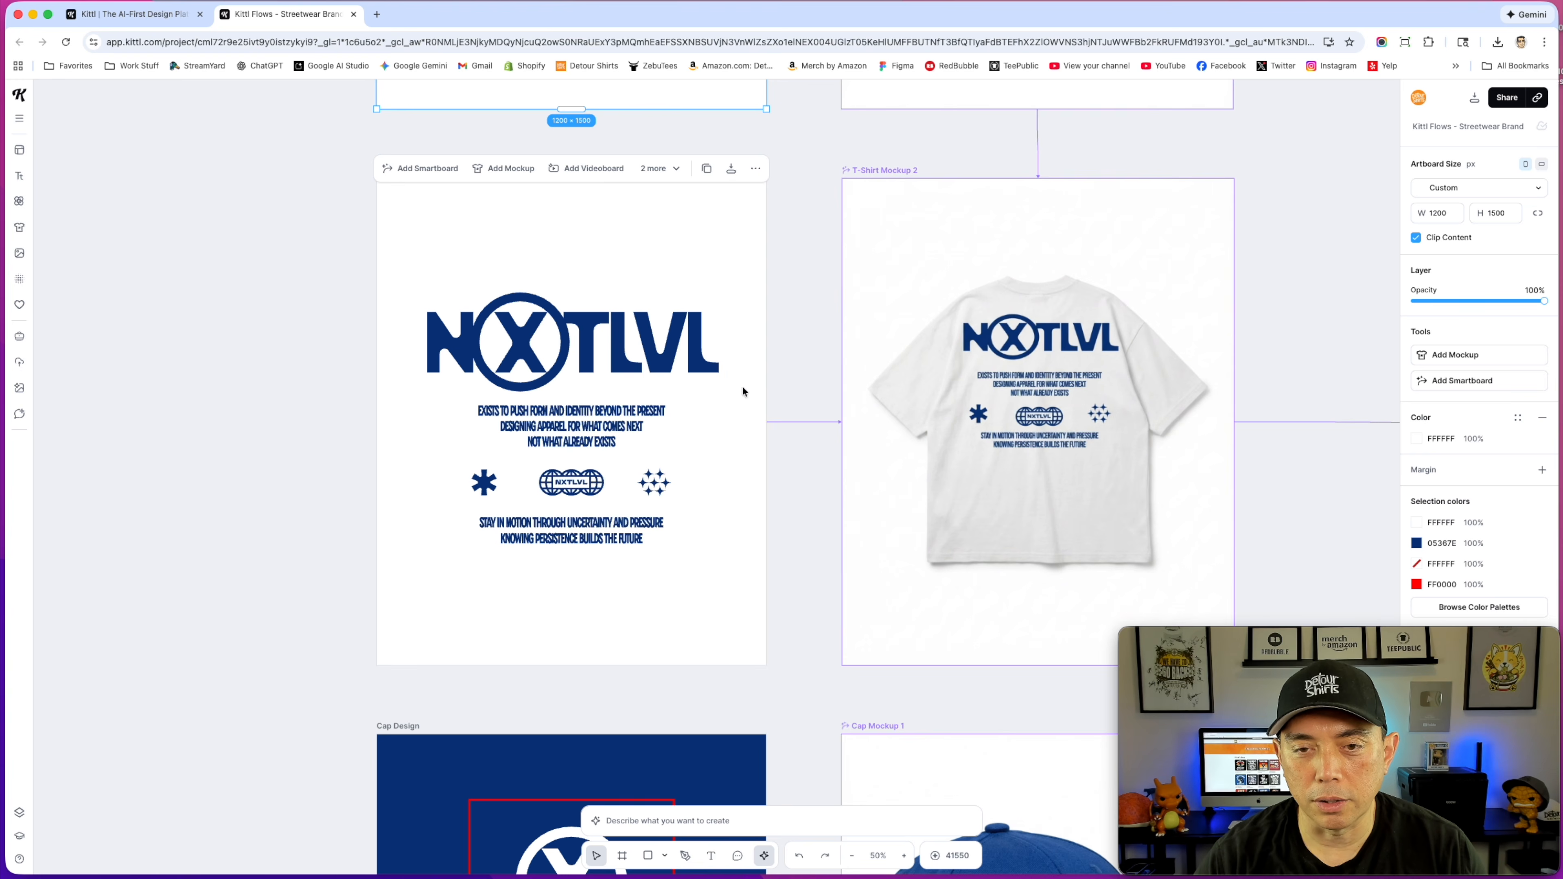
Step: Examine the cap design artboard and the cap mockups generated from it
scroll(938, 419, "down", 15)
scroll(936, 419, "up", 7)
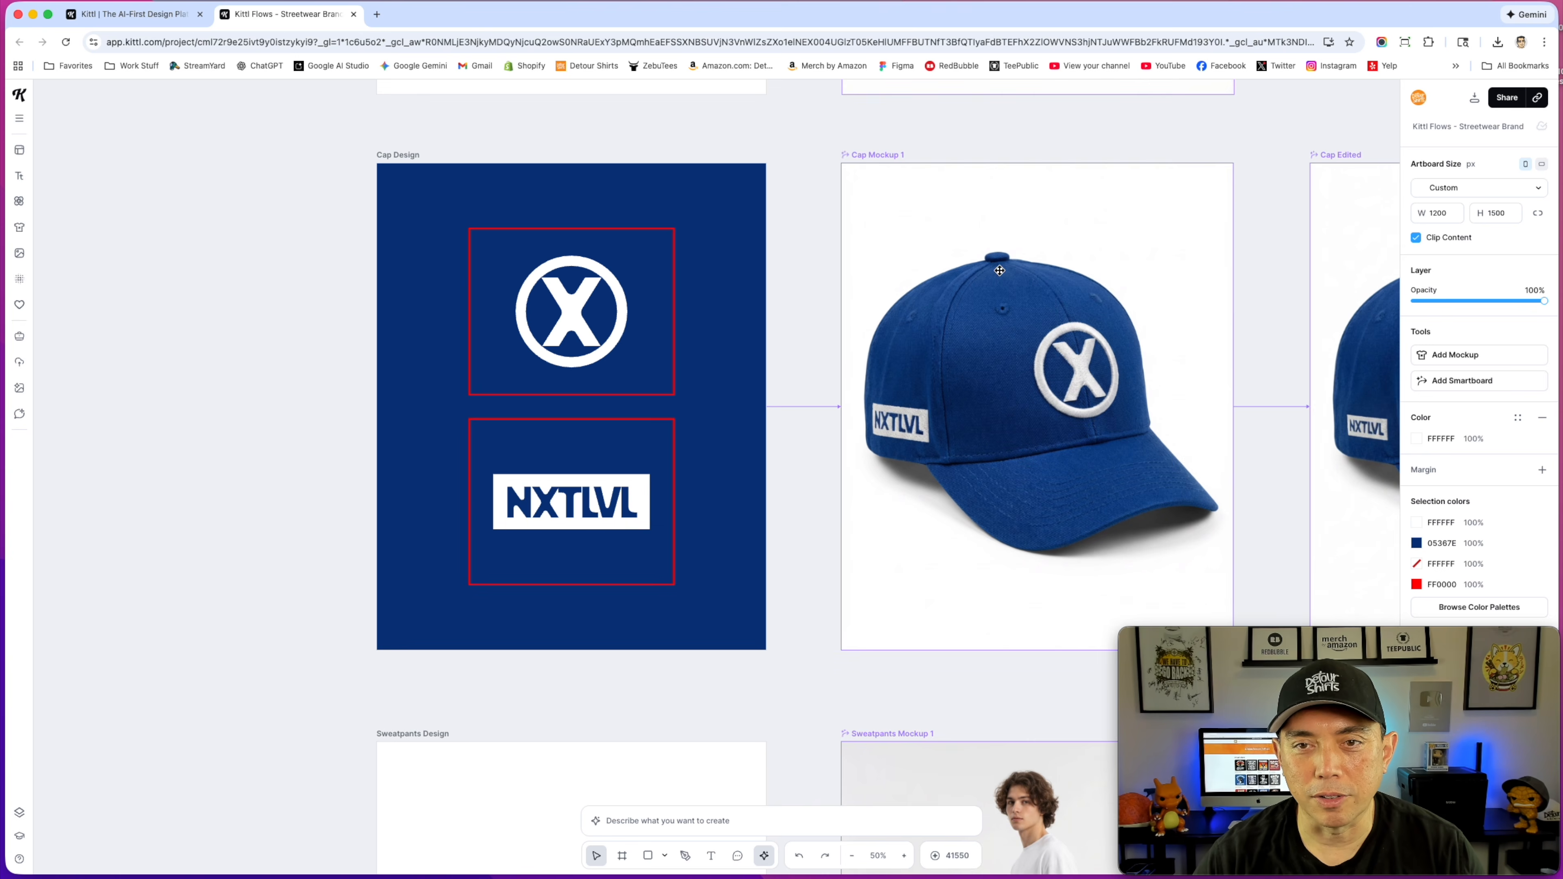
scroll(940, 460, "down", 3)
left_click(802, 228)
scroll(755, 412, "down", 5)
scroll(754, 411, "right", 4)
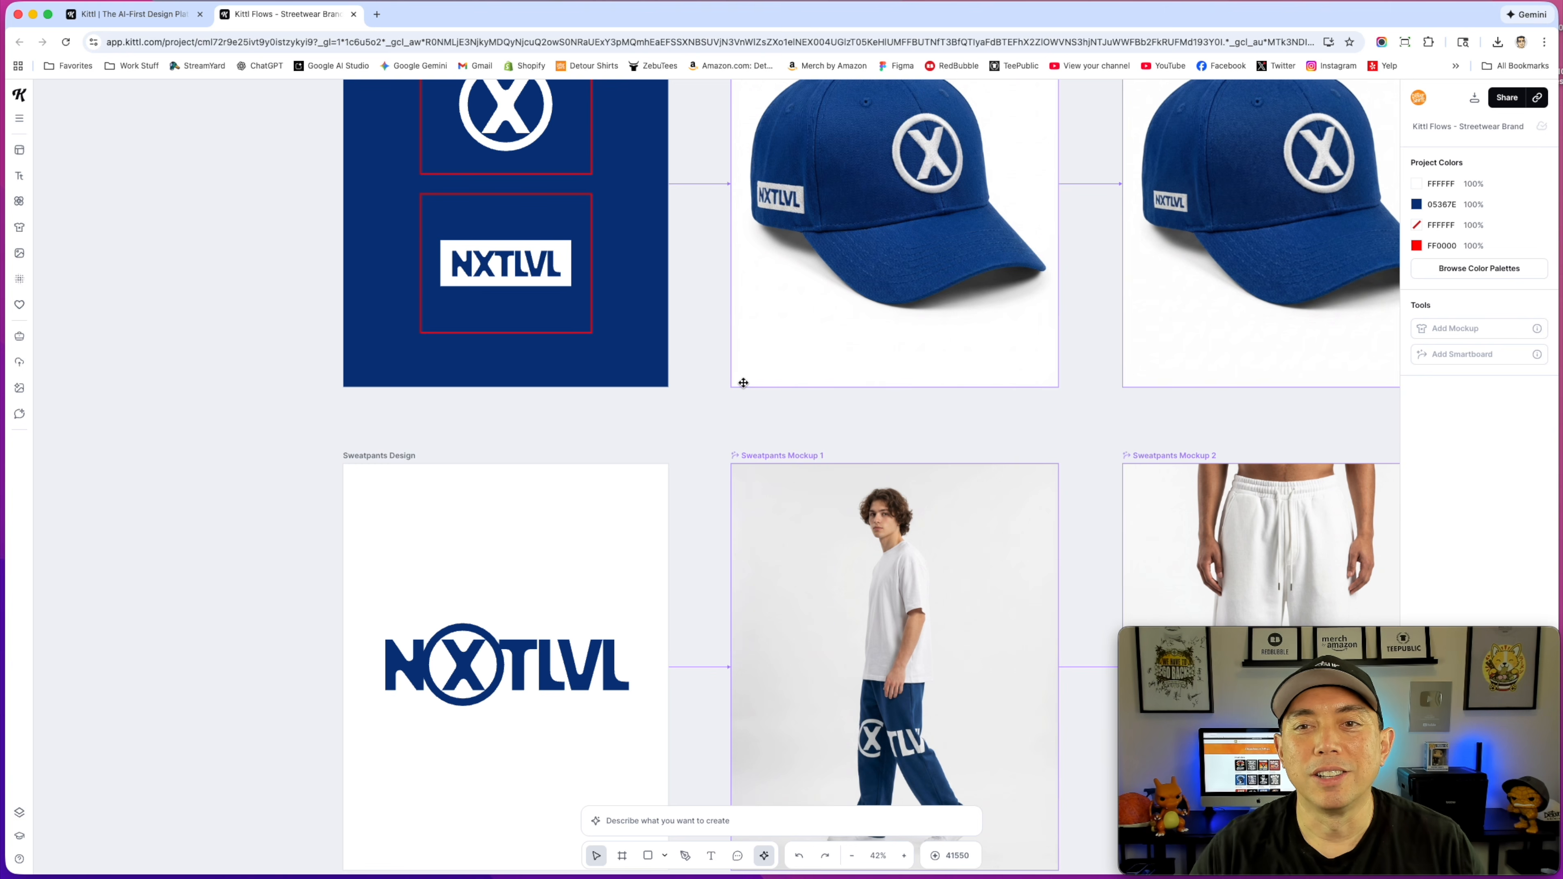
Step: Examine the sweatpants design and both sweatpants mockups, plus the edited cap and cap model mockup above them
scroll(562, 311, "down", 3)
left_click(559, 501)
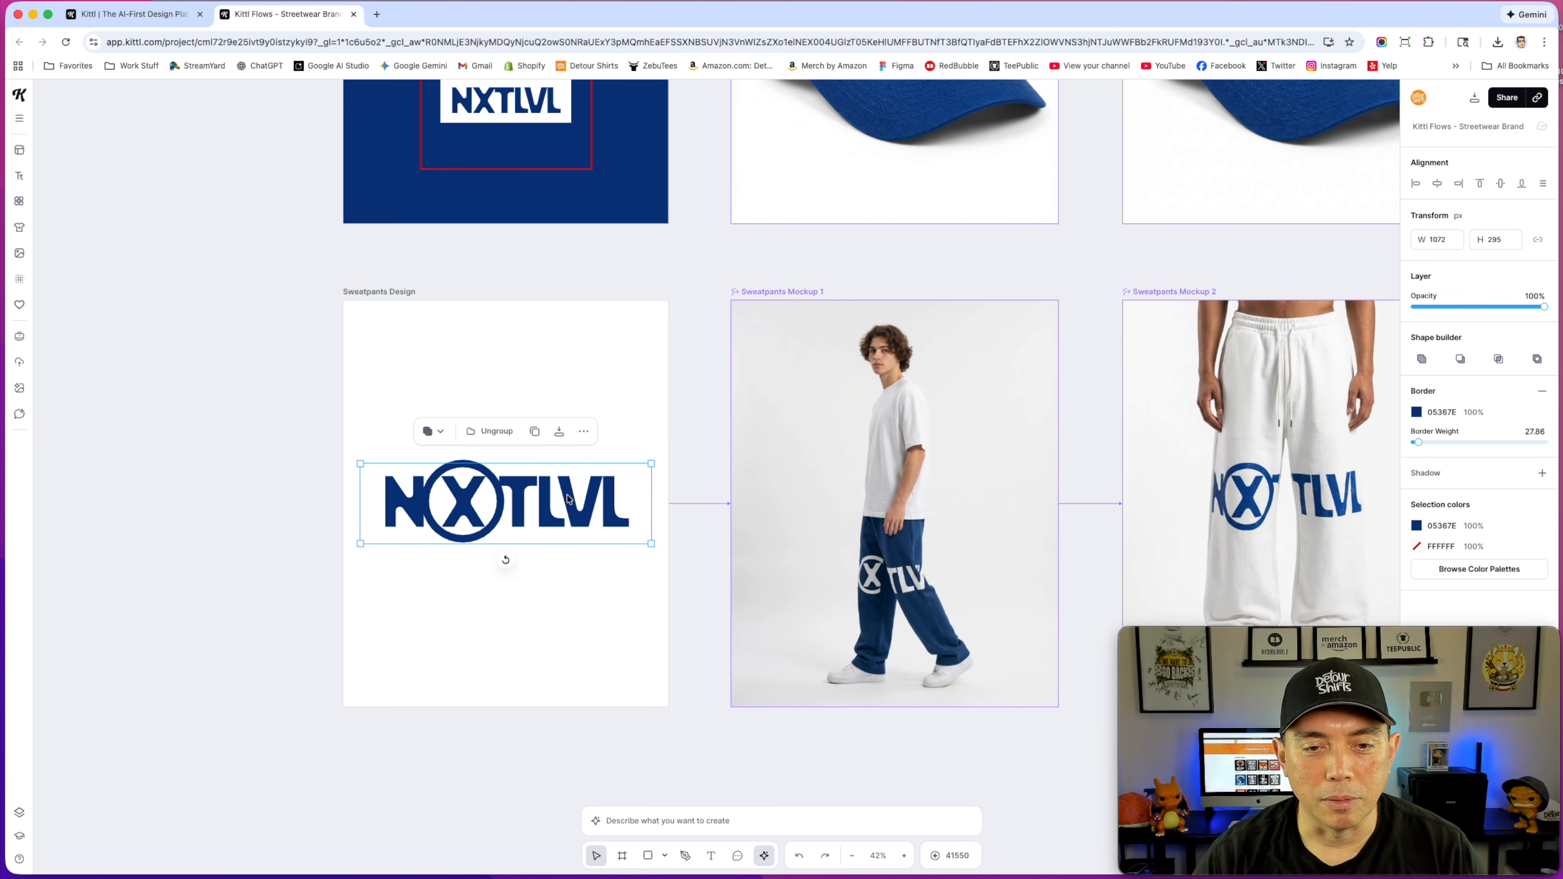
left_click(798, 272)
scroll(715, 234, "right", 7)
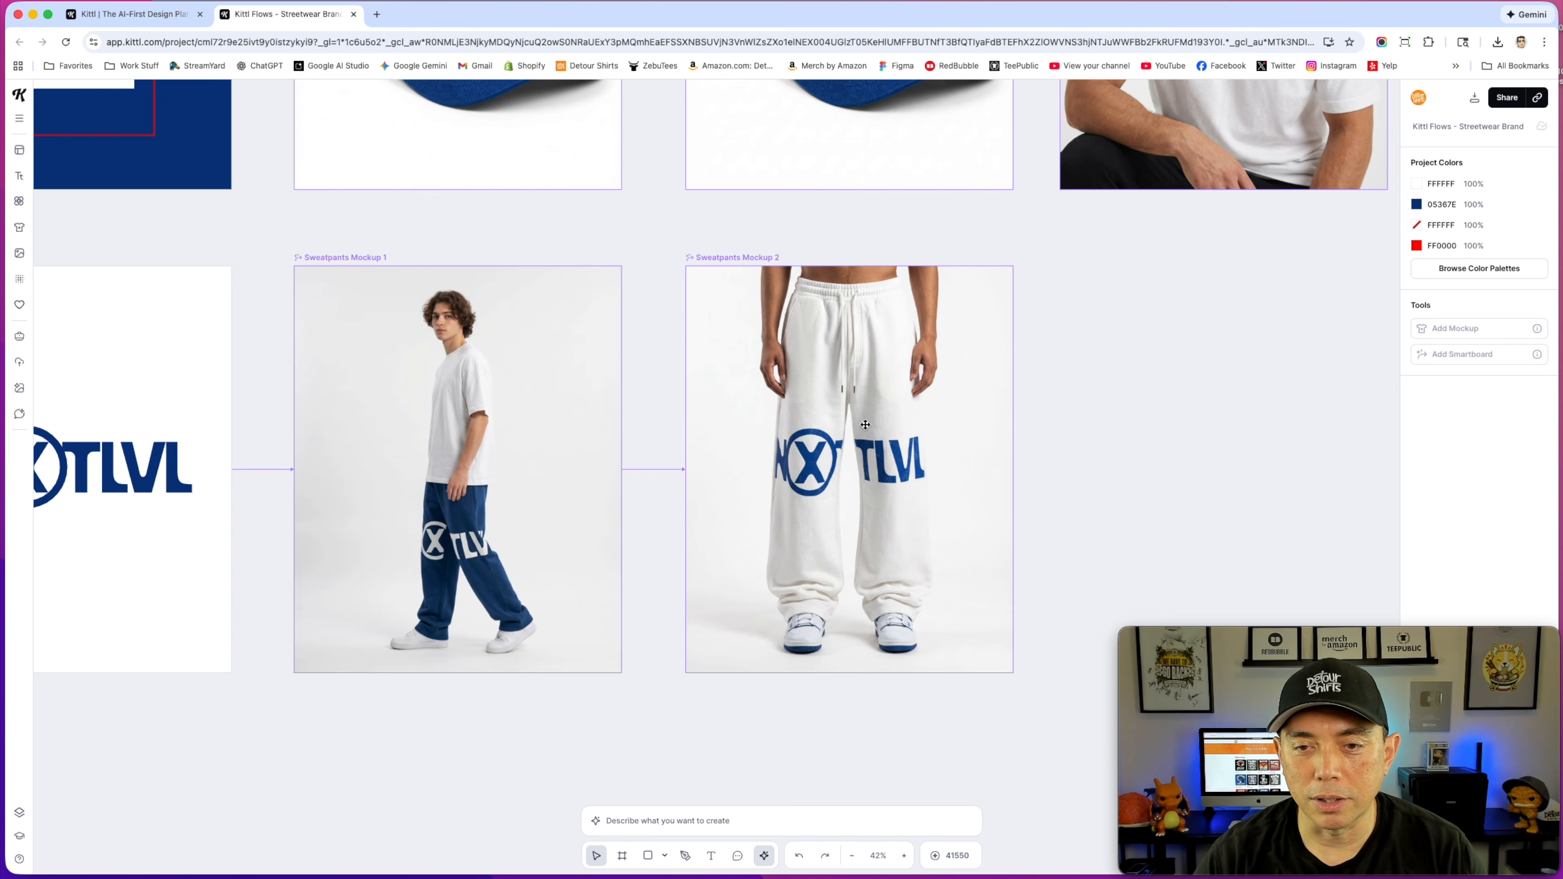
scroll(700, 455, "up", 6)
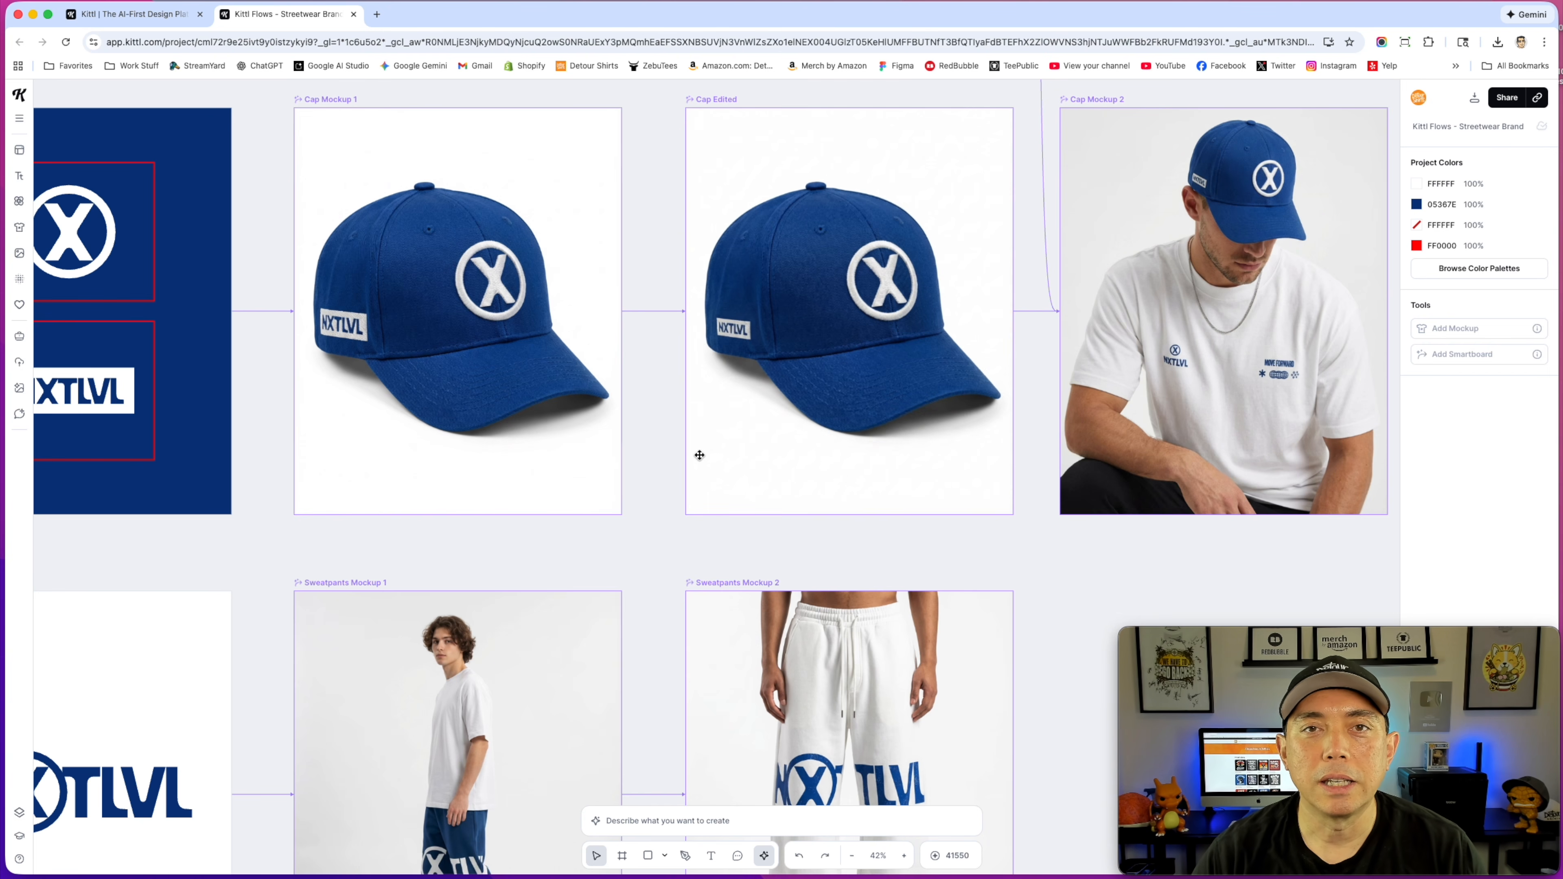
Step: Inspect the T-Shirt Edit 1 and T-Shirt Mockup 3 artboards and how they connect to the rest of the flow
scroll(838, 475, "down", 15)
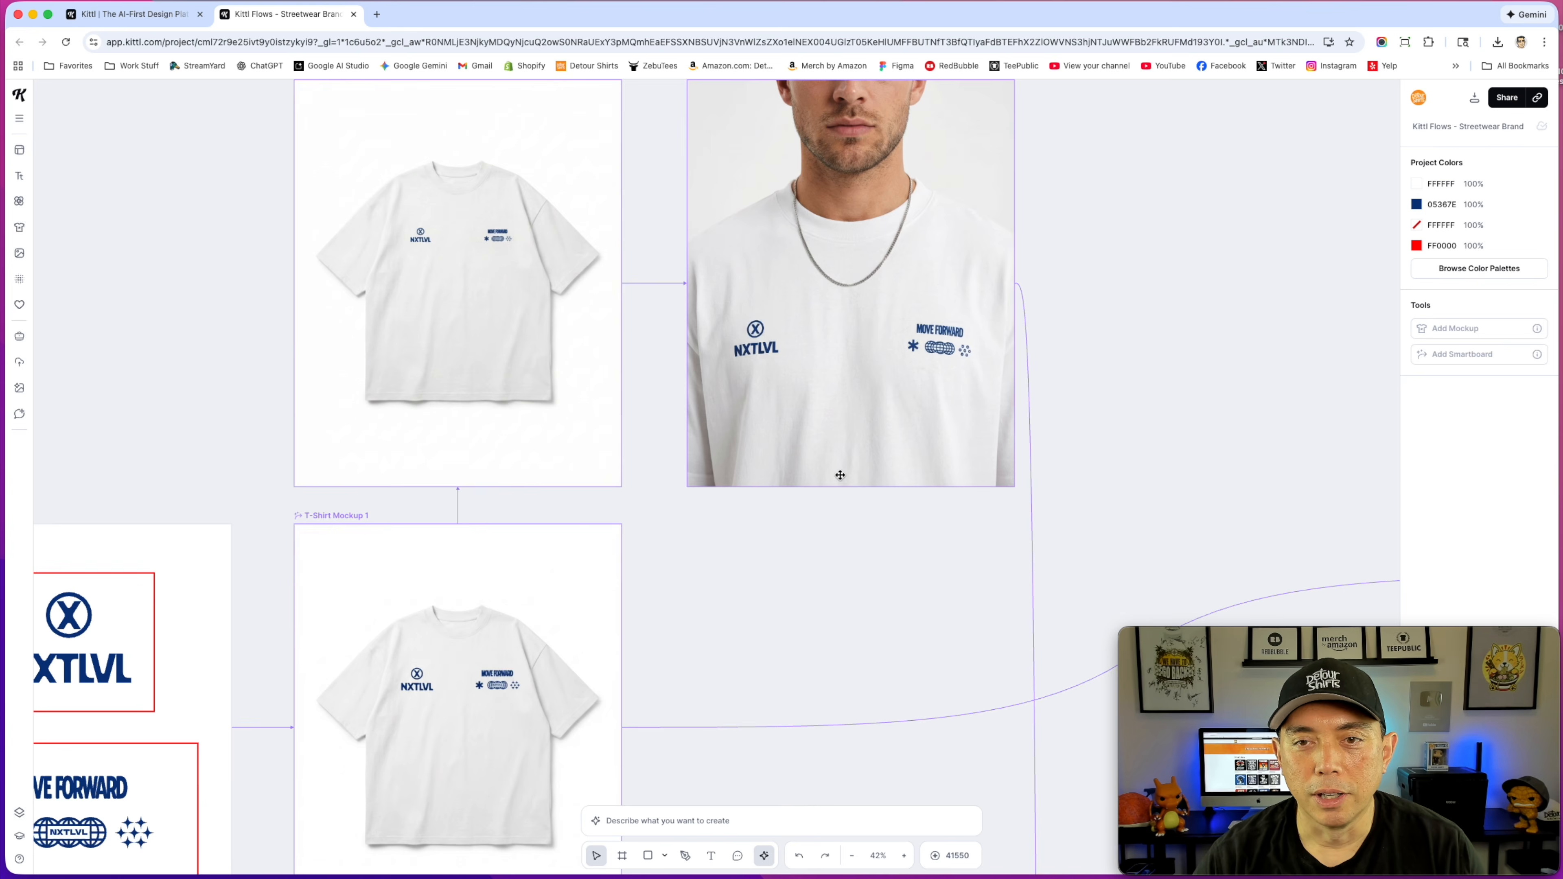
scroll(840, 475, "down", 3)
scroll(826, 442, "down", 1)
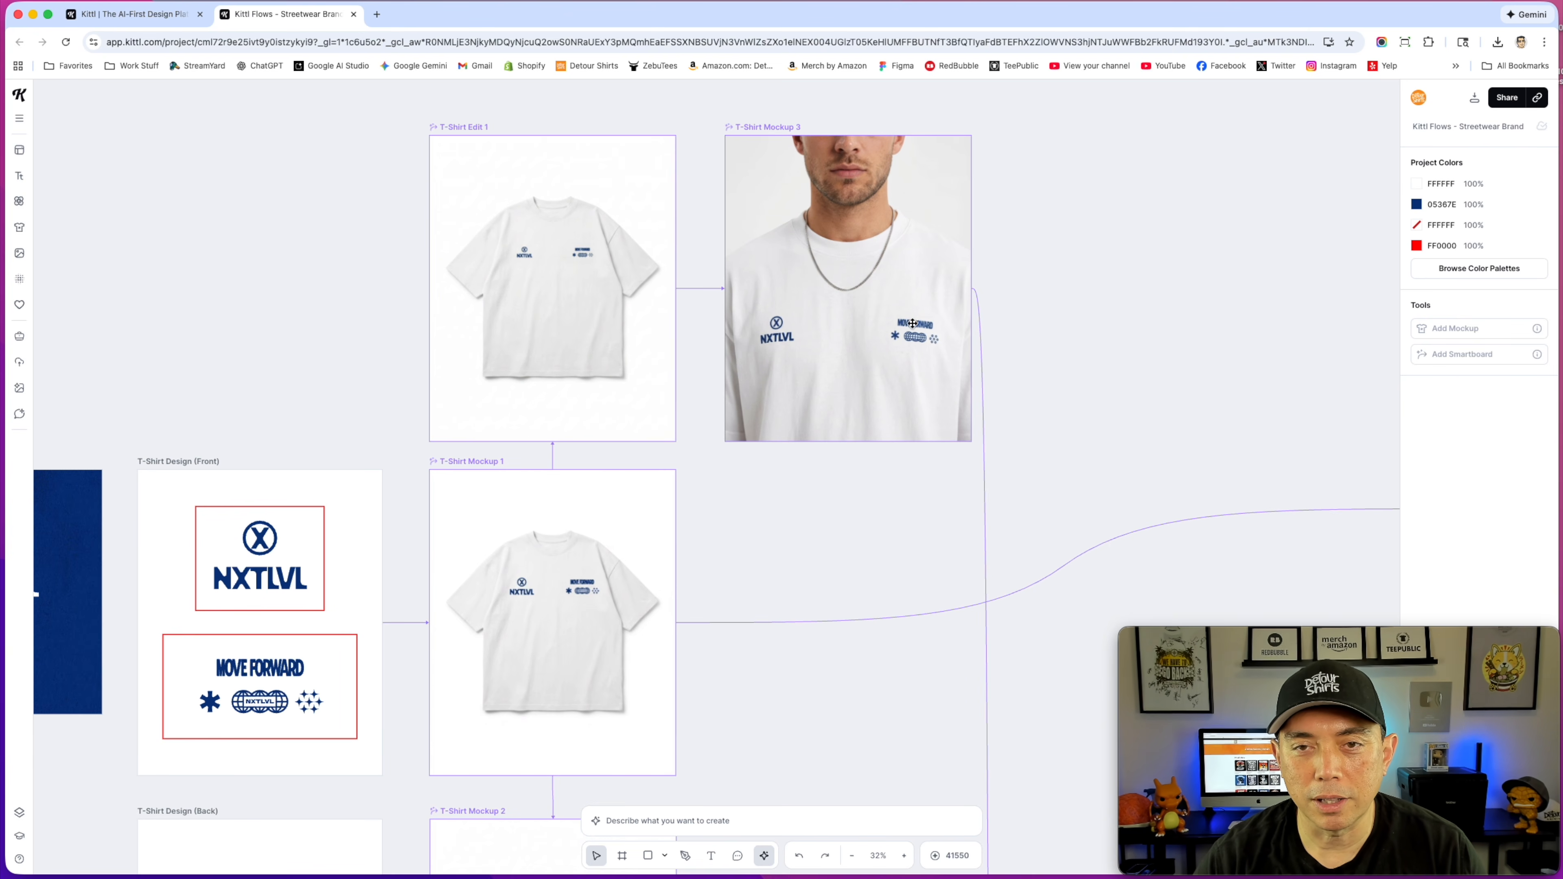
scroll(831, 431, "down", 2)
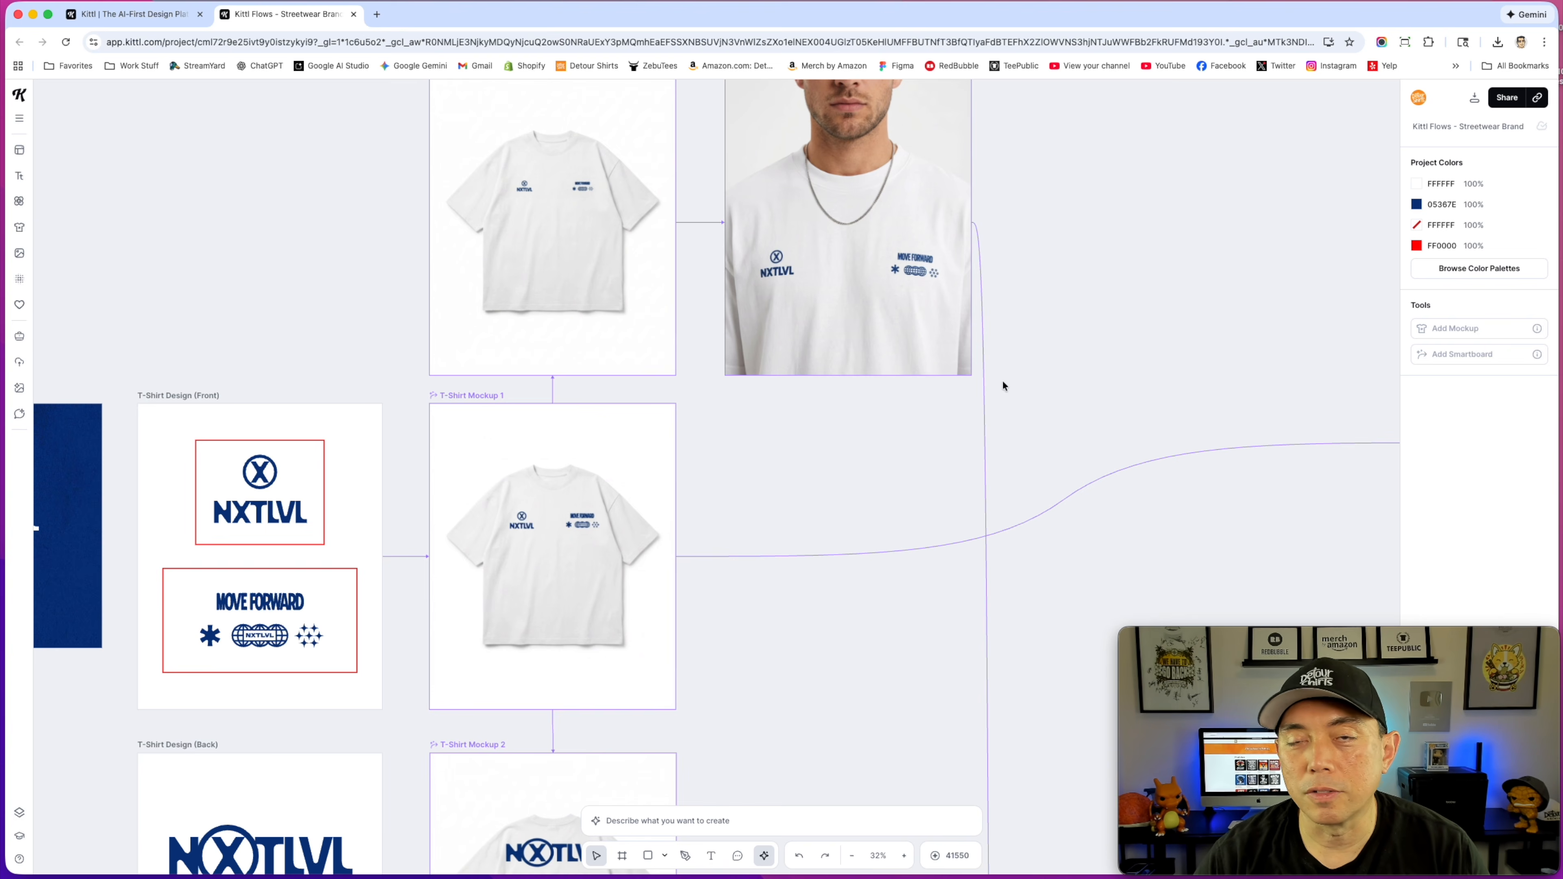
scroll(816, 469, "down", 2)
scroll(816, 470, "down", 3)
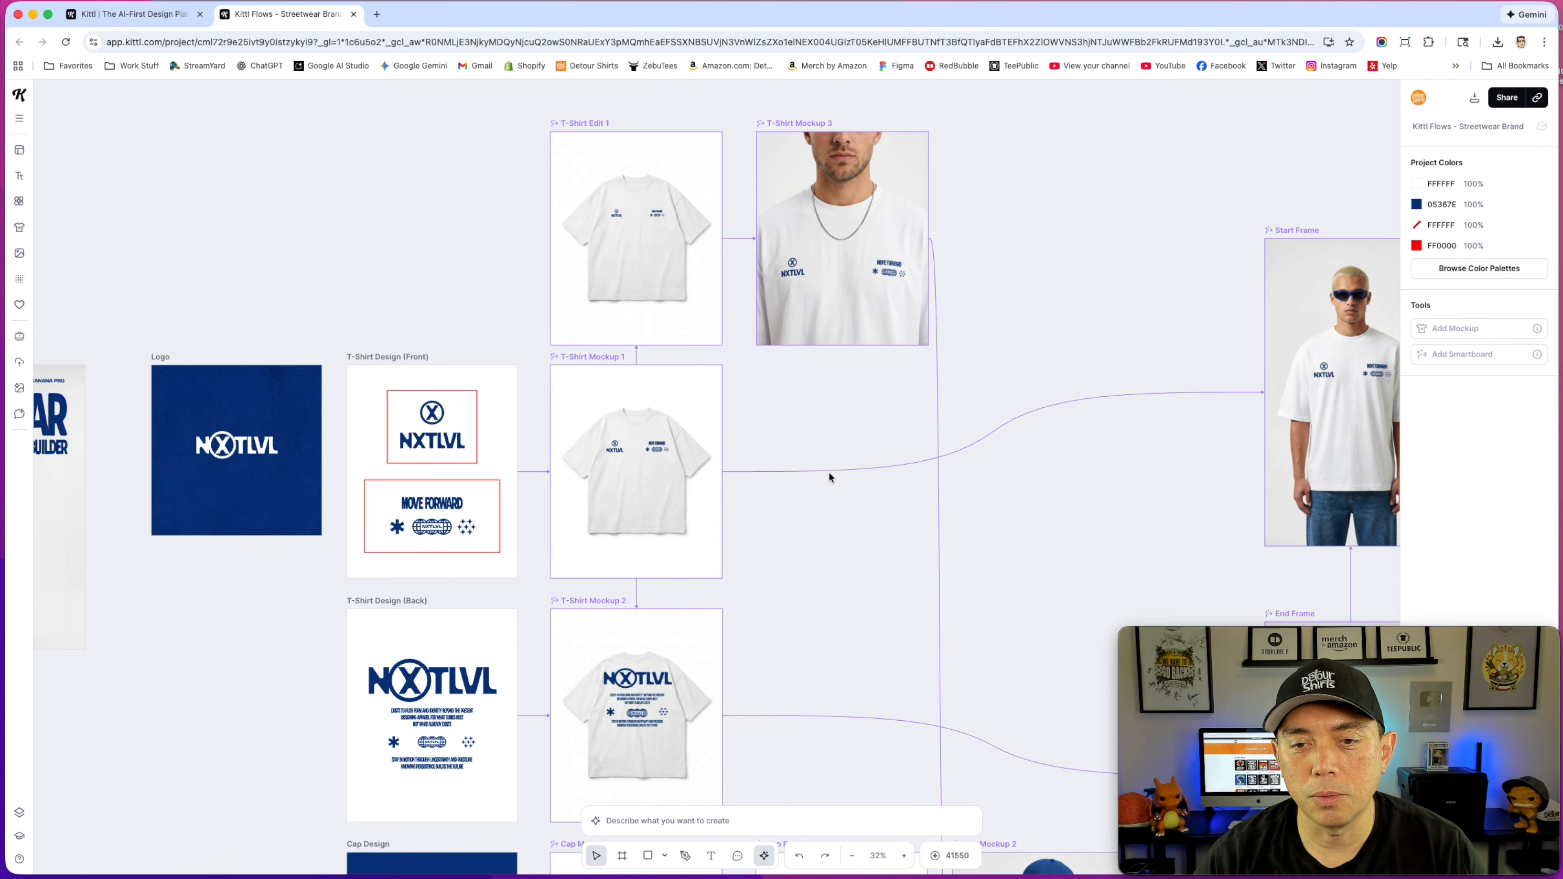
Step: Follow the flow to the Start Frame and End Frame artboards and on to the Model Video, inspecting each closely
left_click_drag(1127, 464, 552, 421)
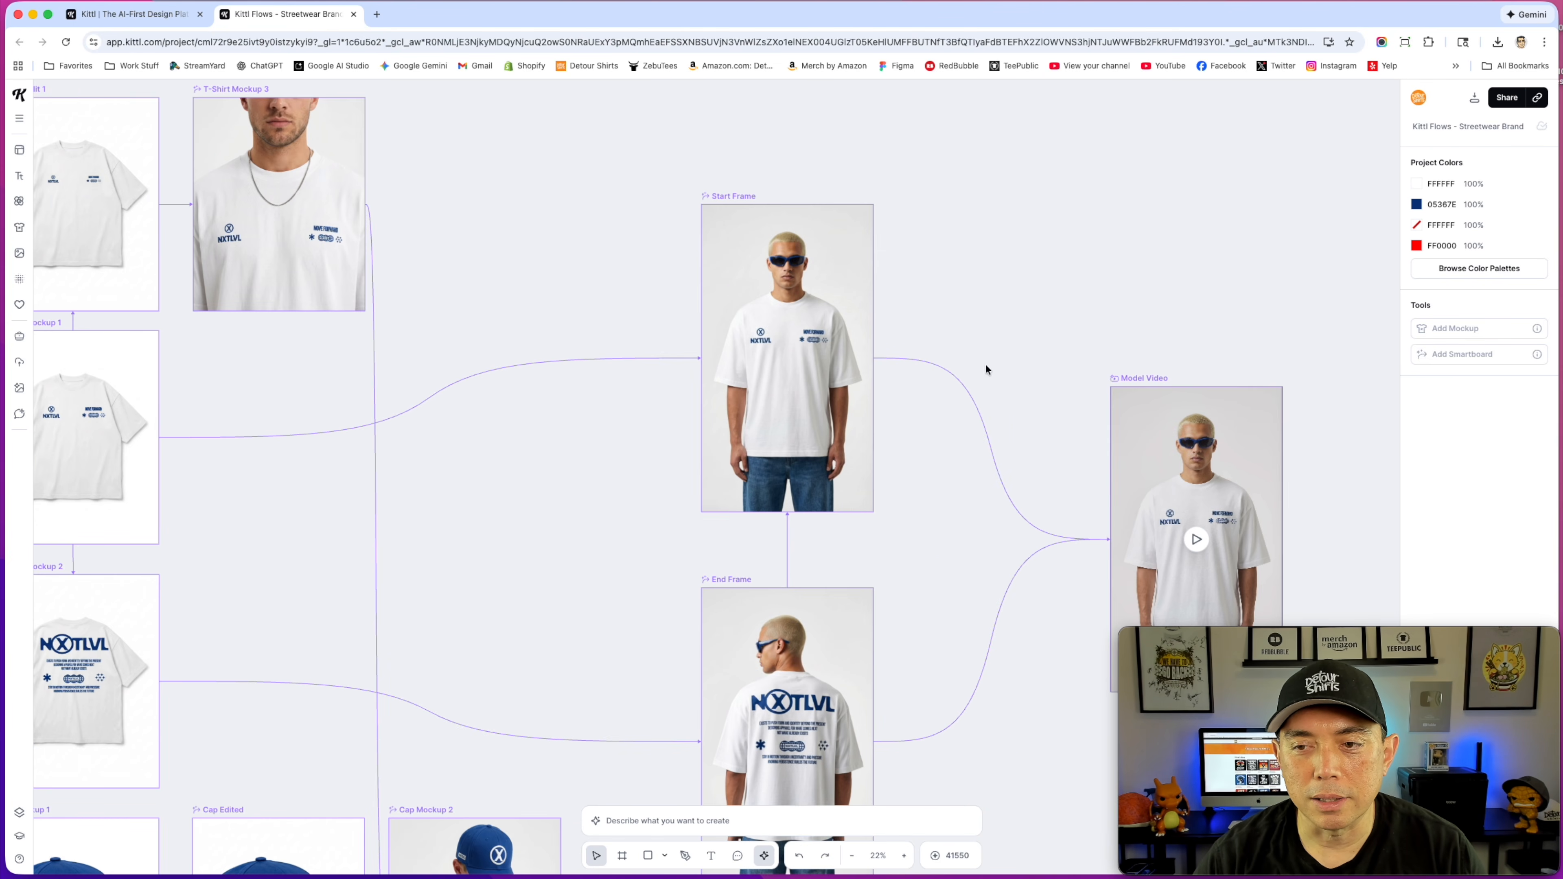
left_click_drag(614, 308, 651, 192)
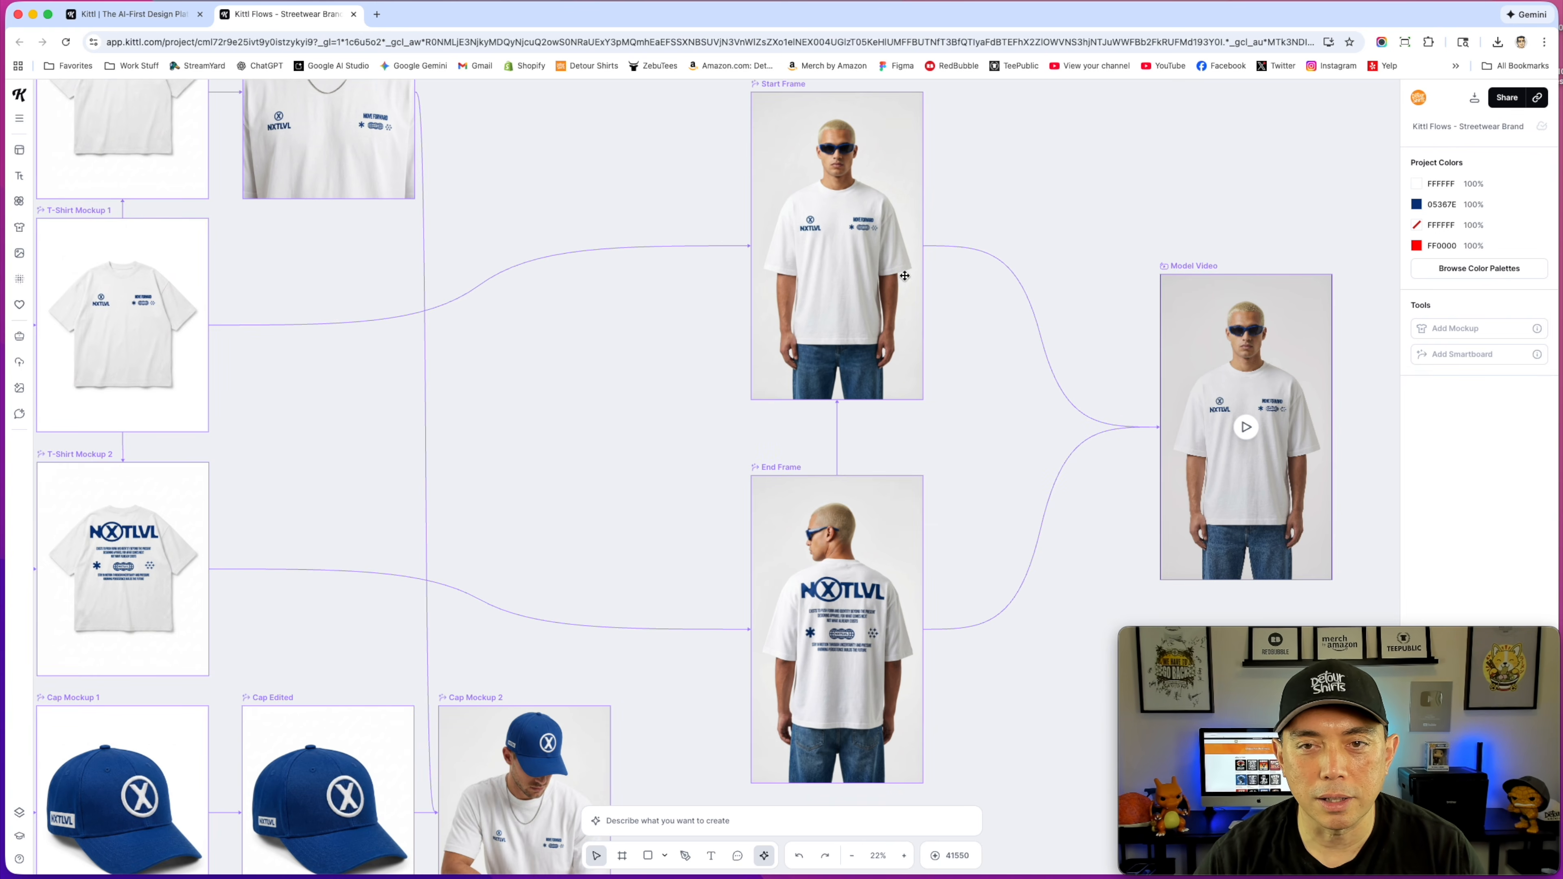
scroll(905, 276, "up", 3)
scroll(829, 306, "up", 2)
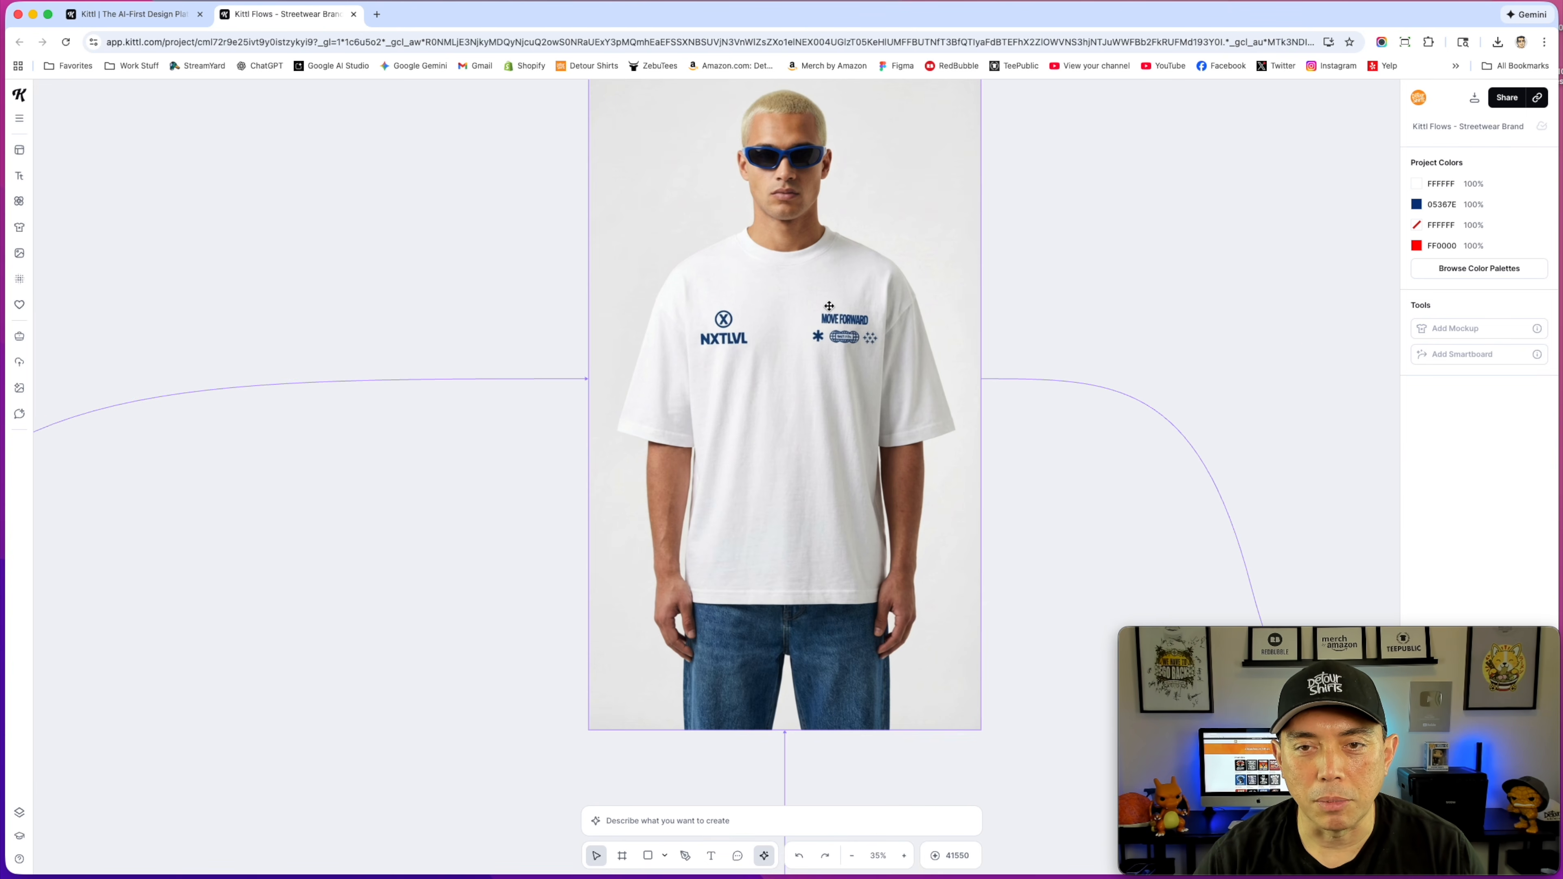
scroll(839, 330, "down", 10)
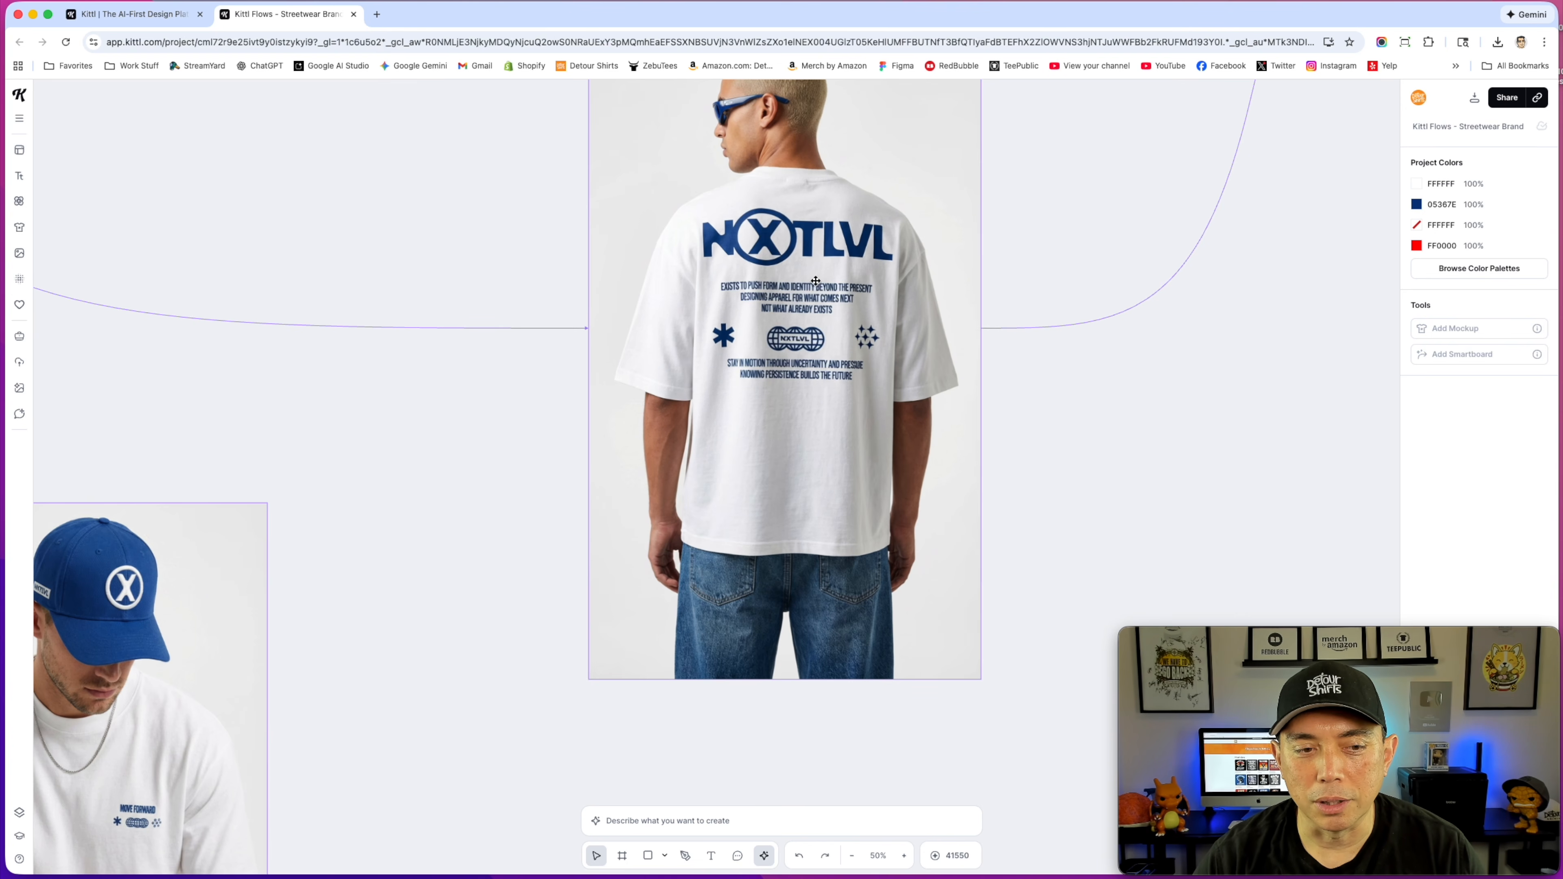
scroll(816, 281, "down", 3)
left_click_drag(1116, 311, 765, 667)
left_click_drag(942, 373, 795, 451)
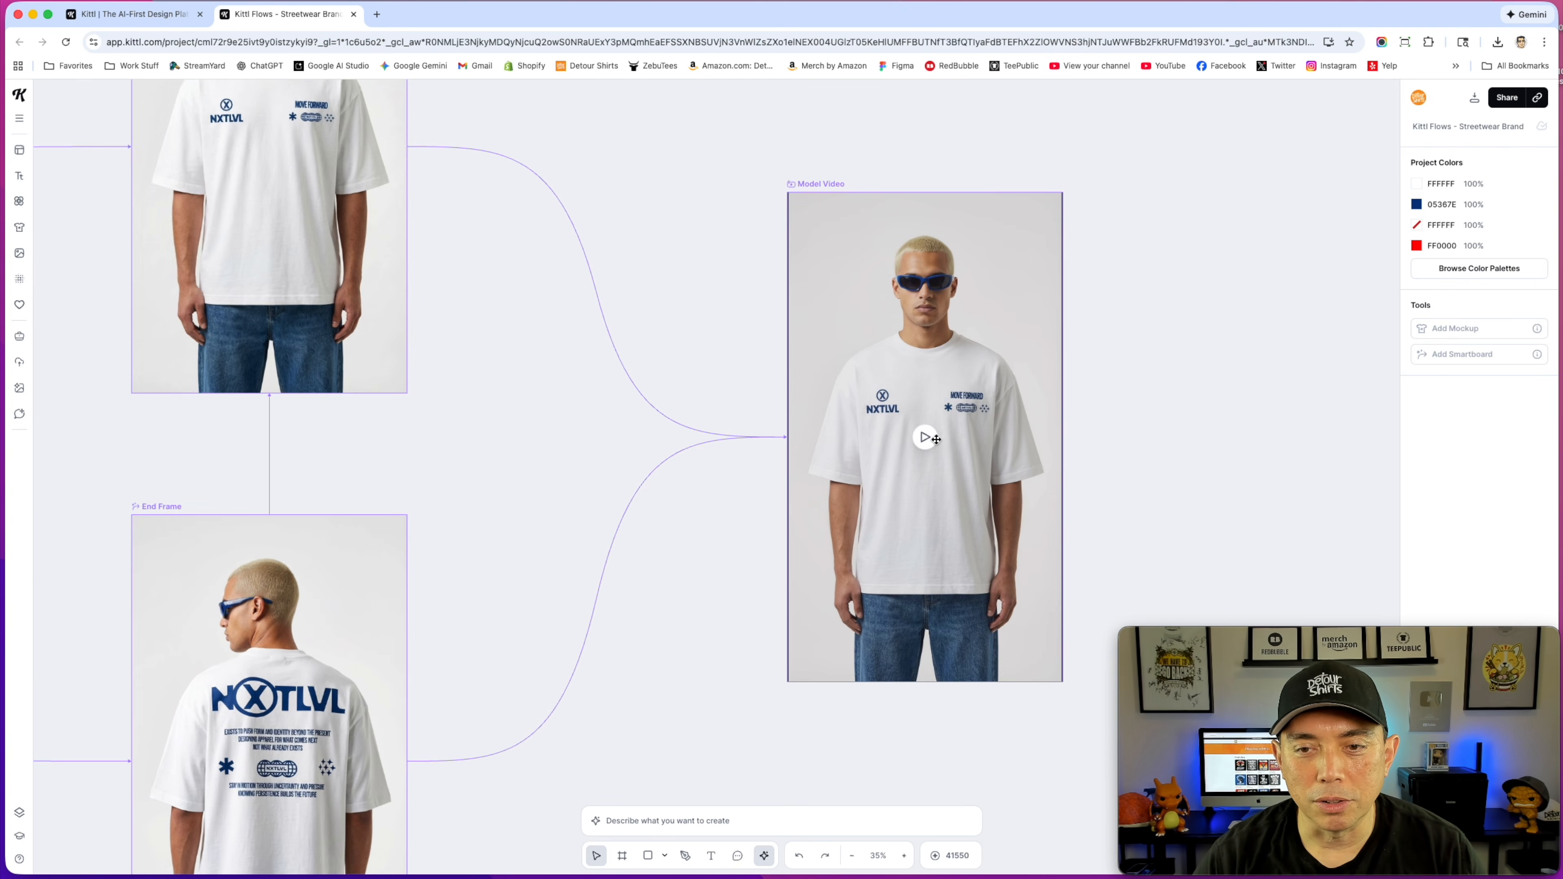
scroll(1091, 379, "up", 5)
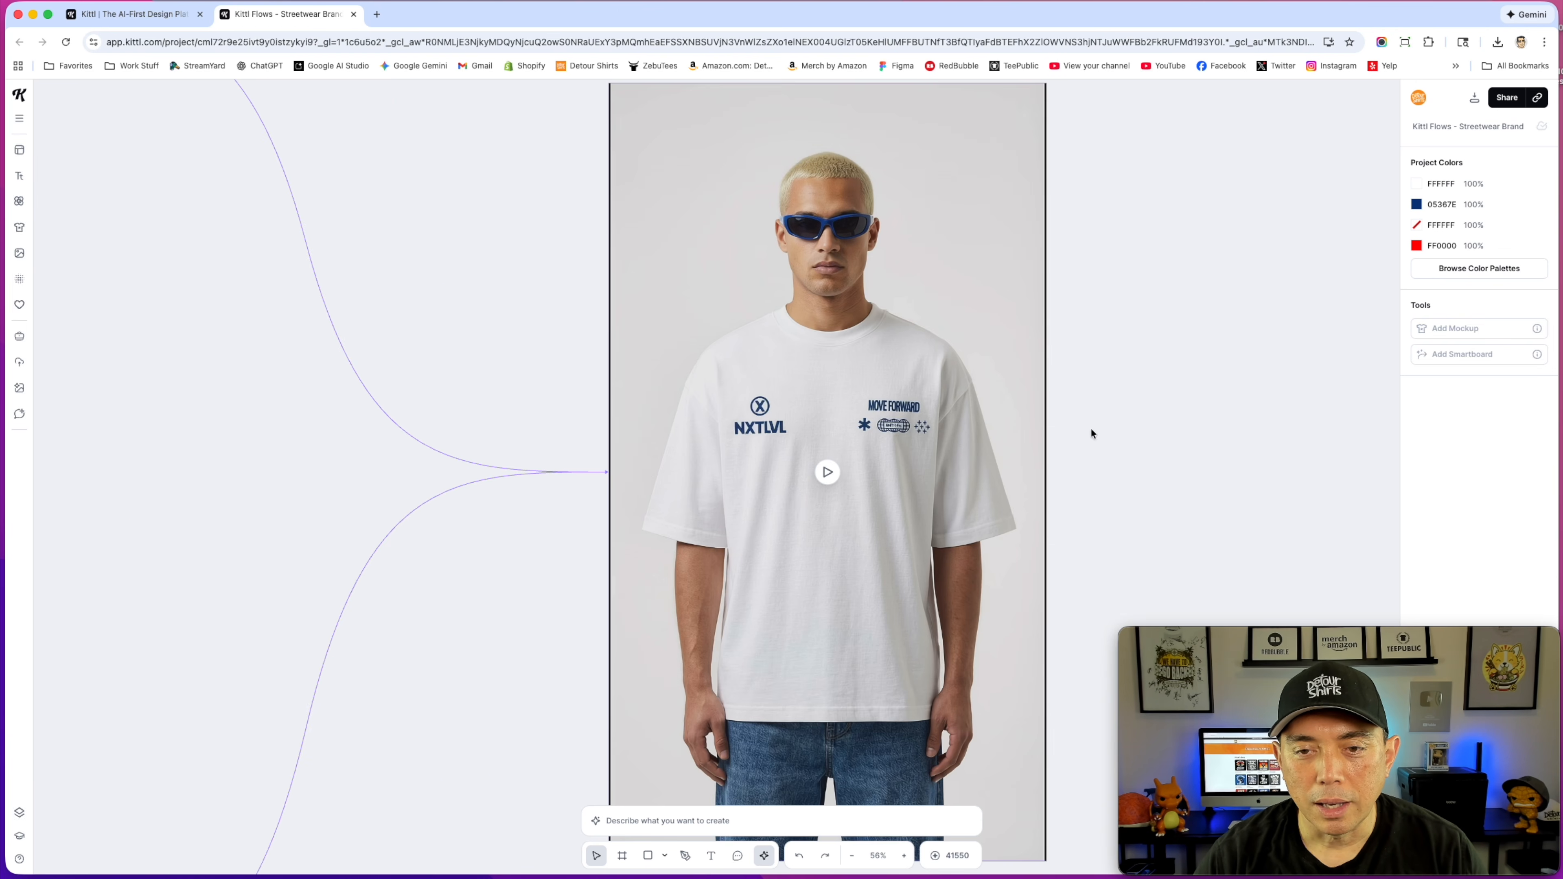
Step: Play the Model Video, muting its sound and turning it back on during playback
left_click(828, 472)
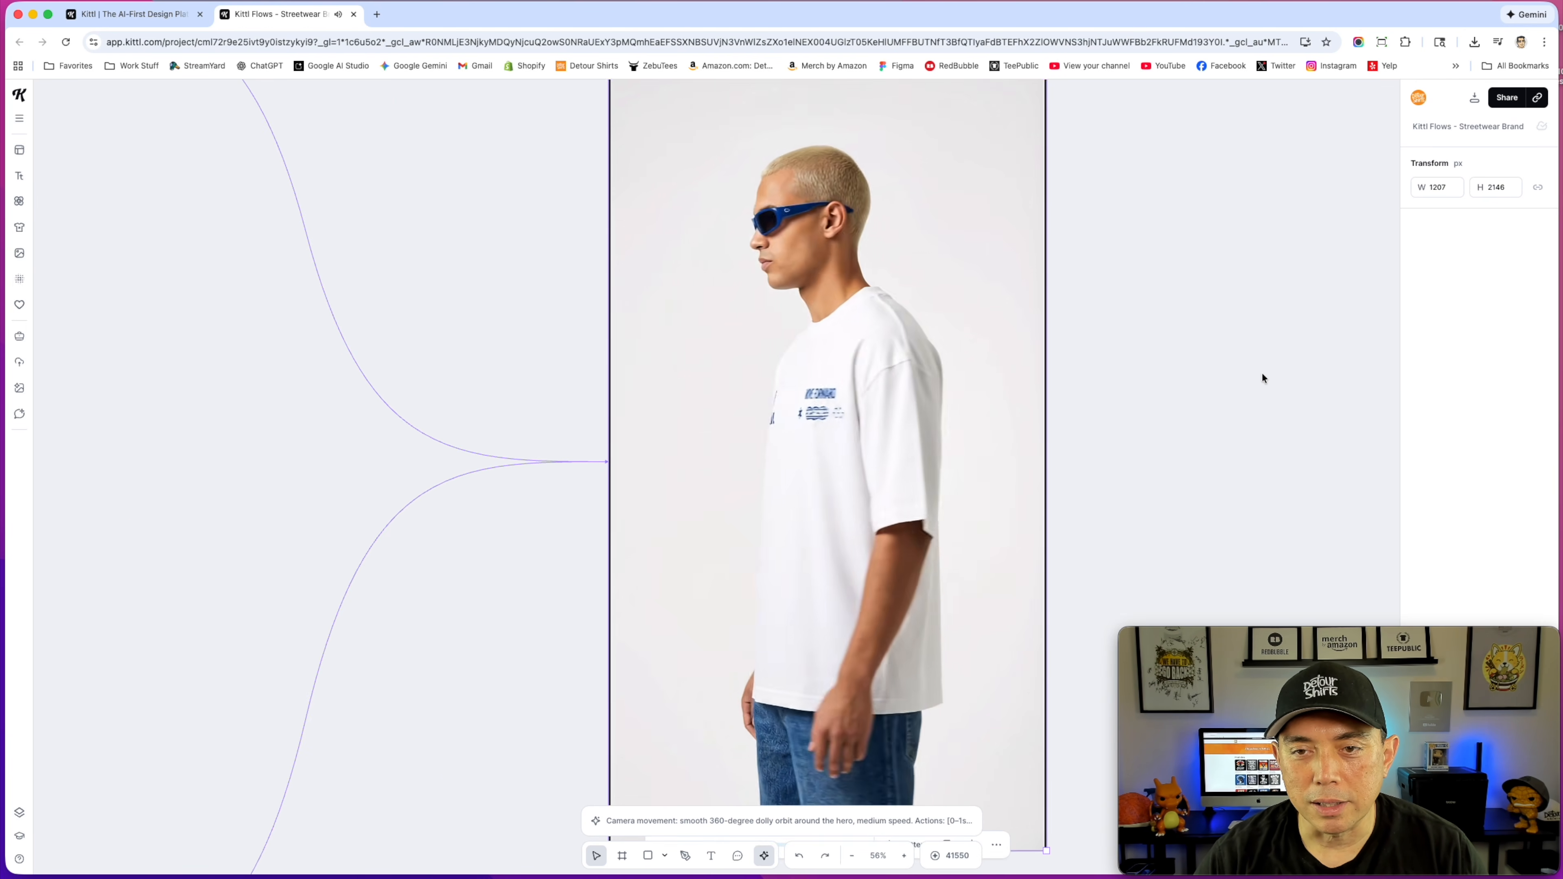
scroll(1261, 374, "down", 2)
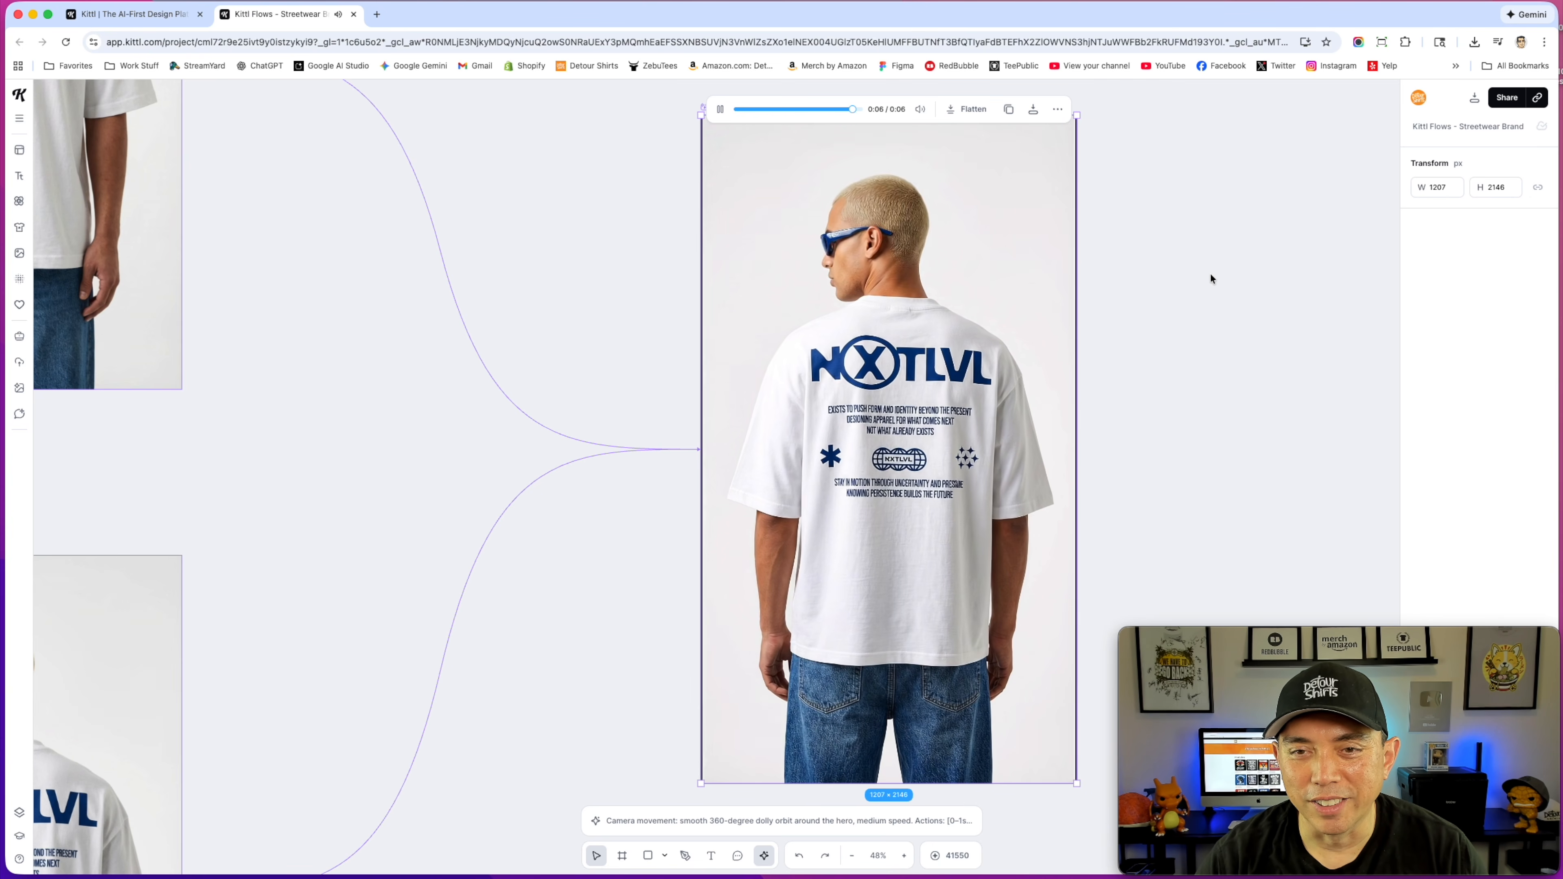
left_click(917, 108)
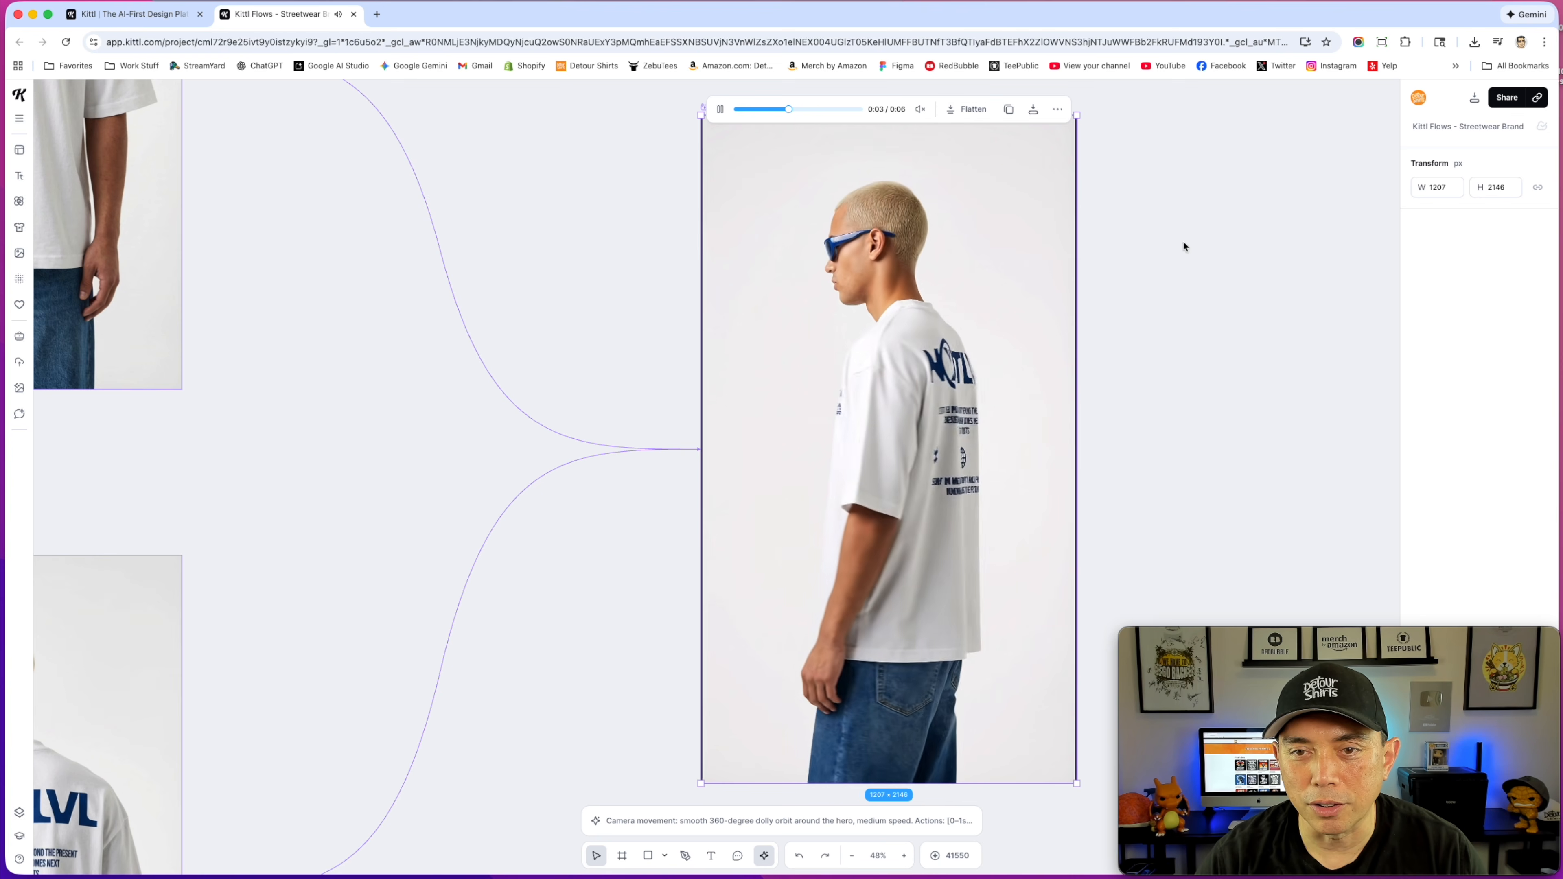
left_click(920, 109)
scroll(438, 335, "down", 5)
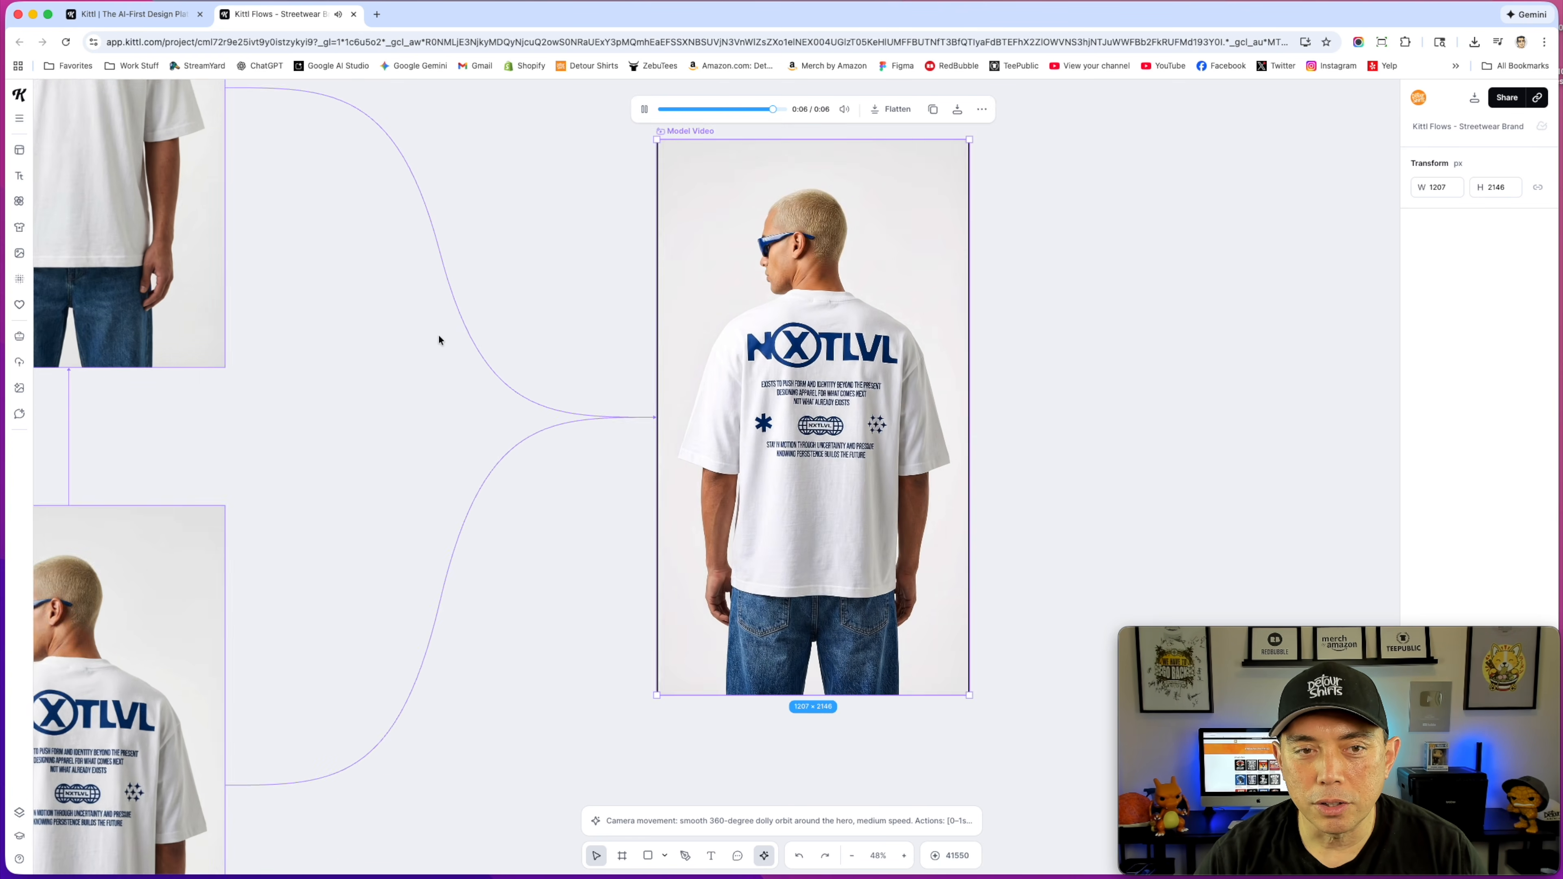
Step: View the Model Video together with its start and end frames, and pause its playback
left_click(333, 214)
scroll(367, 315, "down", 3)
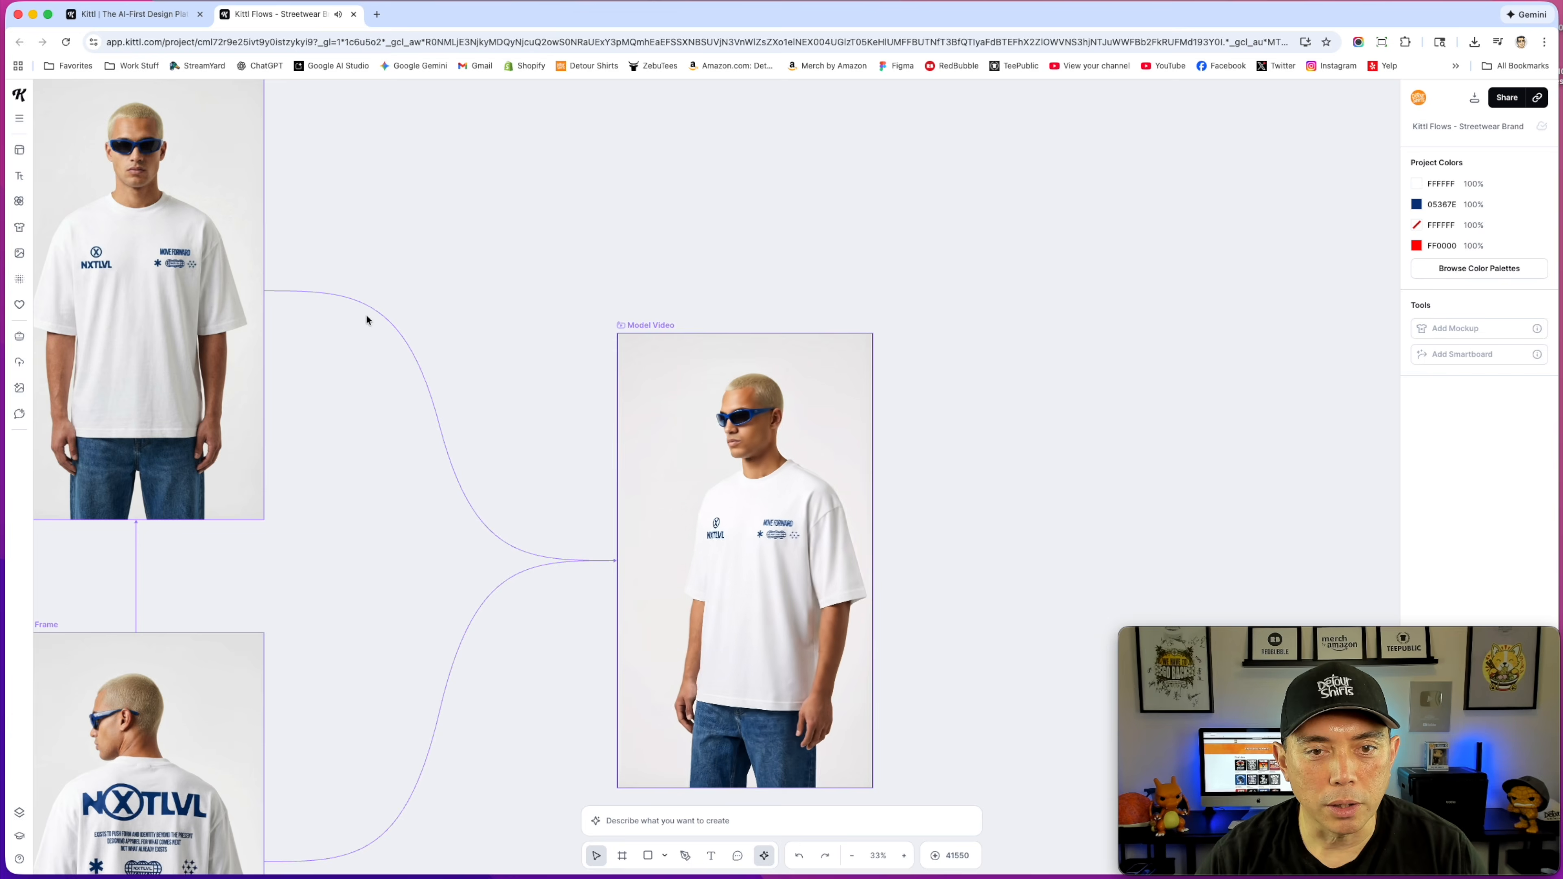
left_click(598, 325)
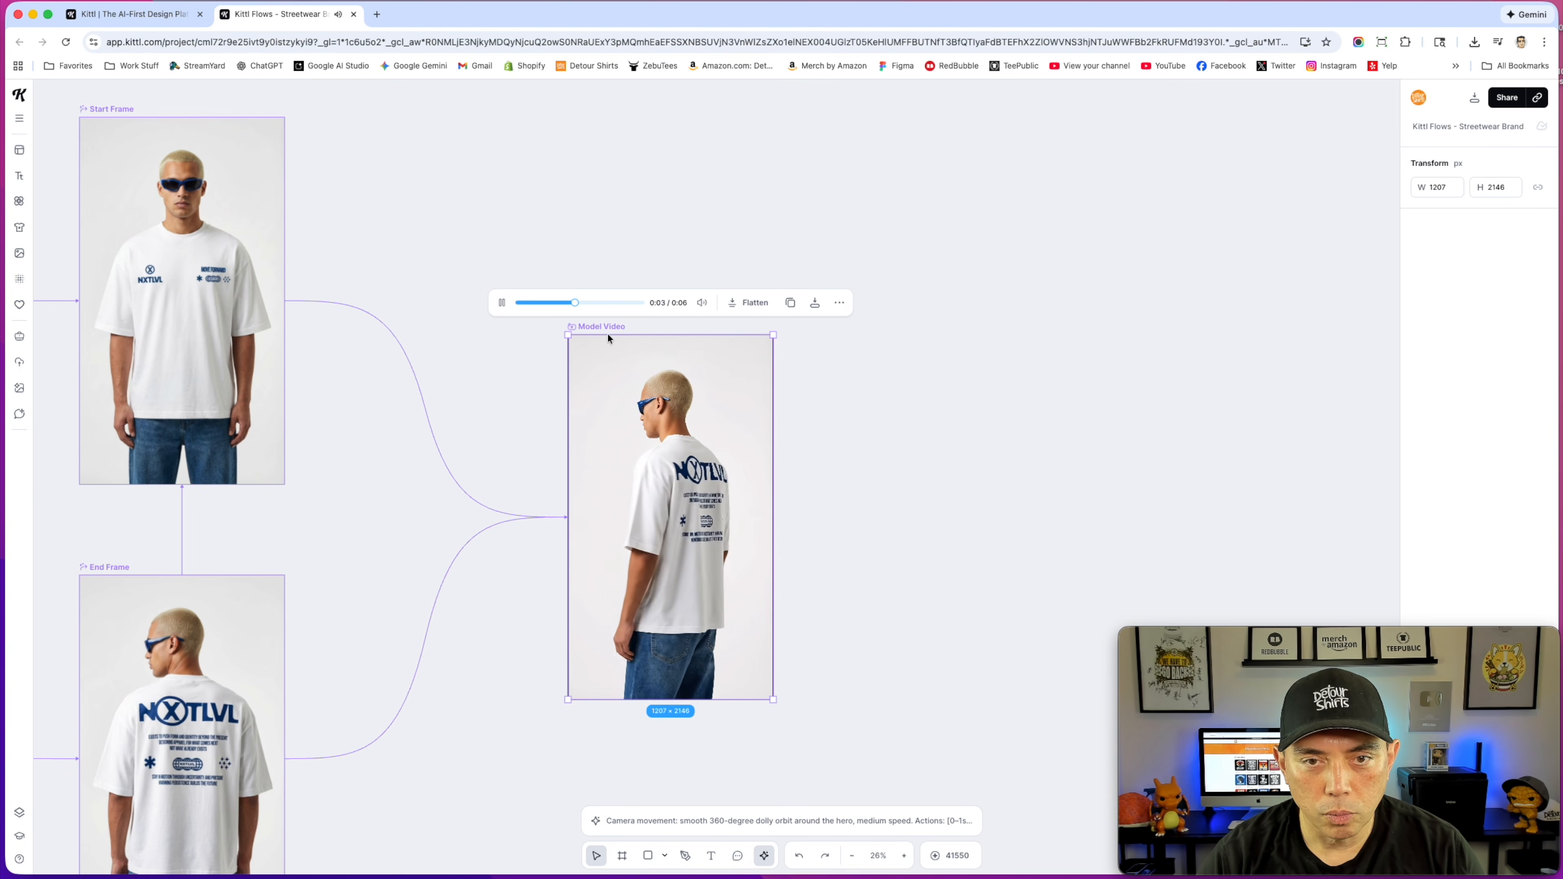
left_click(502, 302)
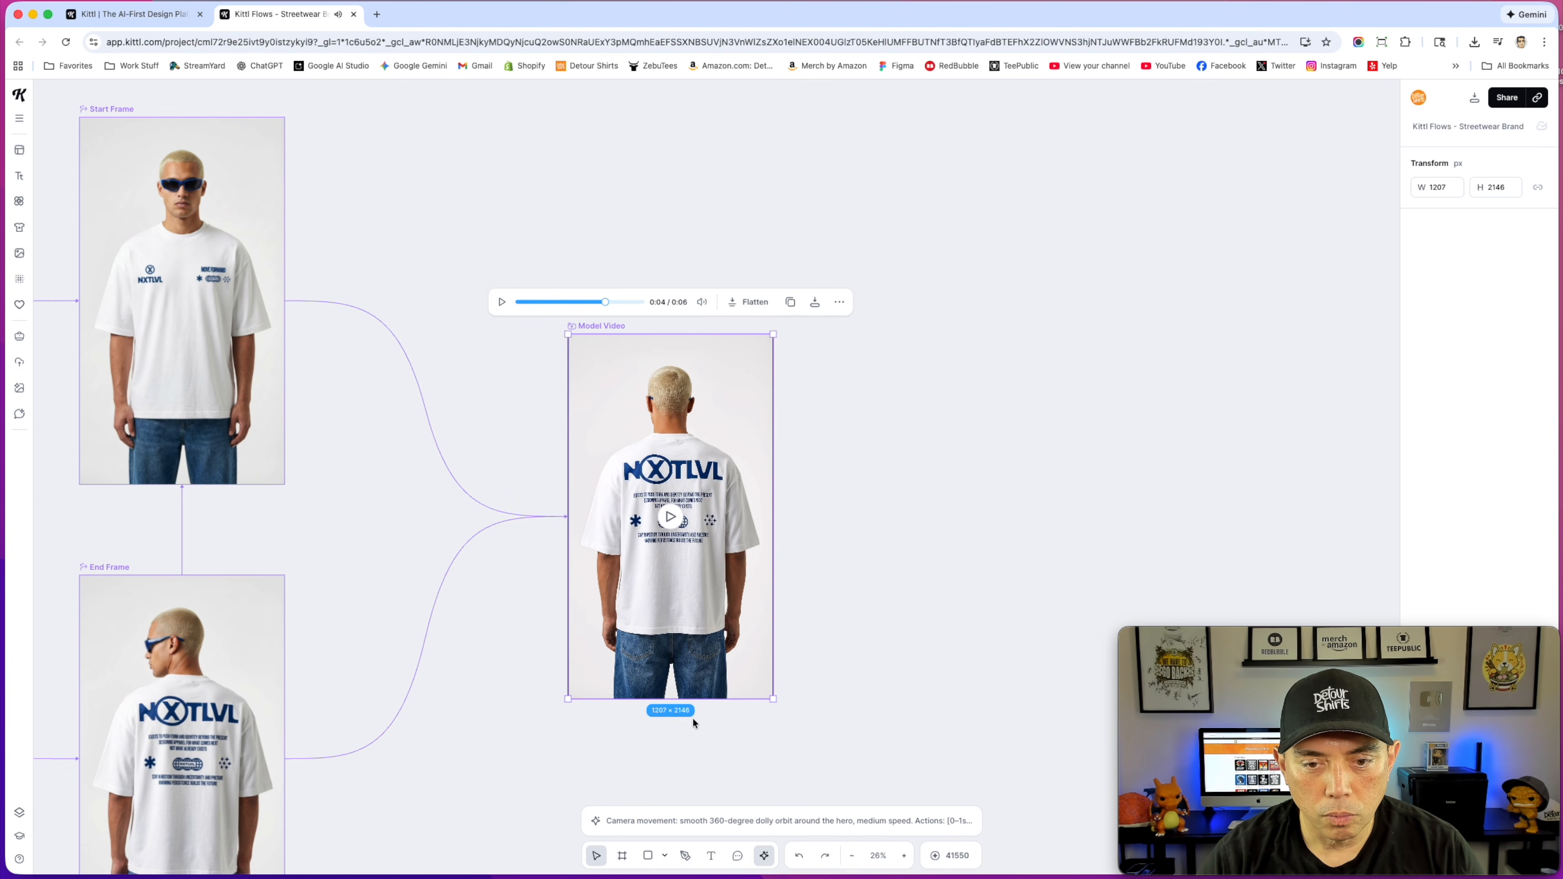
Step: Open the Model Video's generation prompt and read its camera movement, actions and audio instructions to the end
left_click(680, 821)
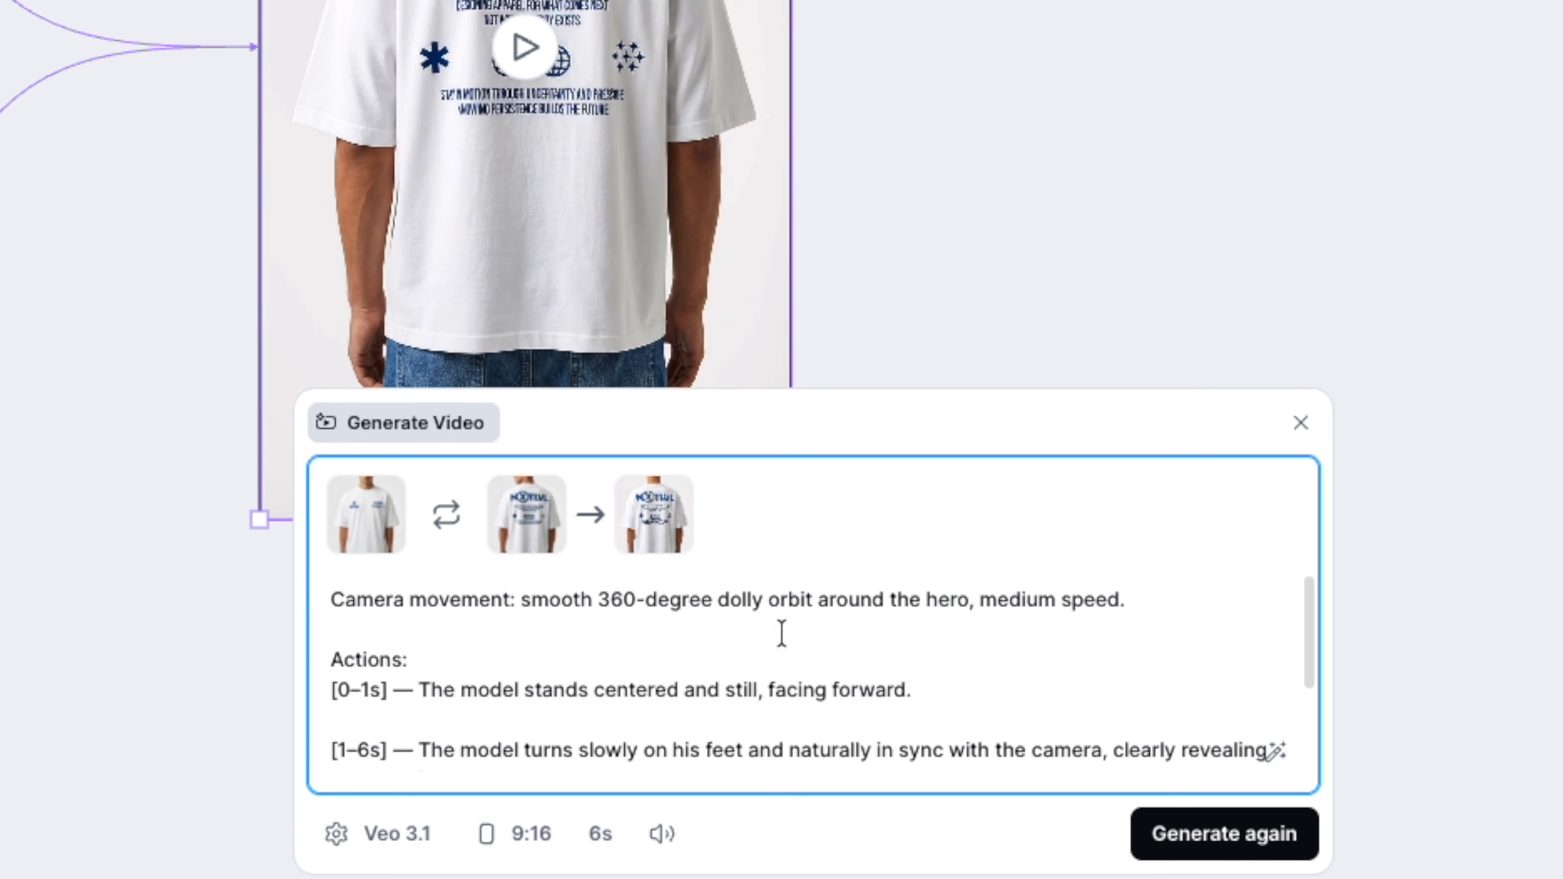
scroll(402, 668, "down", 1)
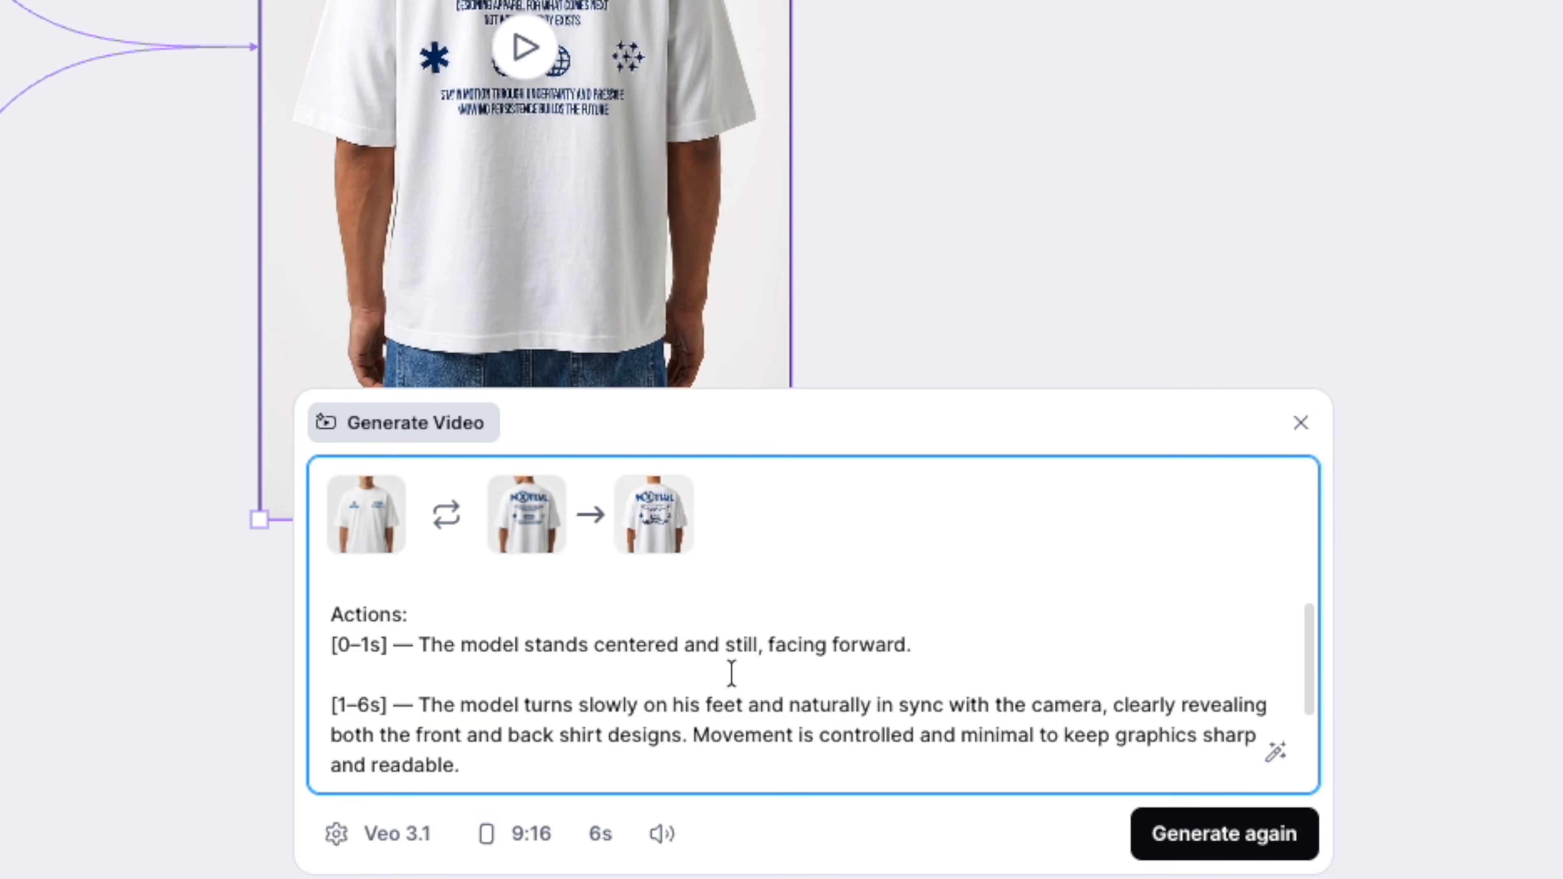
type("Audio: Minimal electronic instrumental with a slow, steady groove")
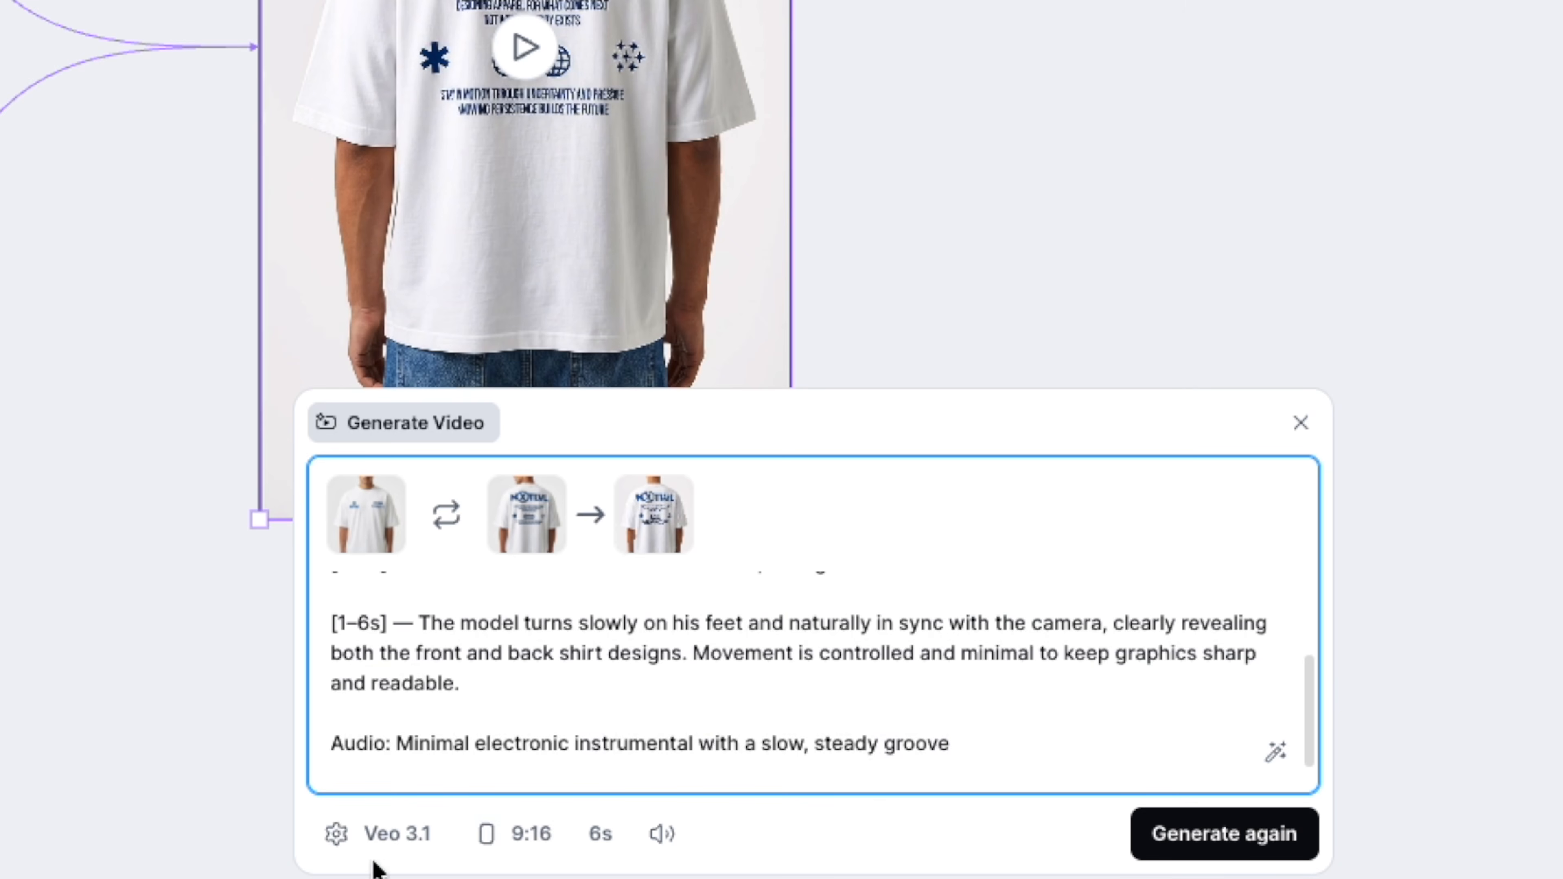
Step: Open the choice of video generation models and review the available options
left_click(368, 845)
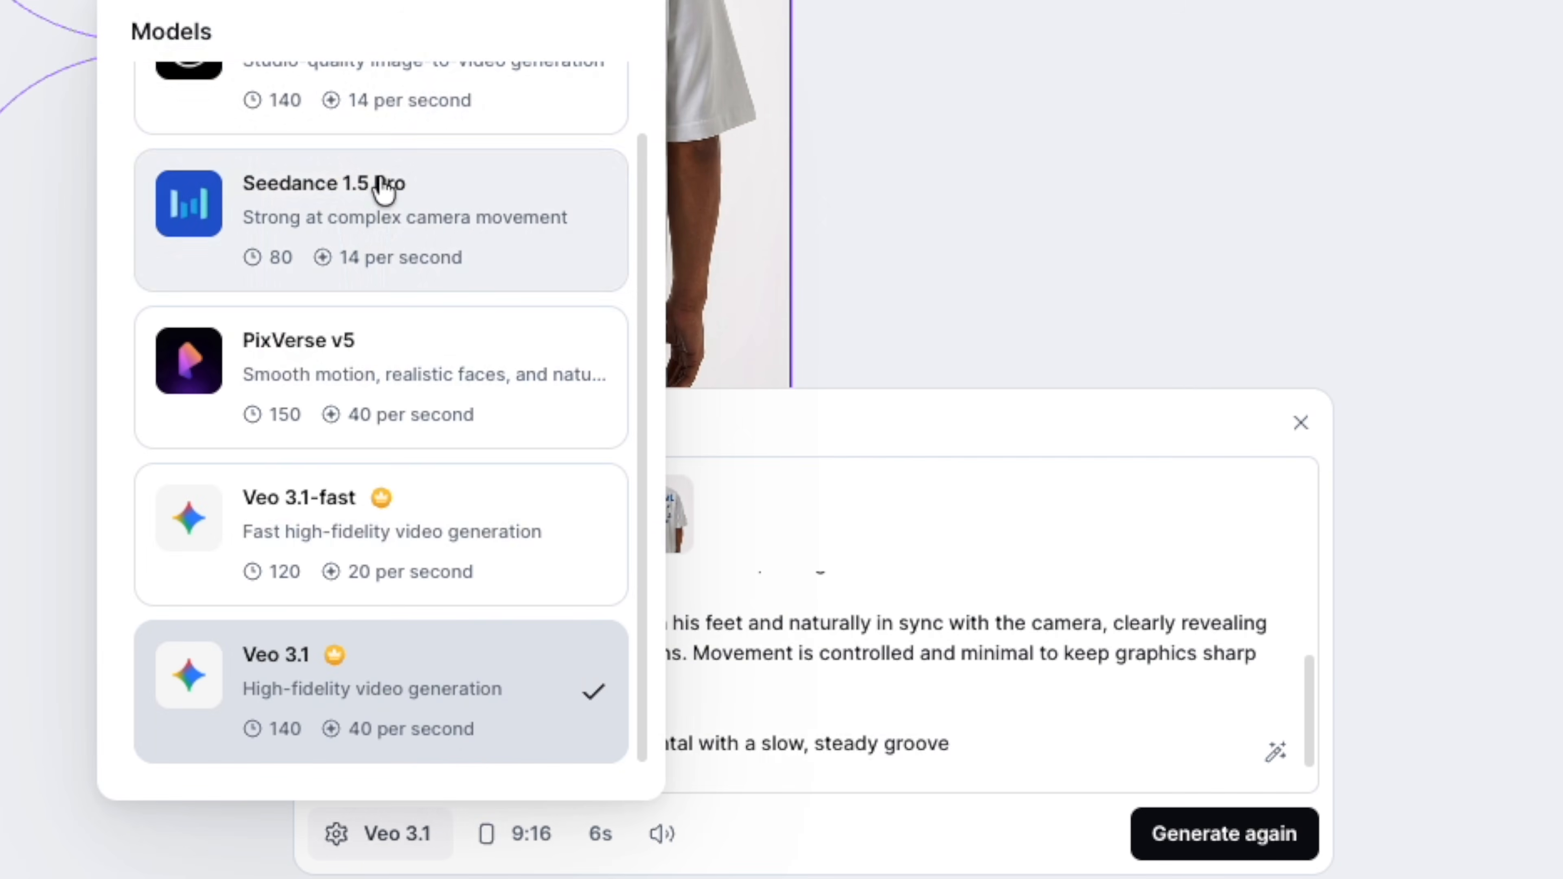
scroll(461, 293, "up", 1)
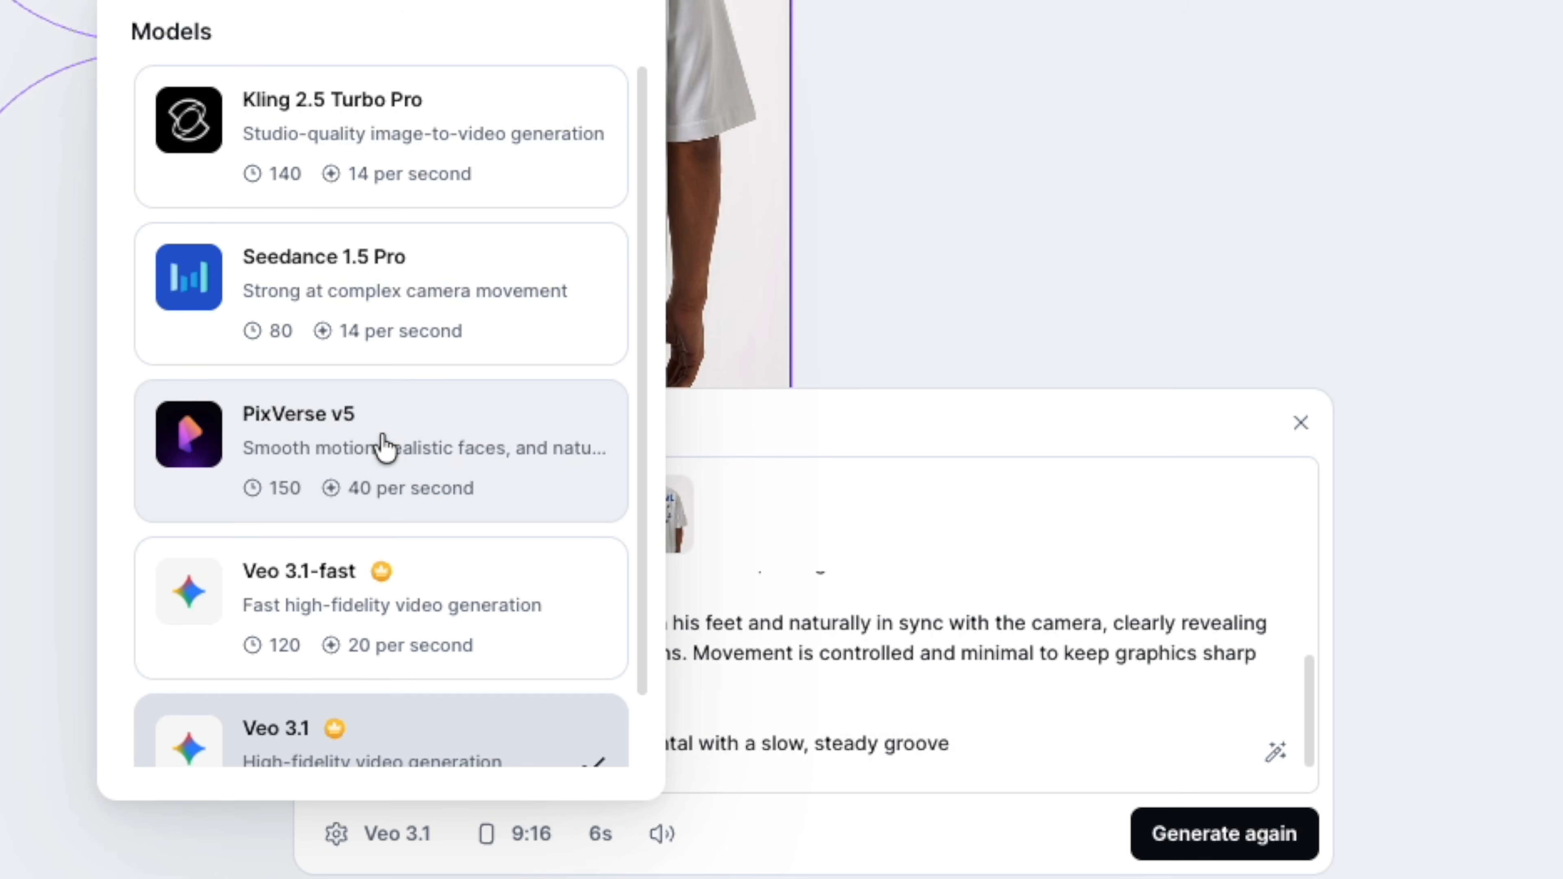
scroll(383, 444, "down", 1)
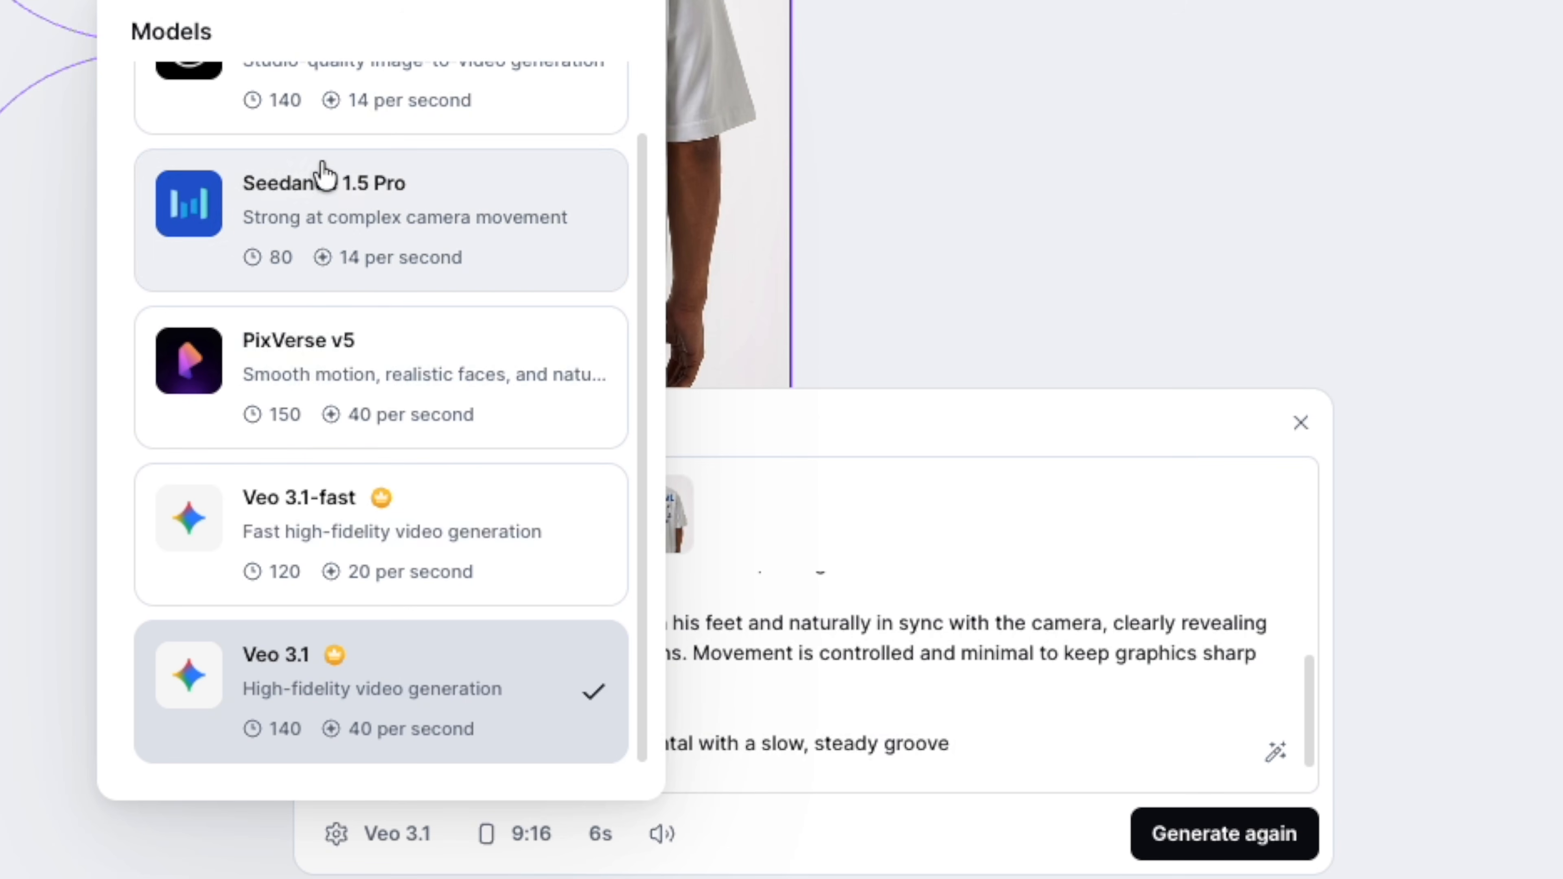
Step: Compare the video generation models from Kling 2.5 Turbo Pro to Veo 3.1, close the video prompt and deselect the Model Video
scroll(308, 284, "up", 2)
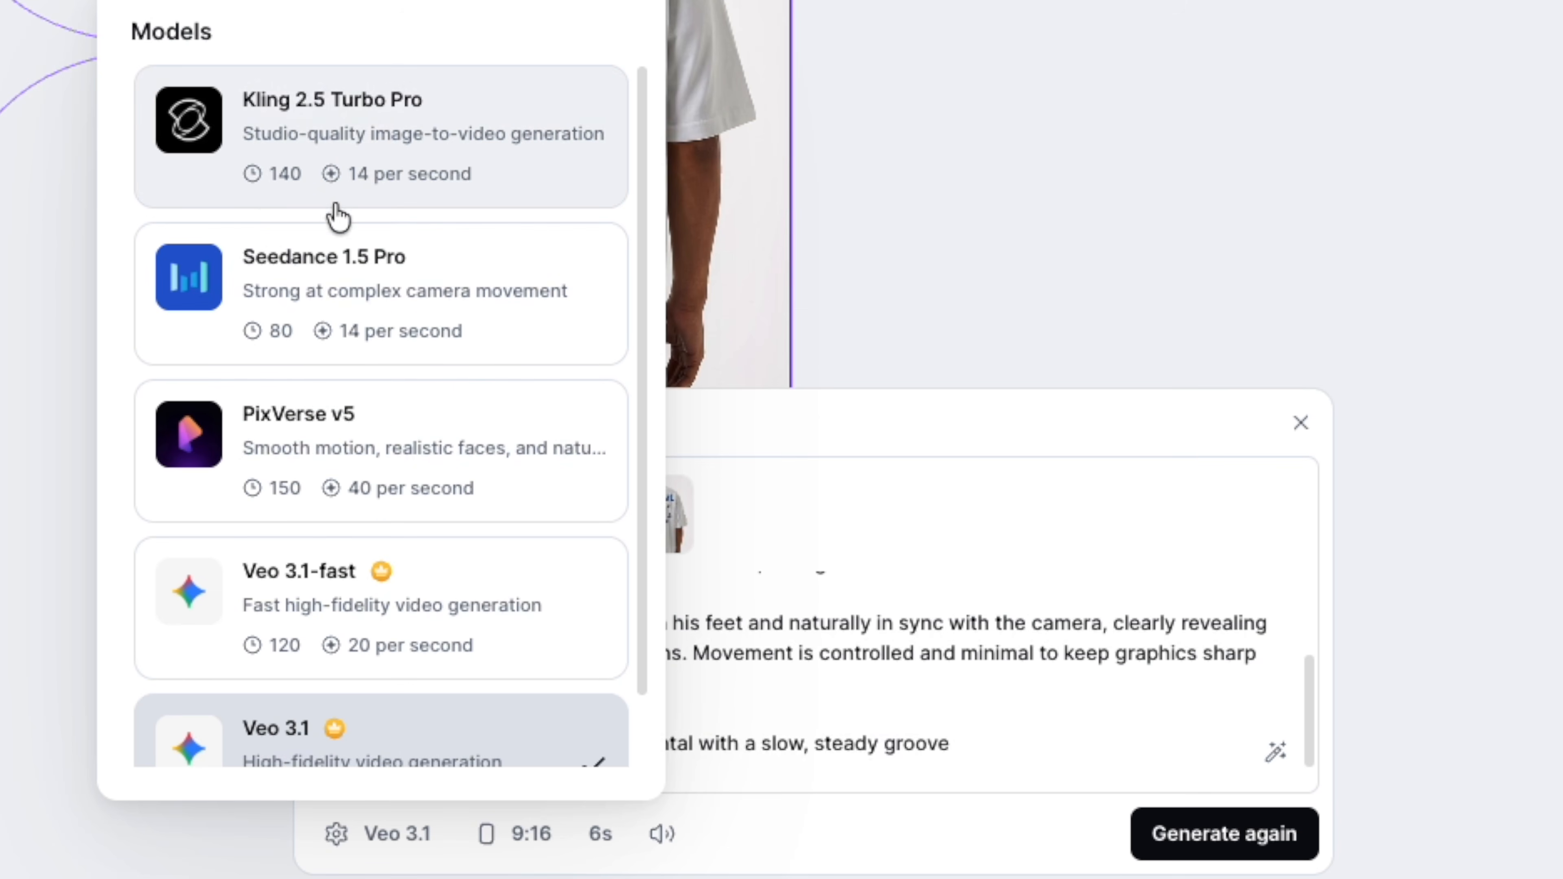
scroll(370, 405, "down", 1)
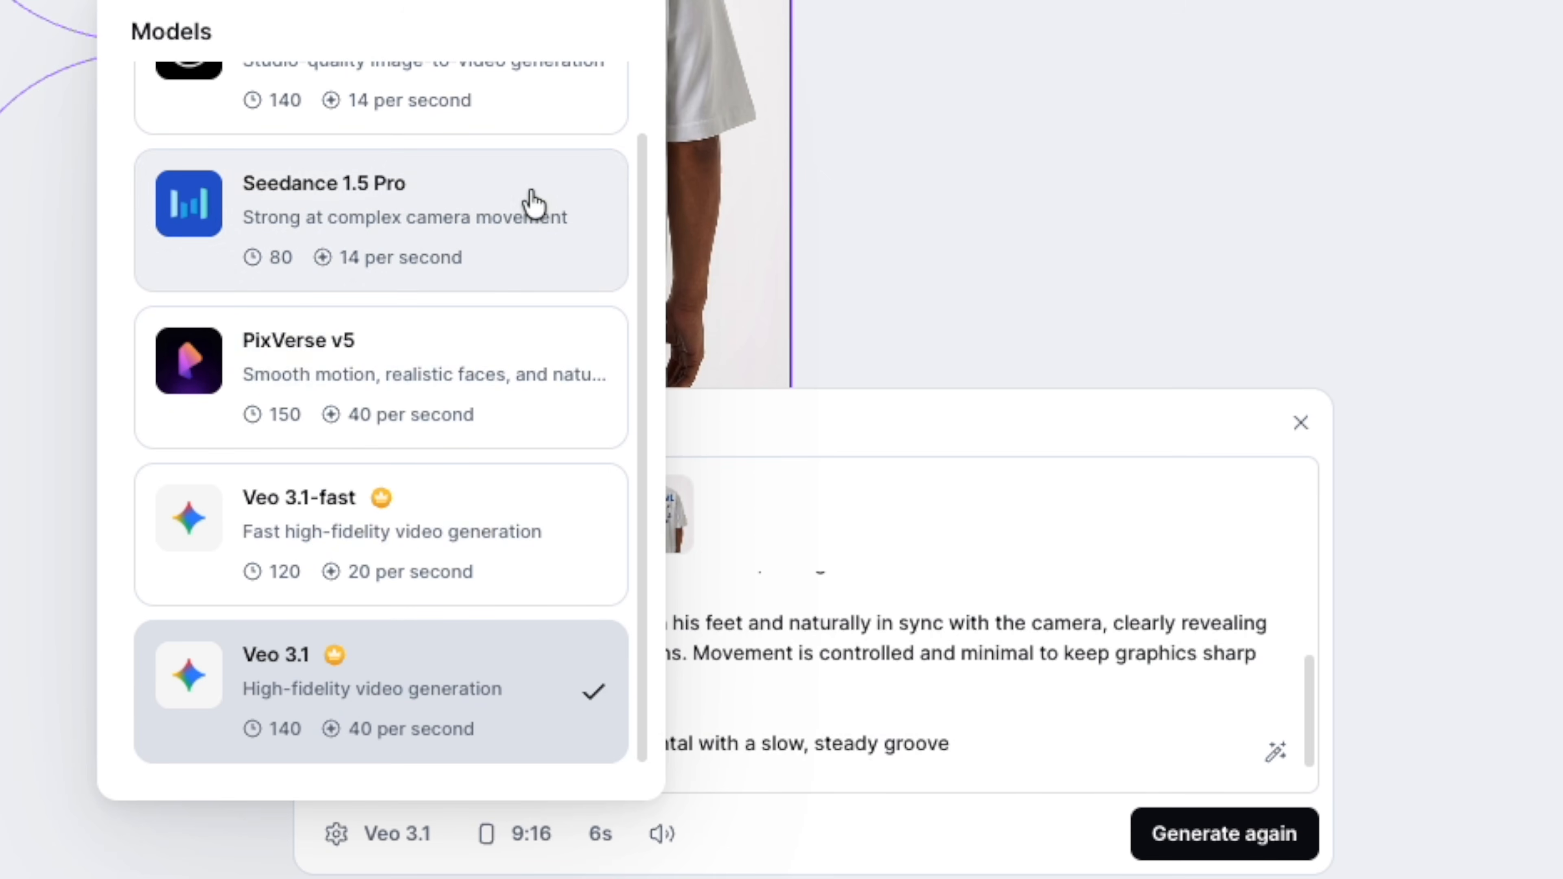
scroll(533, 203, "up", 1)
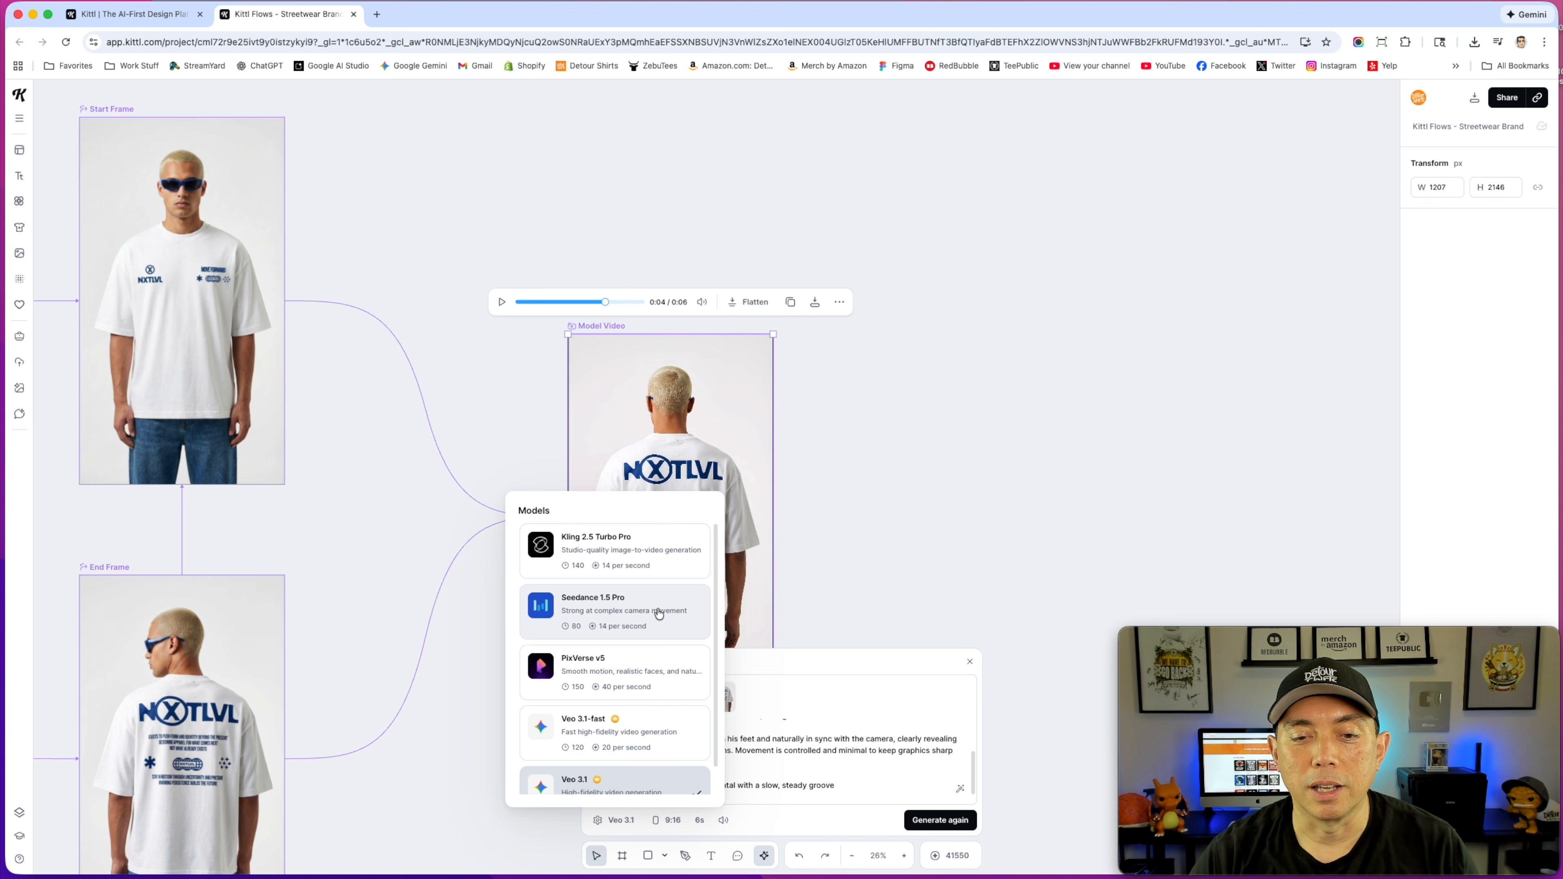
scroll(656, 639, "down", 1)
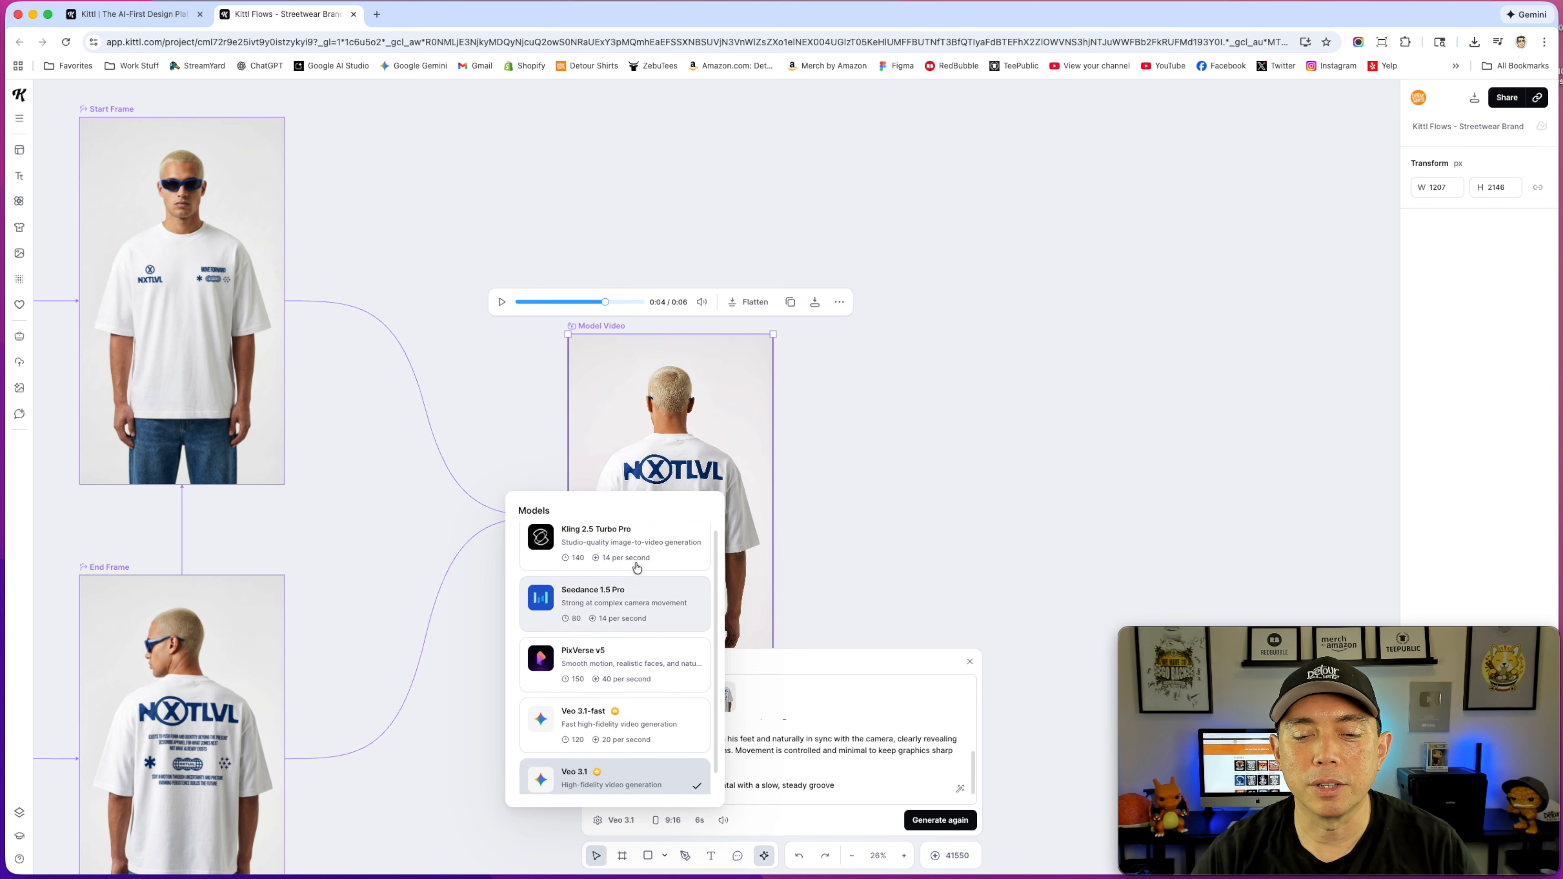
scroll(643, 640, "down", 2)
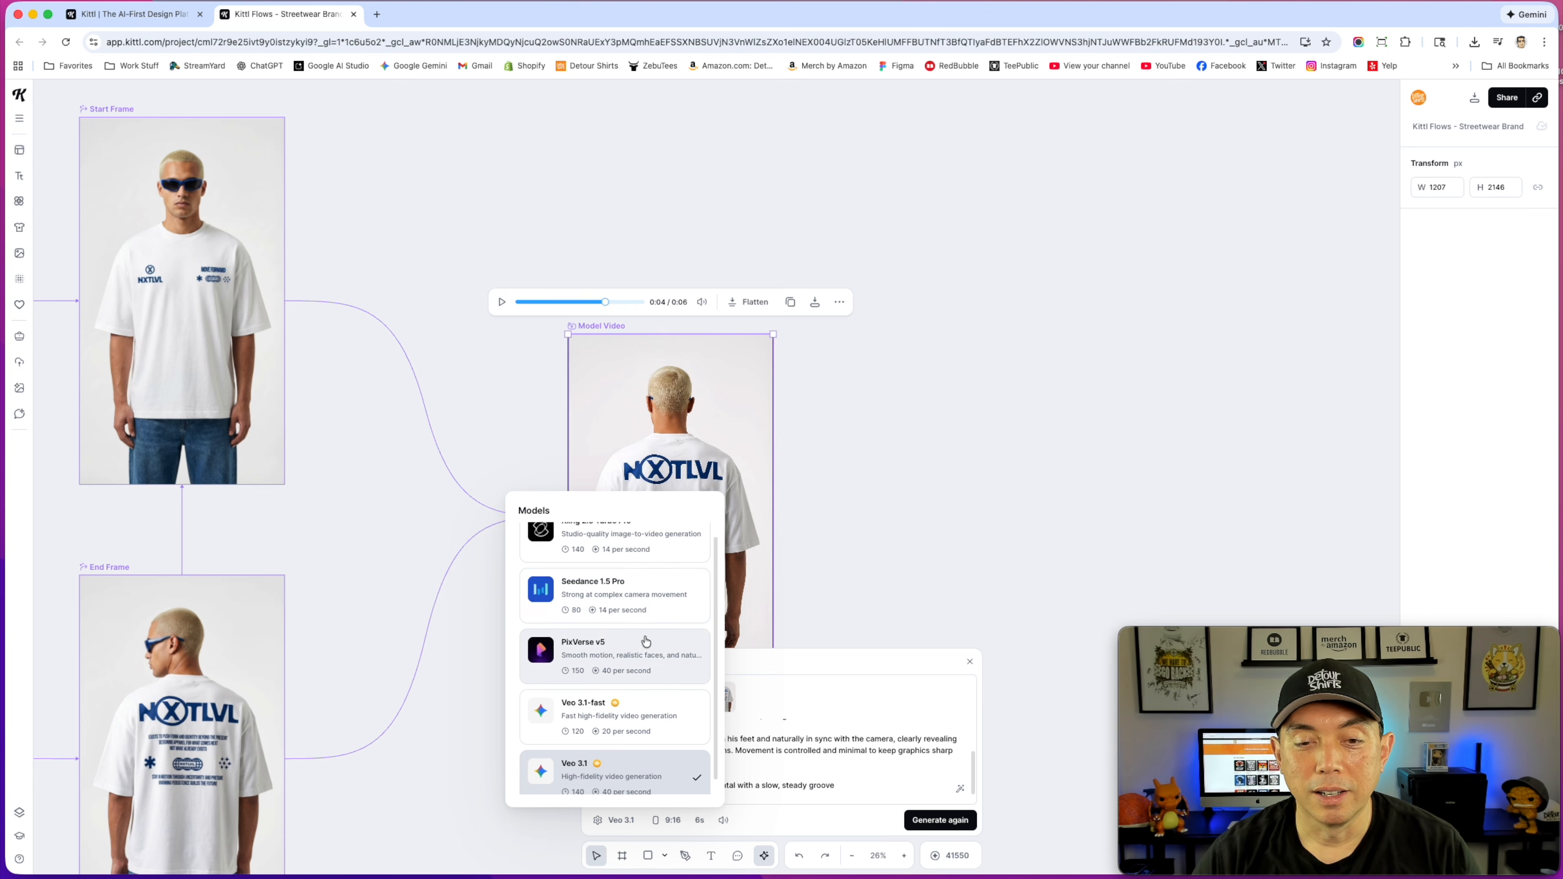
left_click(868, 559)
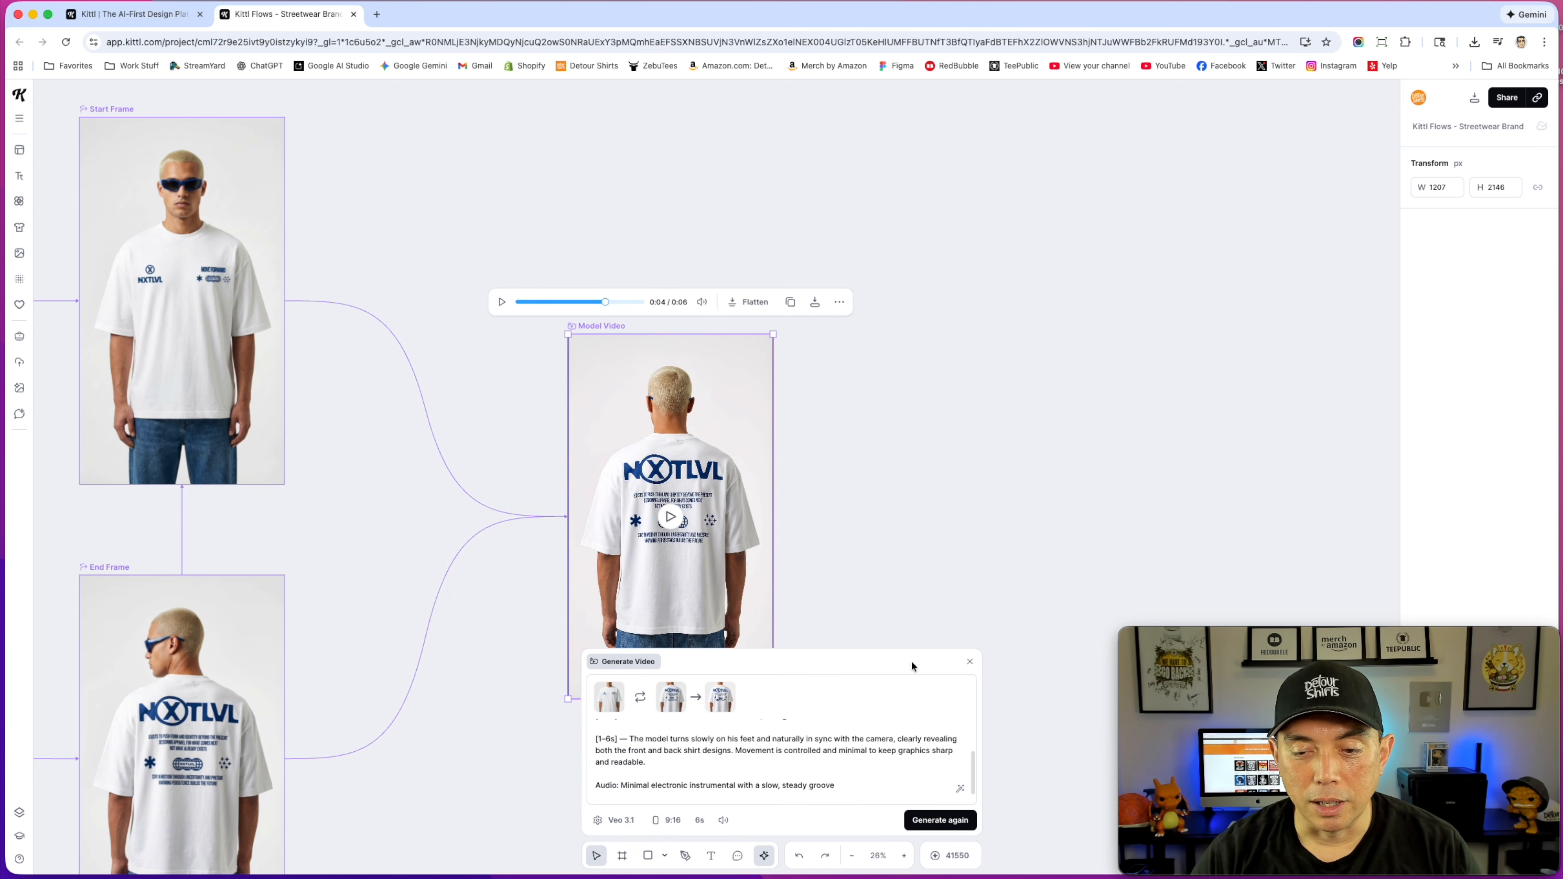
left_click(969, 663)
scroll(920, 510, "down", 7)
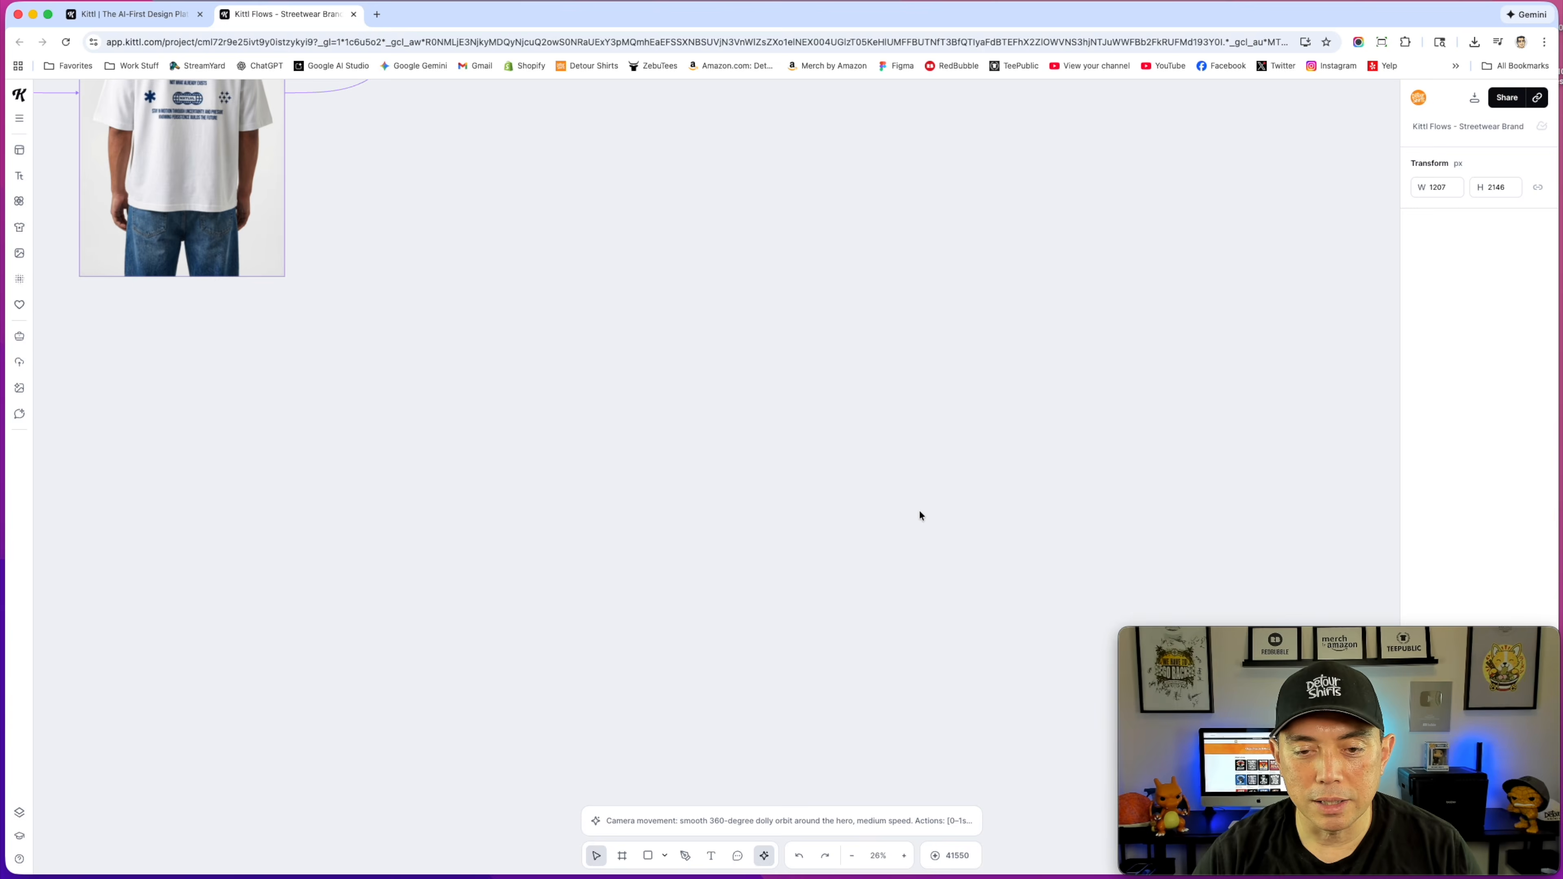
scroll(919, 512, "up", 4)
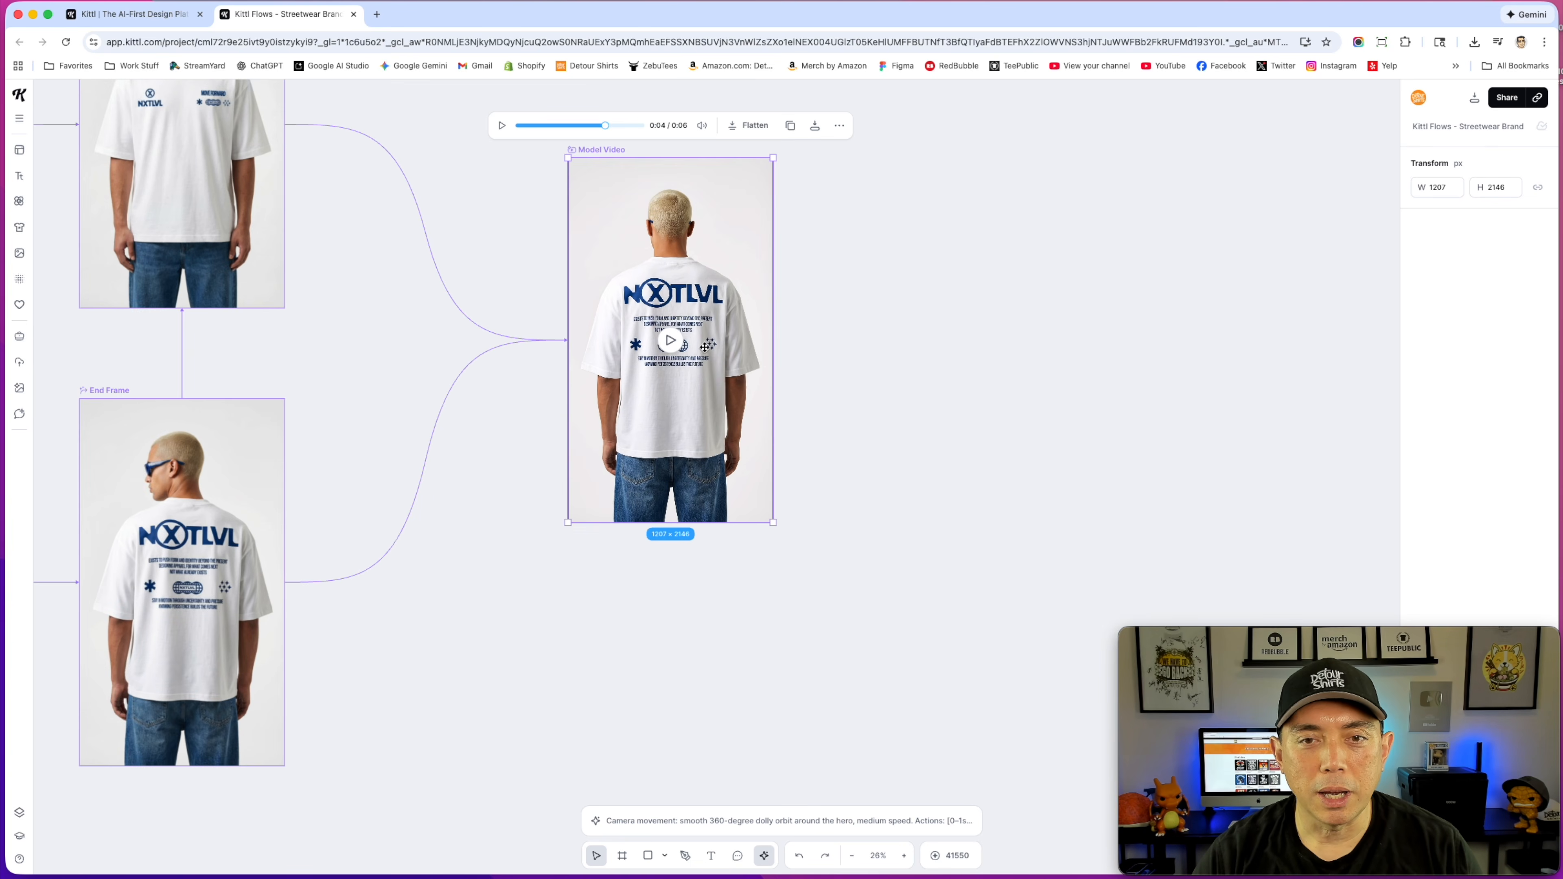
left_click(658, 616)
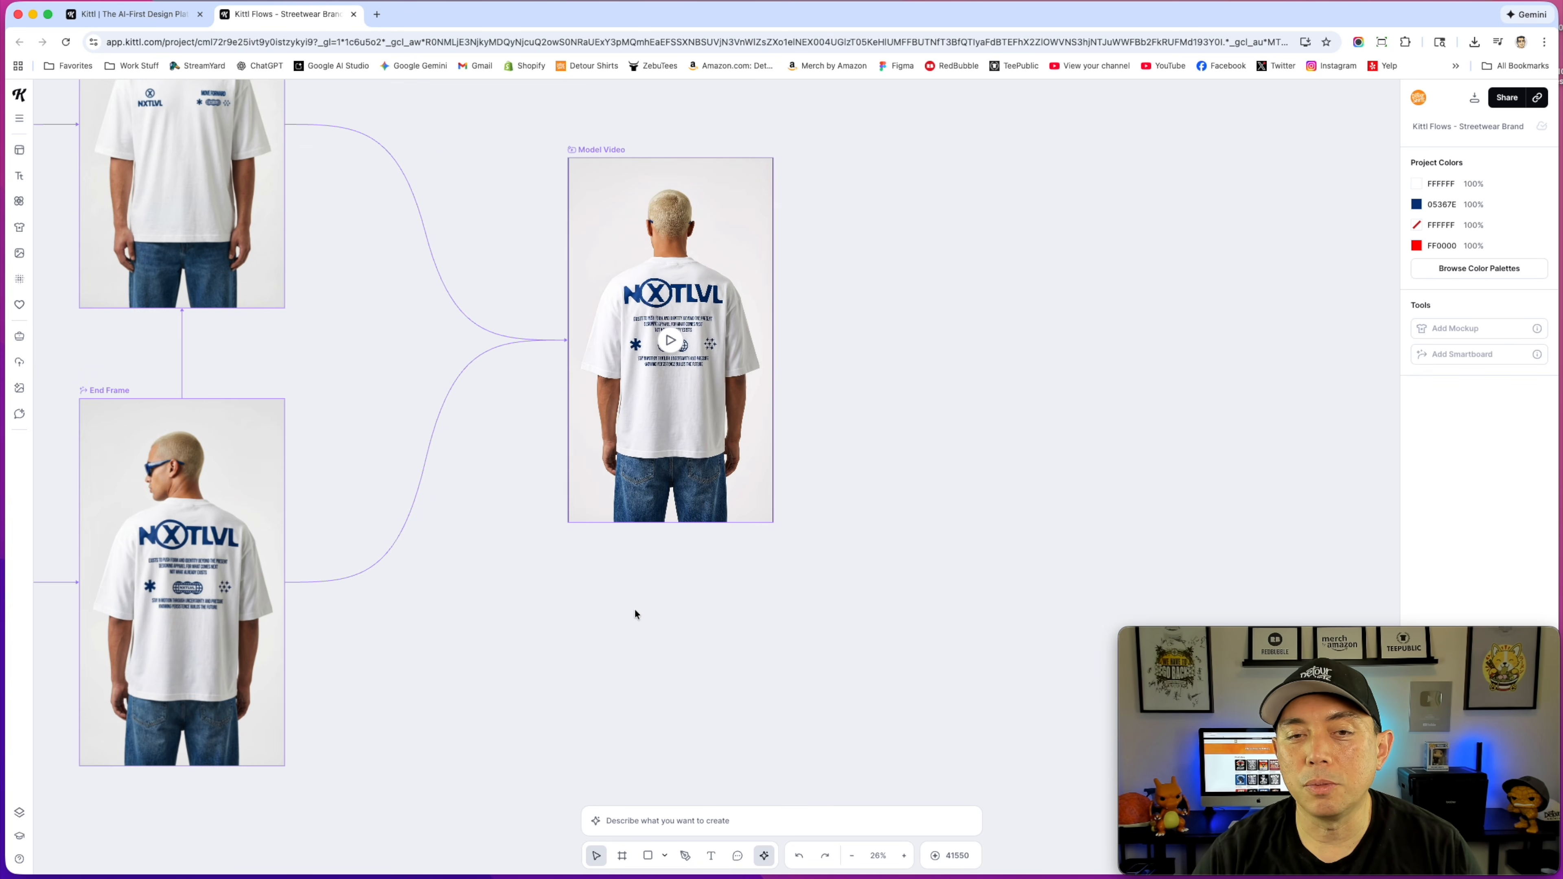
scroll(635, 609, "down", 5)
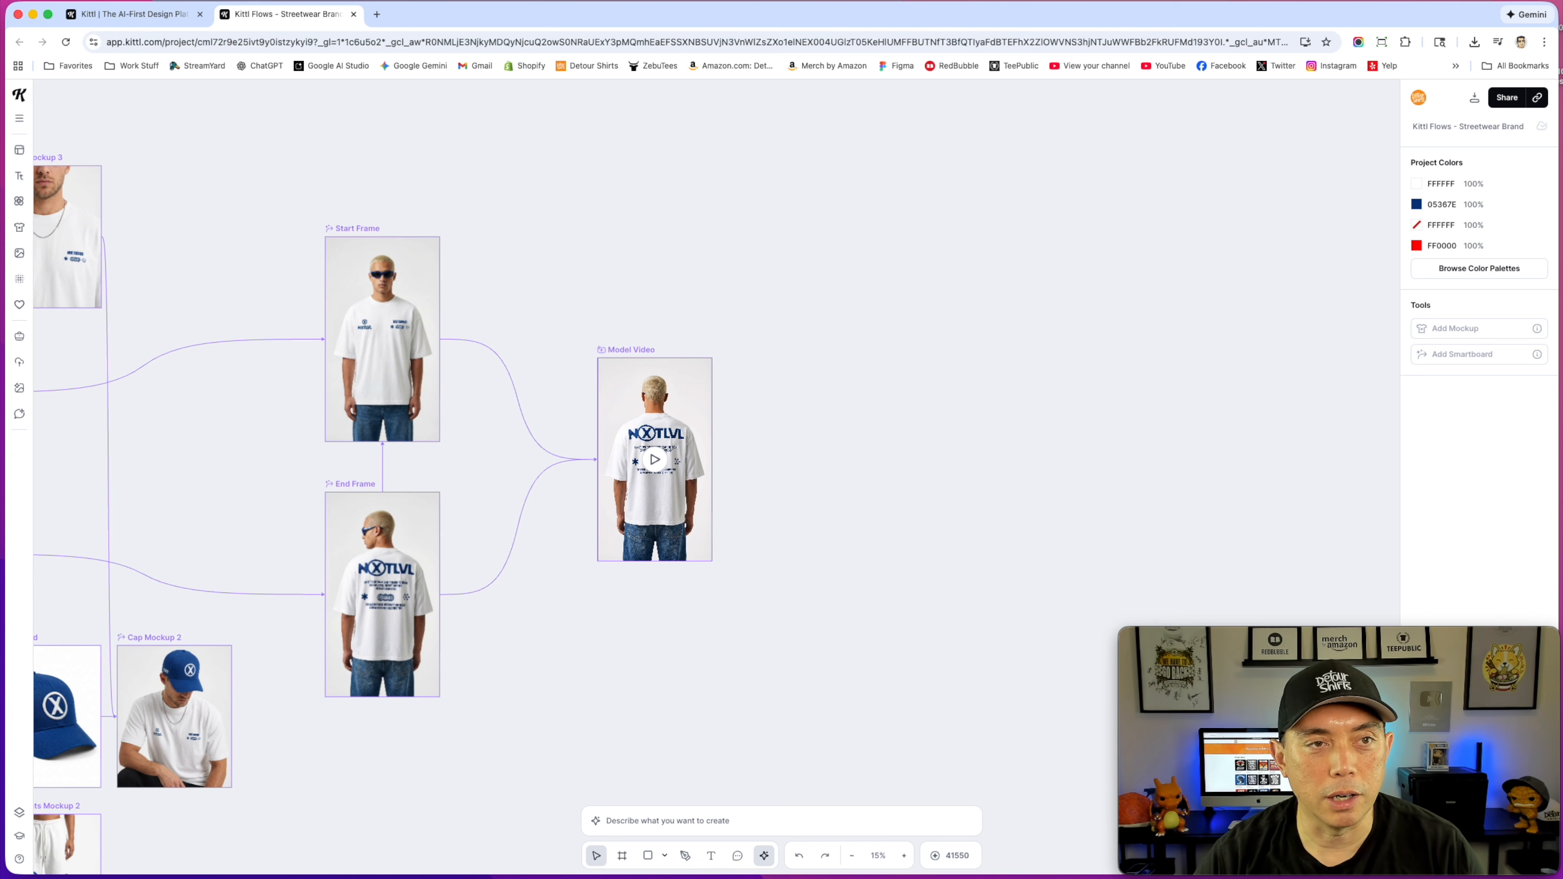
Step: Return to the home page and open the recent untitled project with the green "Most Likely to Start Shenanigans" beer design
left_click(151, 19)
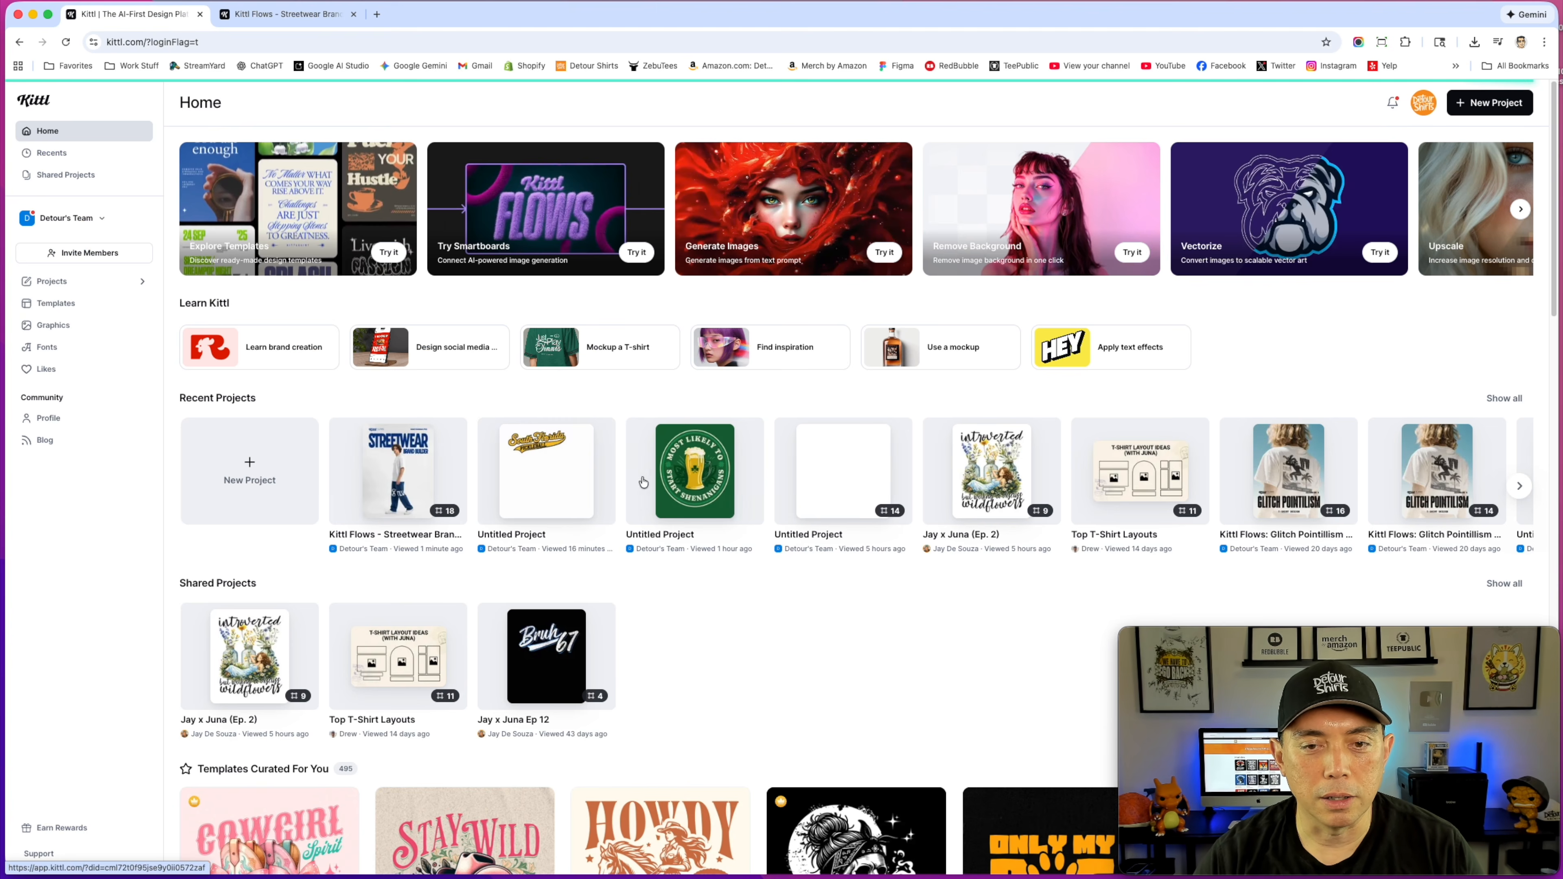
left_click(682, 471)
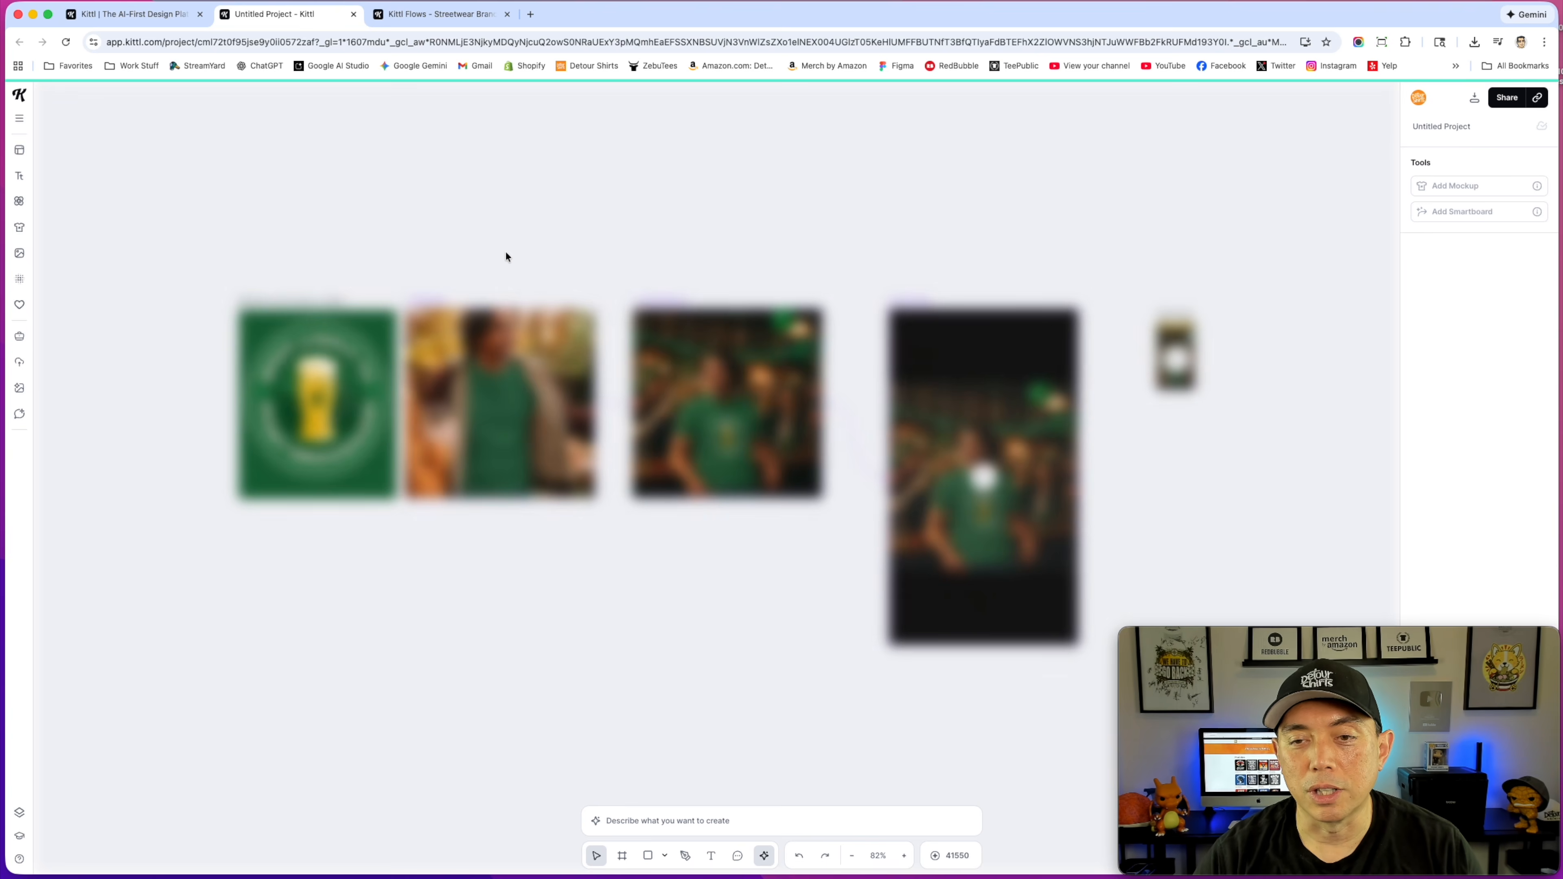
scroll(263, 344, "up", 5)
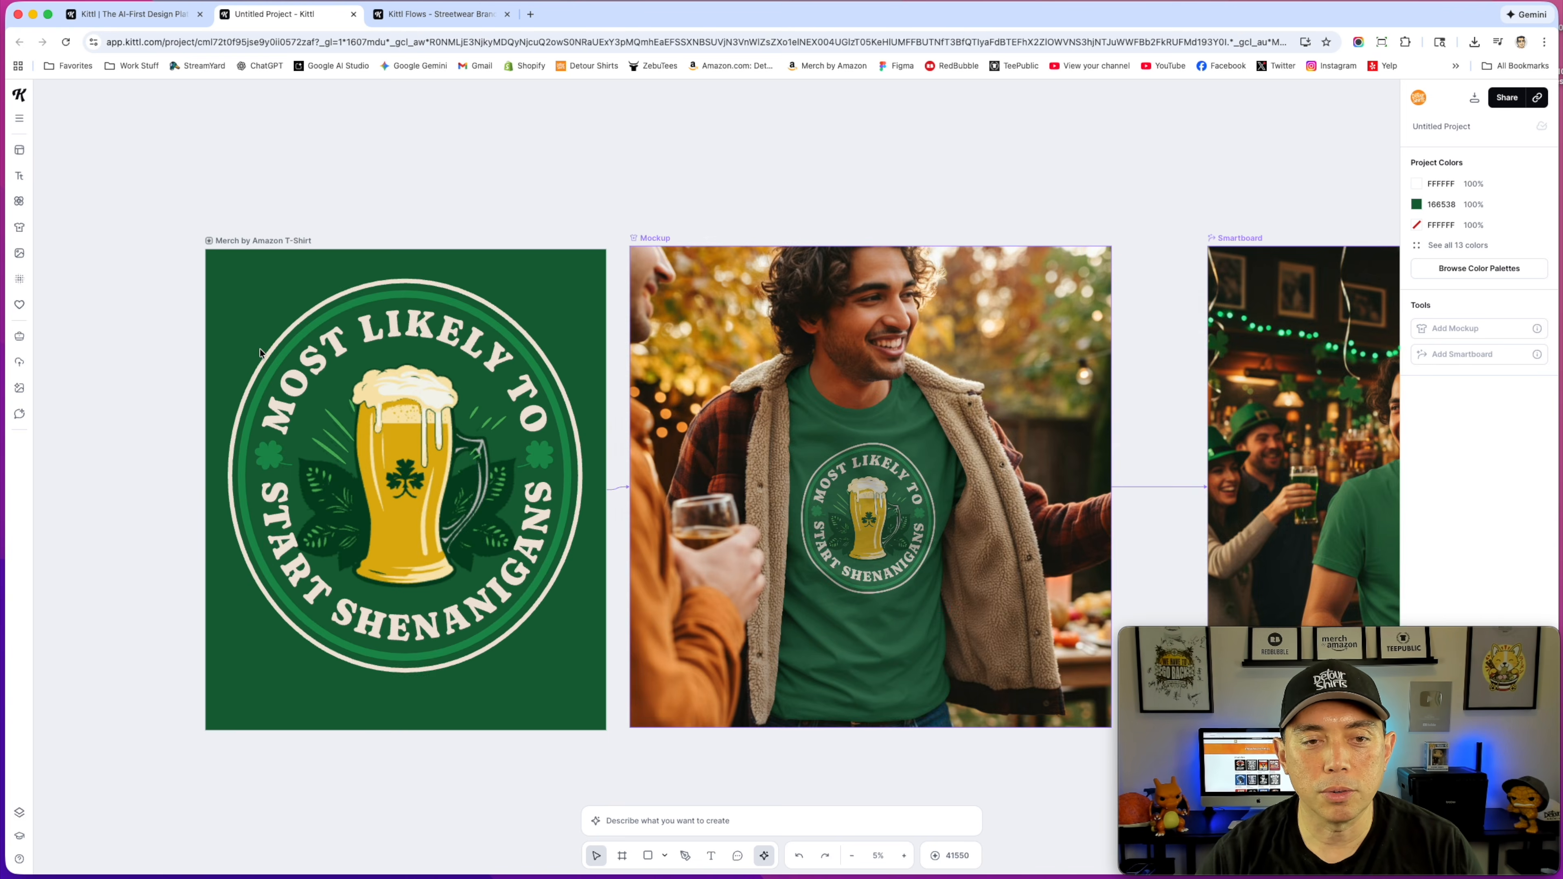
Step: Inspect the Merch by Amazon T-Shirt artboard, its curved text and beer illustration, and the artboard's connection options
left_click(263, 231)
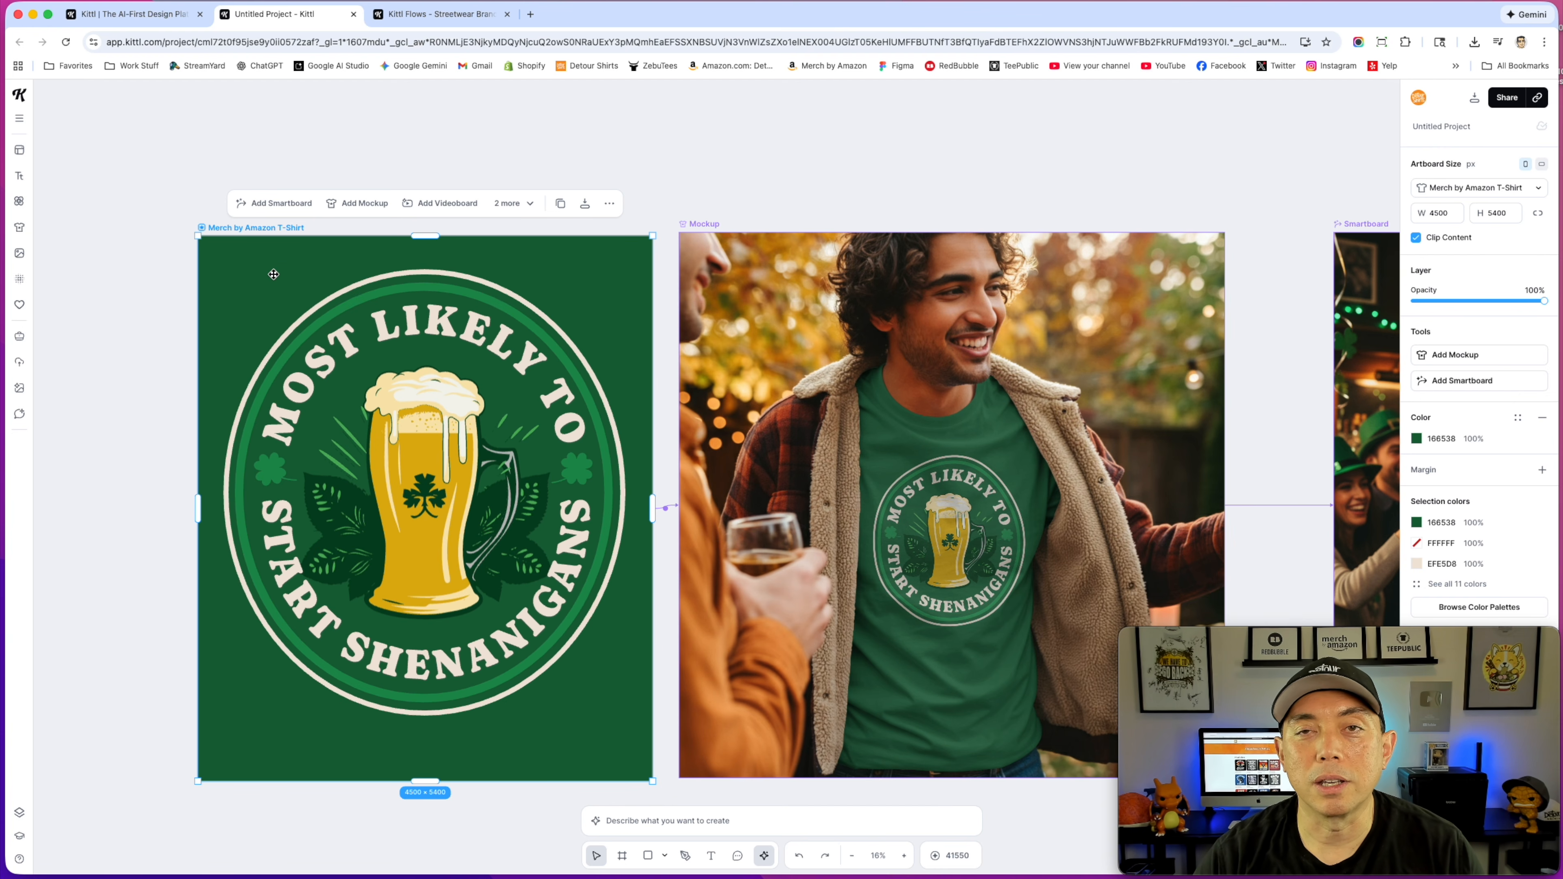
left_click(399, 325)
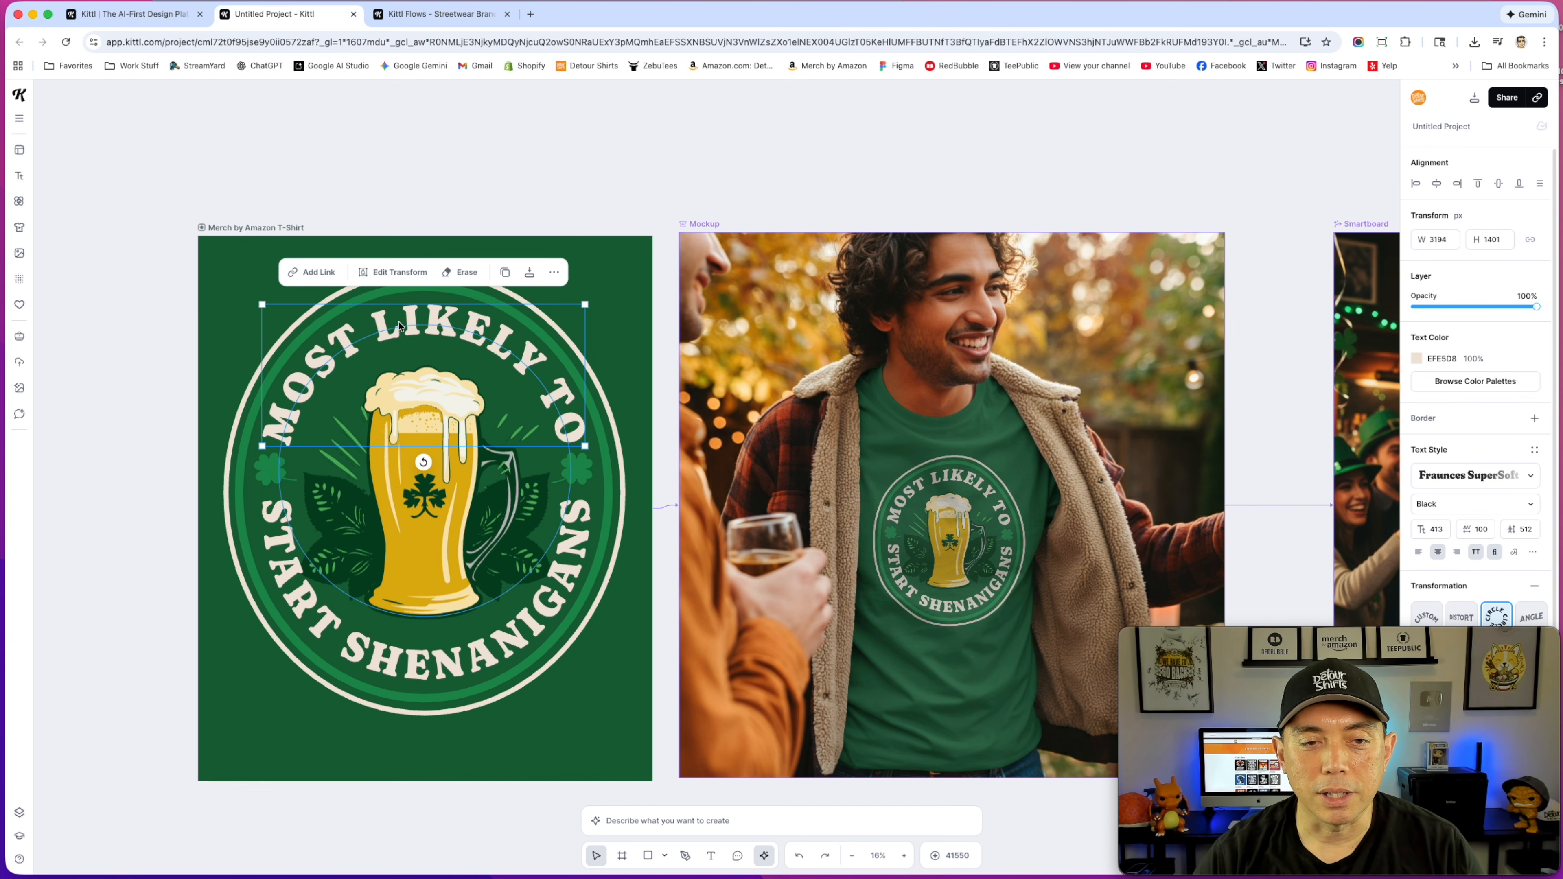
double_click(398, 325)
left_click(346, 664)
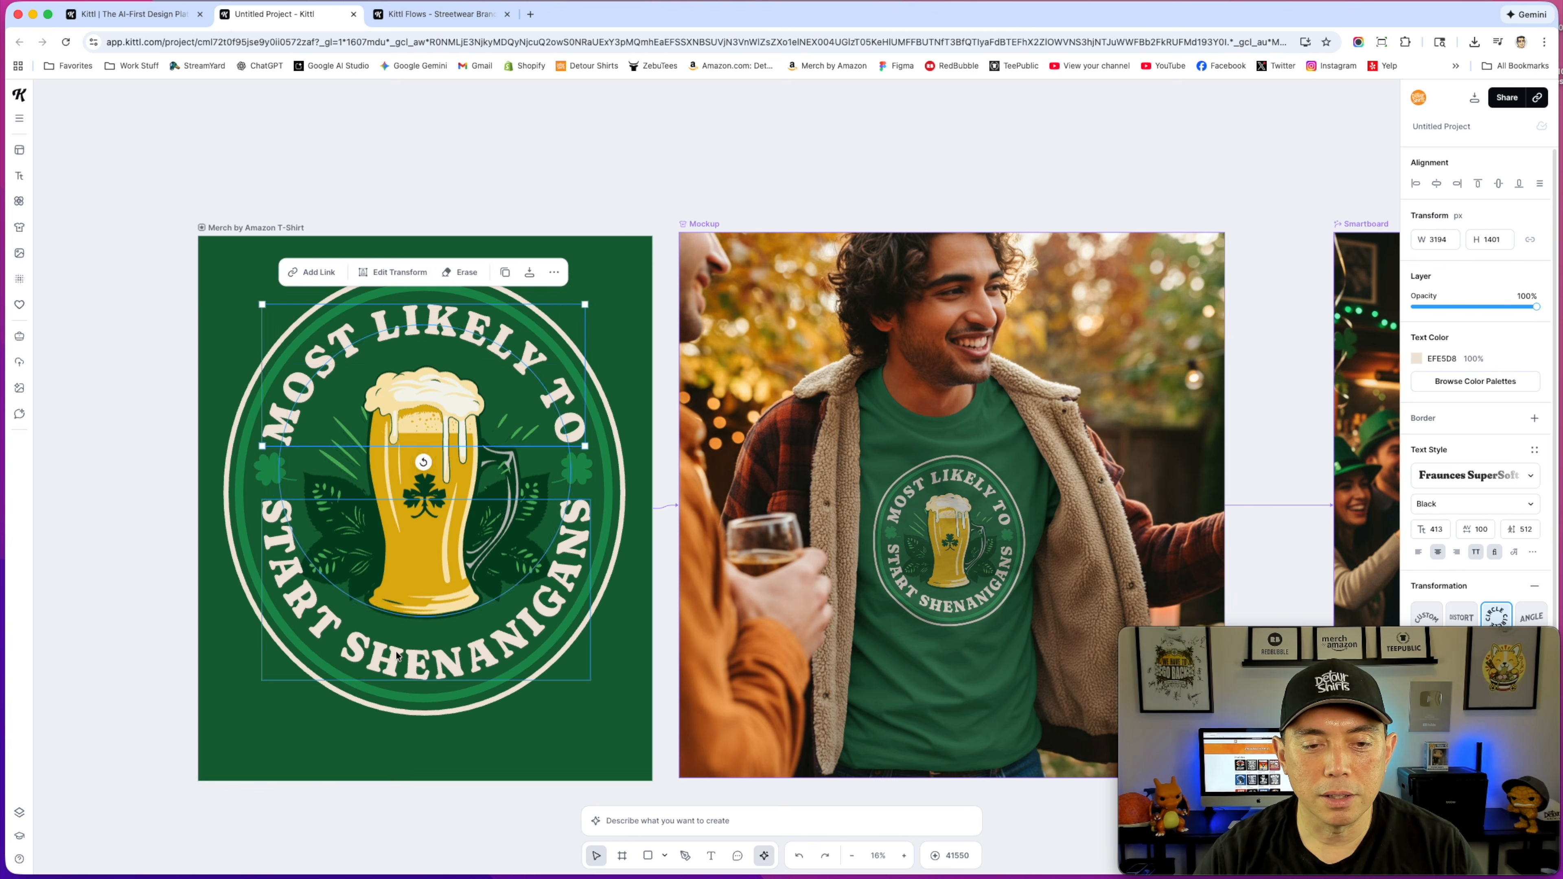
left_click(347, 664)
left_click(427, 542)
left_click(478, 192)
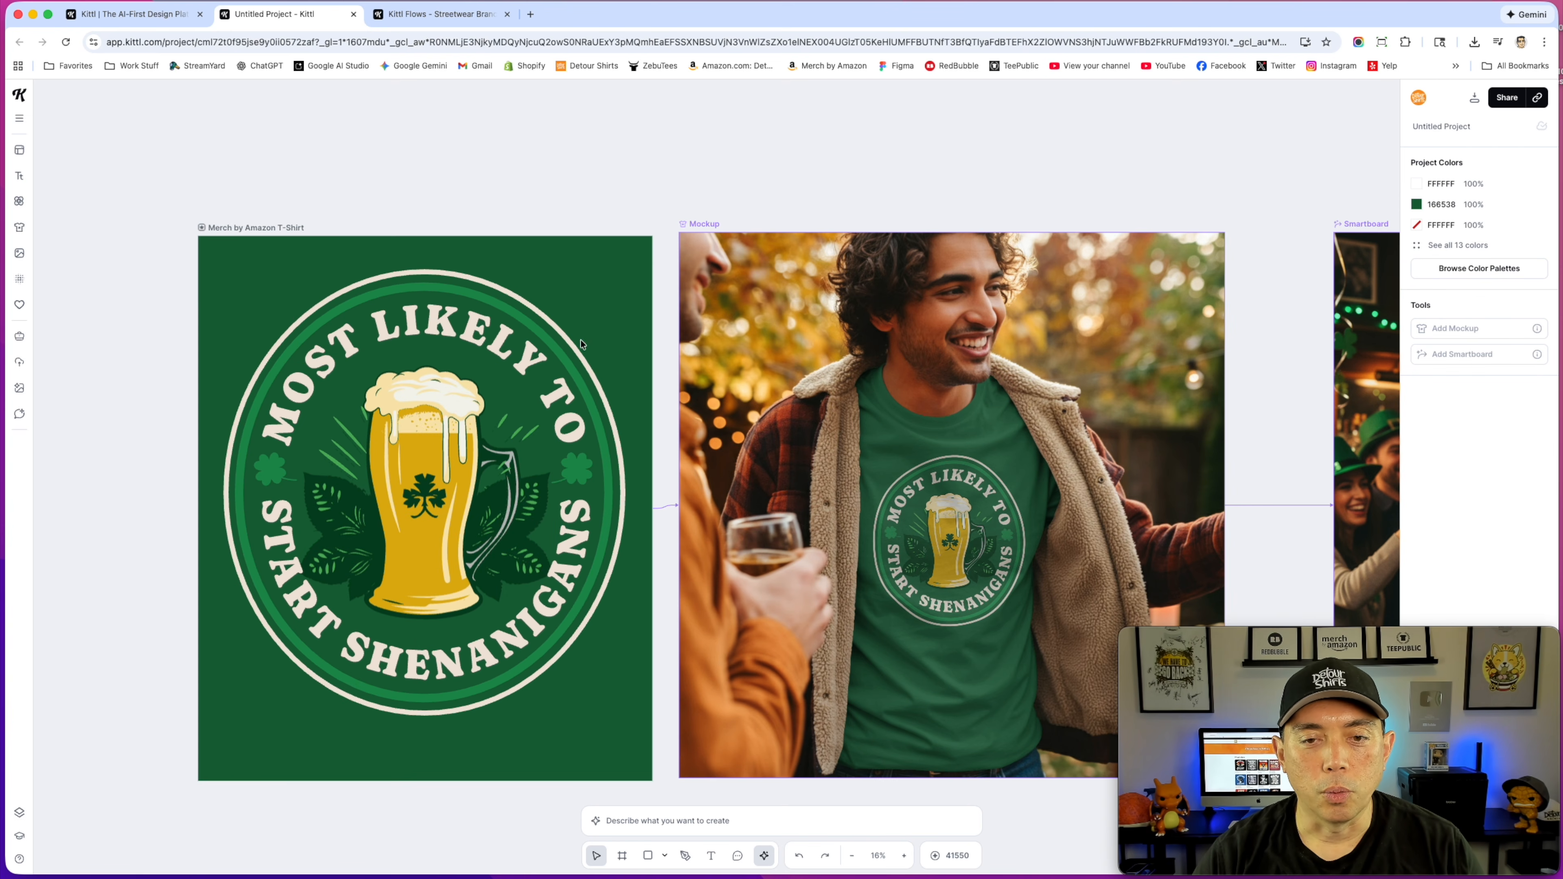
left_click(283, 227)
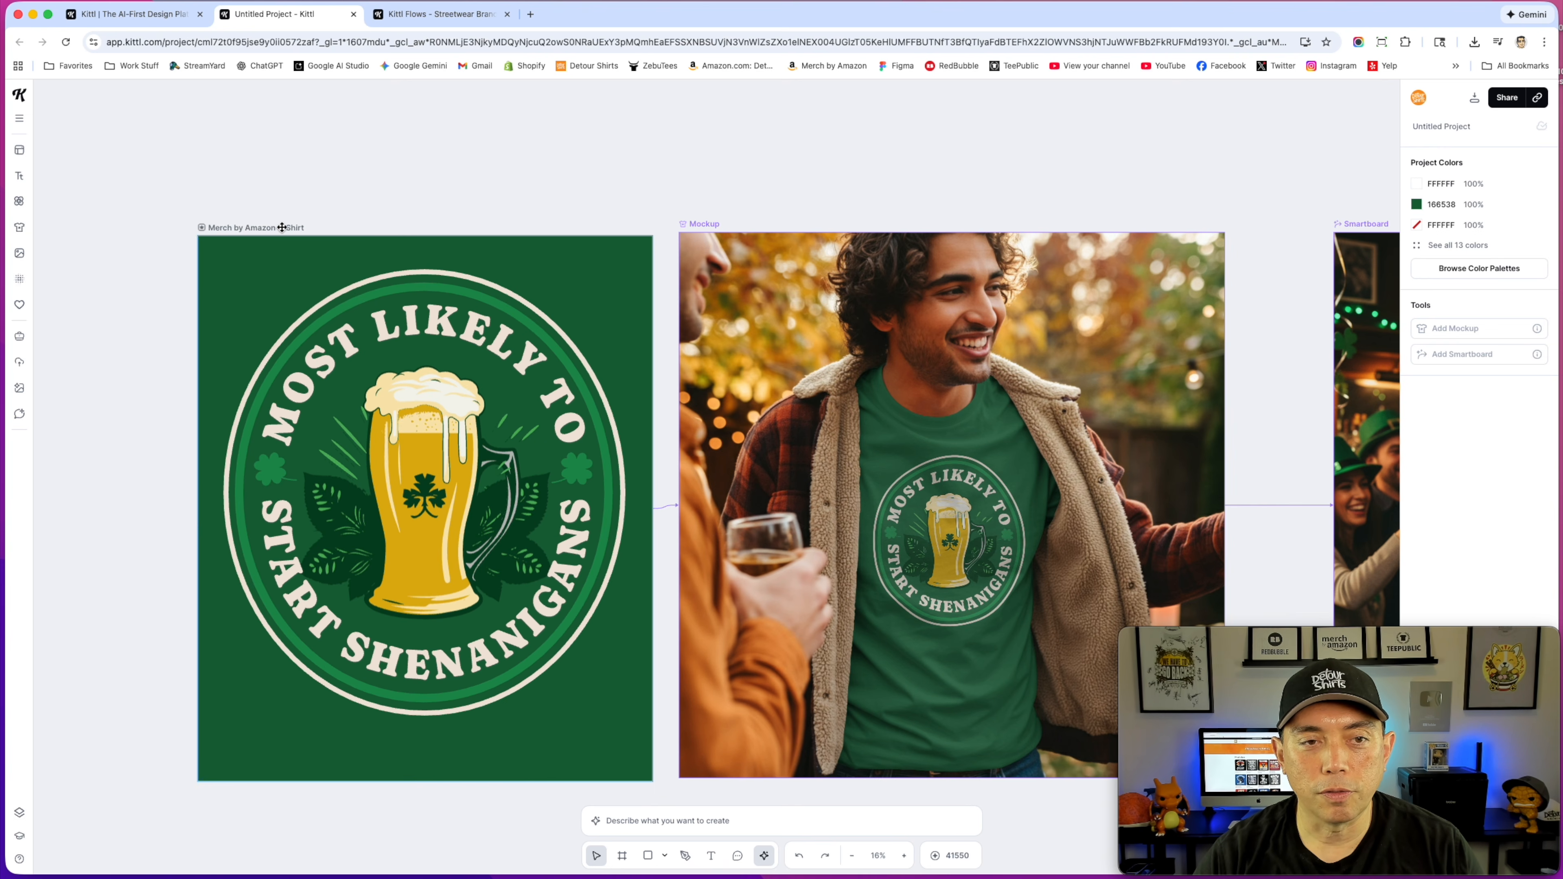
left_click(665, 510)
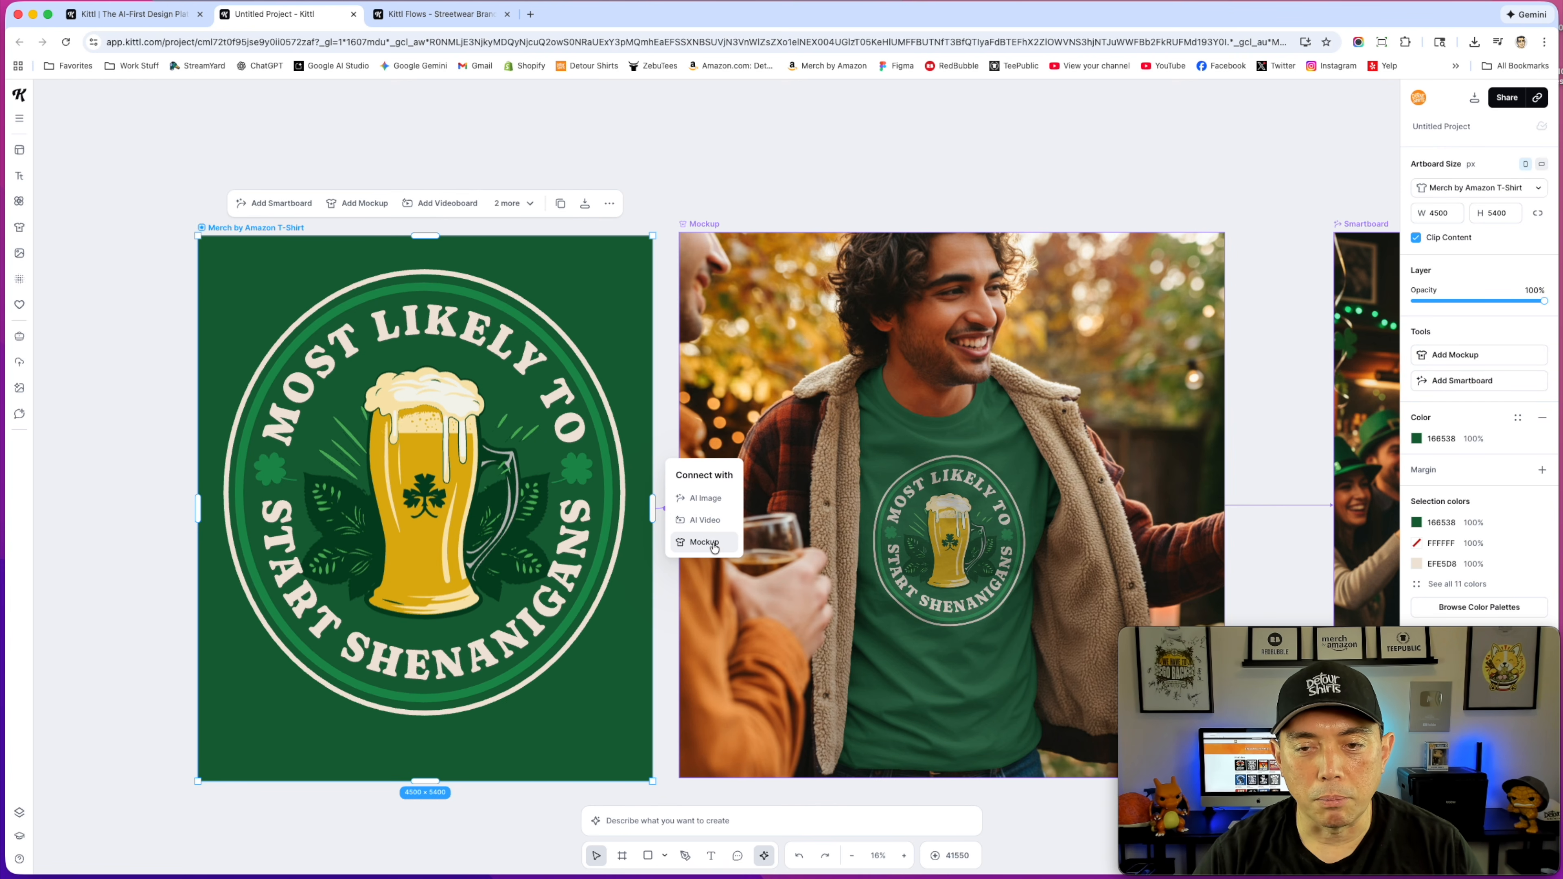
left_click(880, 192)
Step: Connect a new Mockup to the Merch by Amazon T-Shirt artboard
scroll(802, 297, "down", 5)
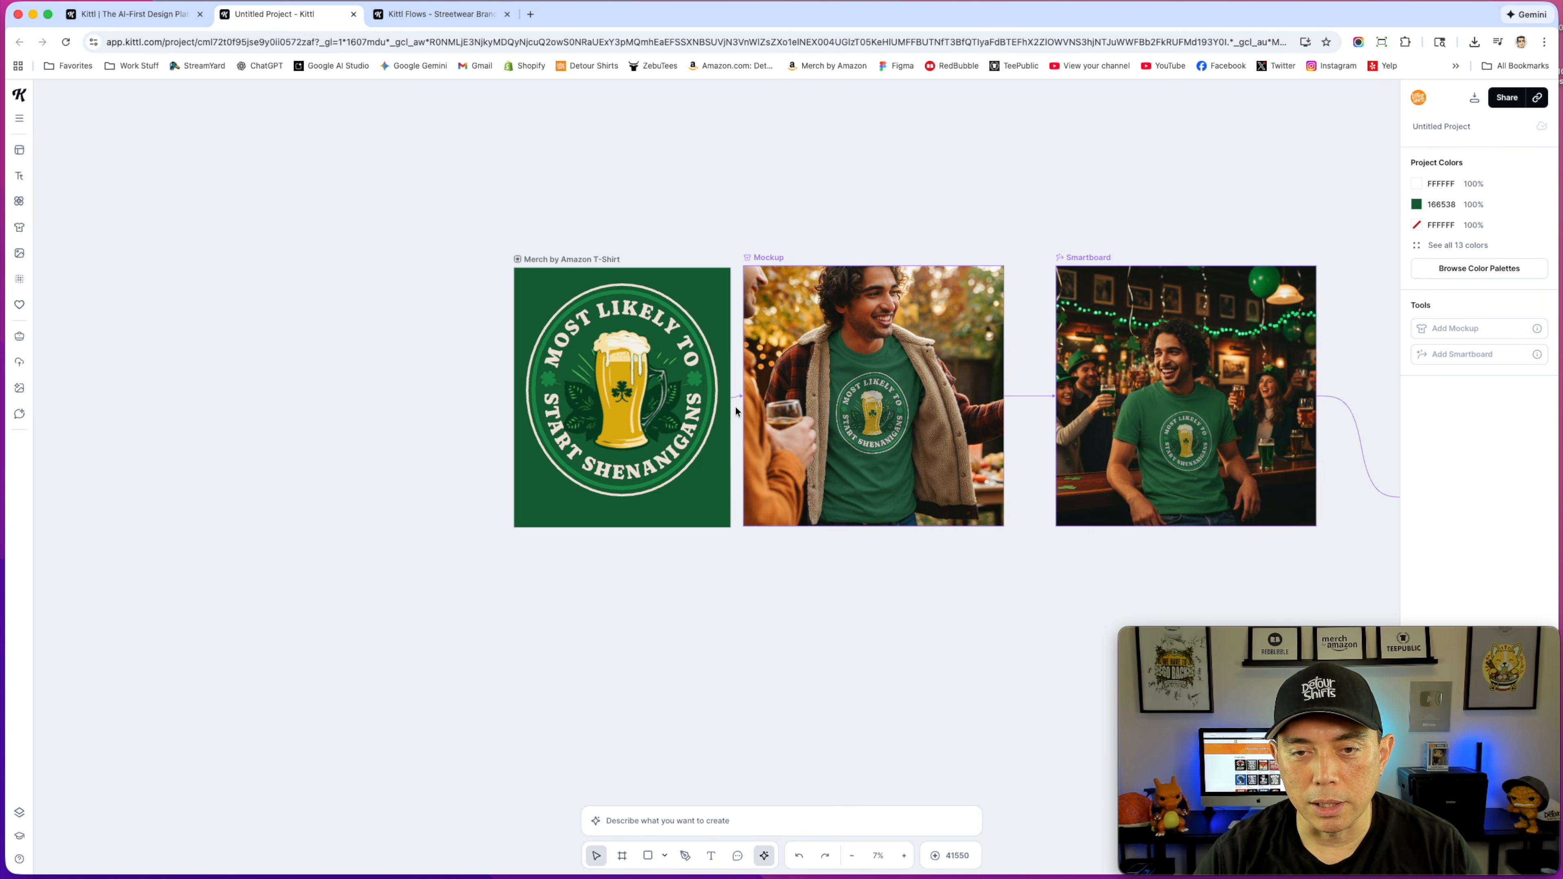
left_click(619, 304)
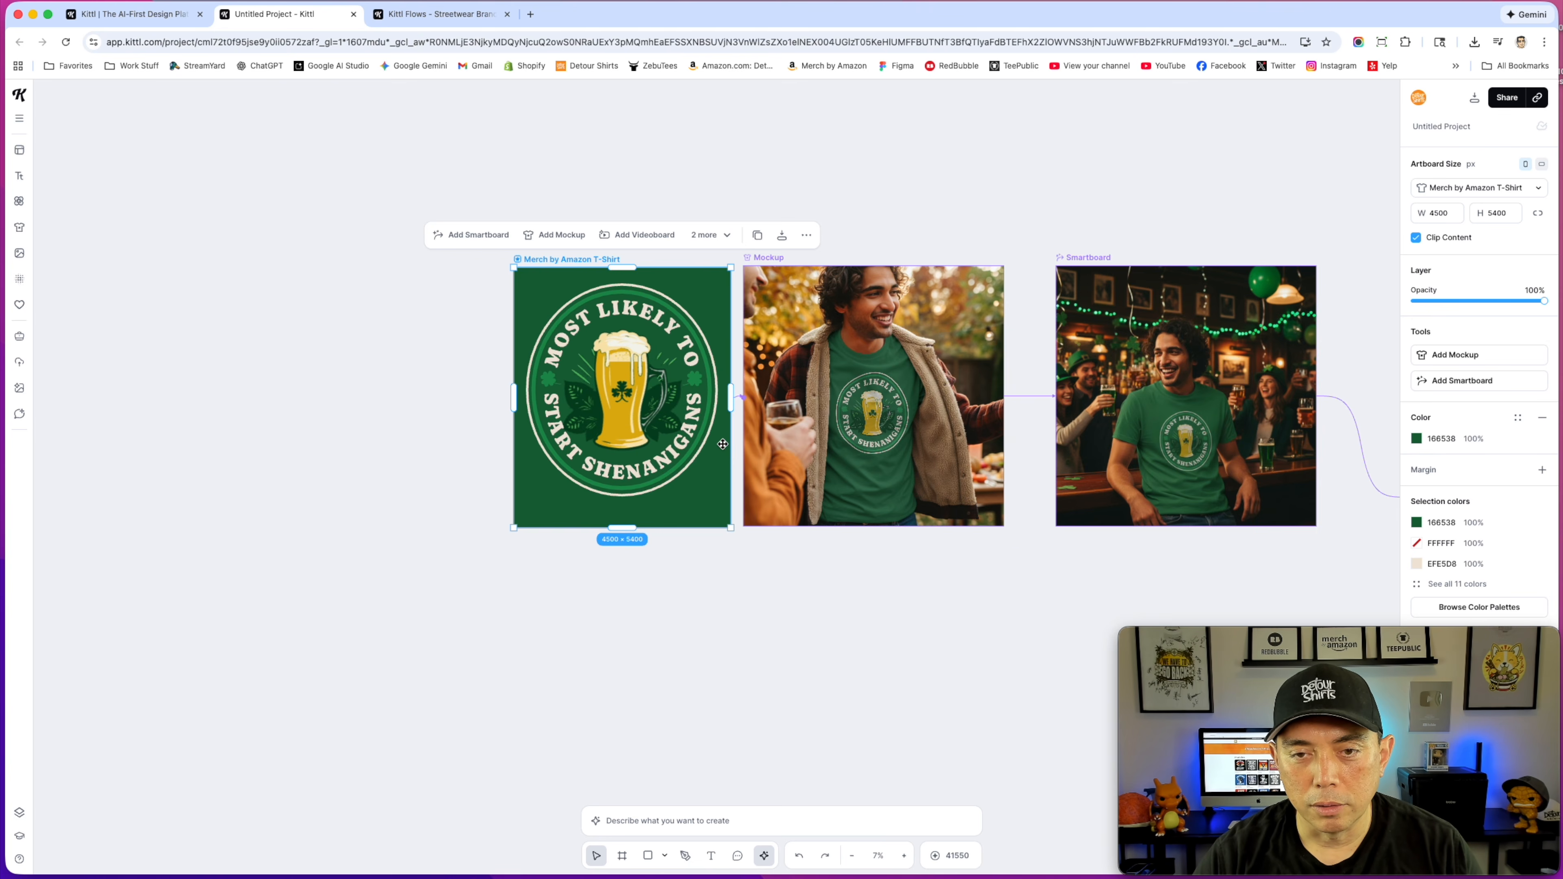
scroll(723, 444, "up", 5)
left_click(756, 325)
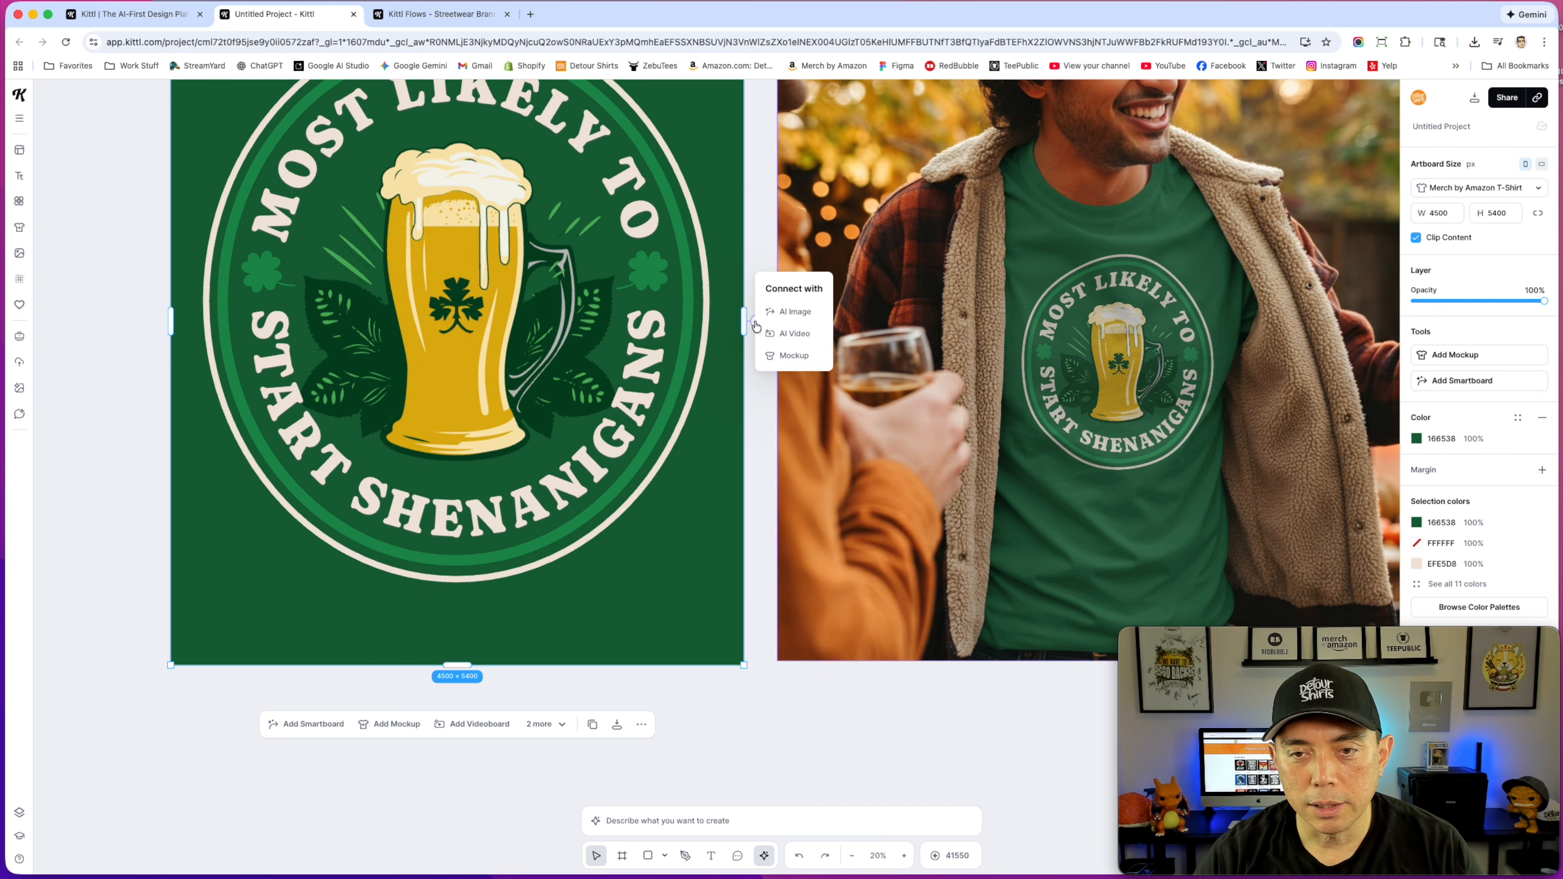
left_click(788, 367)
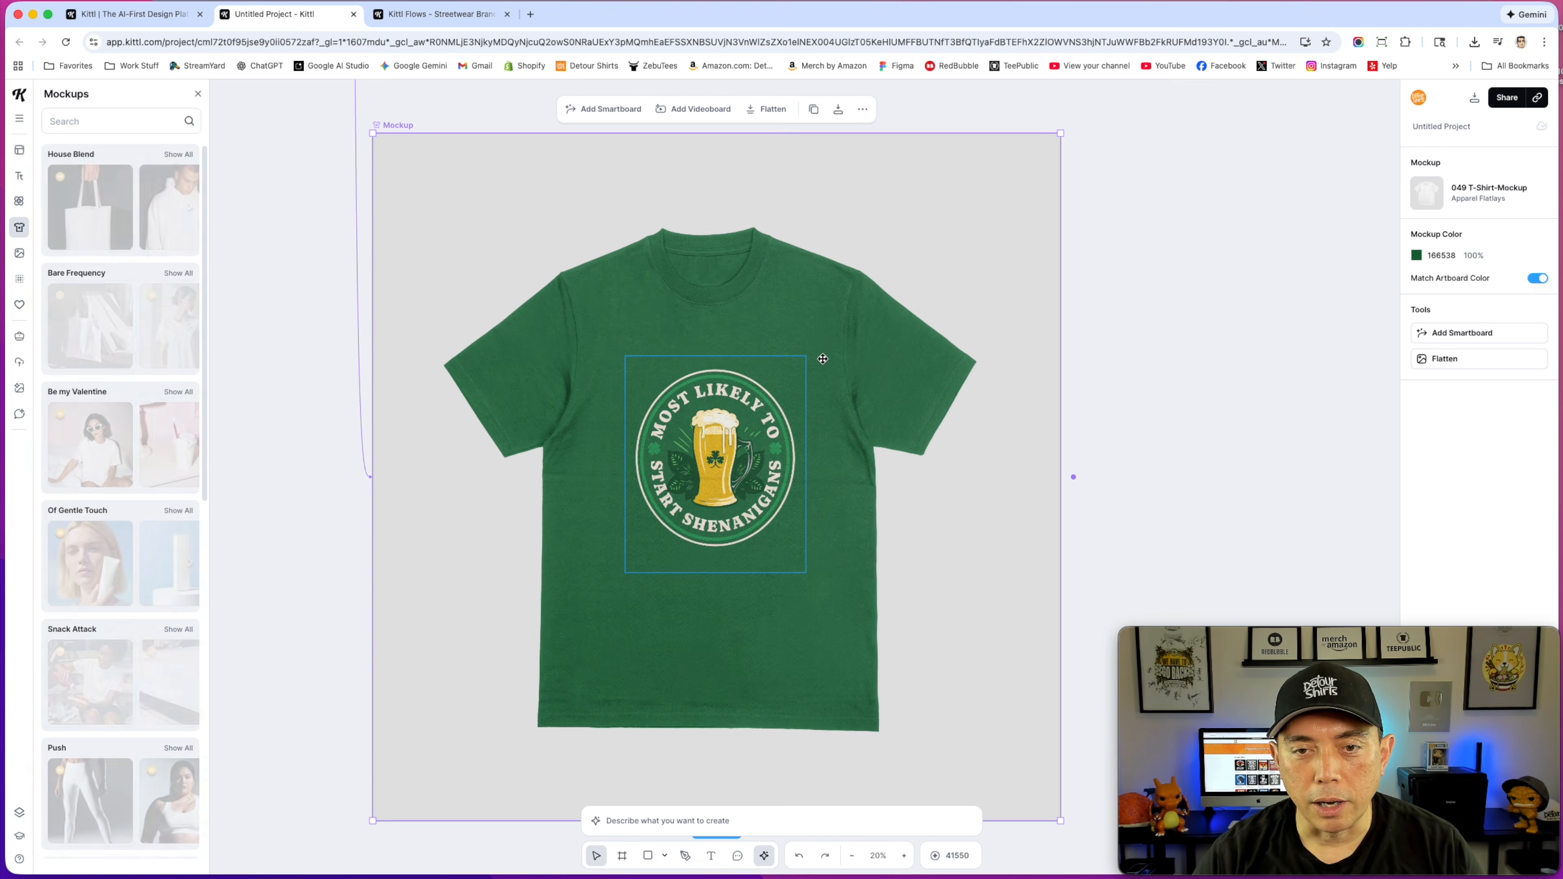
Step: Replace the flat T-shirt mockup with the Turkey Time one of a young man in a long-sleeve shirt with outstretched arms
scroll(135, 554, "down", 10)
scroll(119, 584, "down", 10)
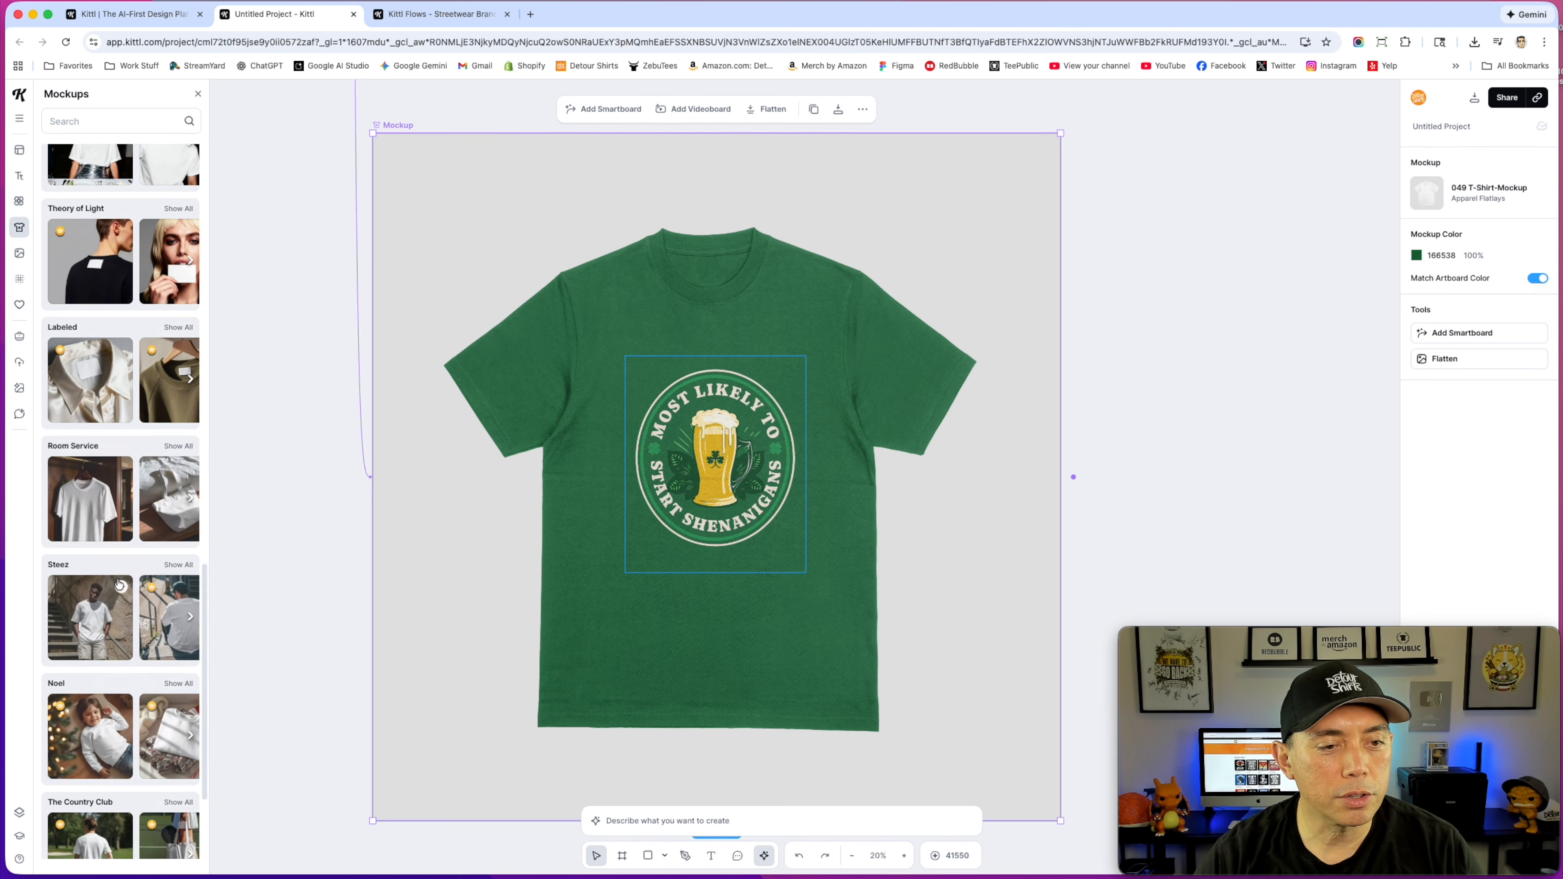
scroll(117, 554, "down", 10)
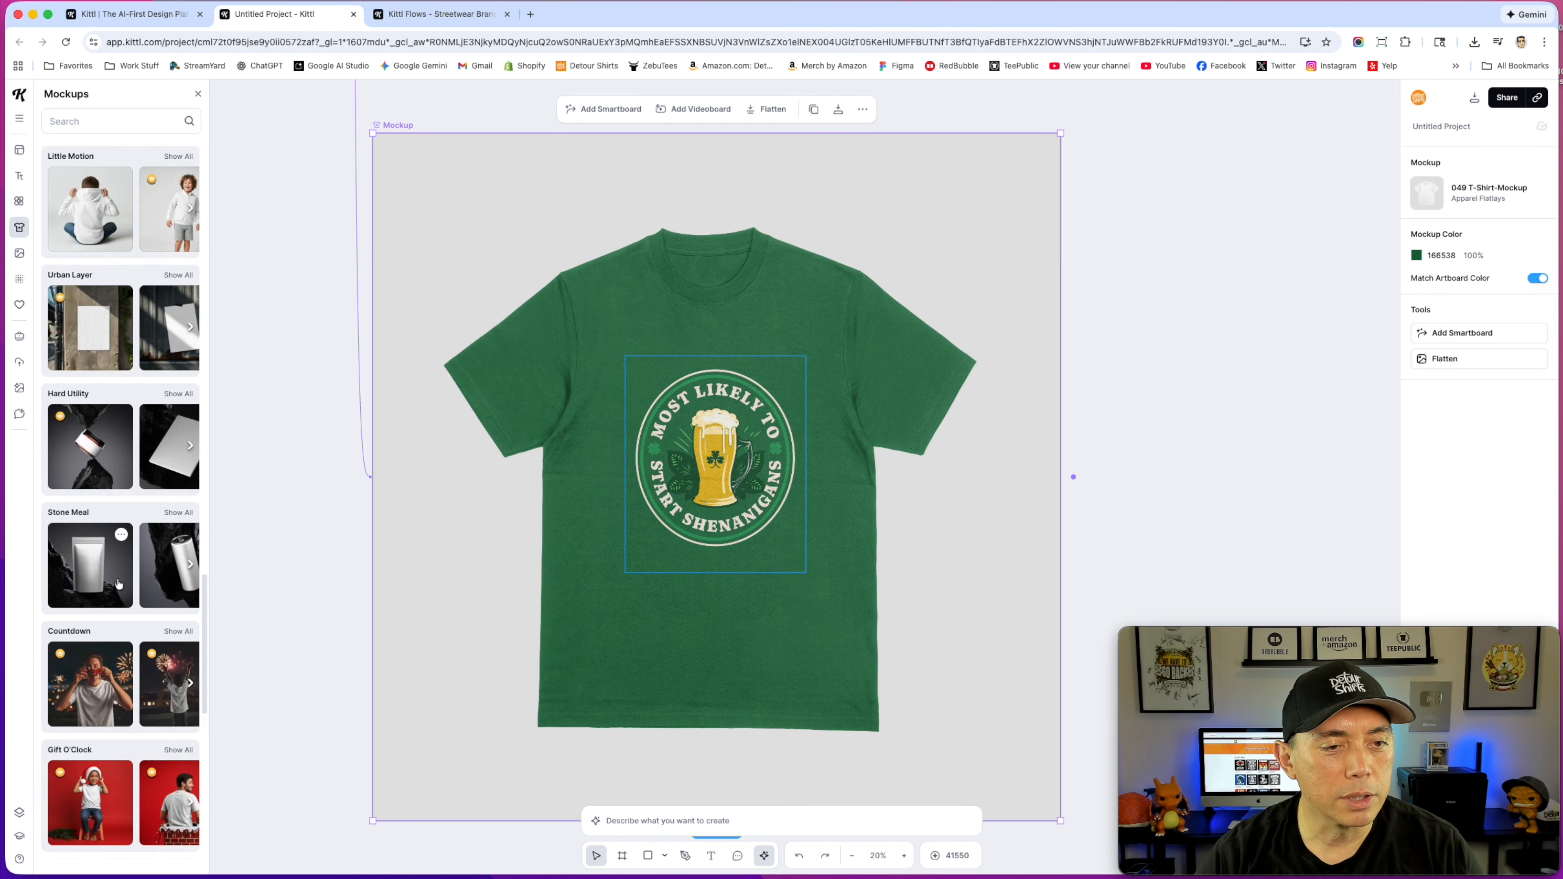
scroll(114, 502, "down", 3)
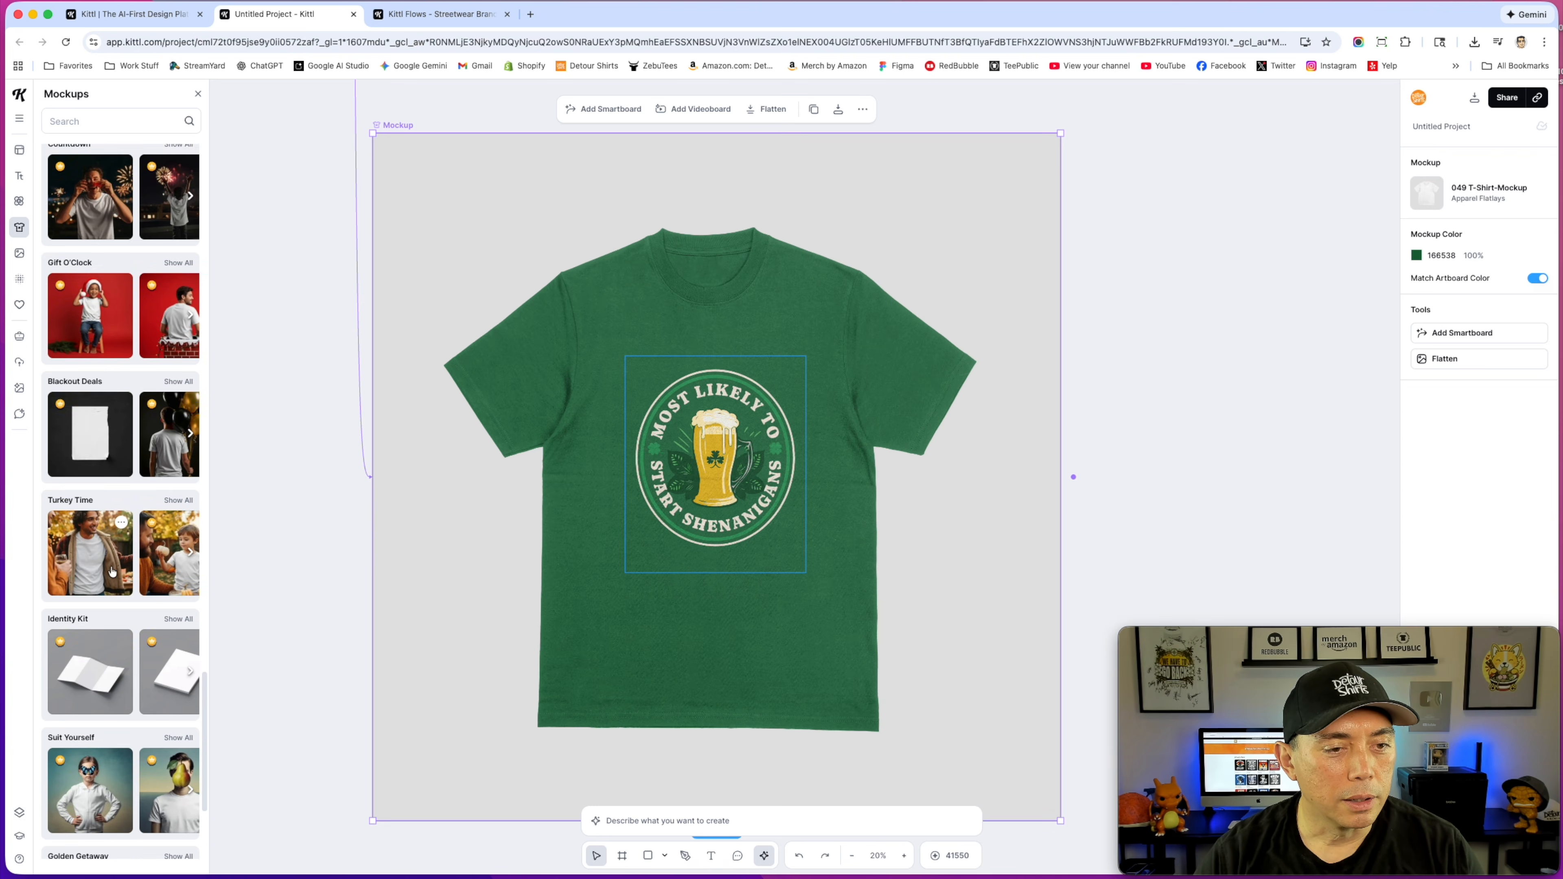
left_click(178, 491)
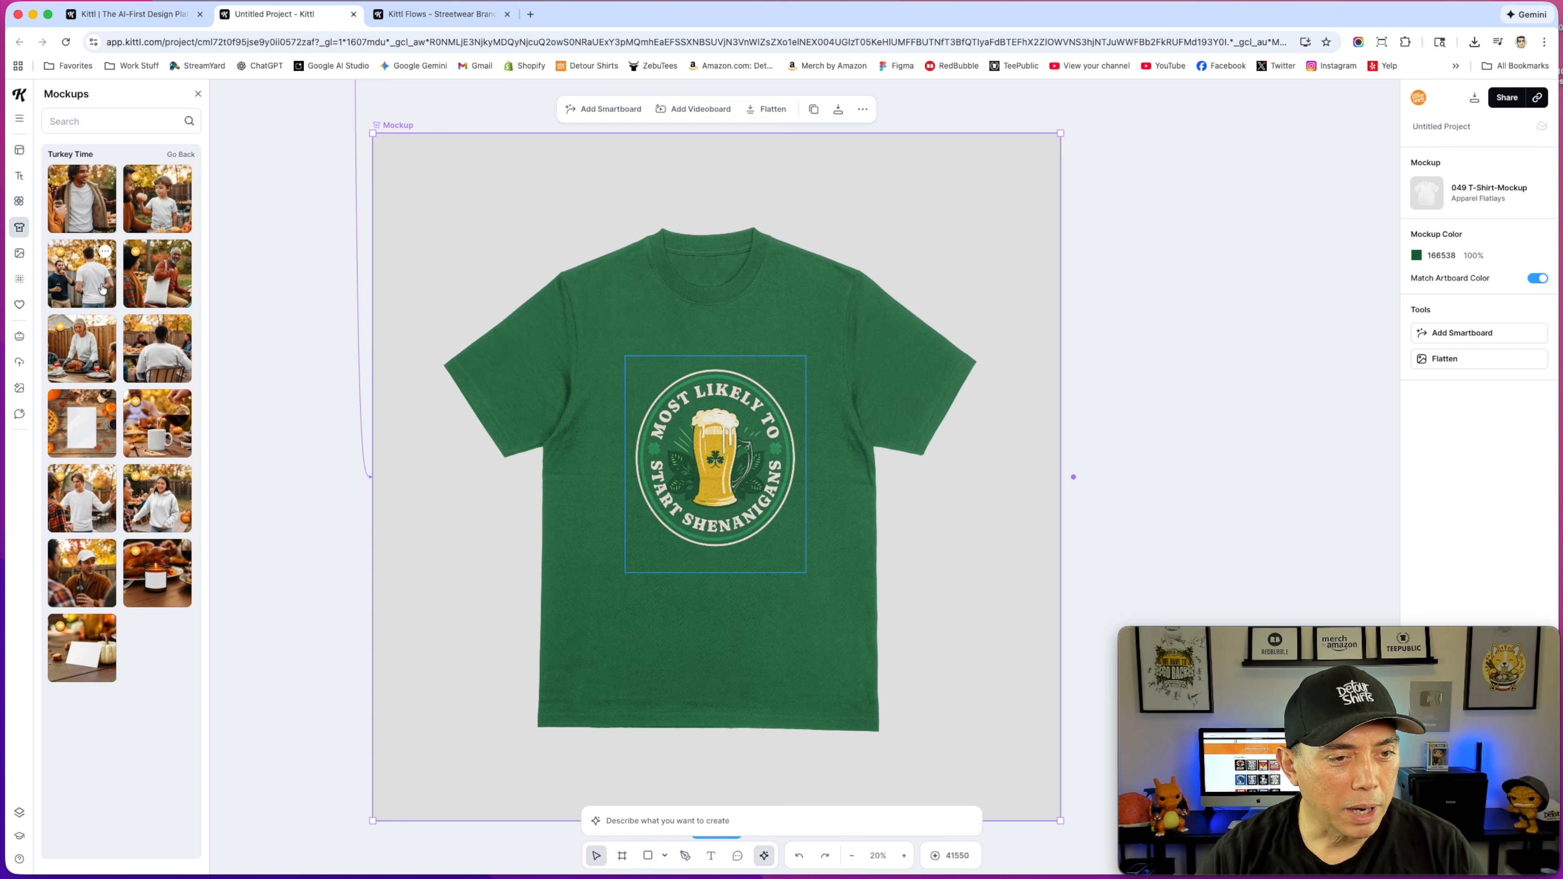
left_click(83, 508)
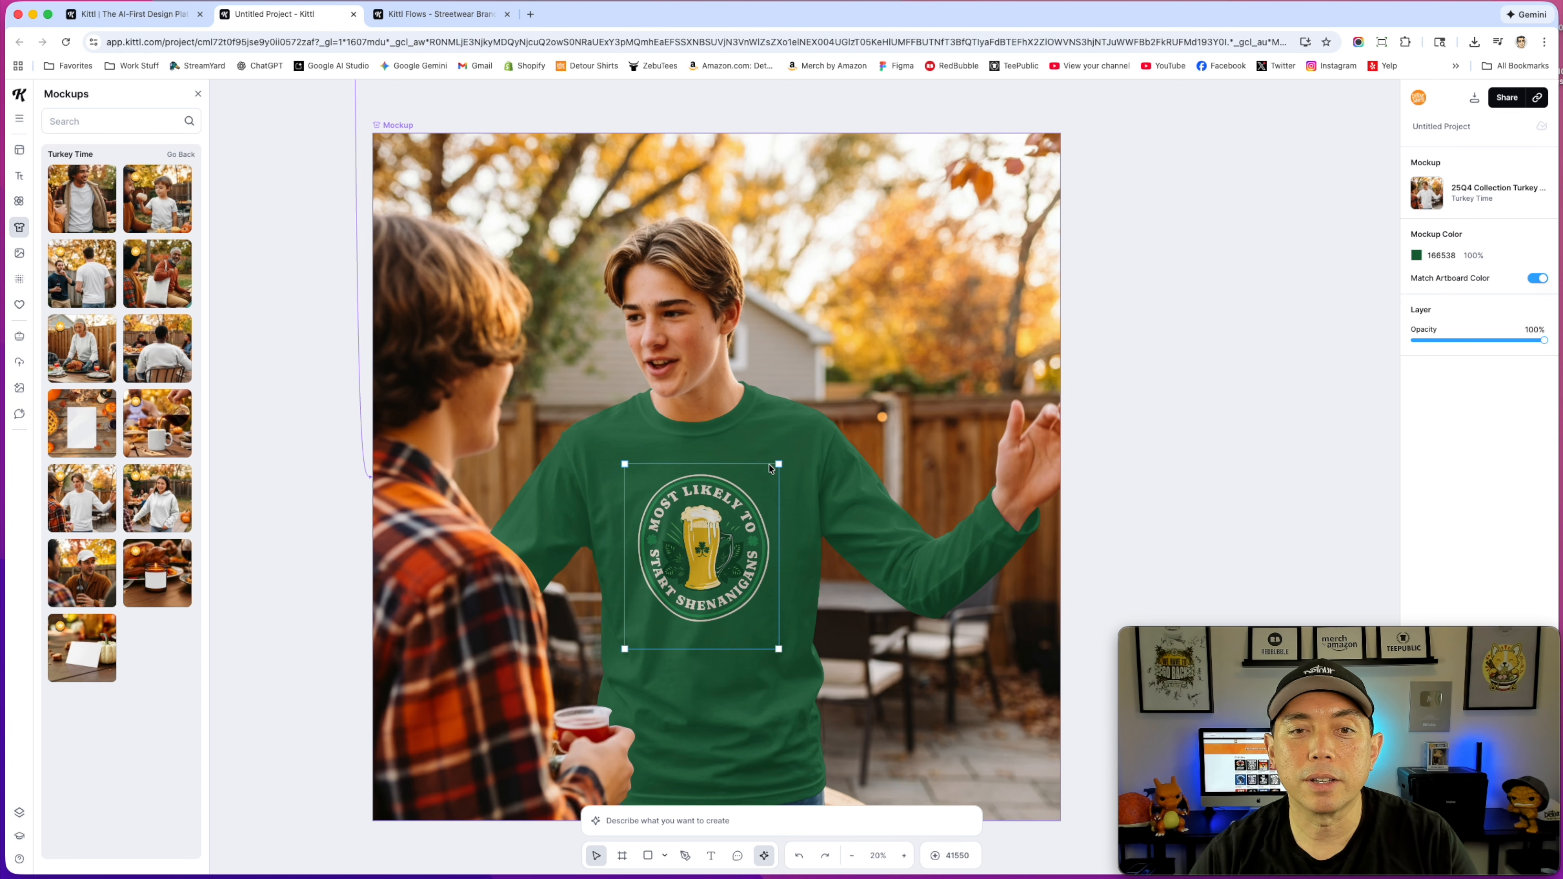
Step: Enlarge the beer design slightly on the long-sleeve mockup, recenter it on the chest and deselect it
left_click_drag(778, 649, 803, 679)
left_click_drag(762, 609, 747, 595)
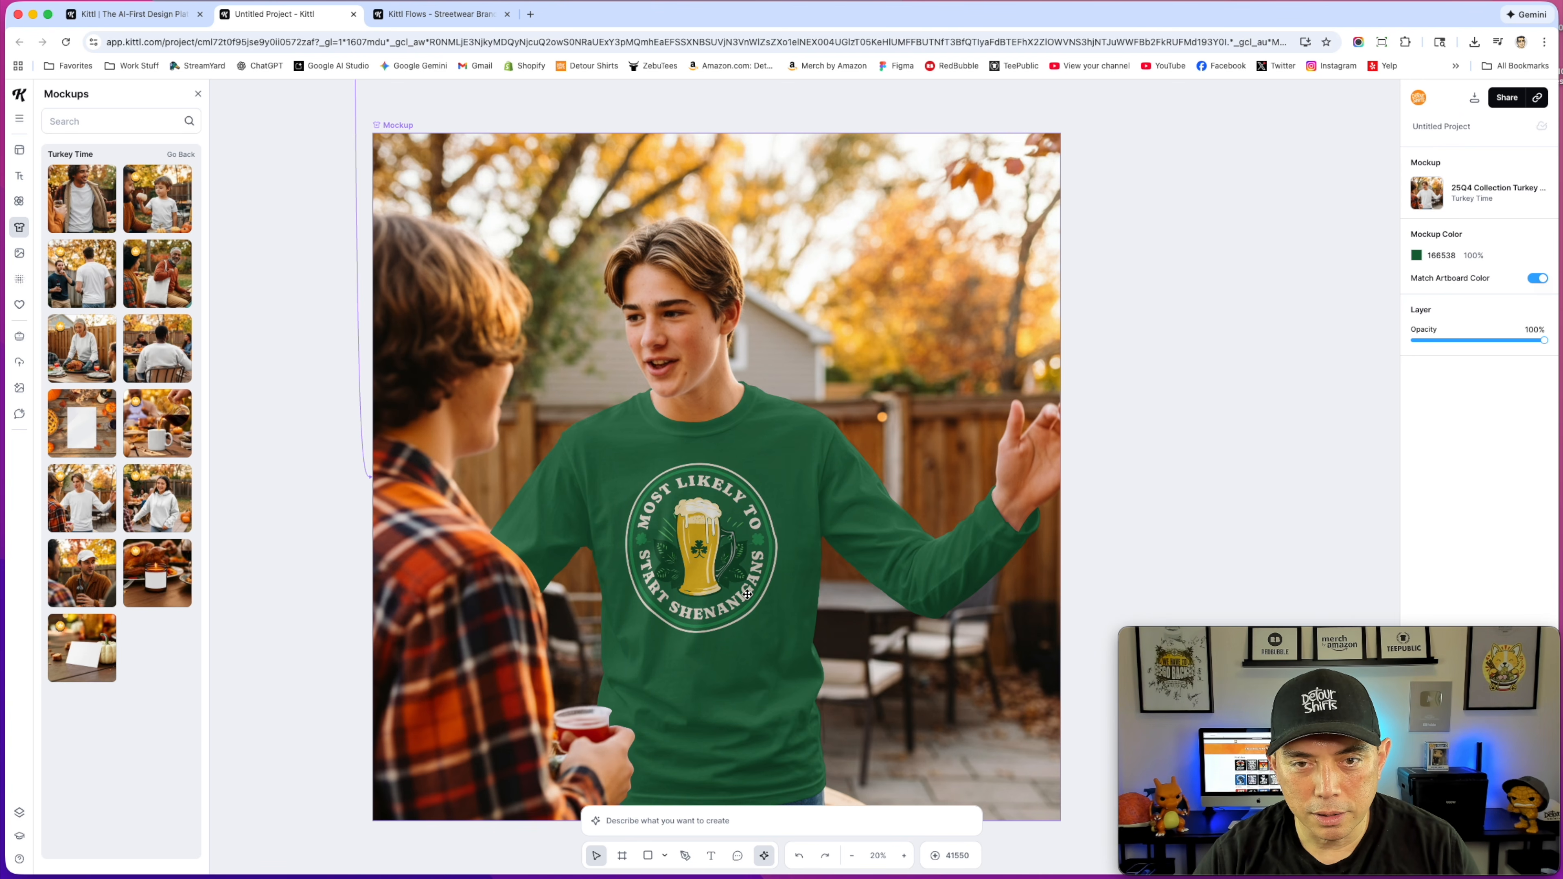
left_click(330, 318)
Step: Connect a new AI Image to the long-sleeve mockup
scroll(385, 417, "down", 5)
scroll(565, 465, "up", 5)
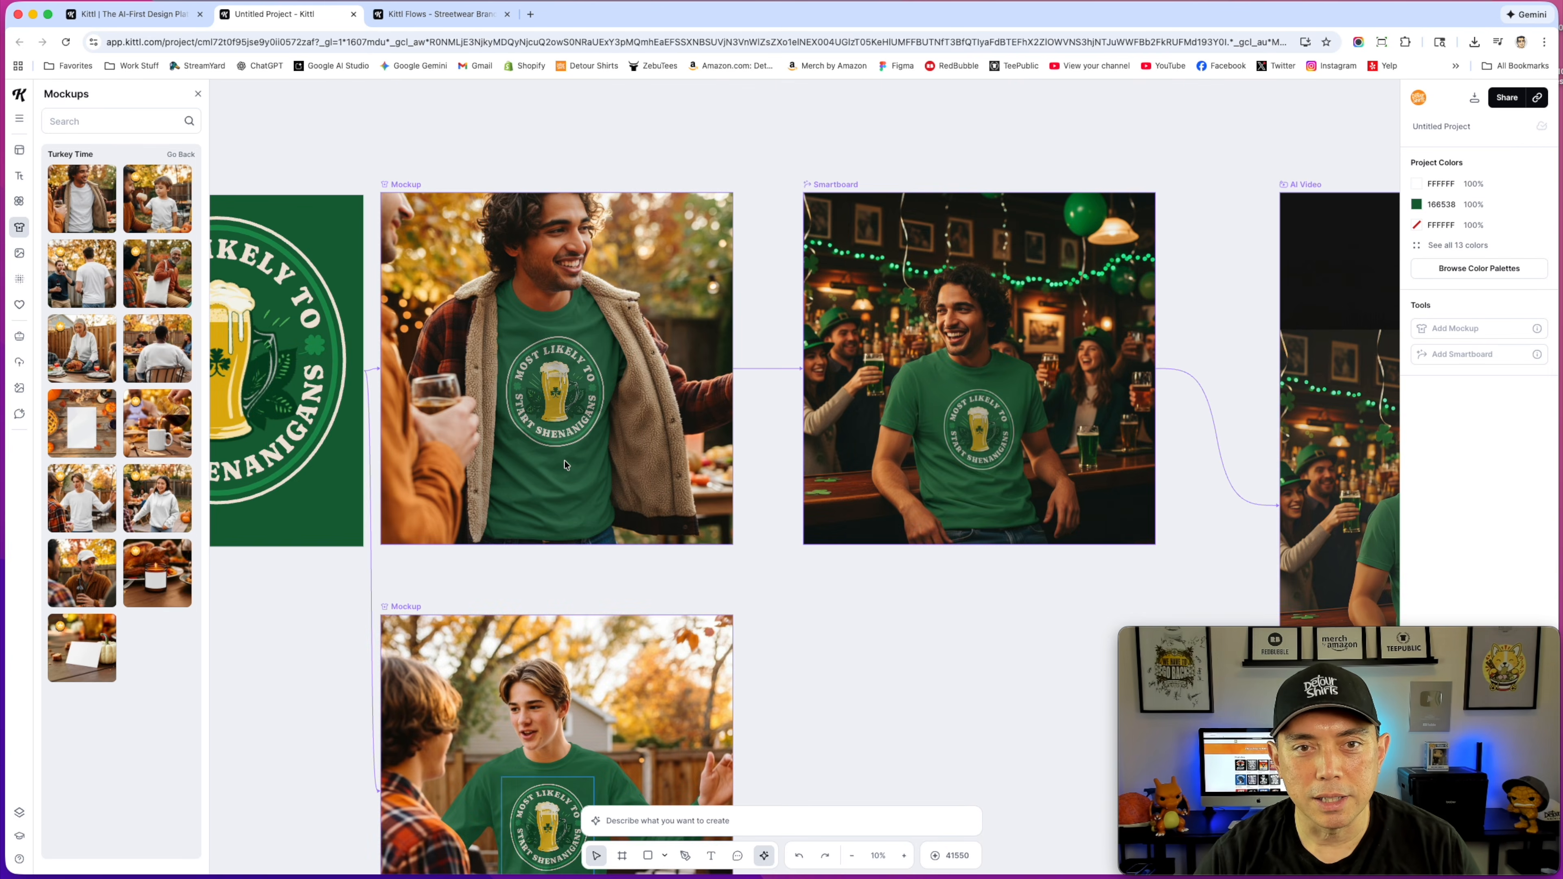
scroll(834, 545, "down", 3)
scroll(834, 545, "up", 3)
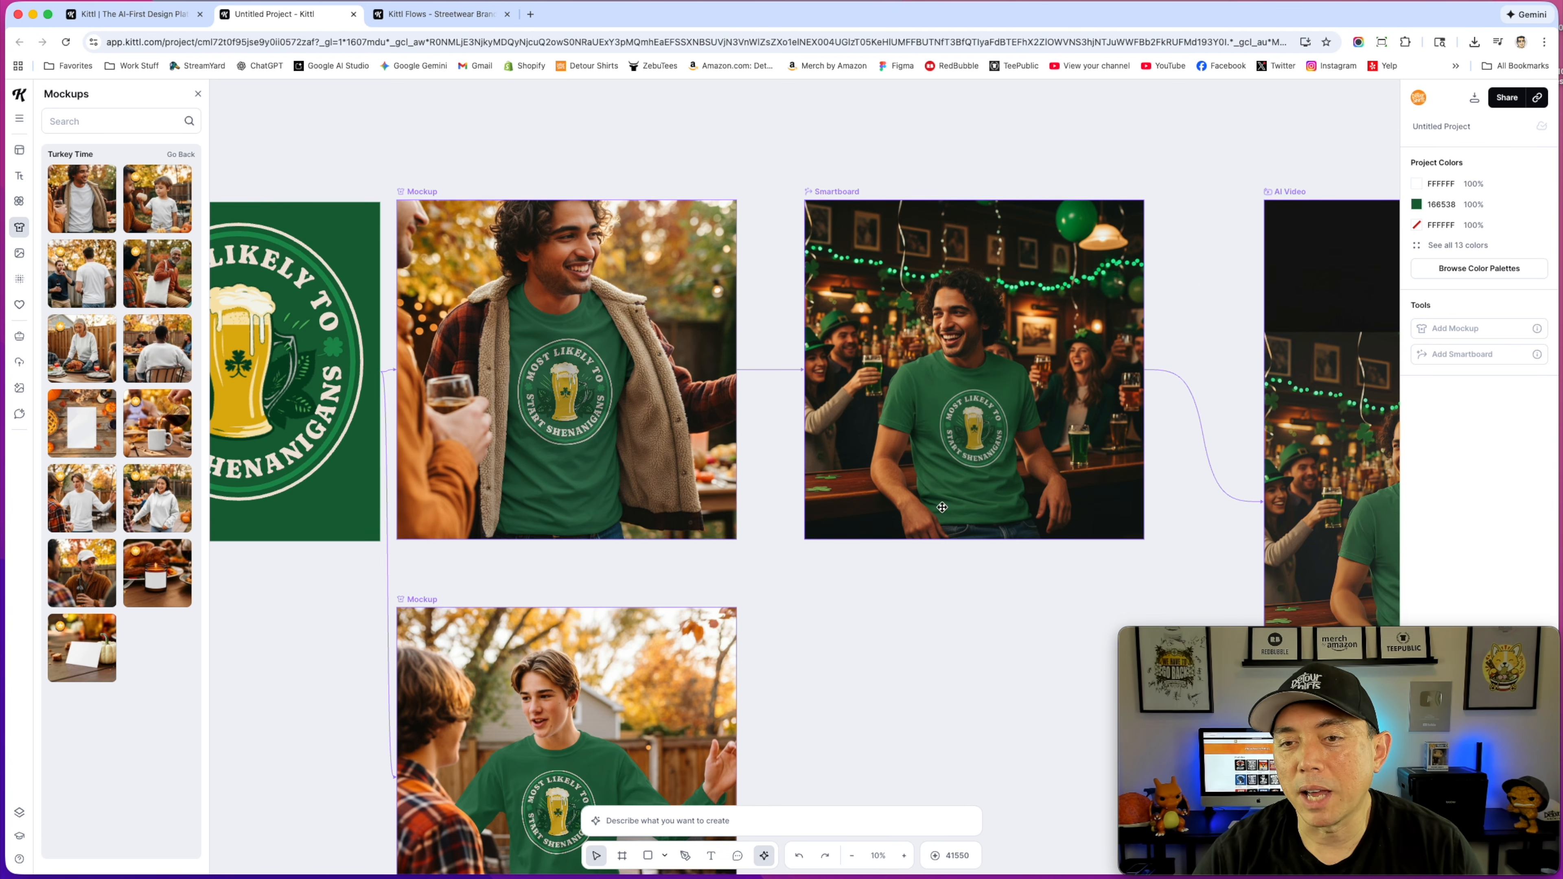
scroll(762, 578, "down", 3)
scroll(743, 650, "down", 3)
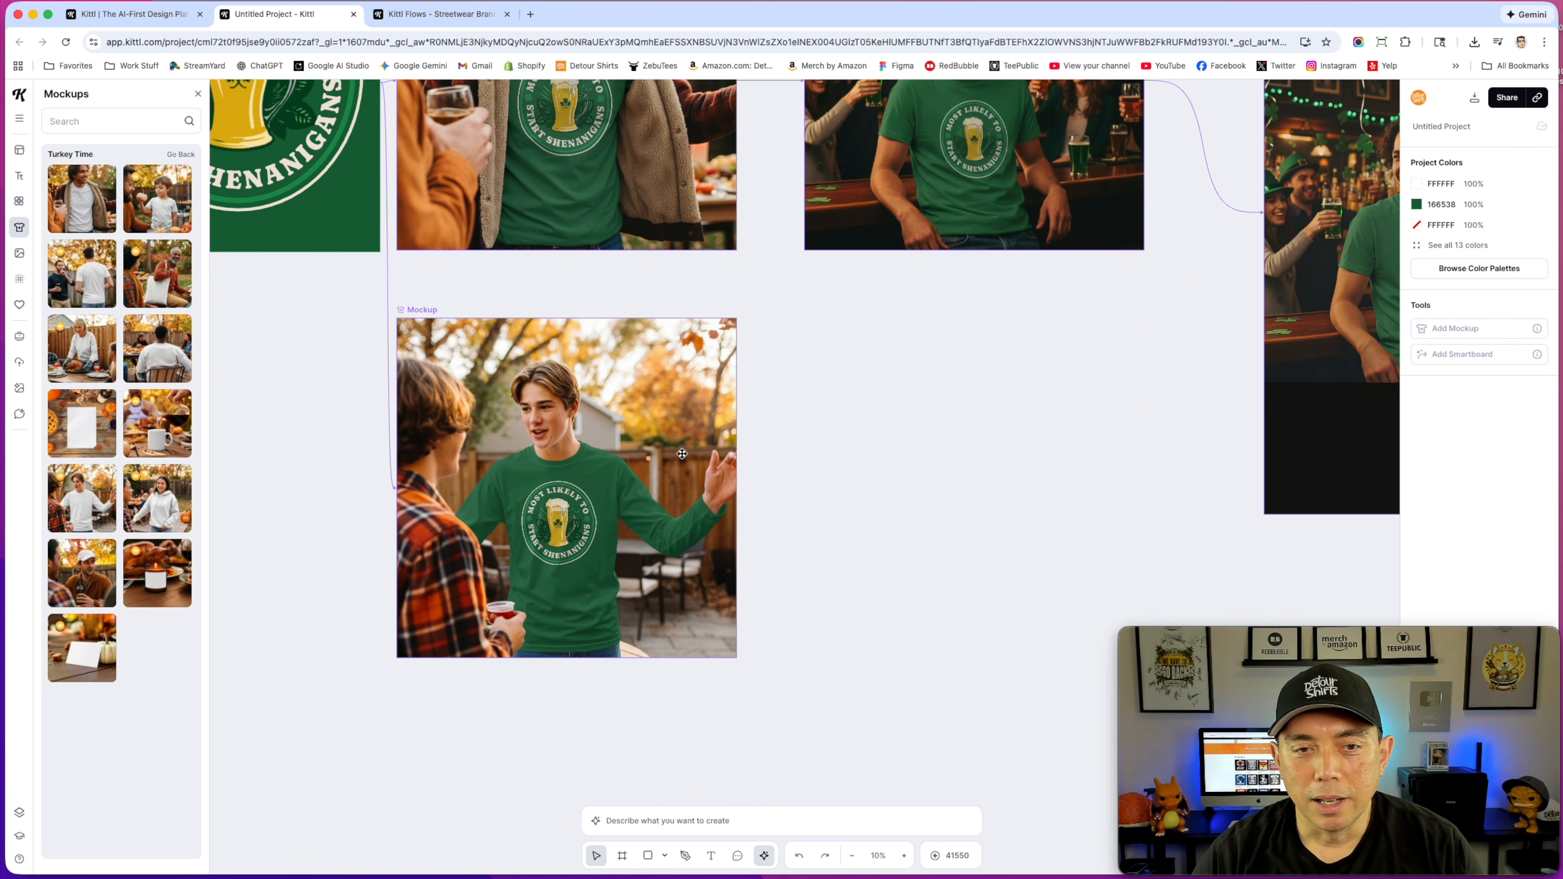
left_click(413, 310)
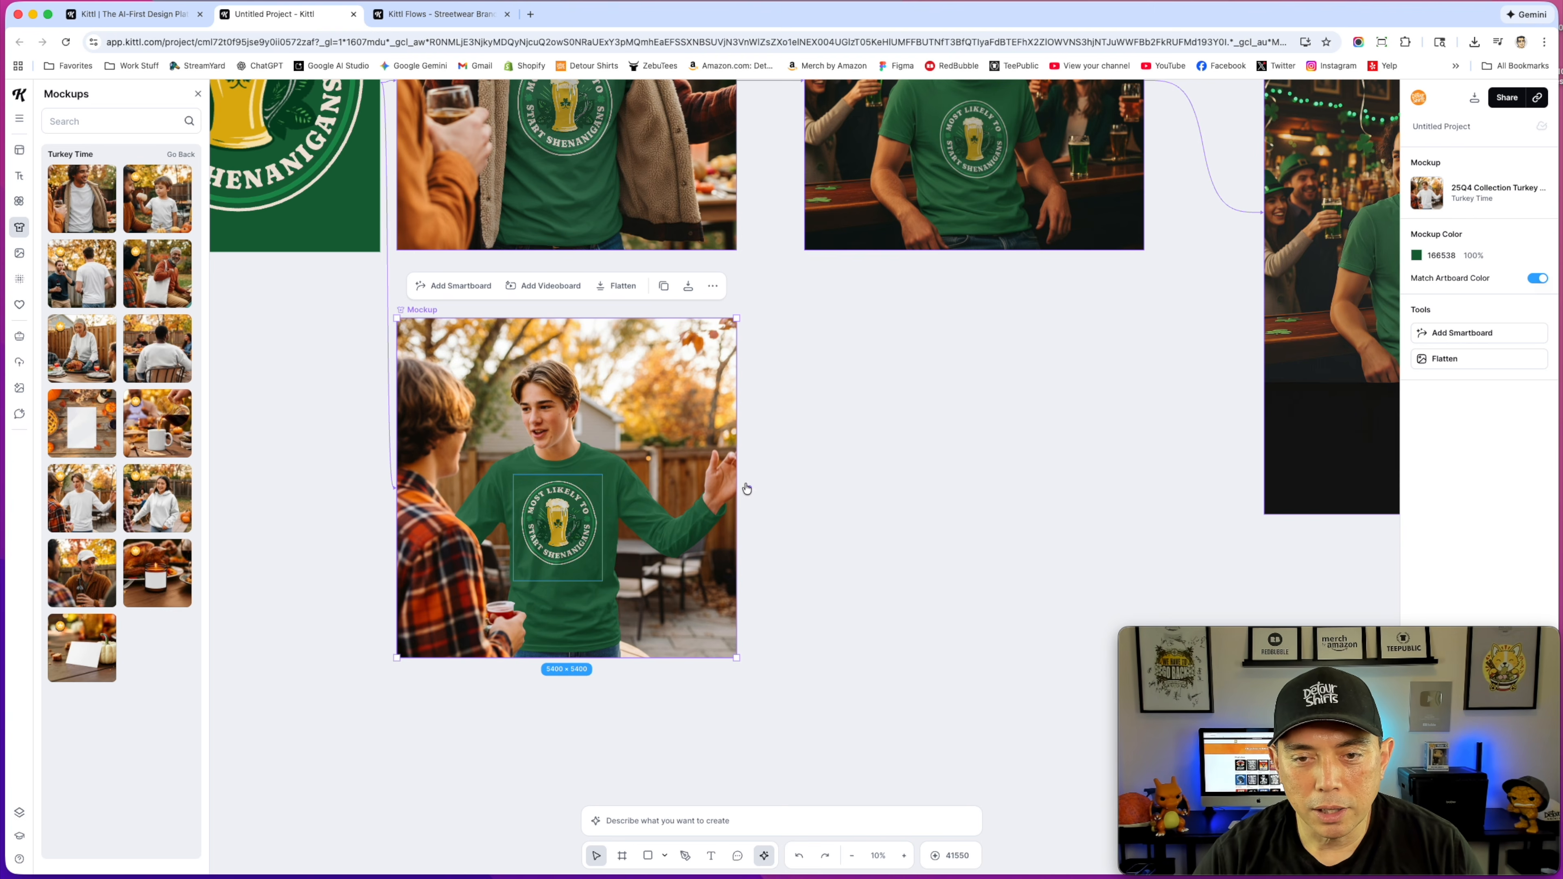
left_click(749, 489)
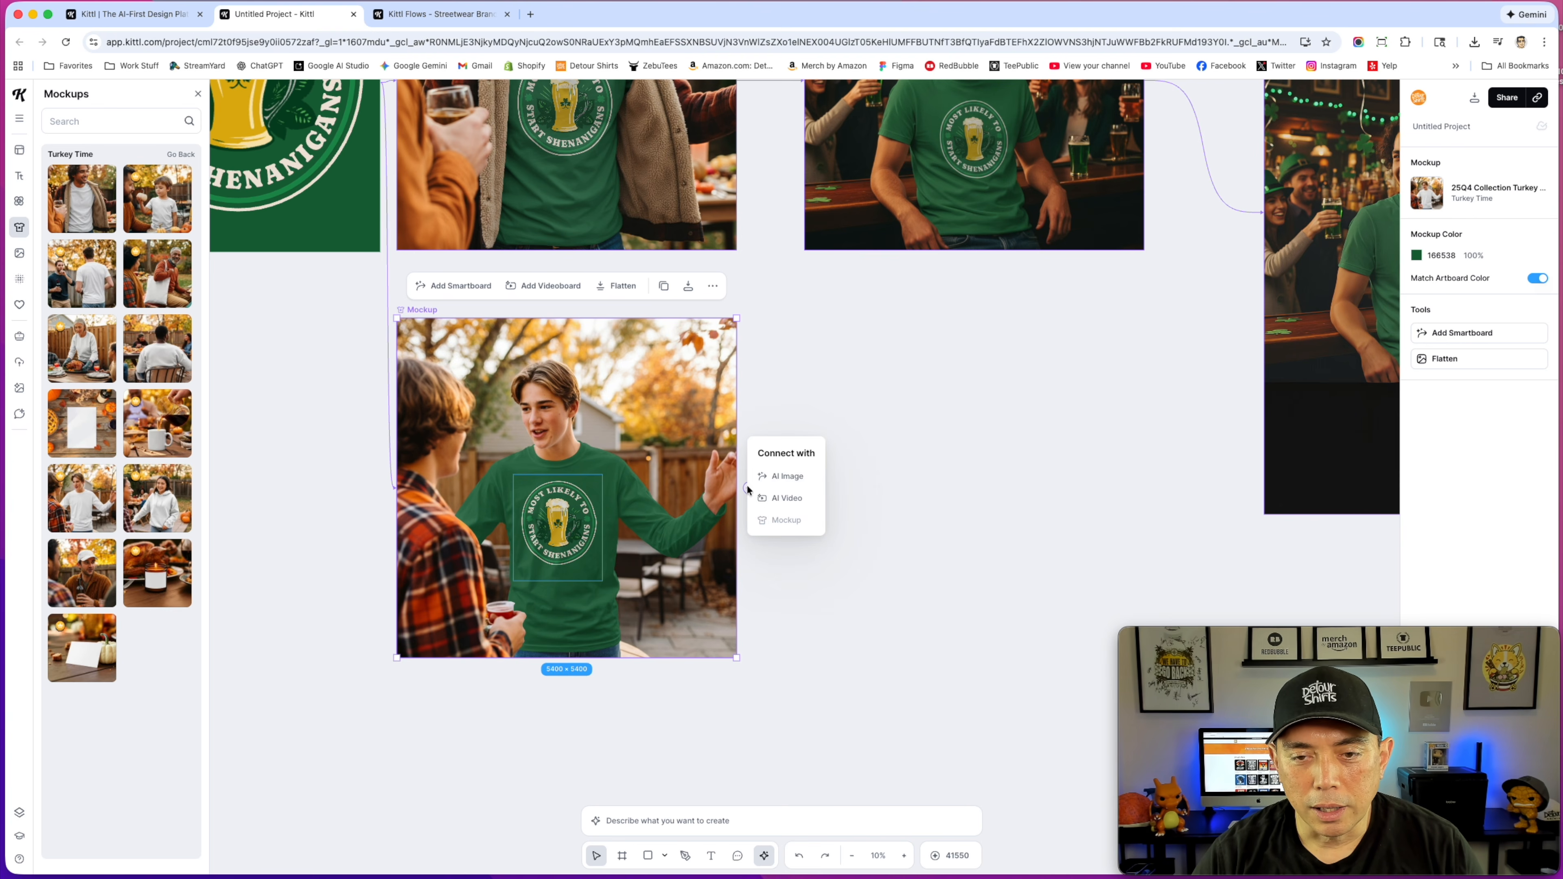
left_click(781, 477)
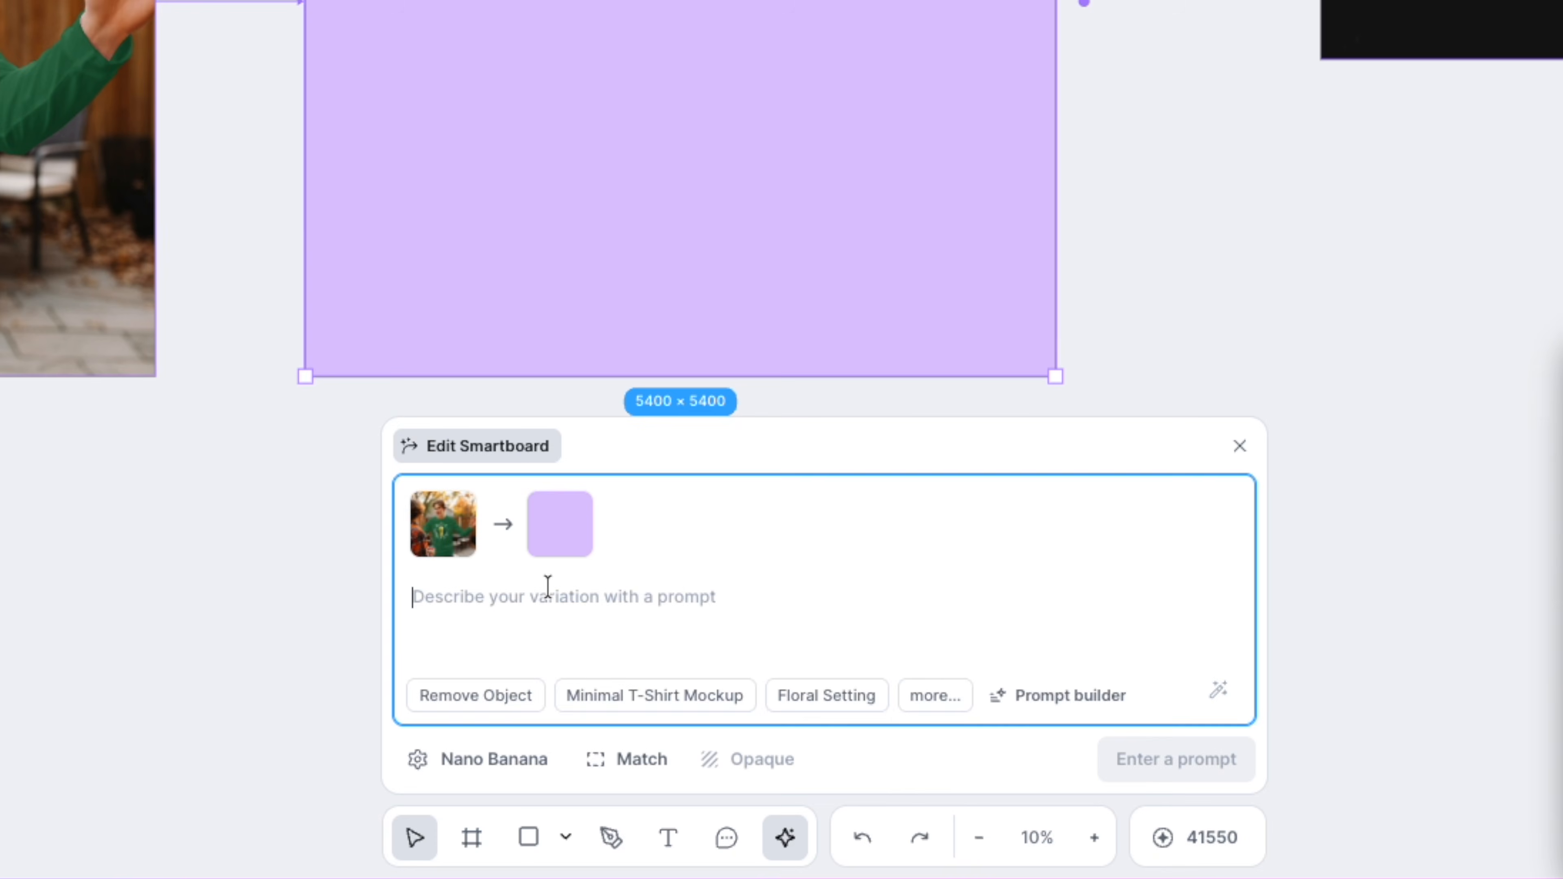
Step: Generate the AI image from the prompt "Put him at a st patrick's day party" using the Nano Banana Pro 4K model
type("P")
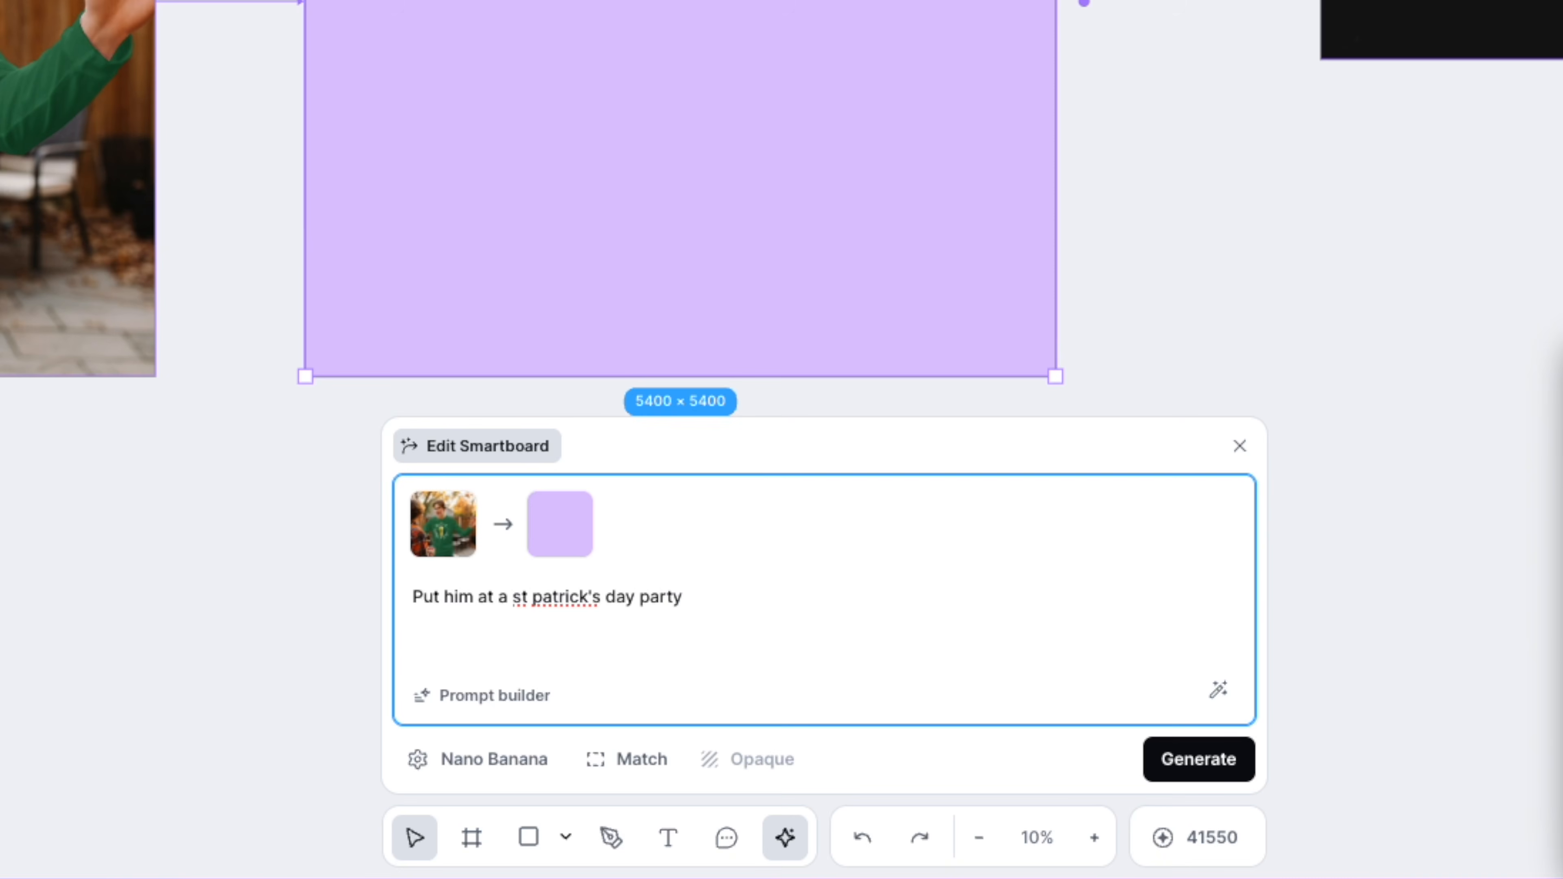
left_click(500, 752)
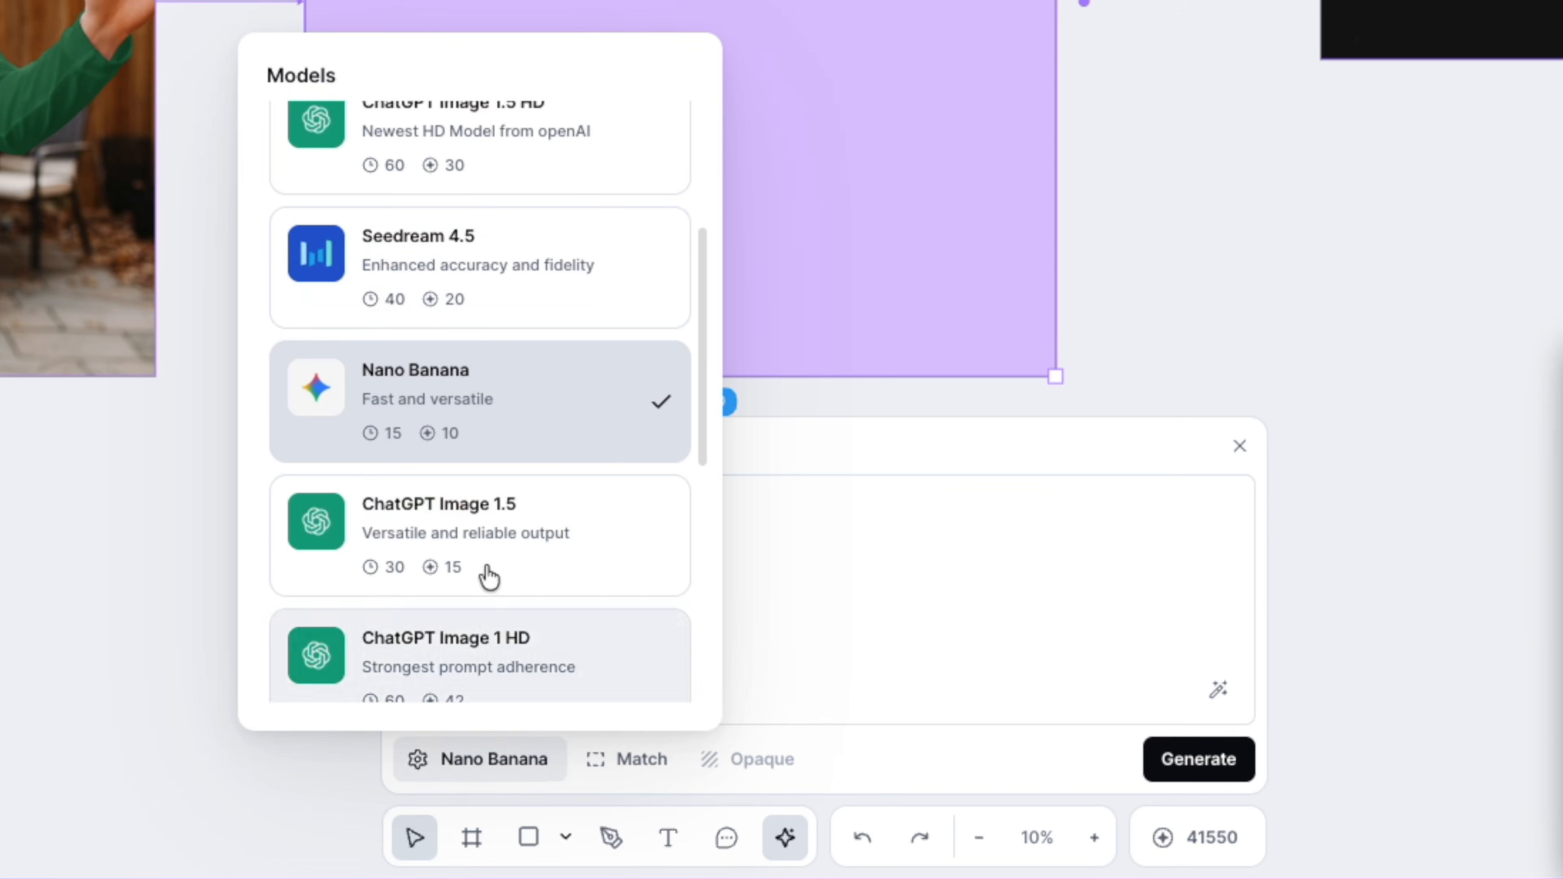
scroll(468, 401, "down", 2)
scroll(400, 431, "down", 2)
scroll(473, 465, "down", 4)
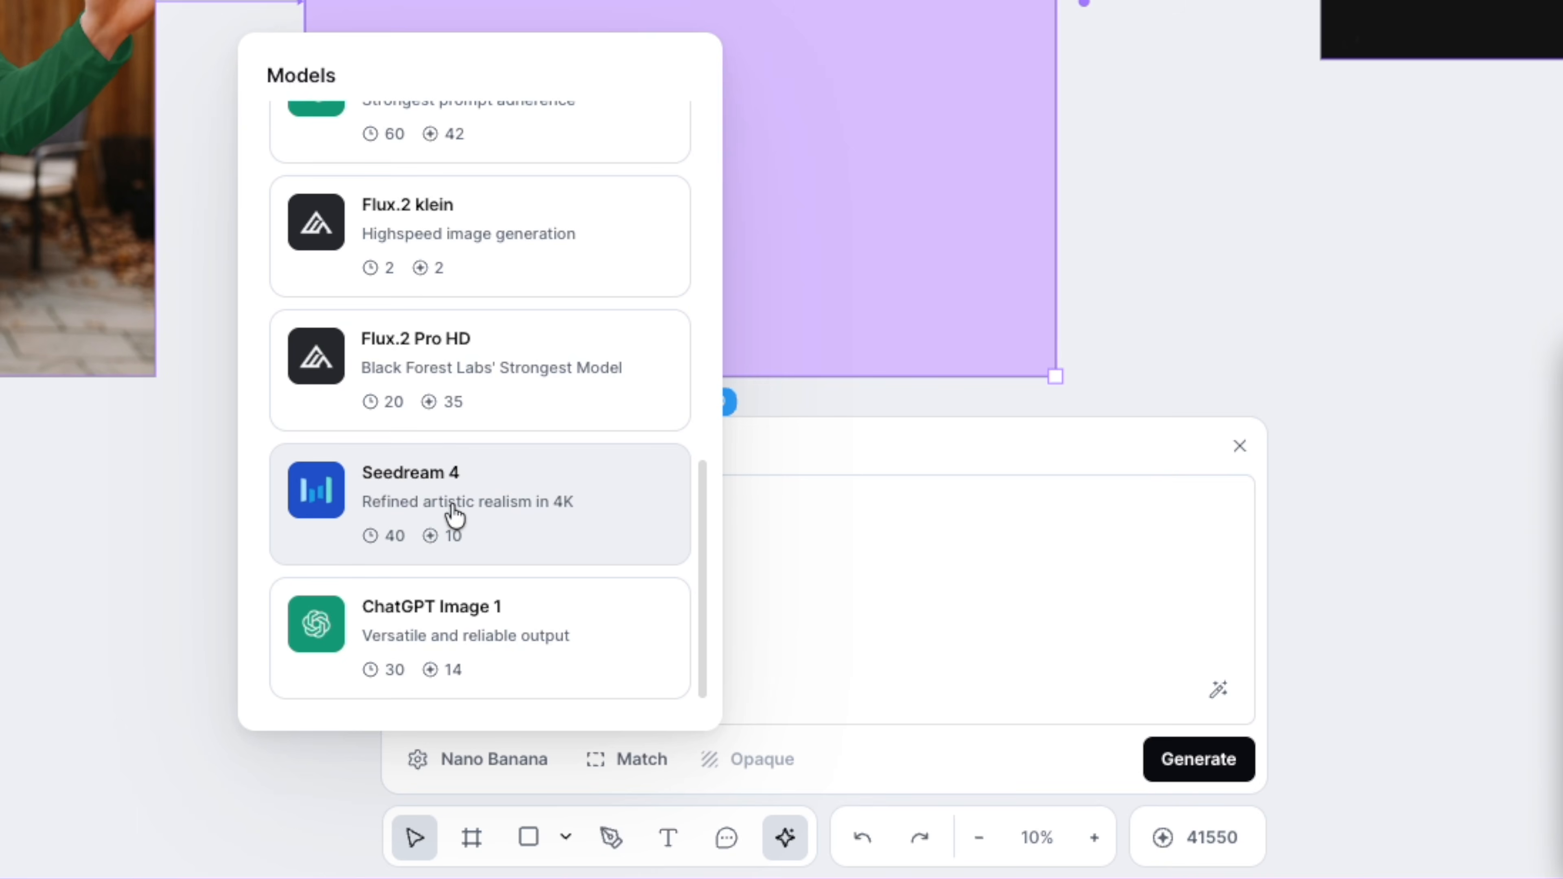
scroll(499, 537, "up", 8)
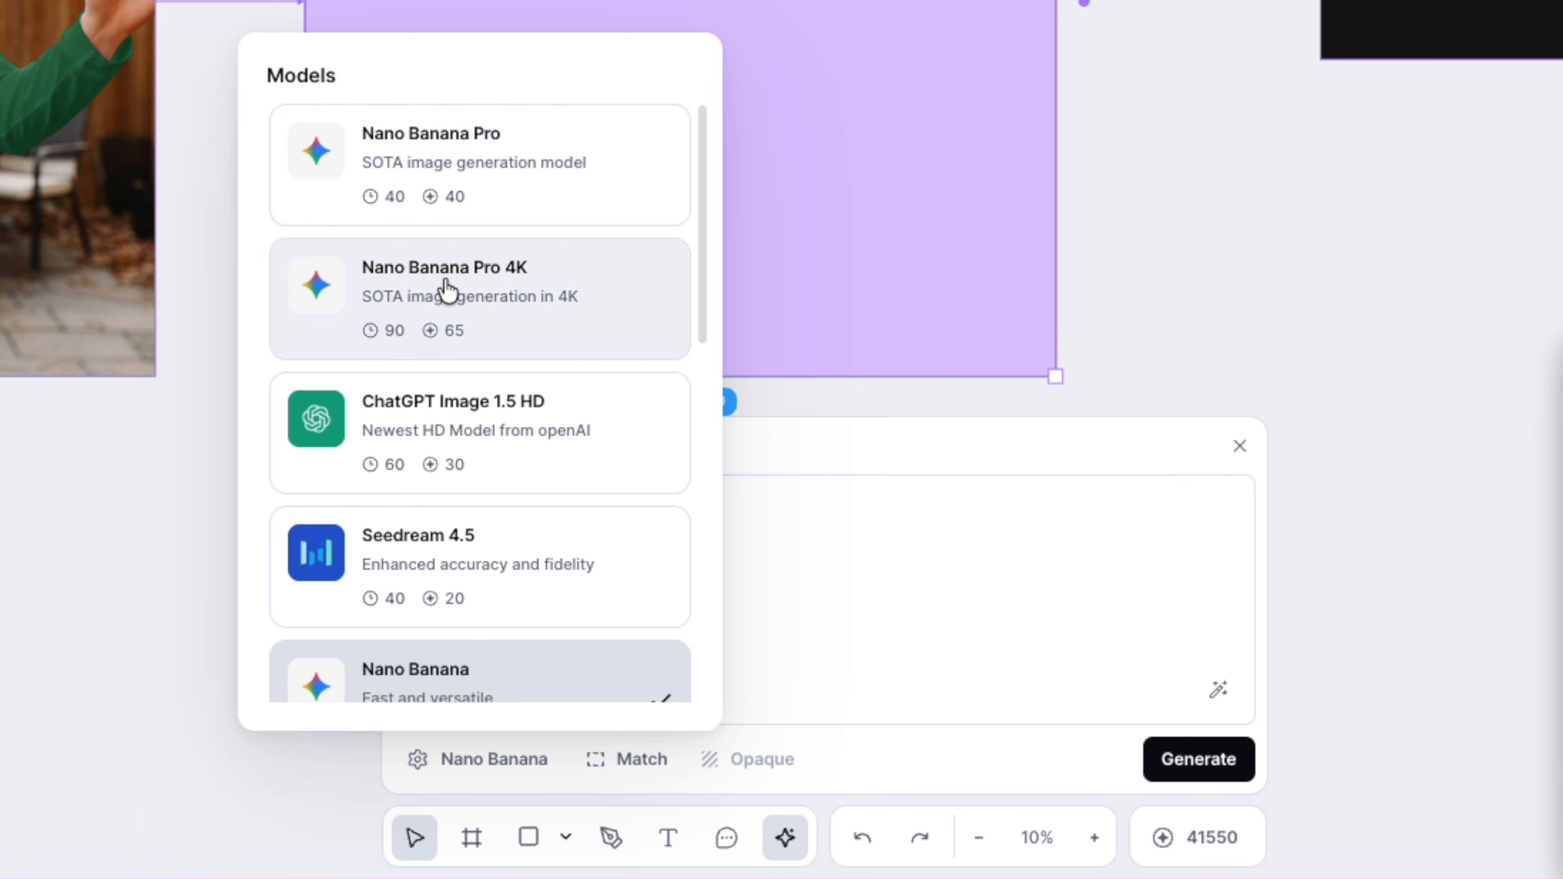
left_click(459, 298)
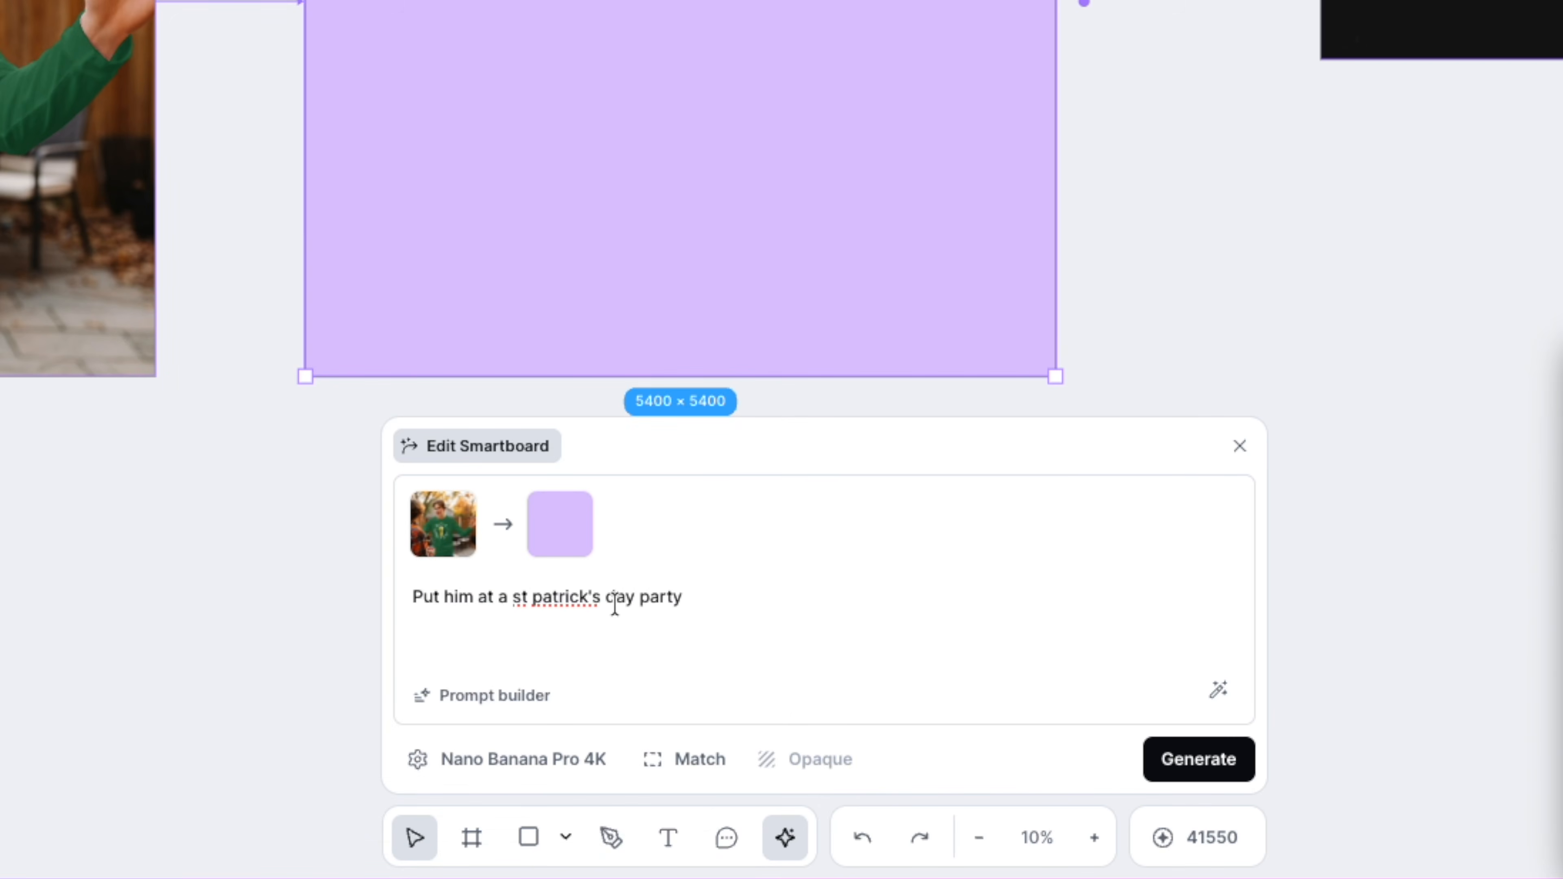
left_click(1153, 761)
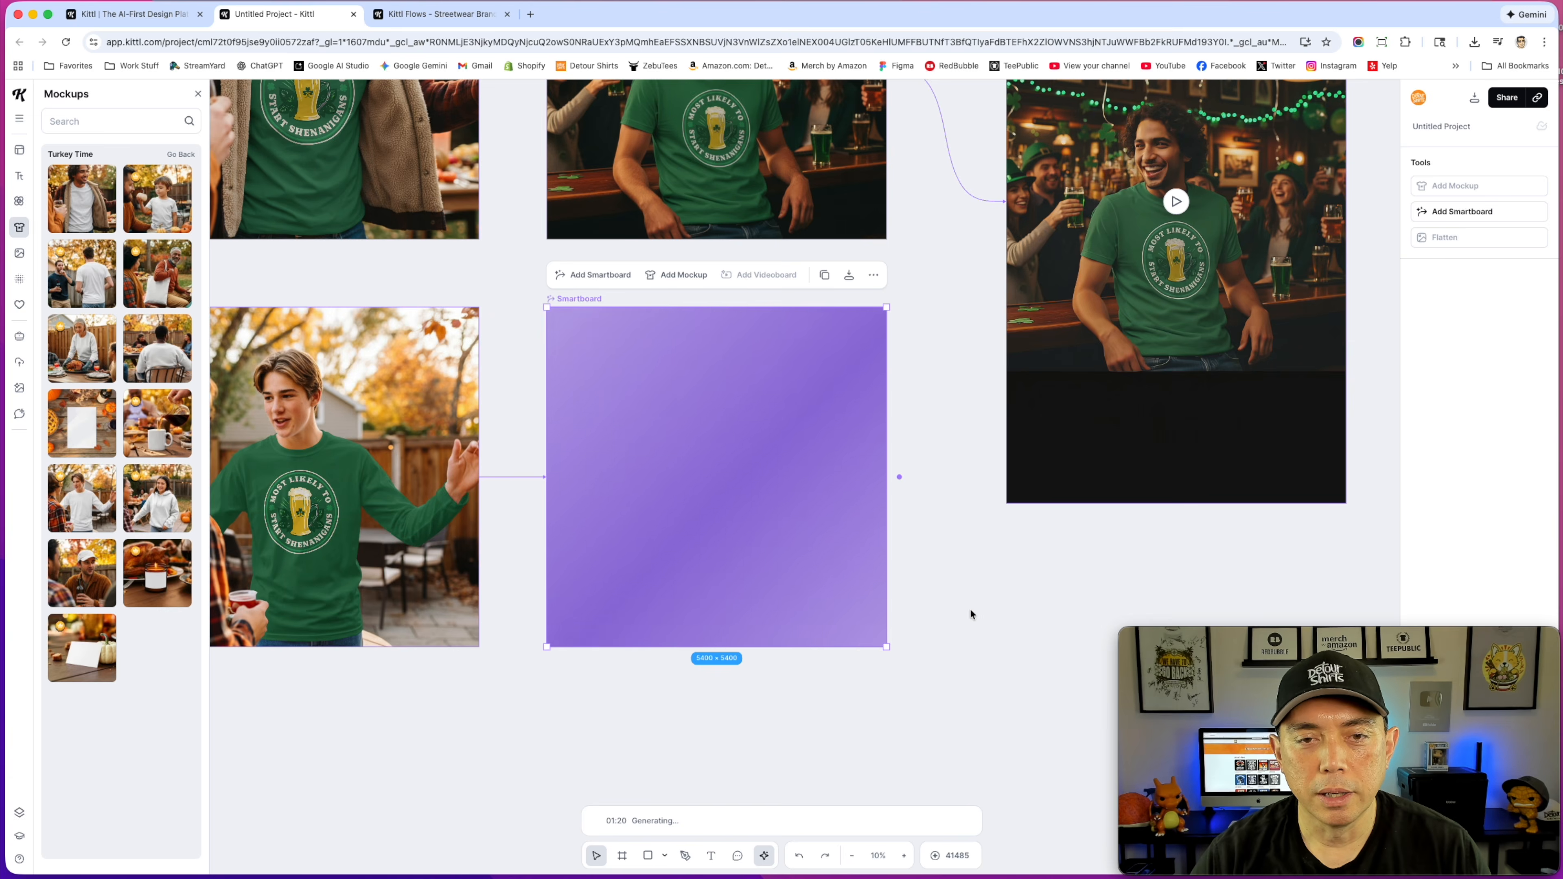
Step: Examine the AI Video made from the bar image and review its video prompt and generation settings
scroll(970, 609, "down", 3)
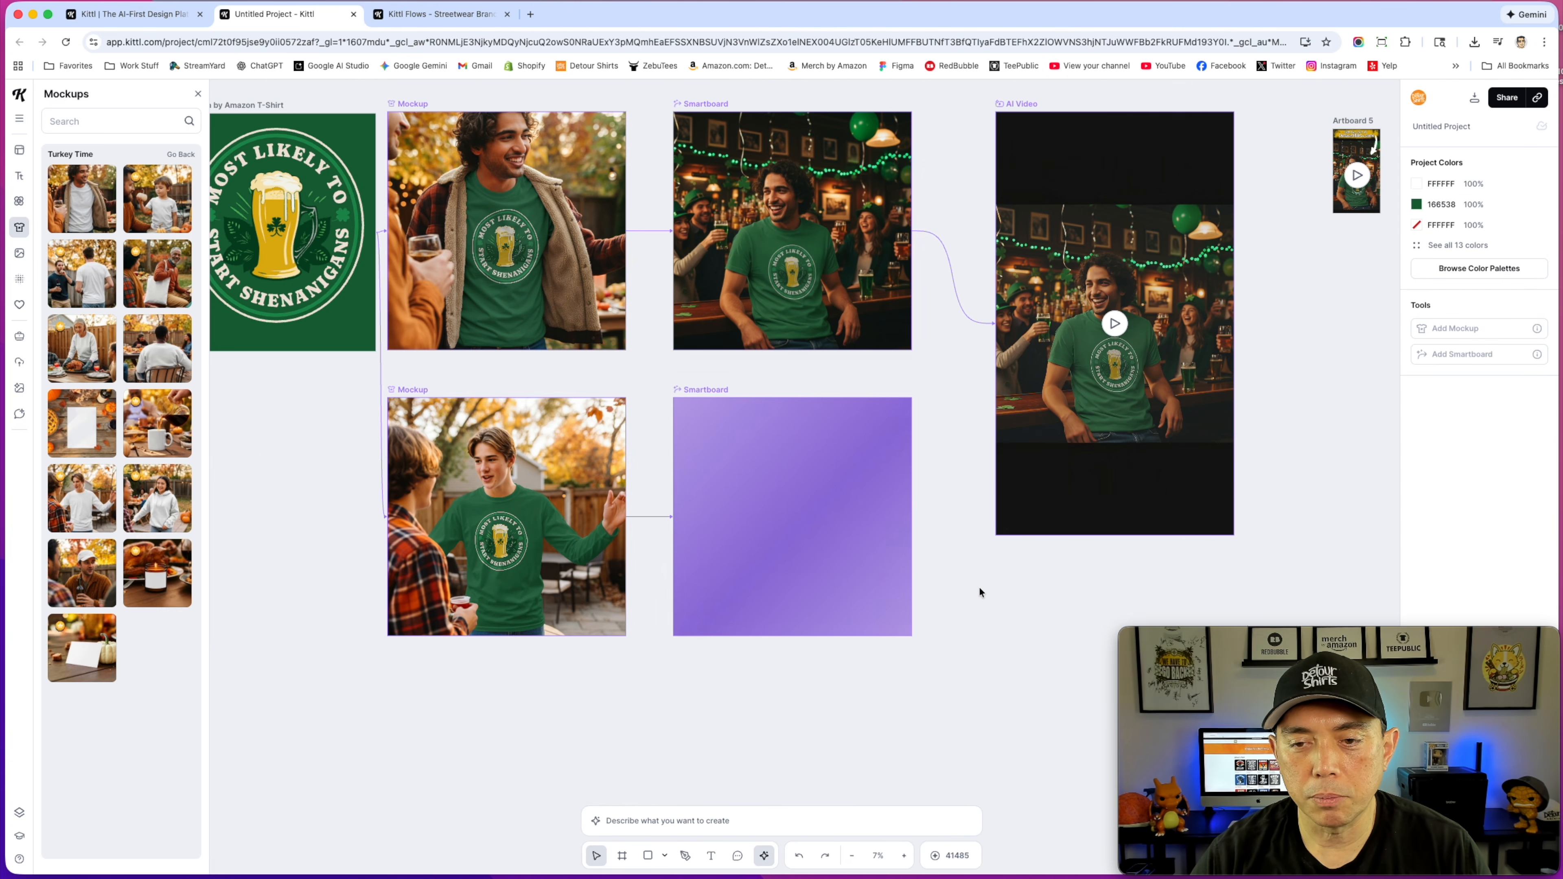
left_click_drag(977, 592, 857, 567)
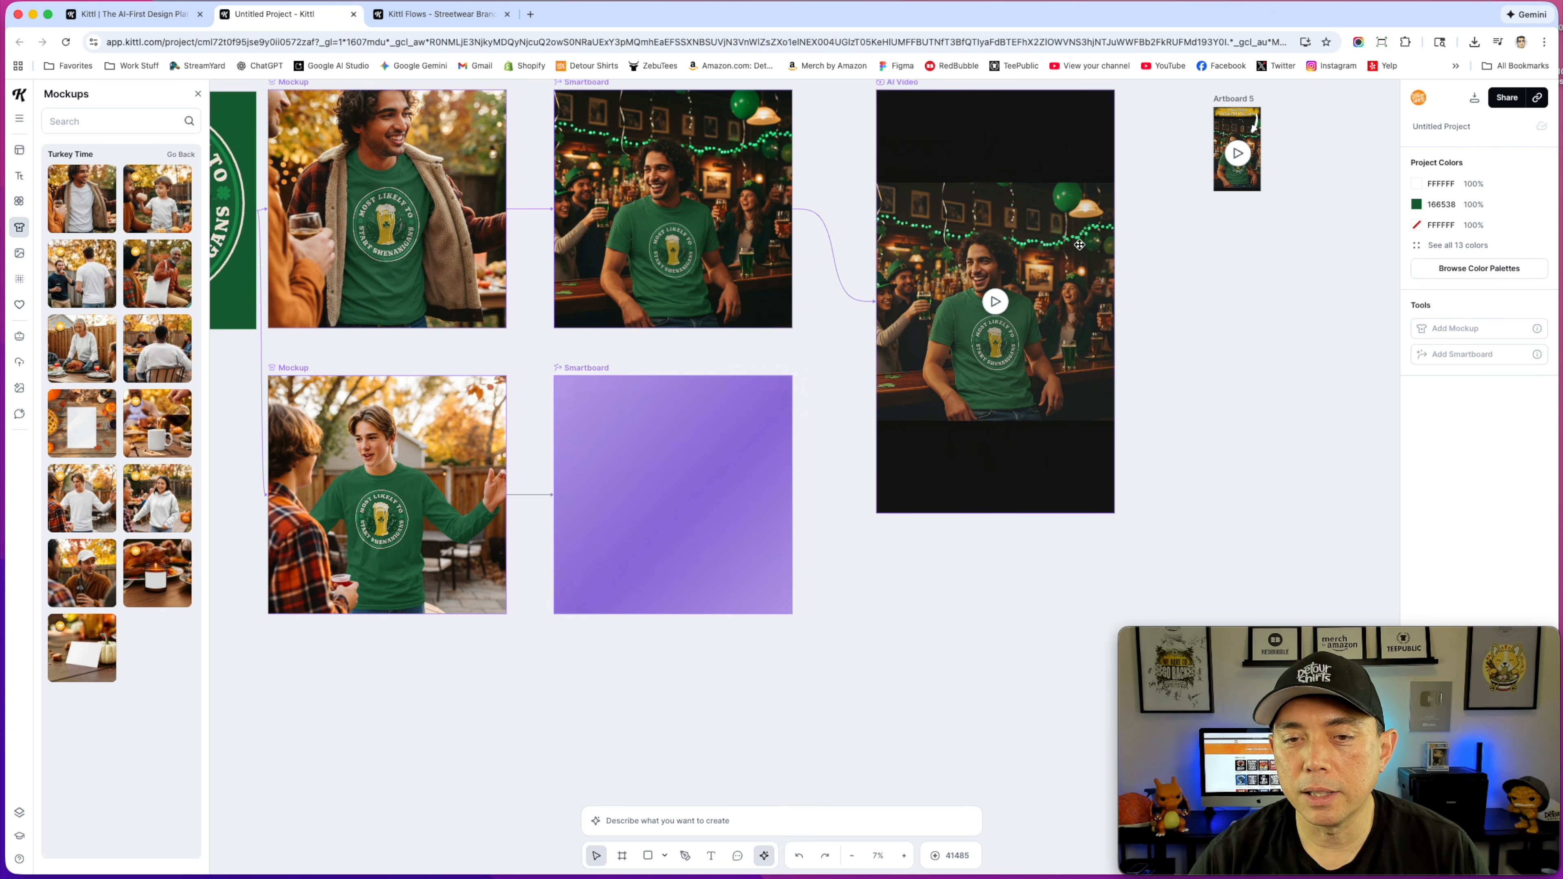
scroll(1100, 329, "up", 5)
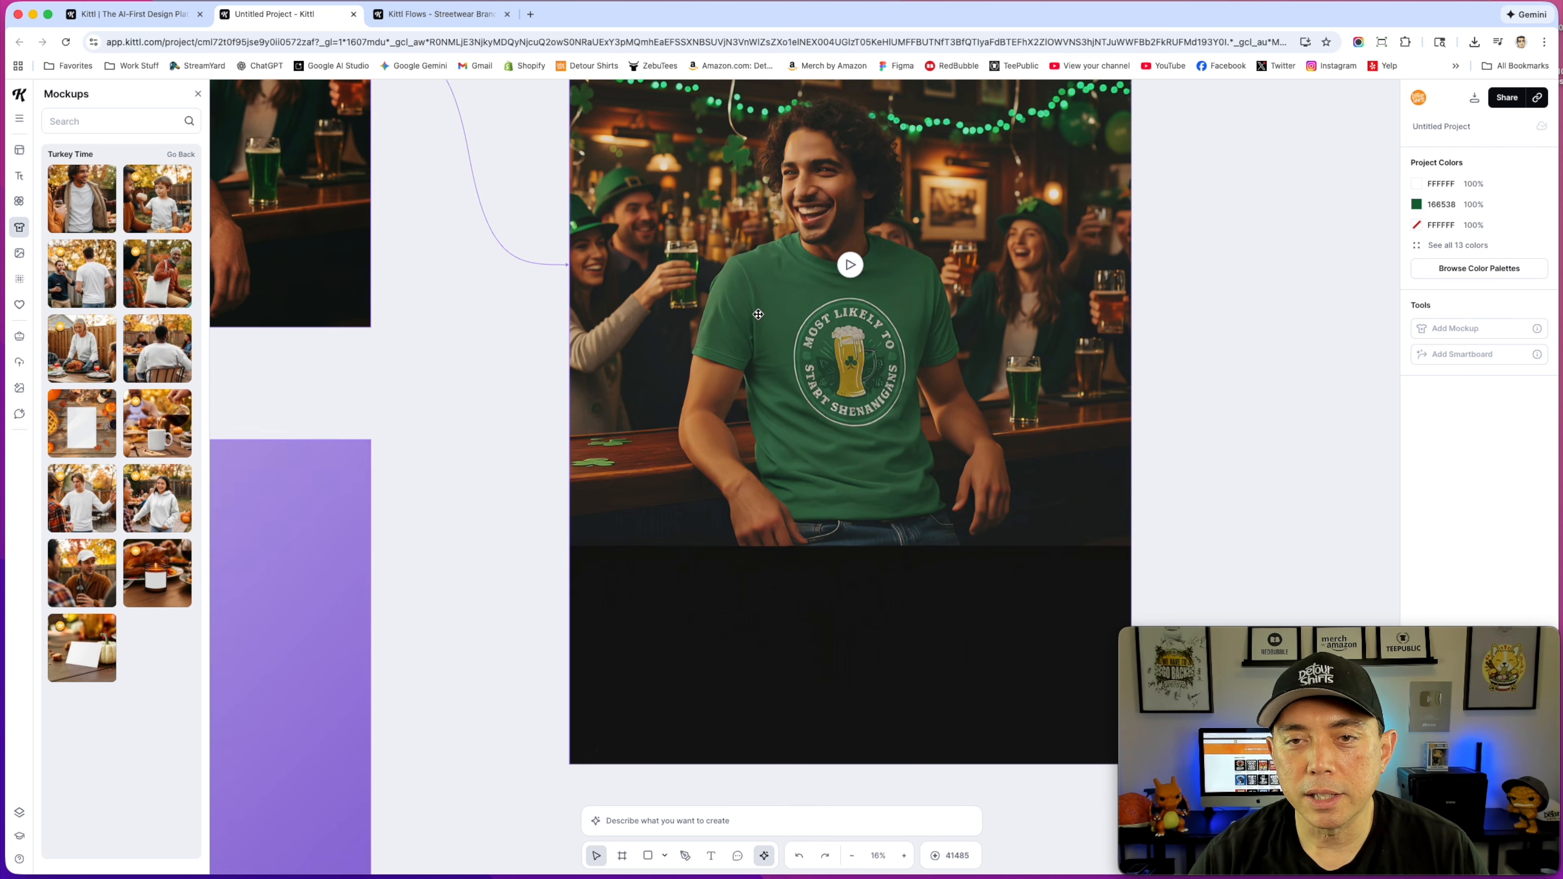
scroll(750, 325, "up", 5)
scroll(634, 393, "down", 5)
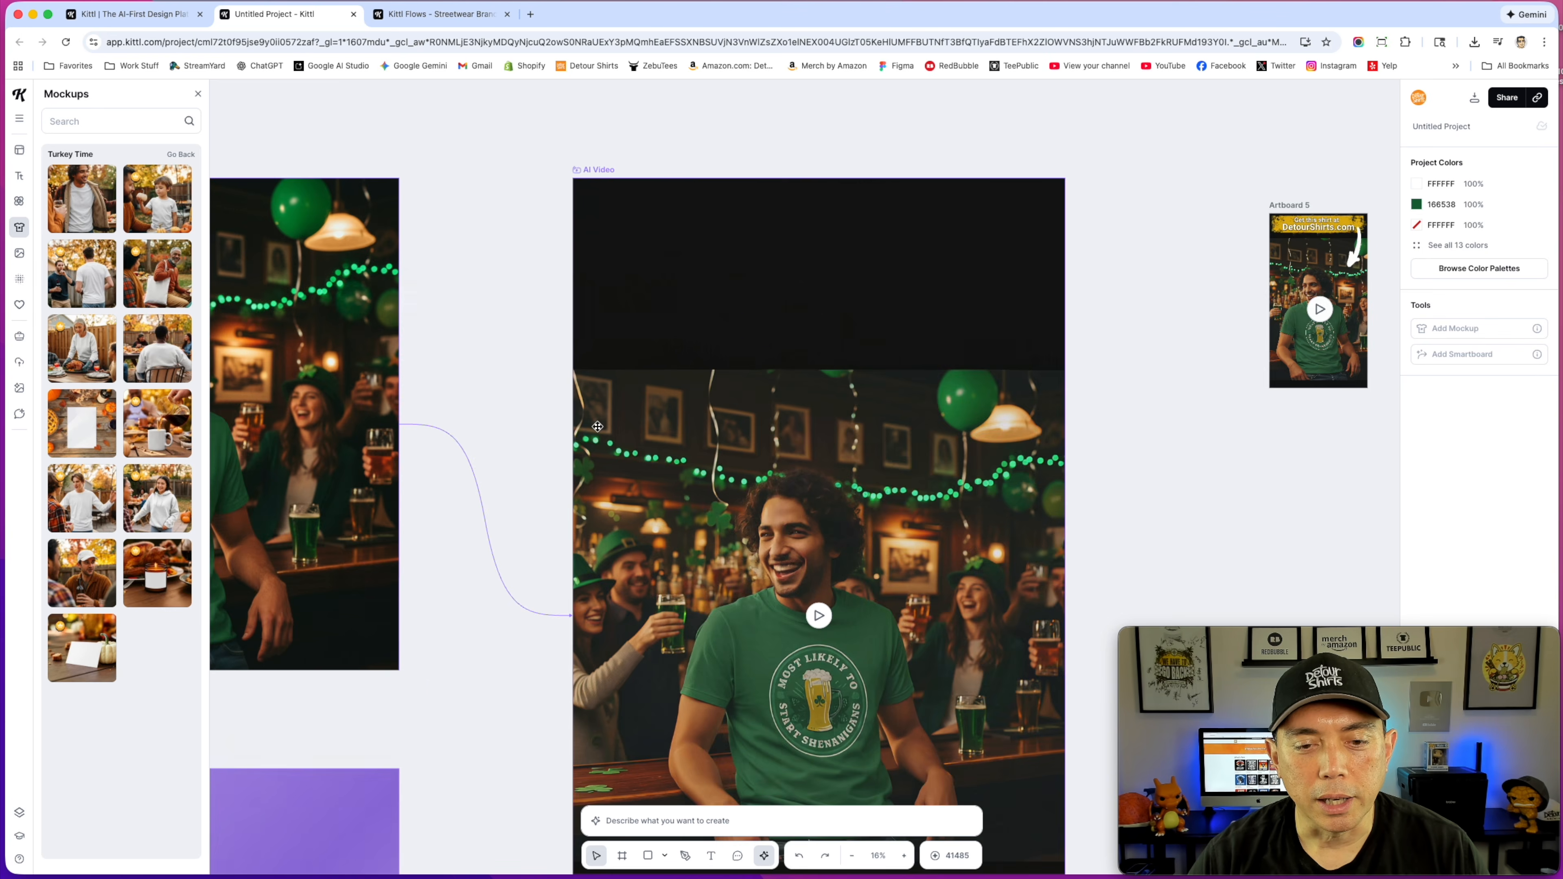
left_click(359, 338)
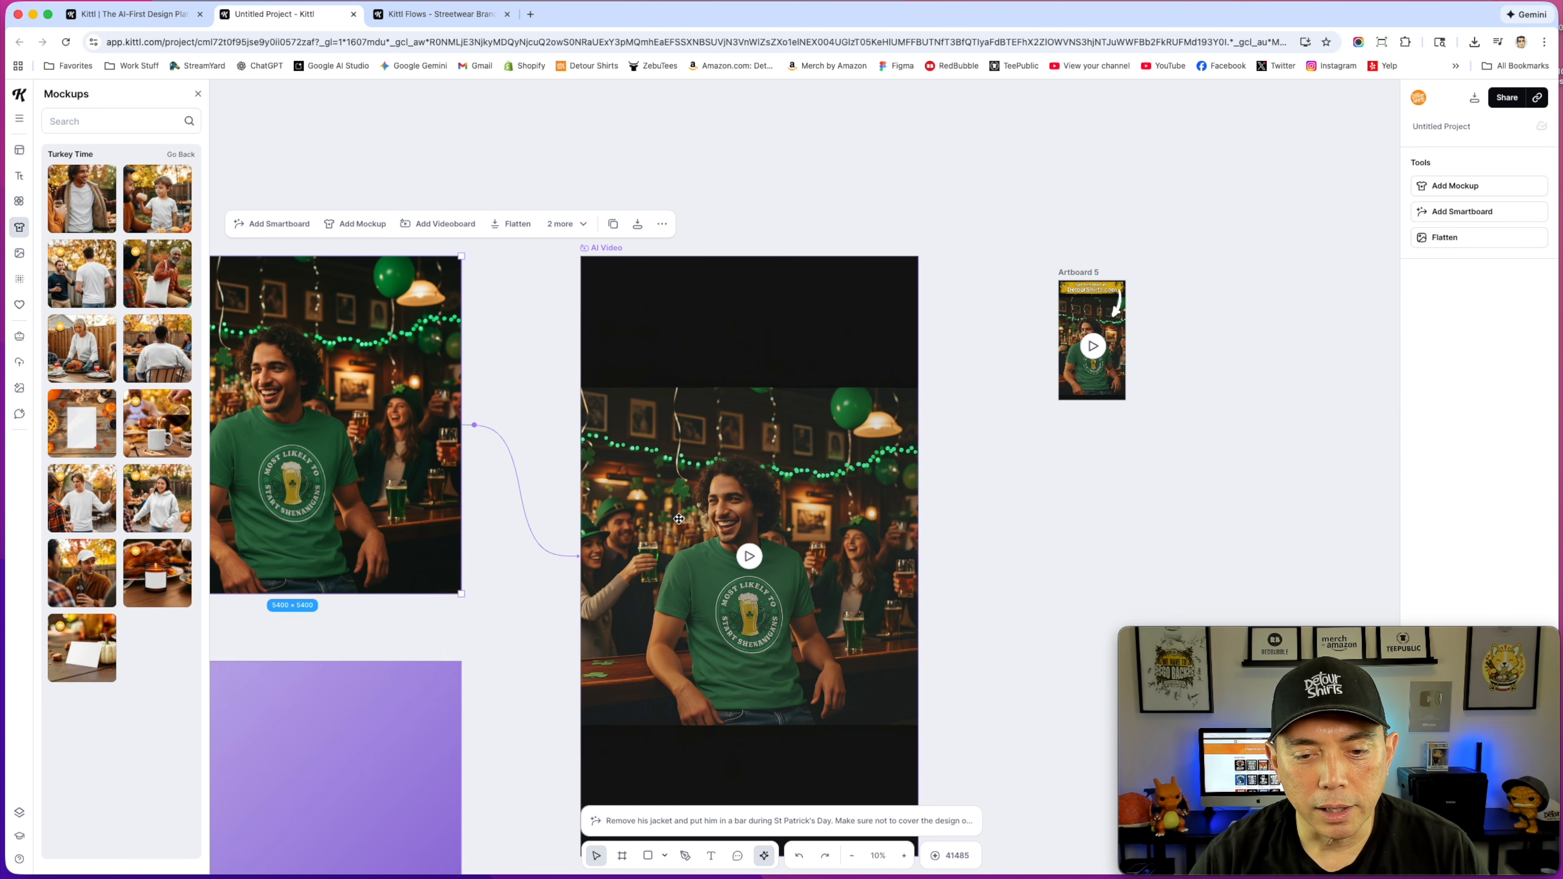
scroll(678, 519, "down", 1)
left_click(680, 480)
scroll(683, 468, "down", 4)
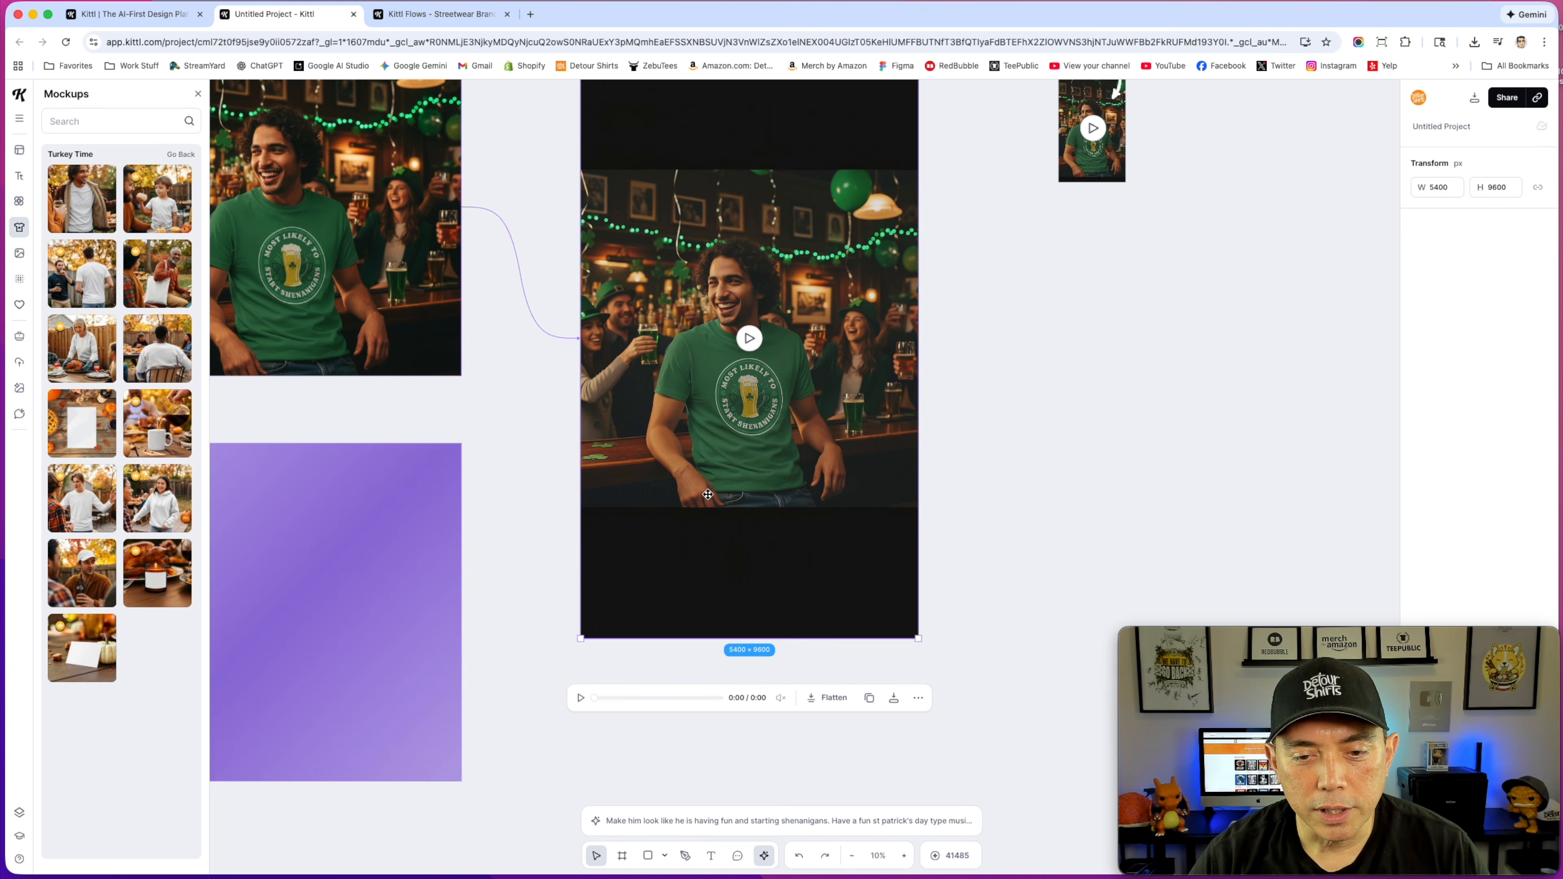
left_click(613, 820)
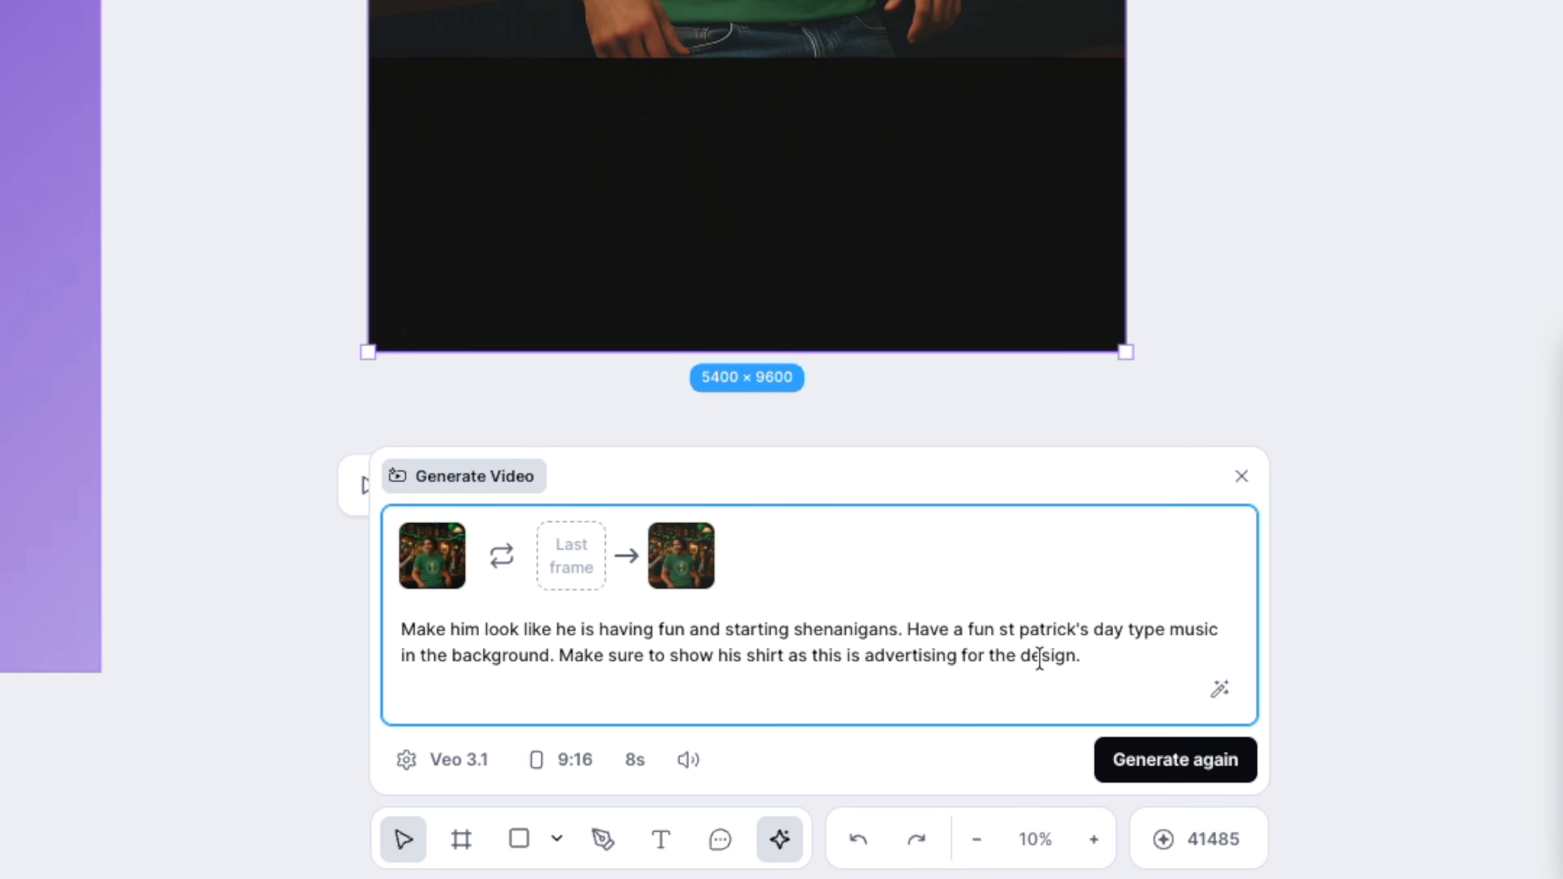
left_click(1187, 781)
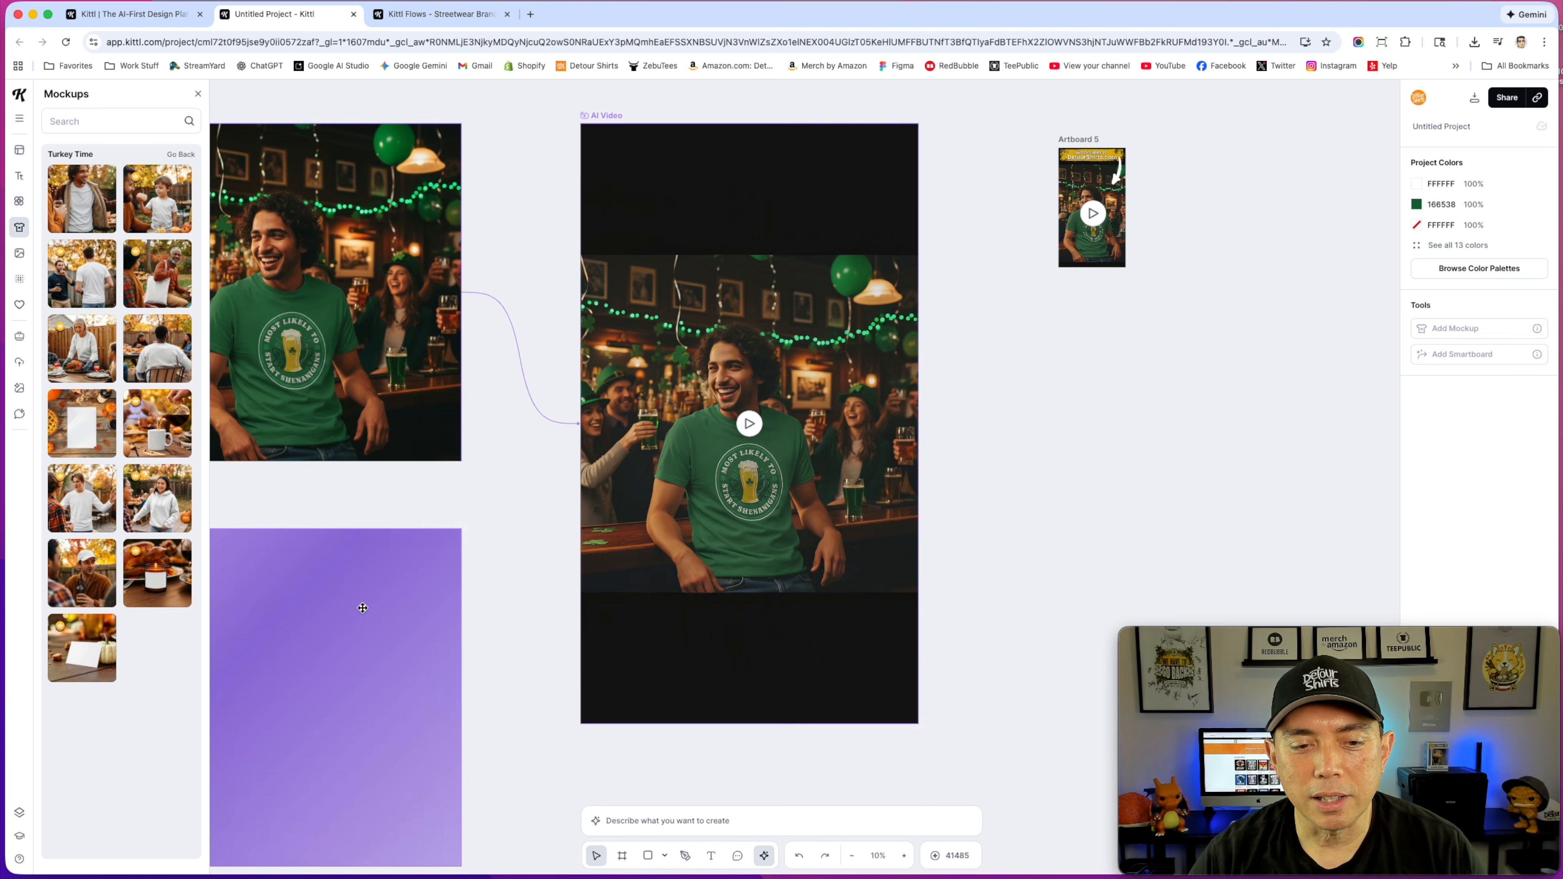
Step: Play the AI Video briefly, pause it, and select its board again
left_click(749, 425)
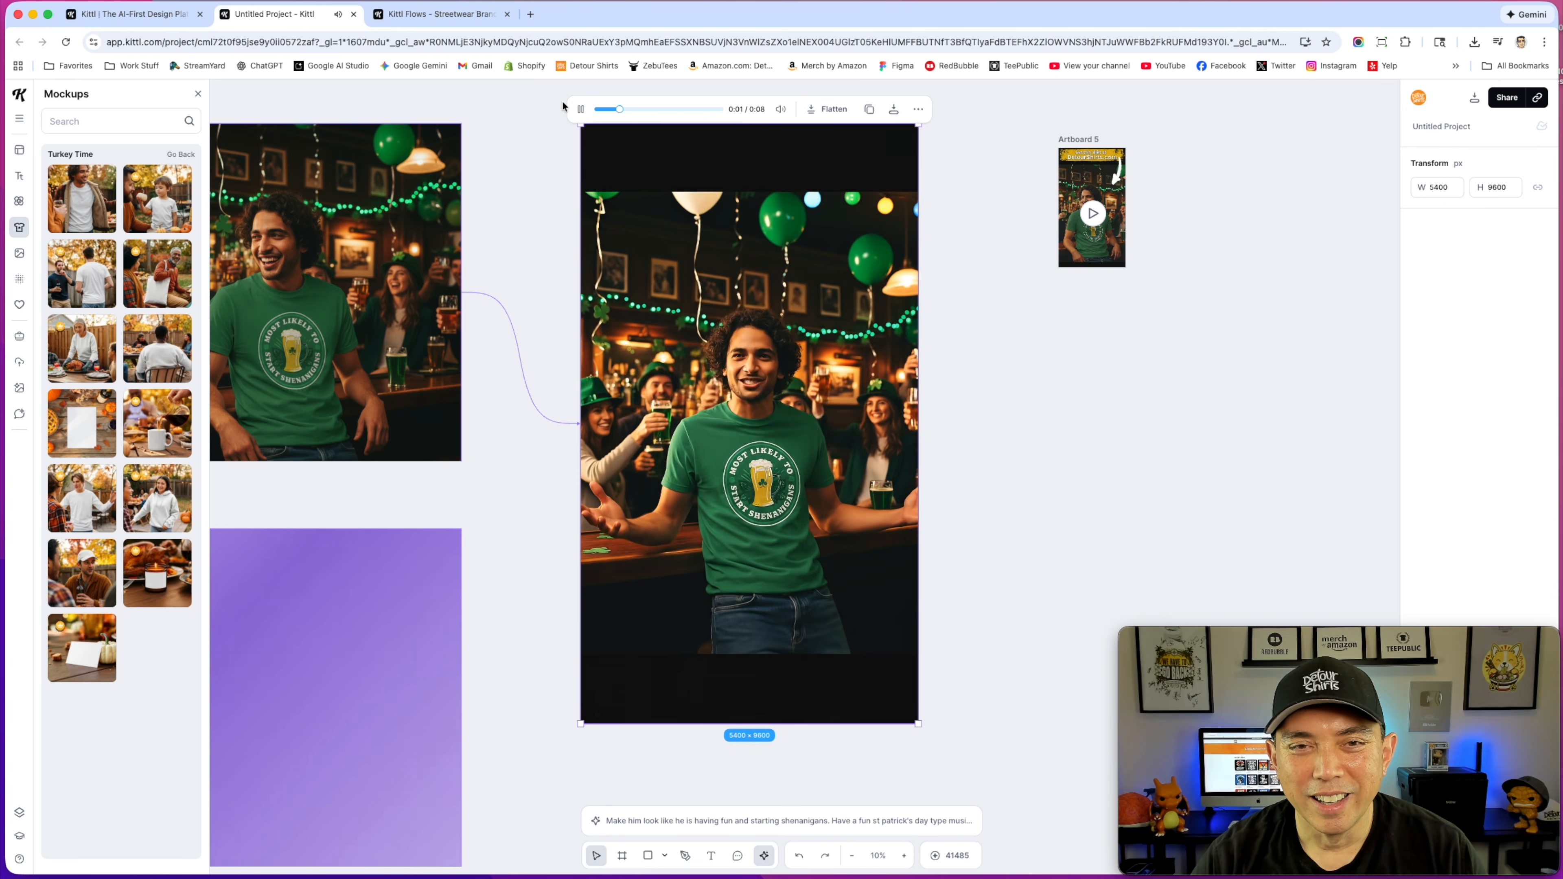
left_click(581, 110)
left_click(1160, 291)
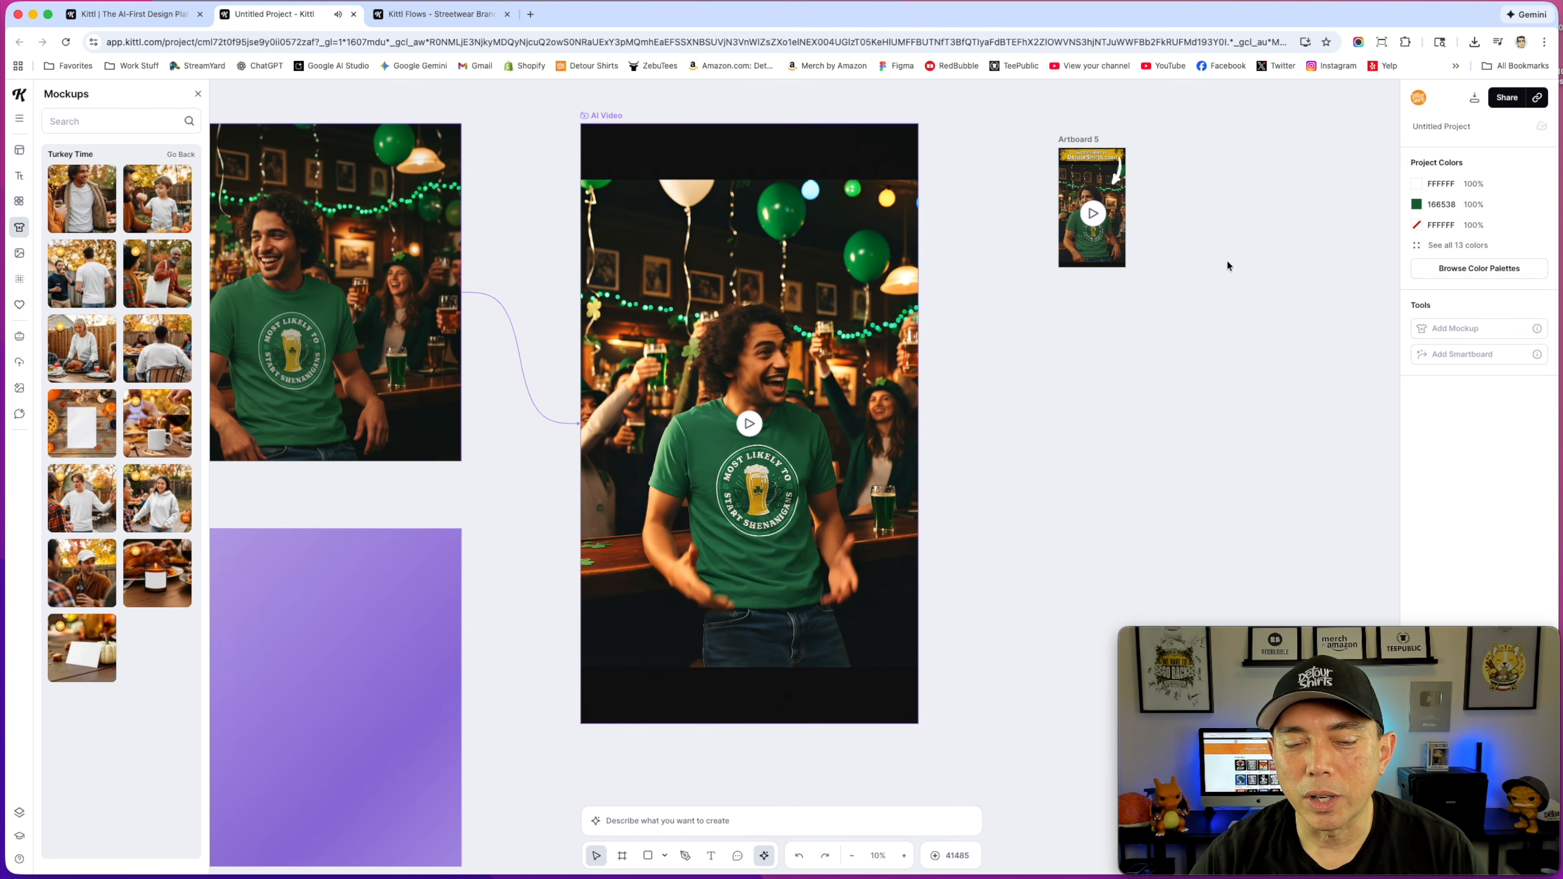
scroll(1218, 255, "up", 4)
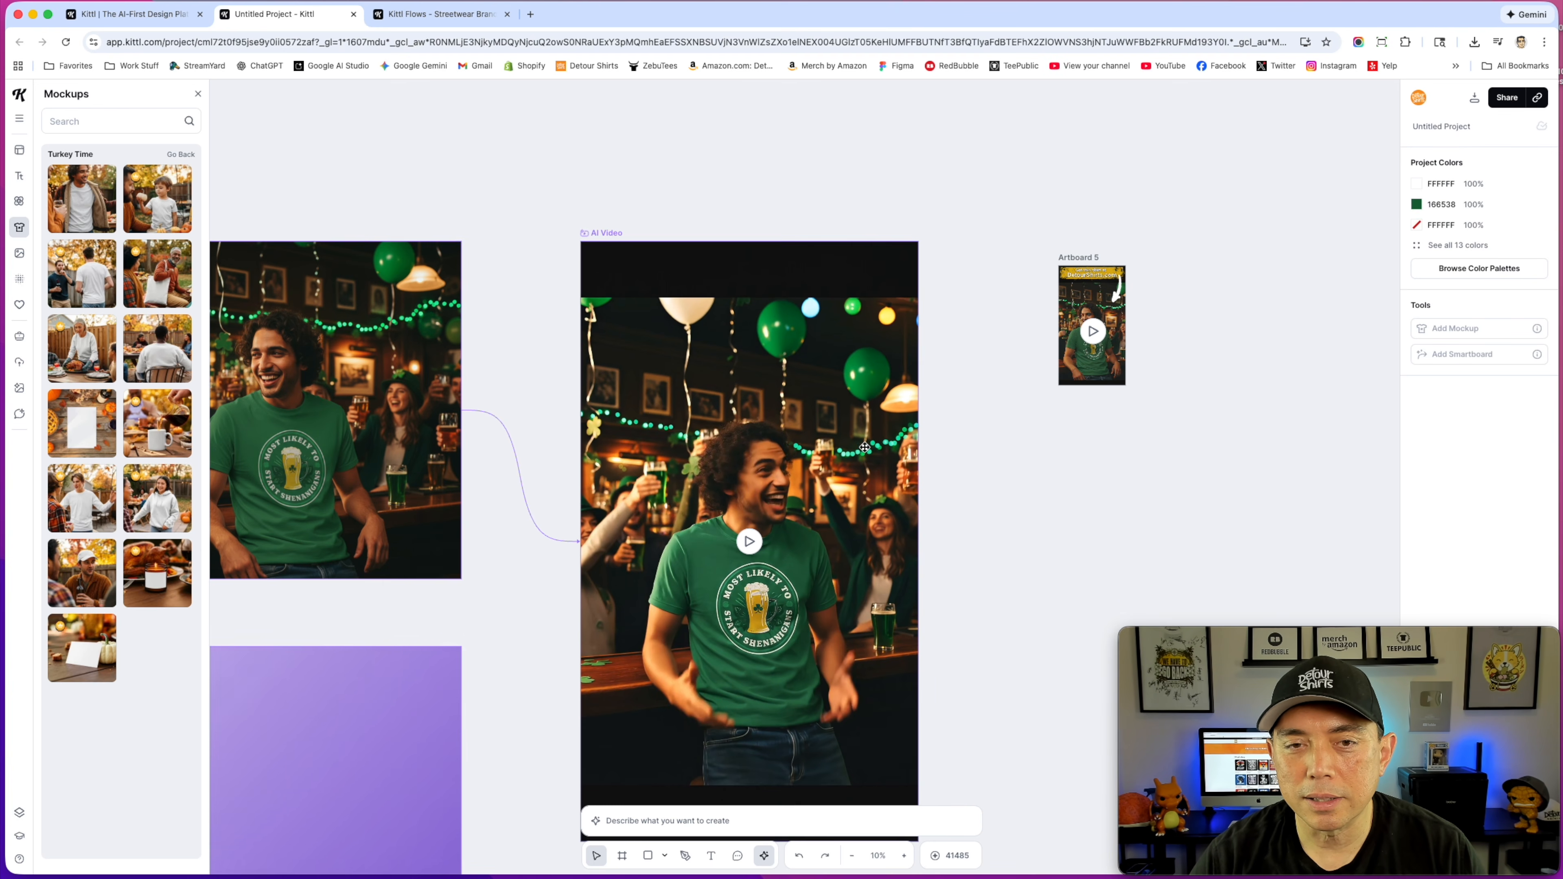
scroll(865, 448, "down", 2)
left_click(609, 191)
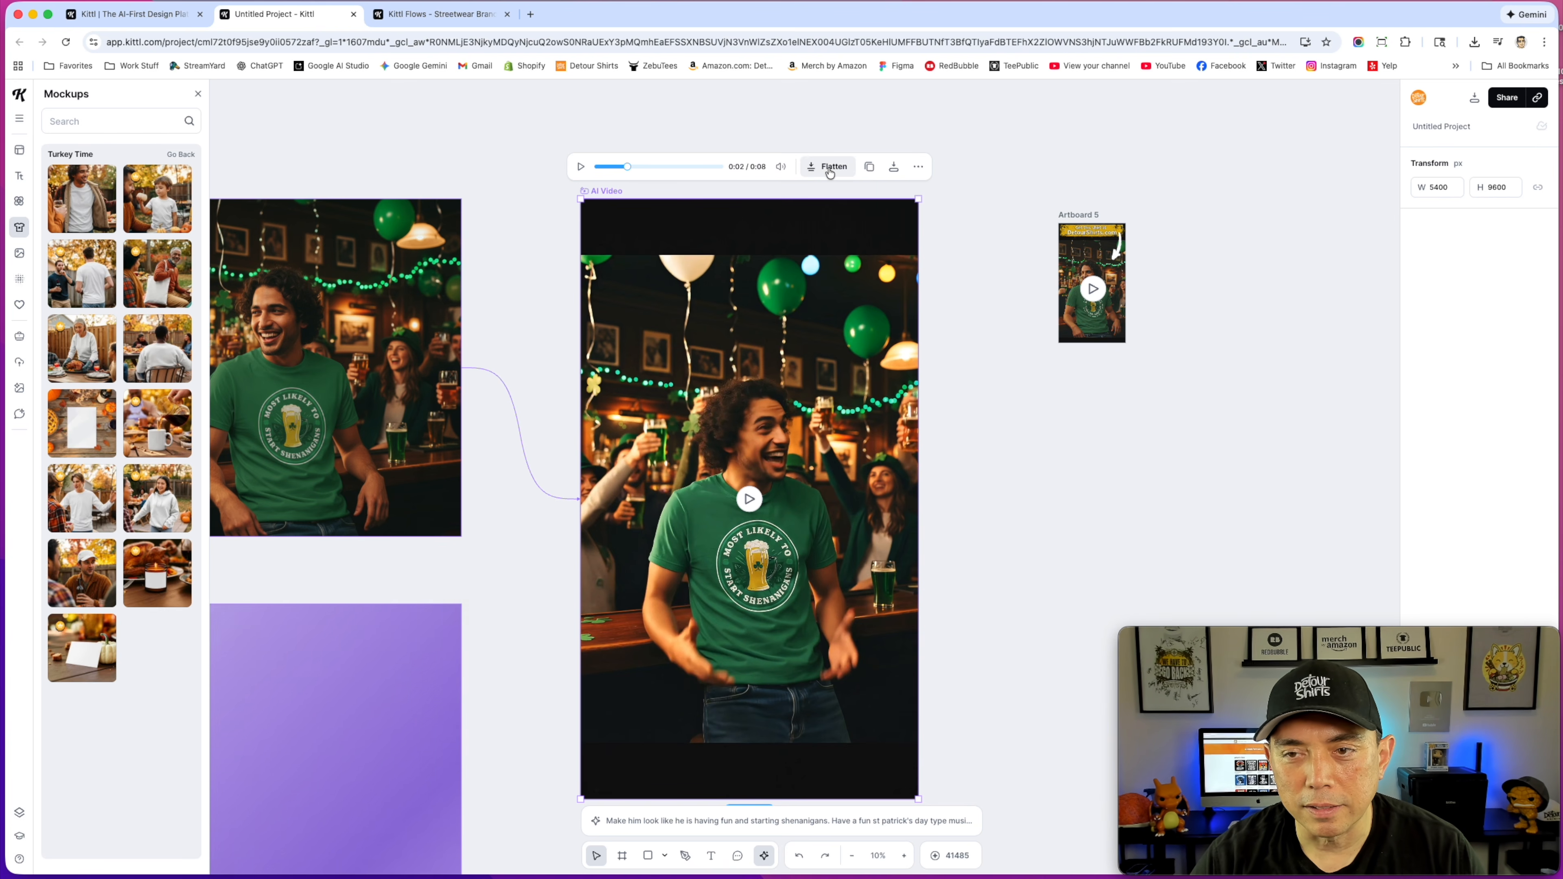
Step: Examine Artboard 5 with the banner over the video up close and select the artboard
left_click(1098, 317)
key("shift+2")
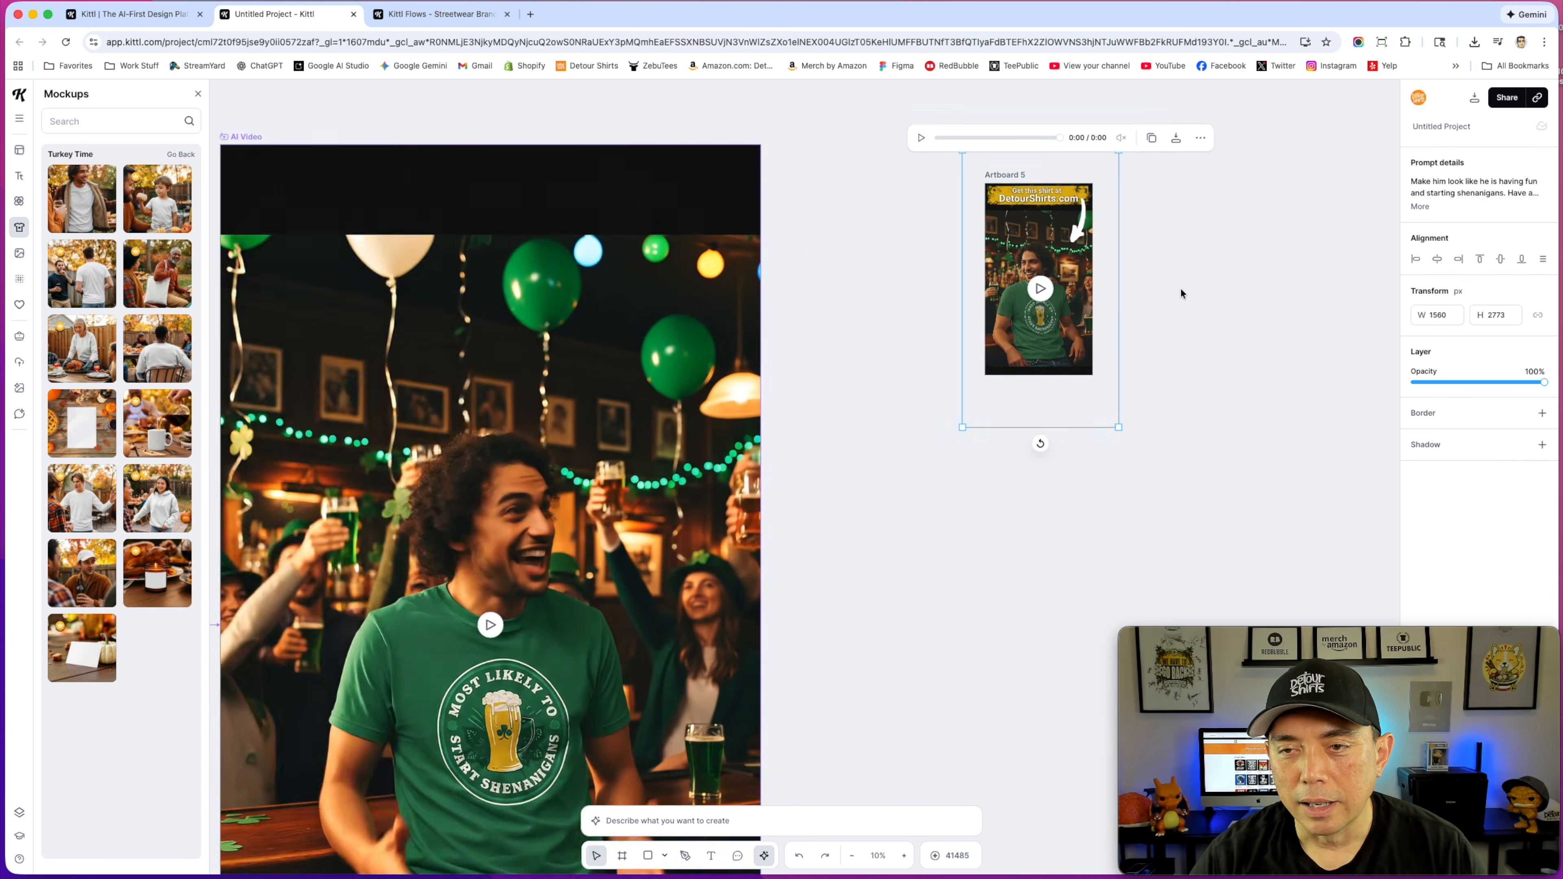
scroll(1181, 288, "up", 7)
scroll(1158, 295, "down", 6)
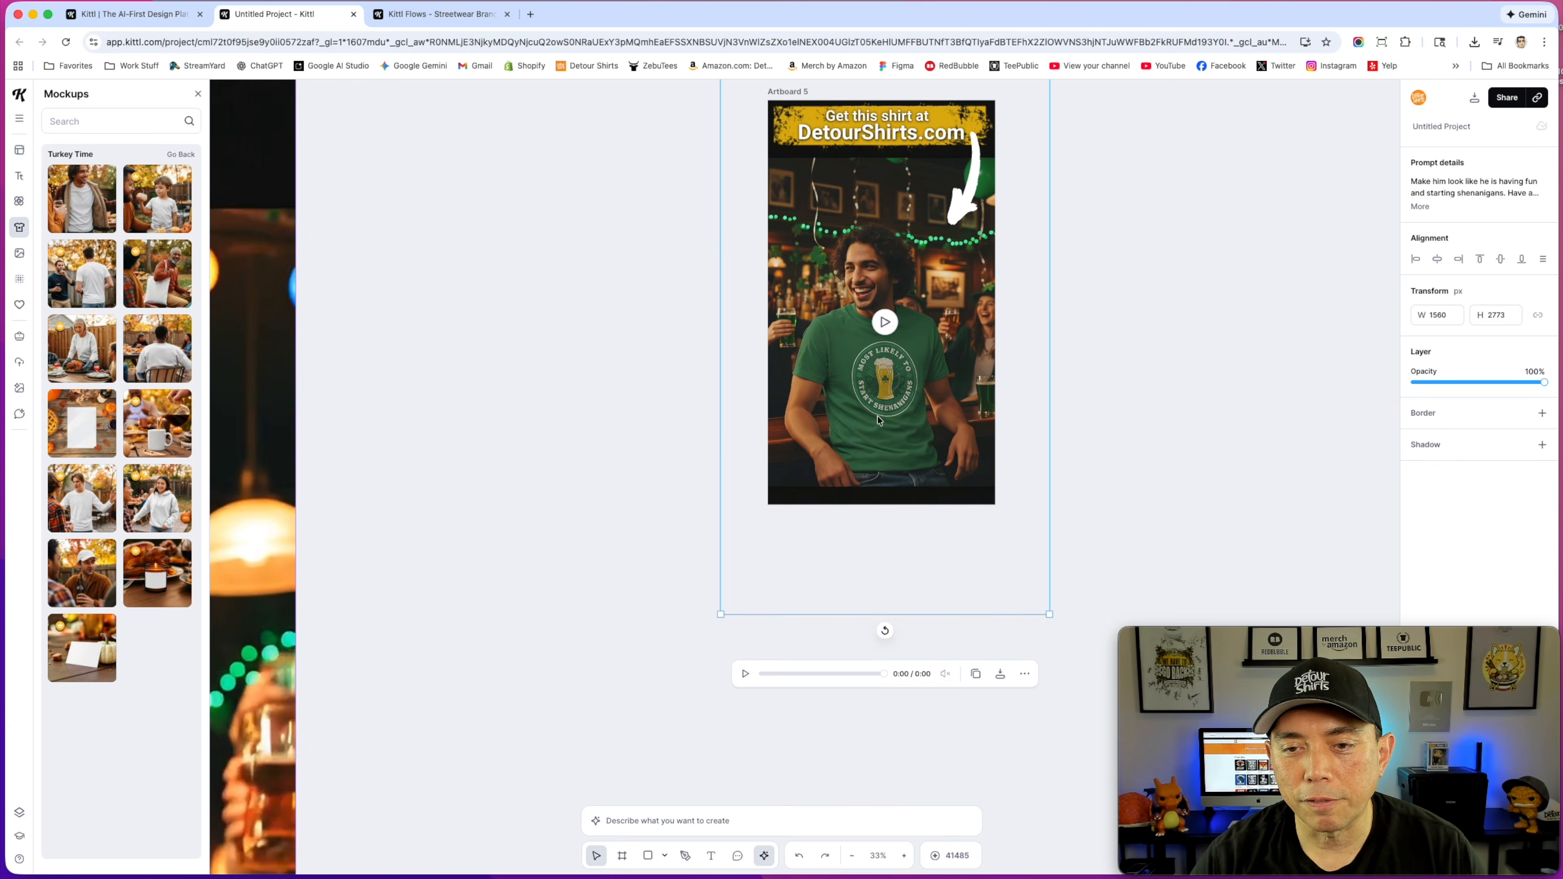
scroll(876, 416, "down", 5)
scroll(878, 420, "down", 2)
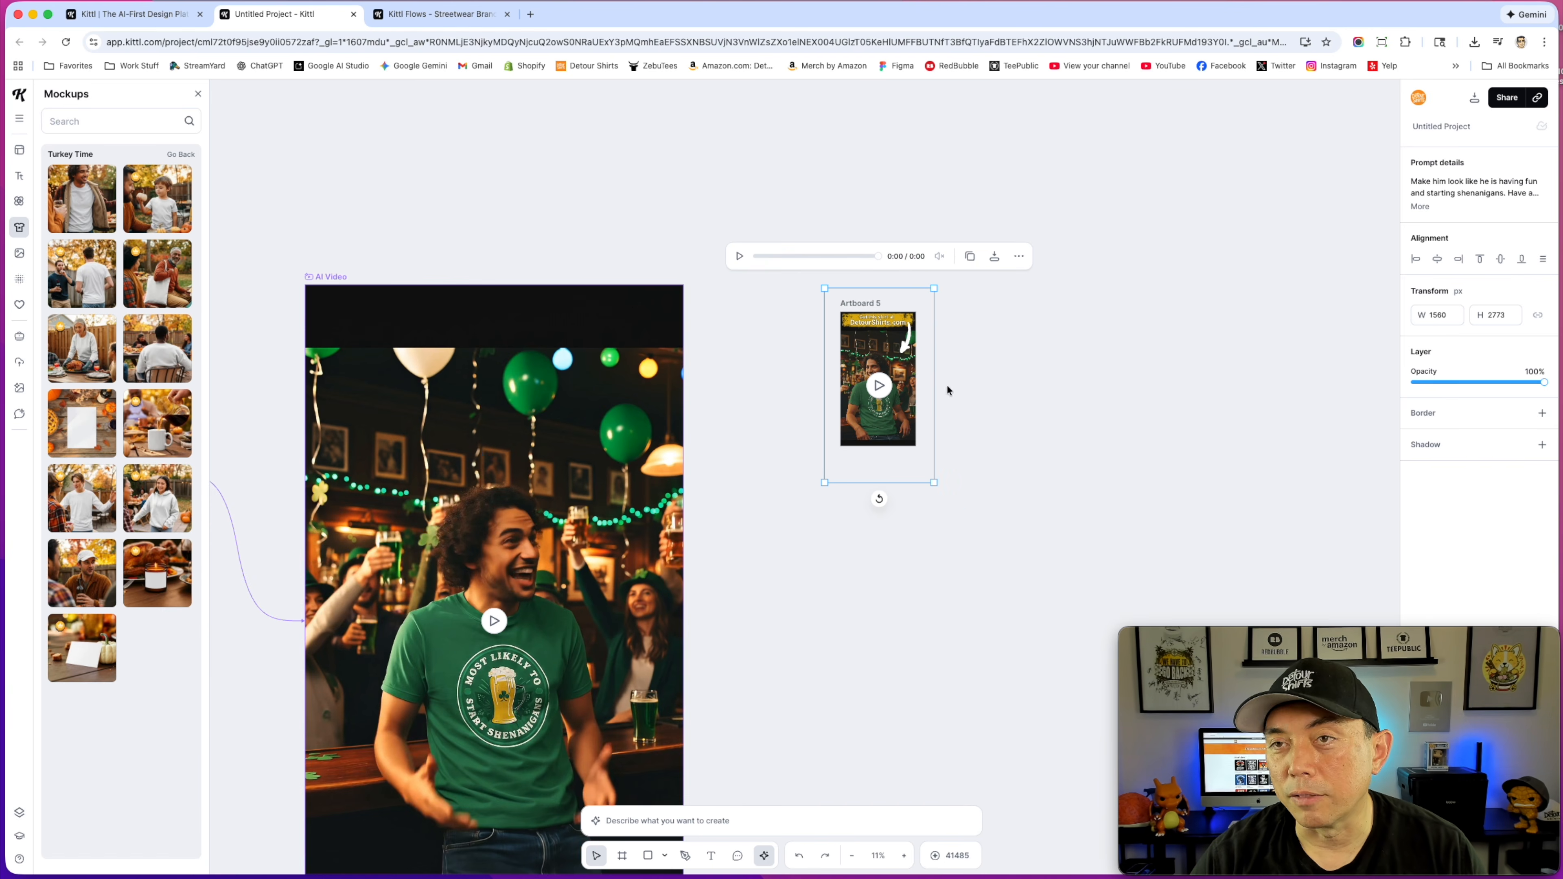
key("shift+2")
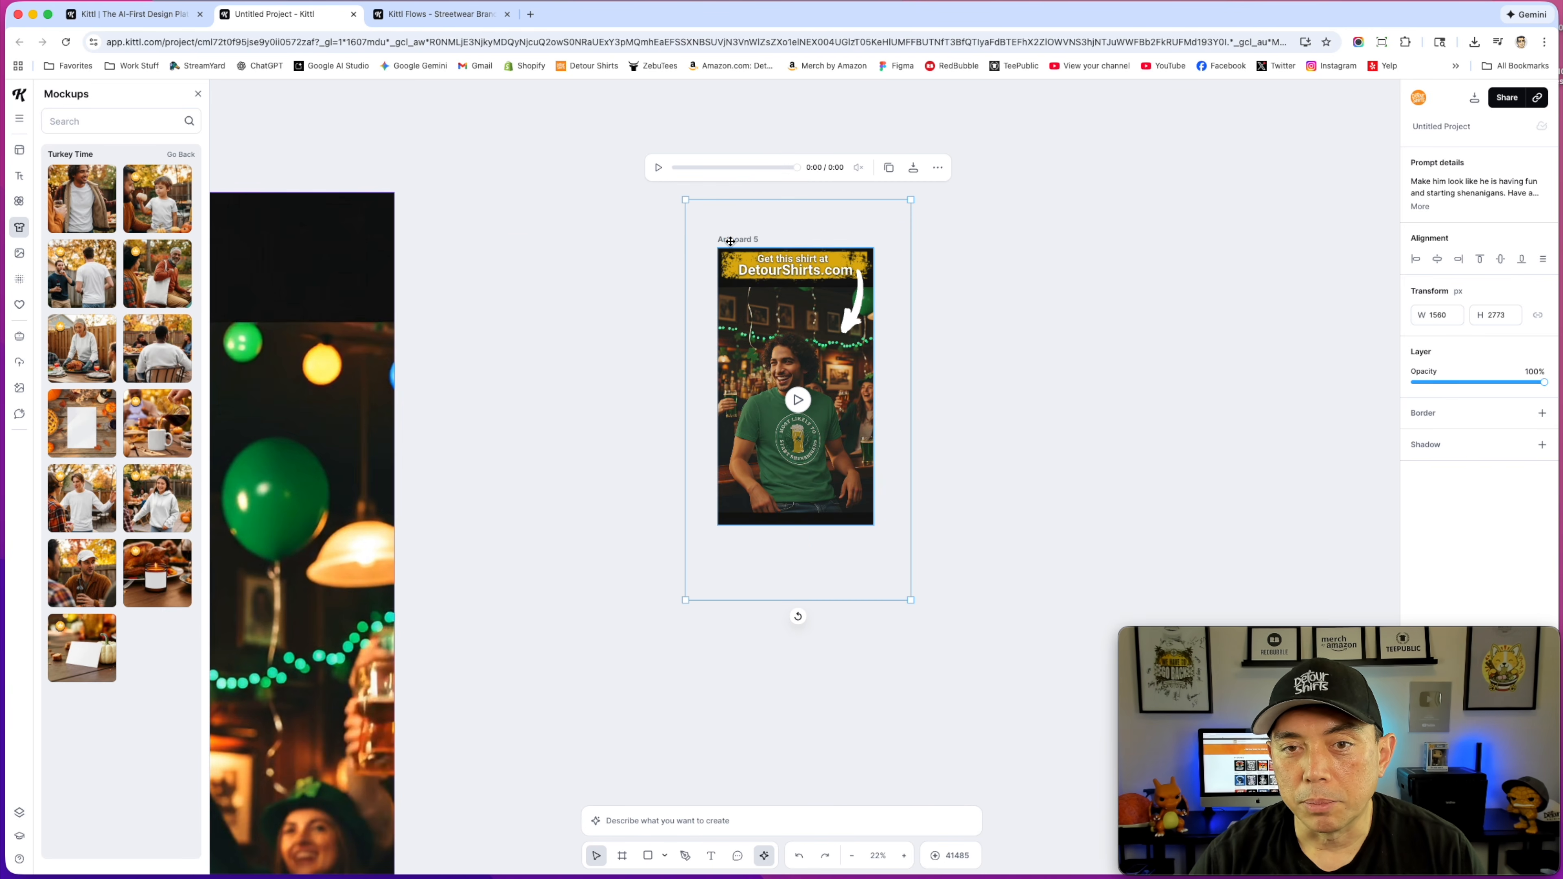
left_click(730, 241)
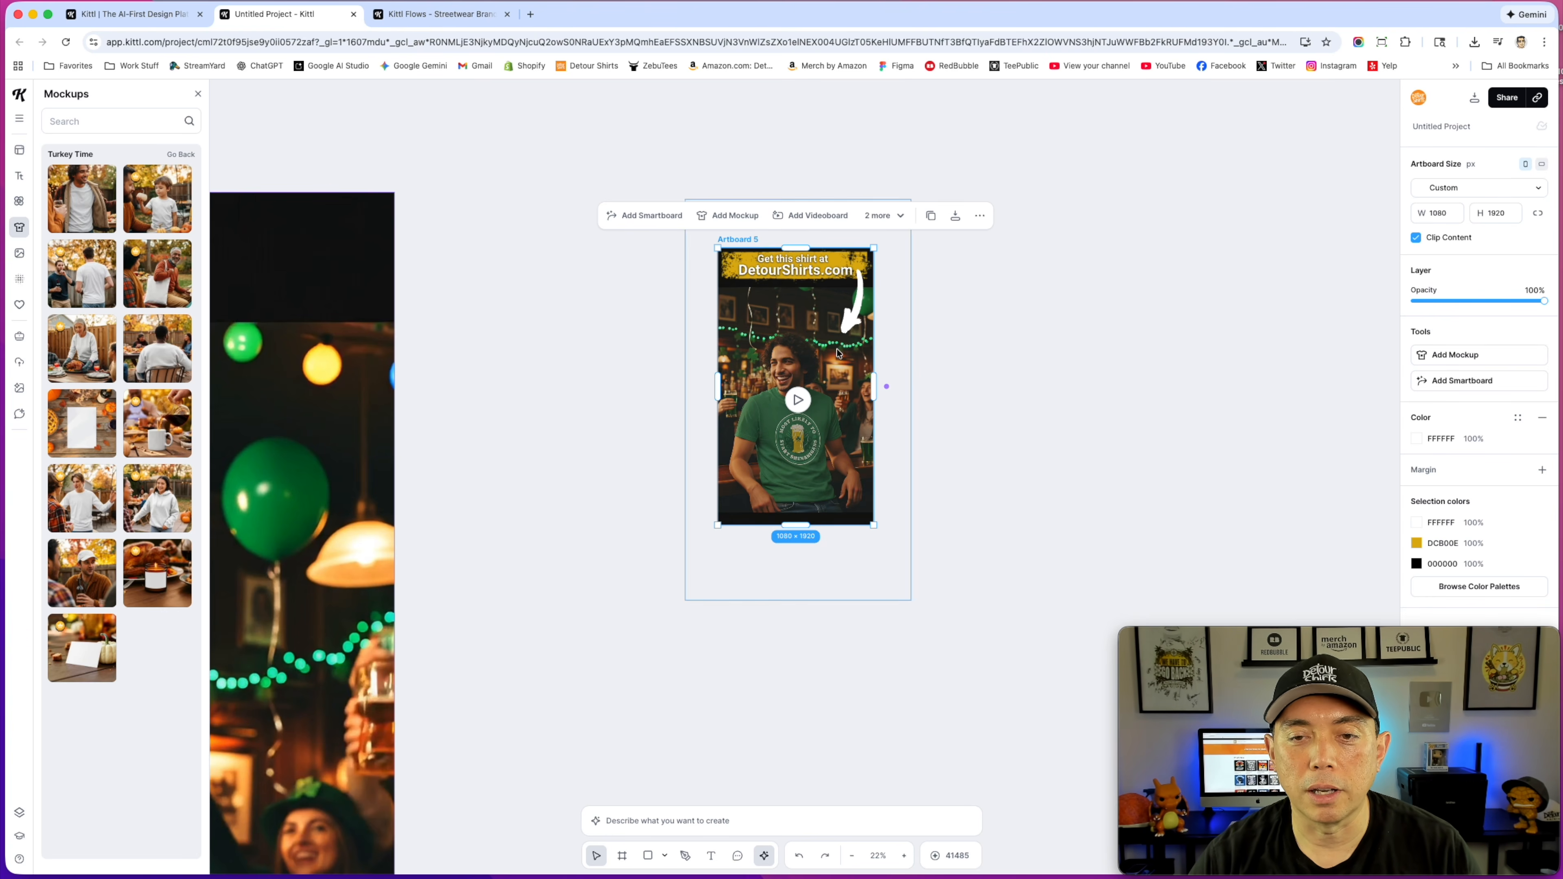
scroll(783, 372, "up", 5)
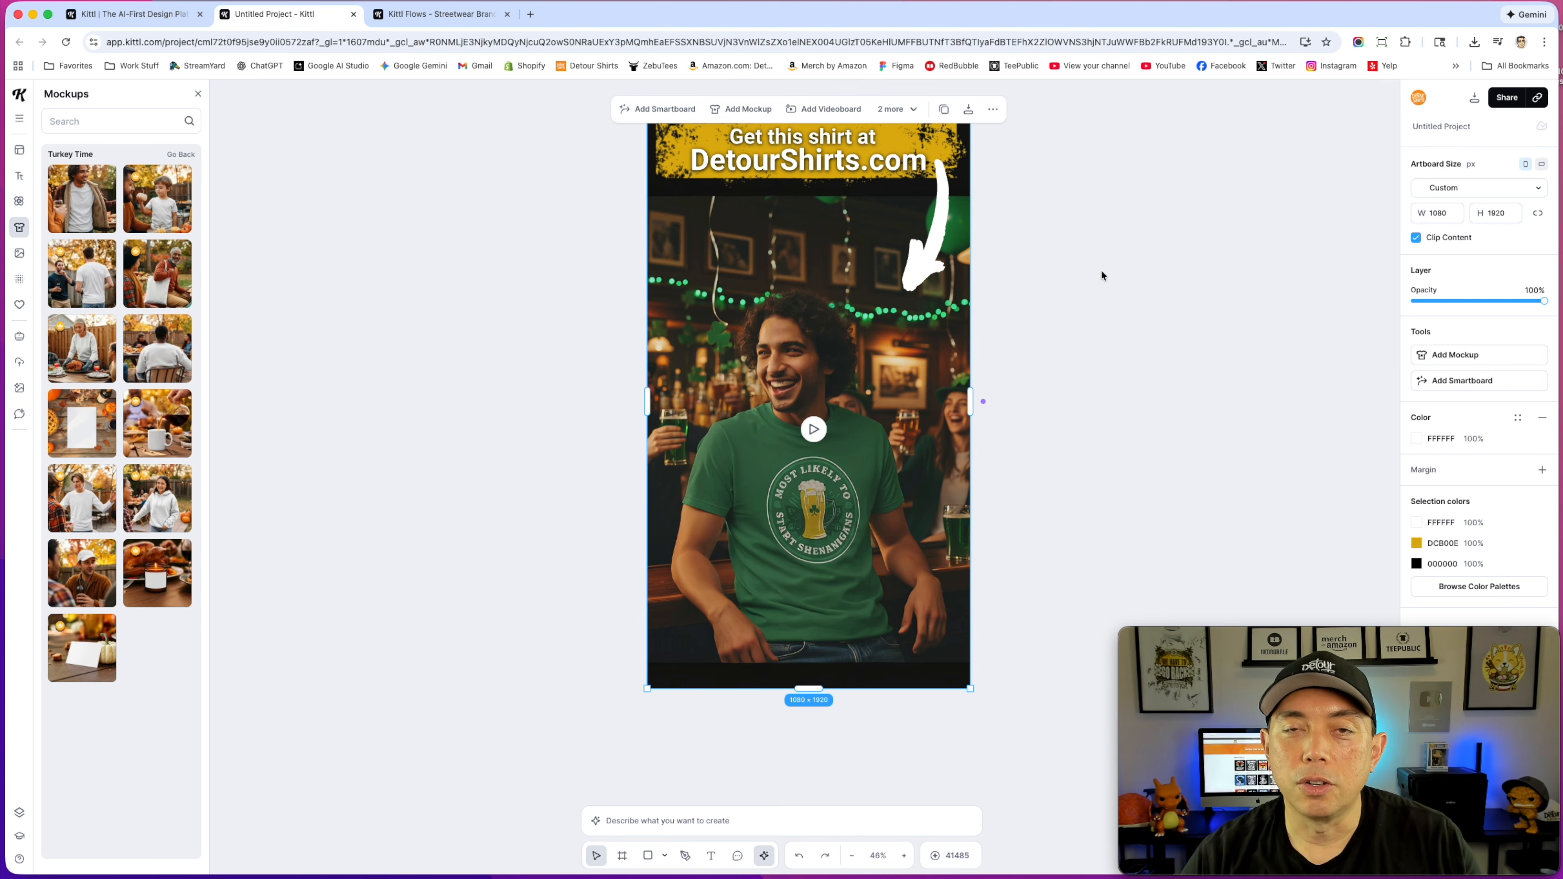
scroll(1097, 280, "up", 1)
scroll(1050, 262, "up", 1)
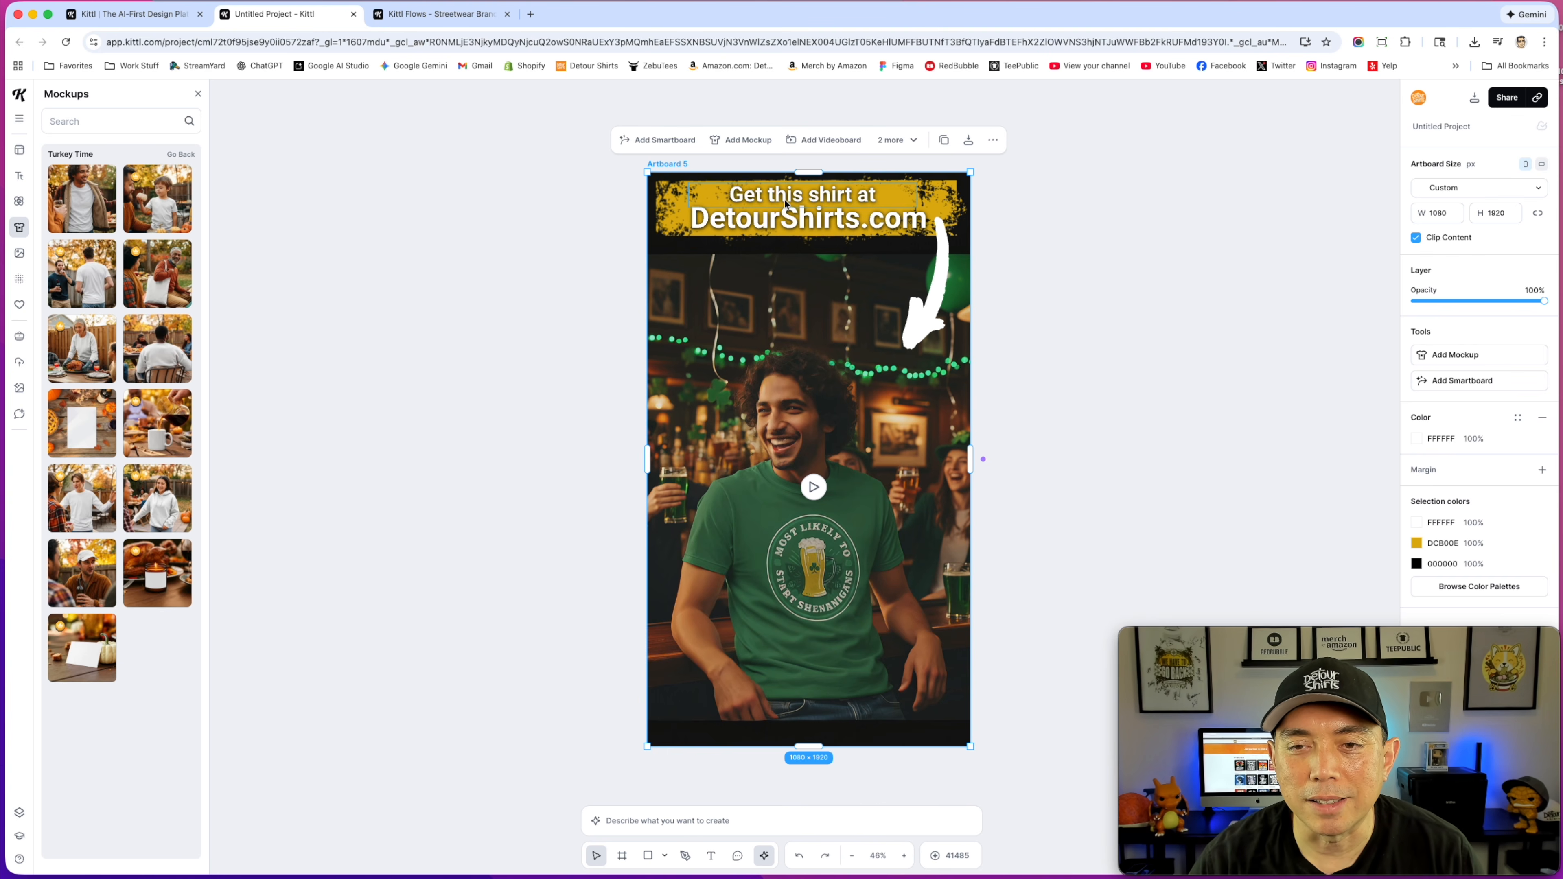
Step: Inspect the DetourShirts.com text and the white arrow on Artboard 5, and play the artboard's video
left_click(923, 320)
left_click(1057, 242)
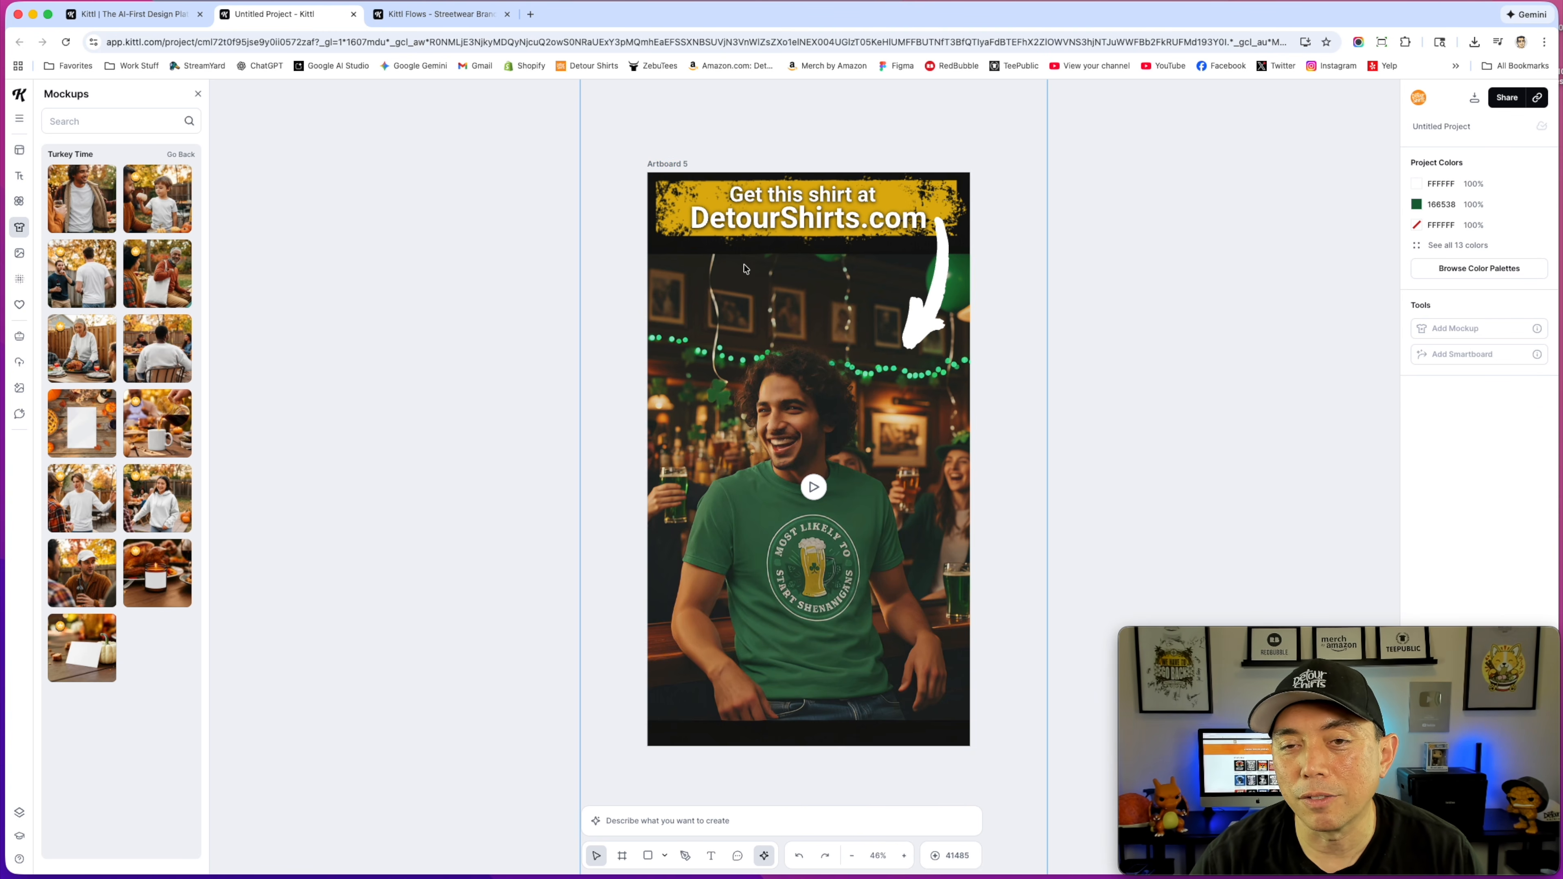
left_click(739, 222)
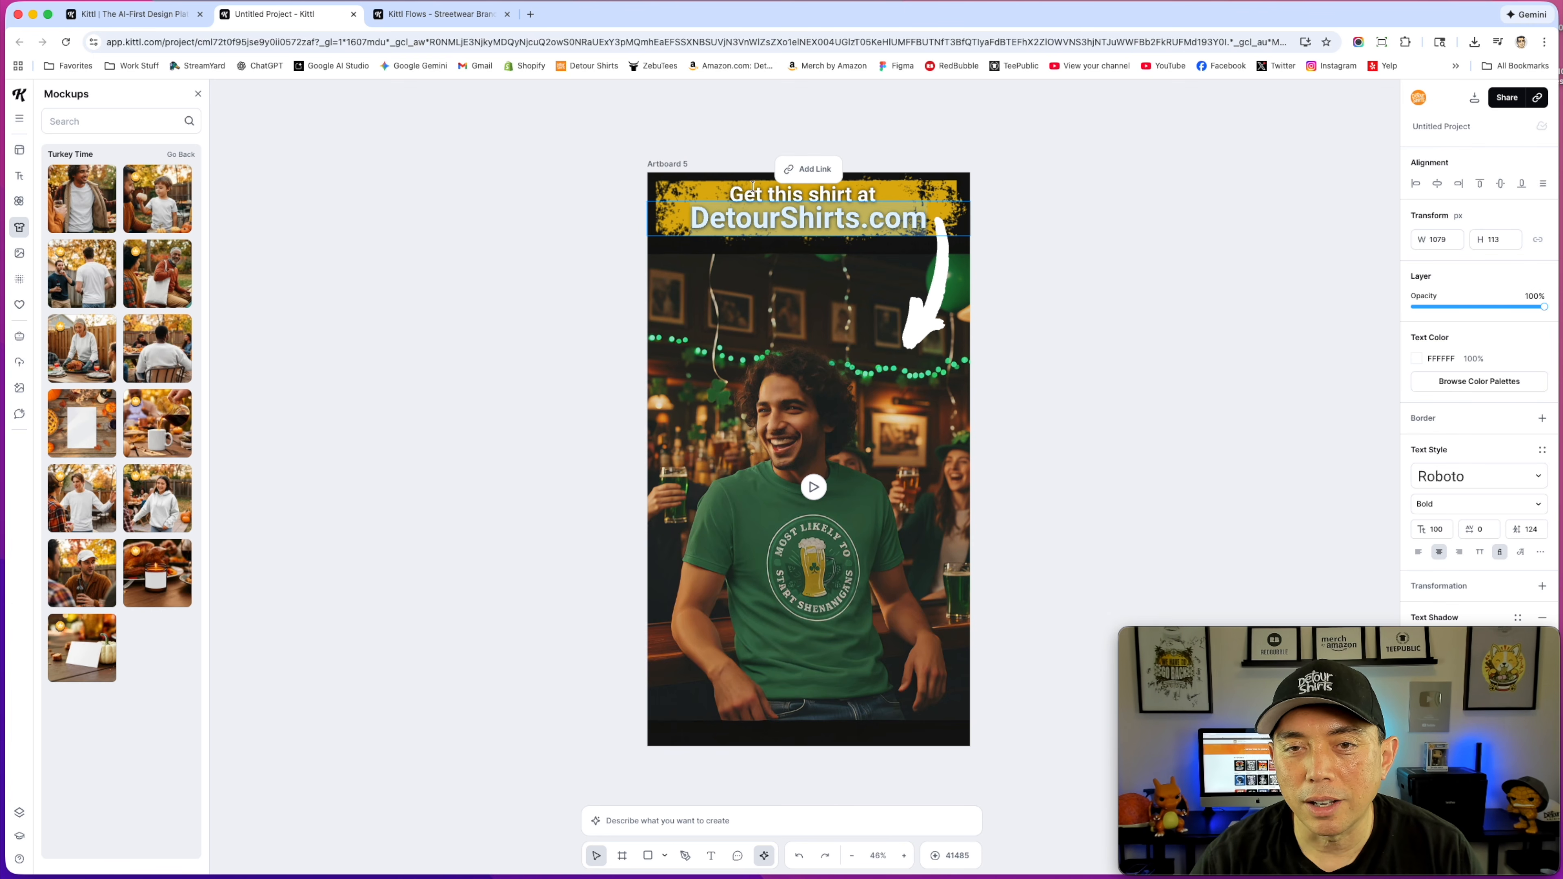
left_click(932, 303)
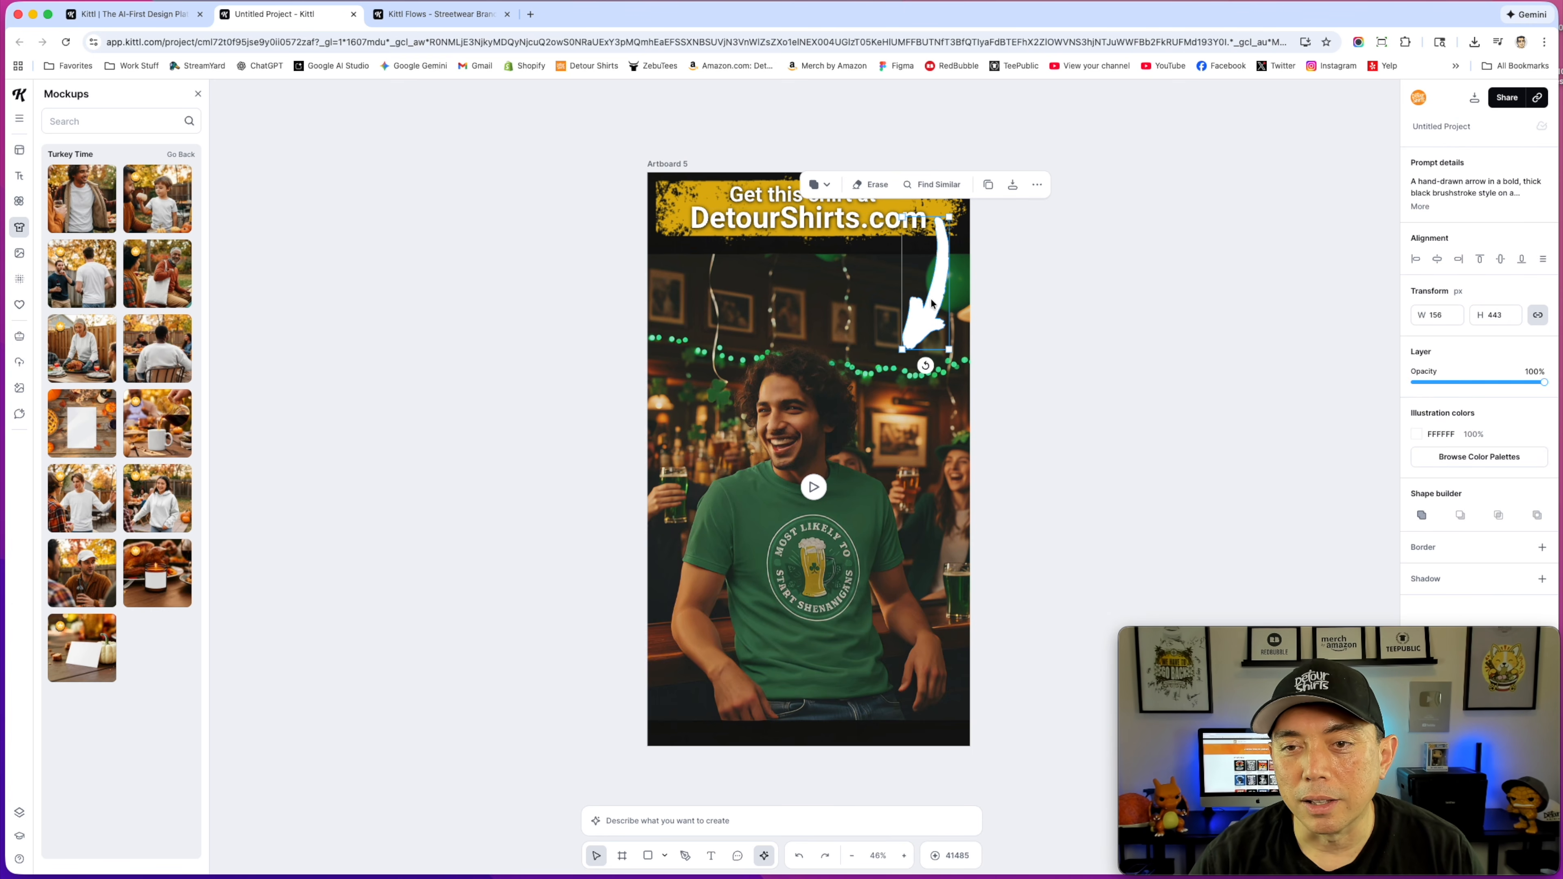
left_click(1056, 298)
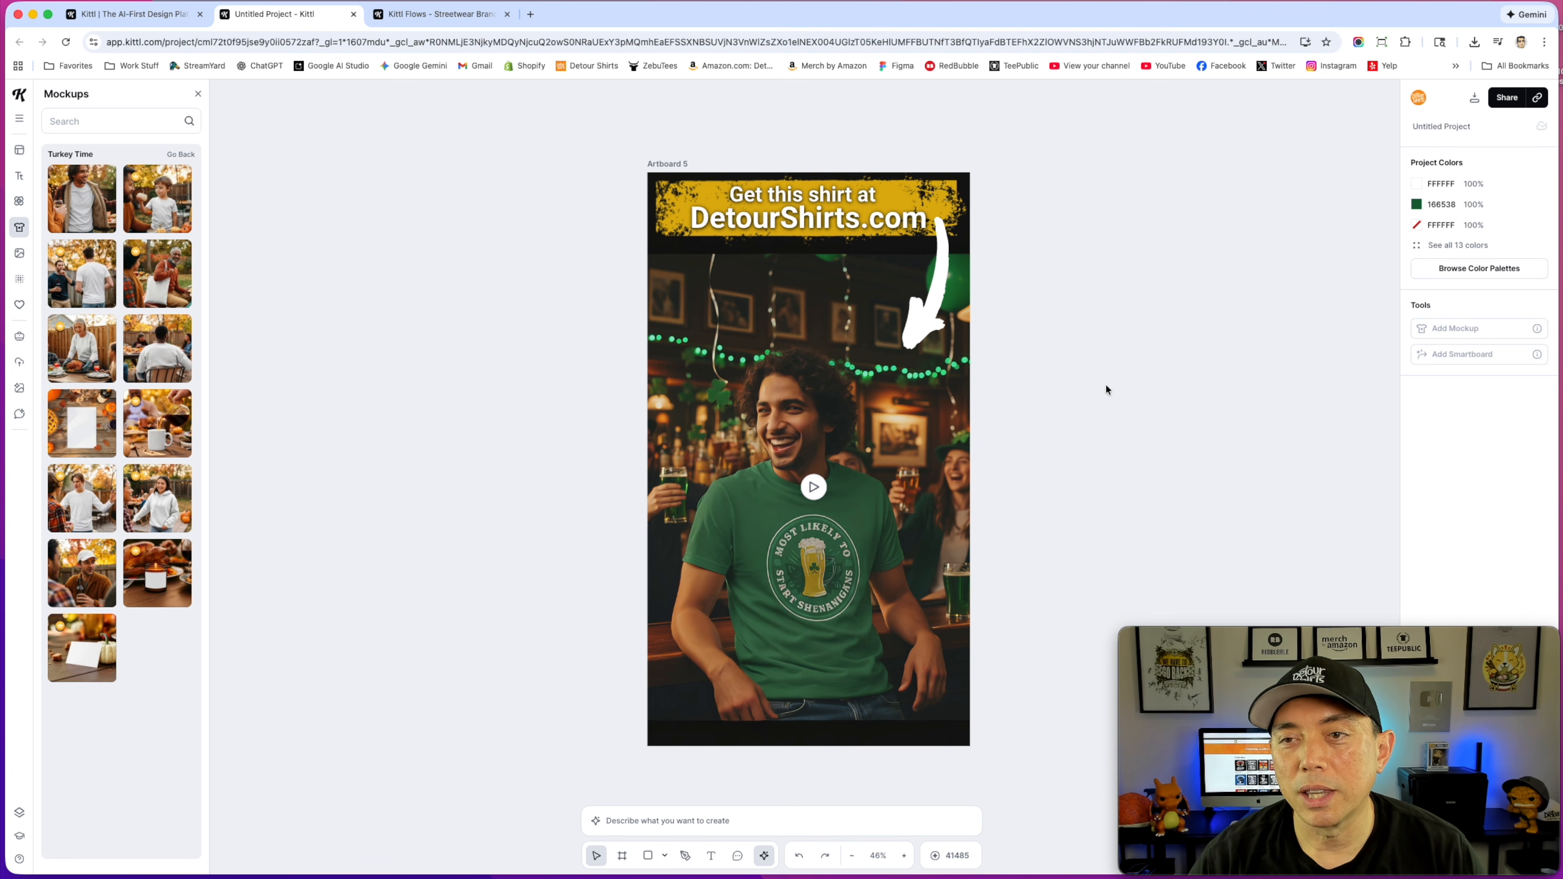
left_click(814, 488)
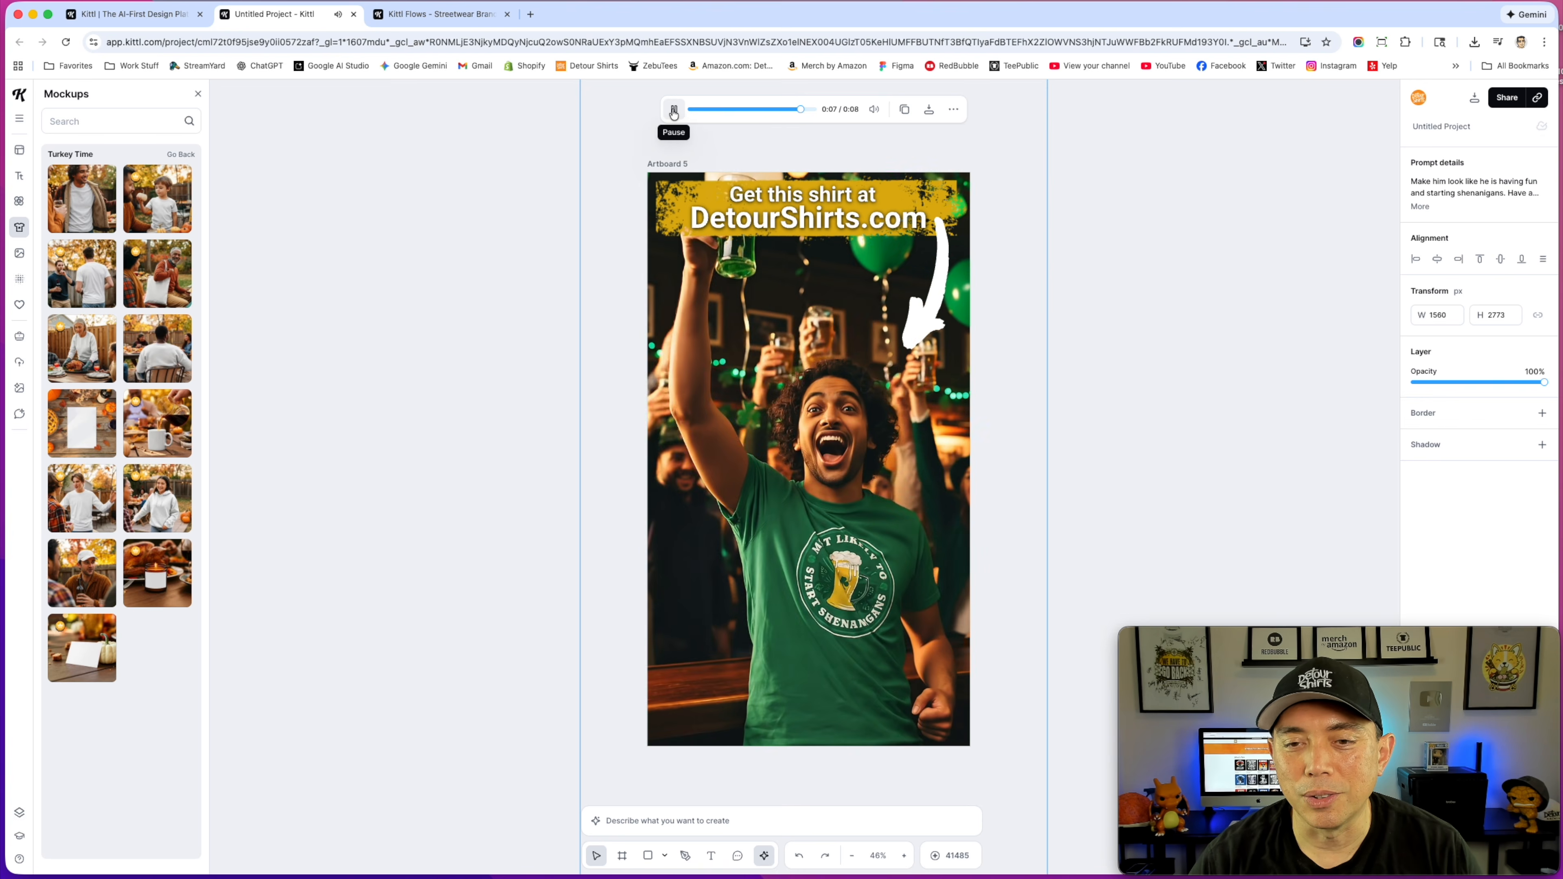
left_click(1083, 341)
Step: Examine the generated St. Patrick's Day party image up close and select its Smartboard
scroll(1073, 351, "down", 5)
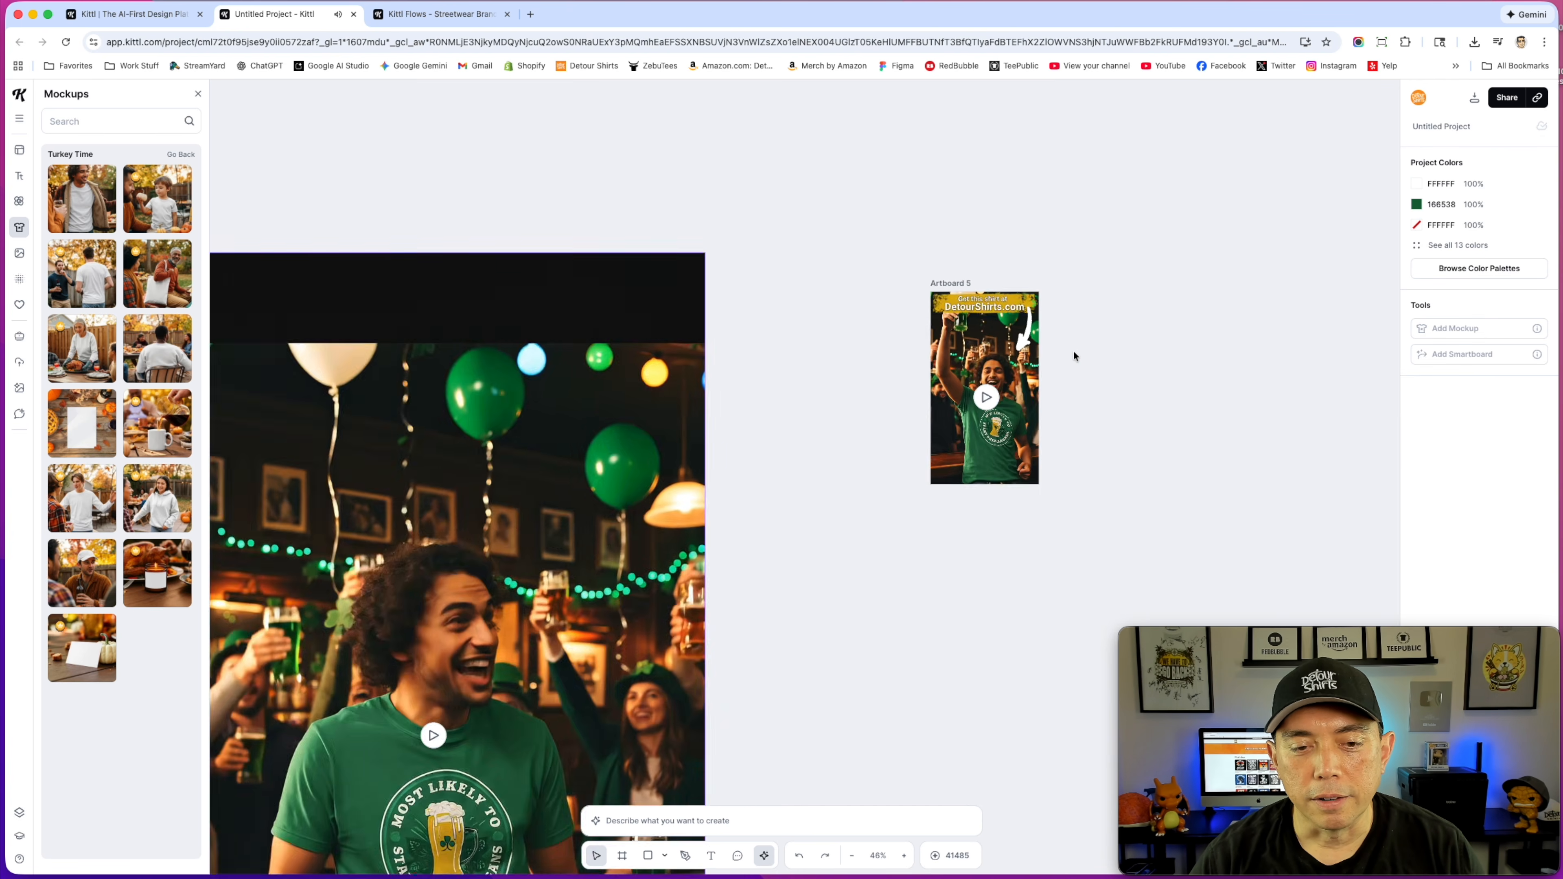
scroll(1073, 354, "down", 3)
scroll(422, 600, "down", 5)
scroll(447, 447, "up", 4)
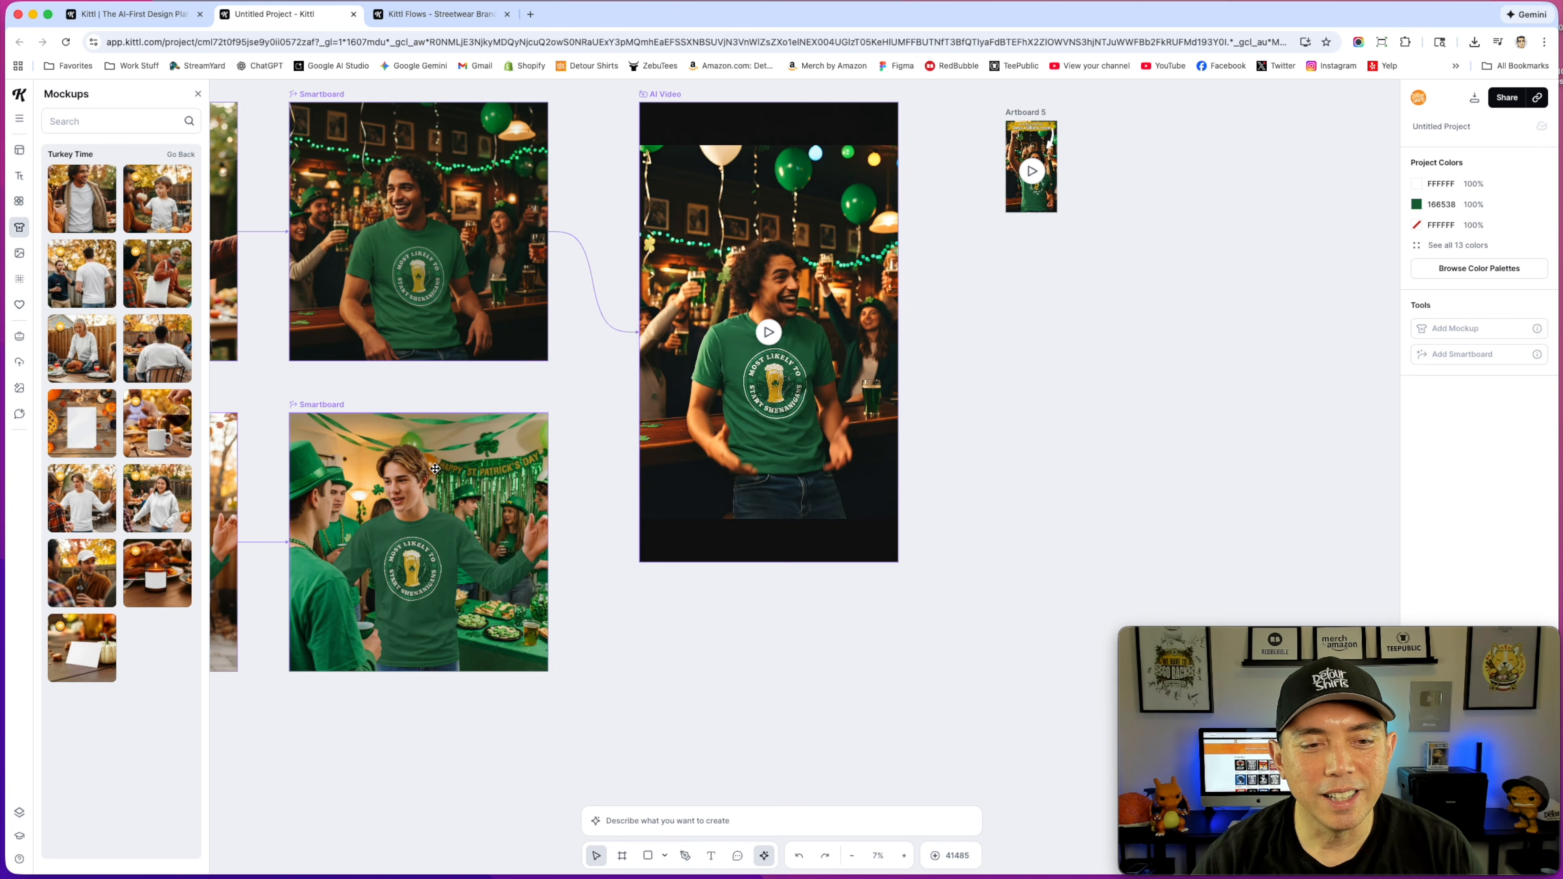
scroll(435, 469, "up", 5)
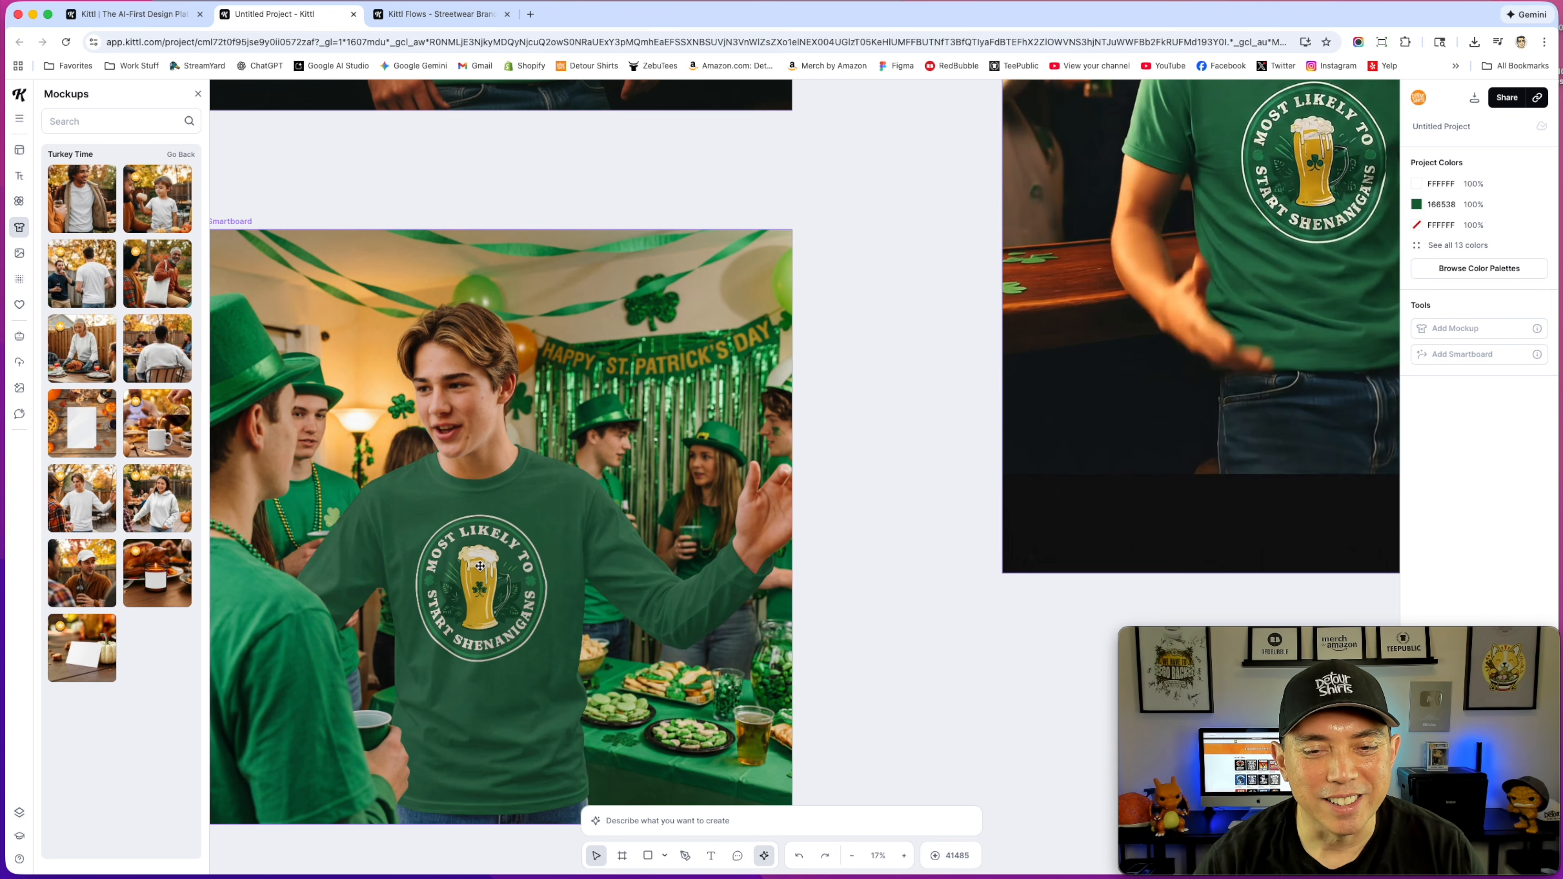
scroll(480, 566, "down", 5)
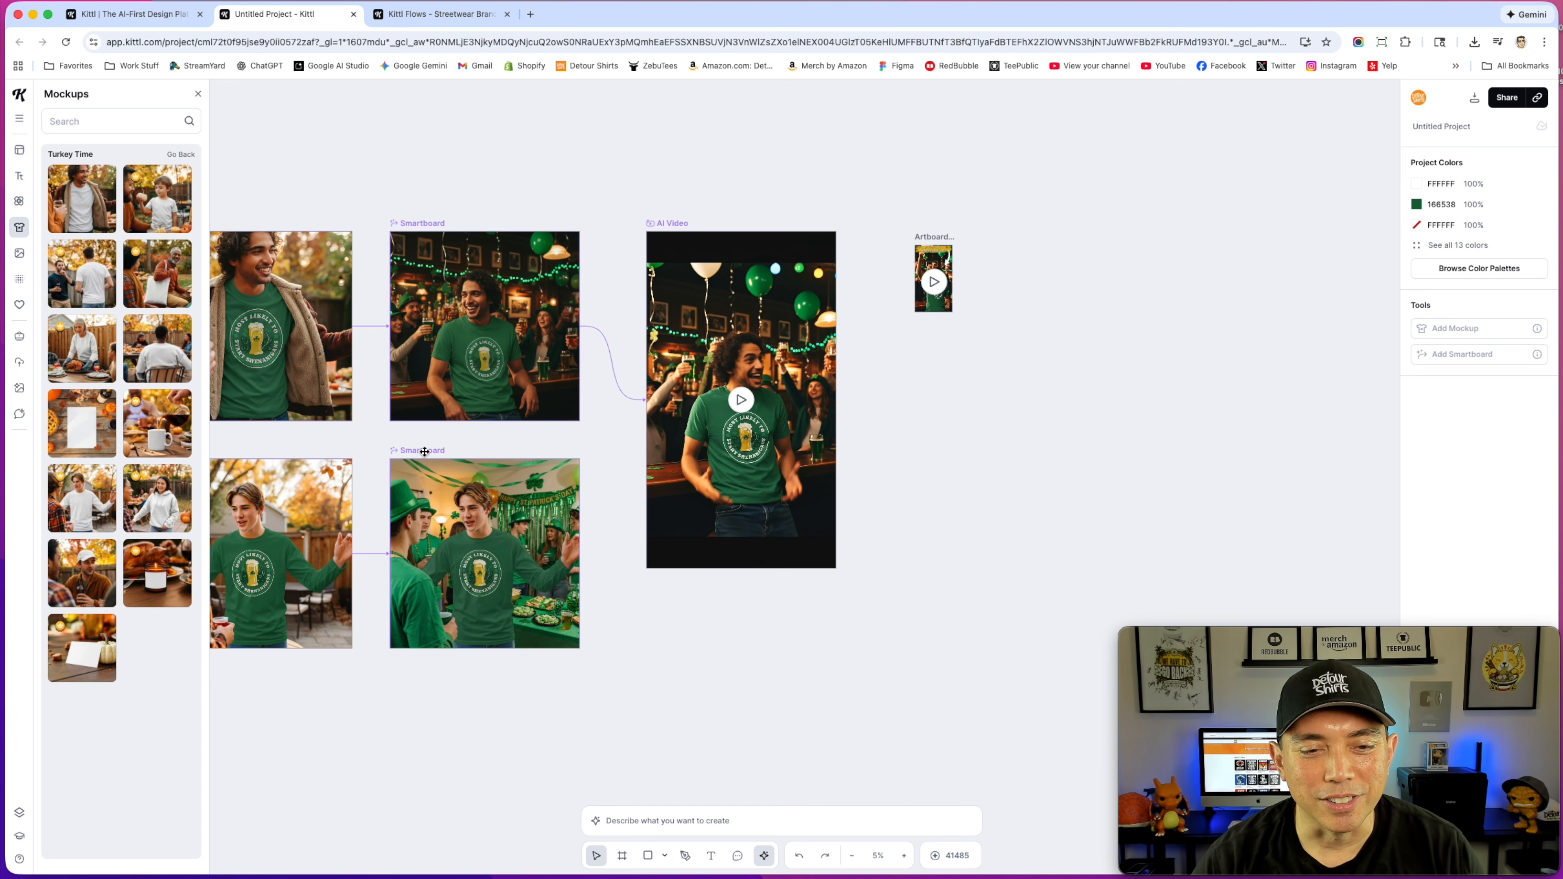
left_click(424, 451)
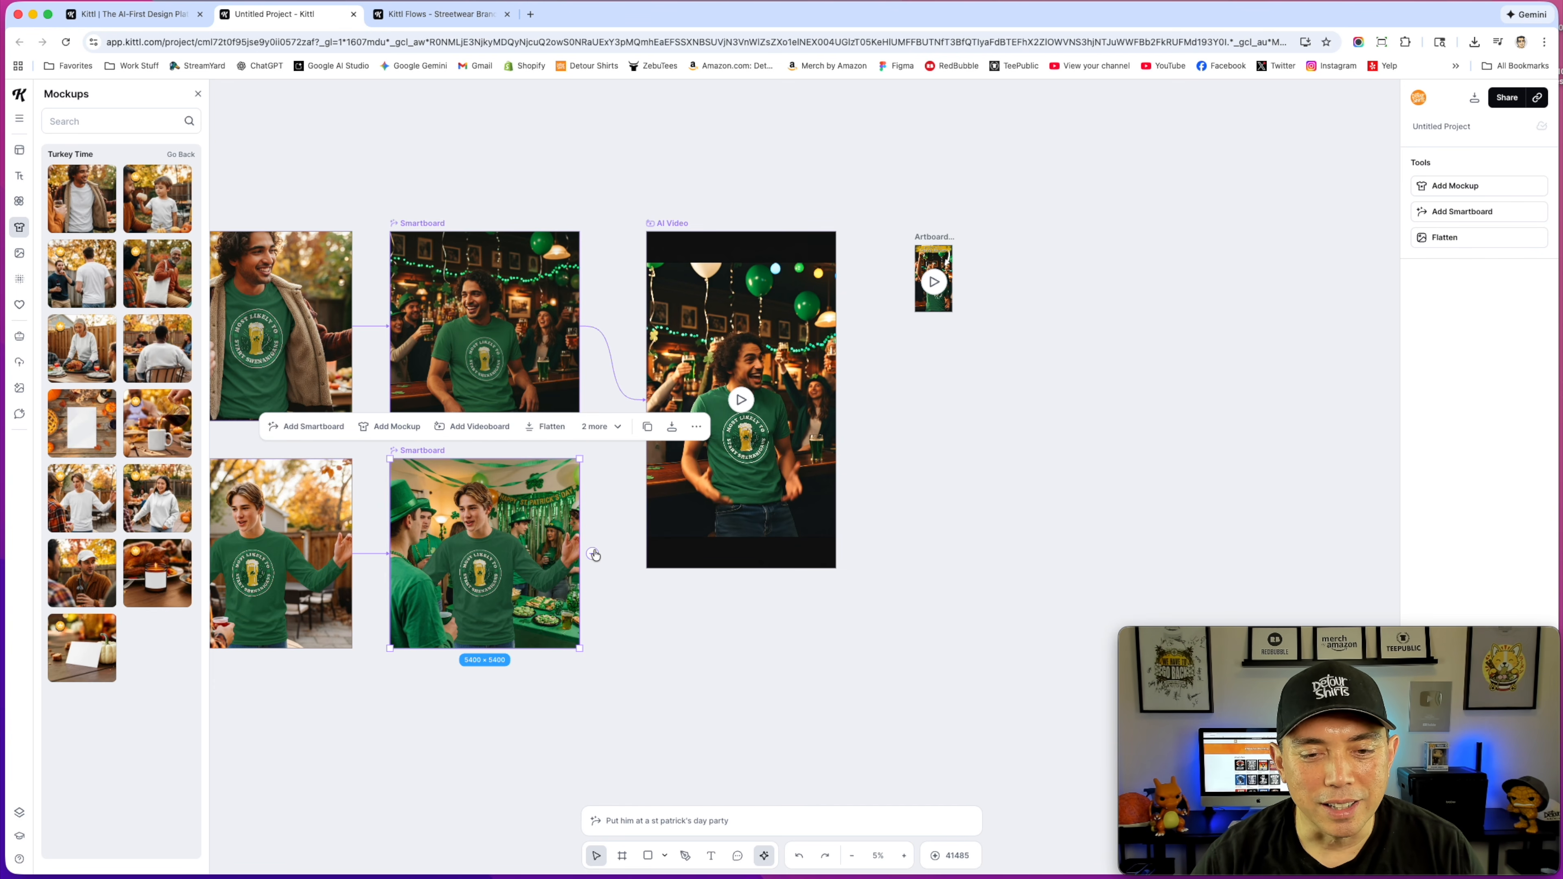
Step: Connect a new AI Video board to the second party image's Smartboard and set its aspect ratio to 9:16
left_click(593, 556)
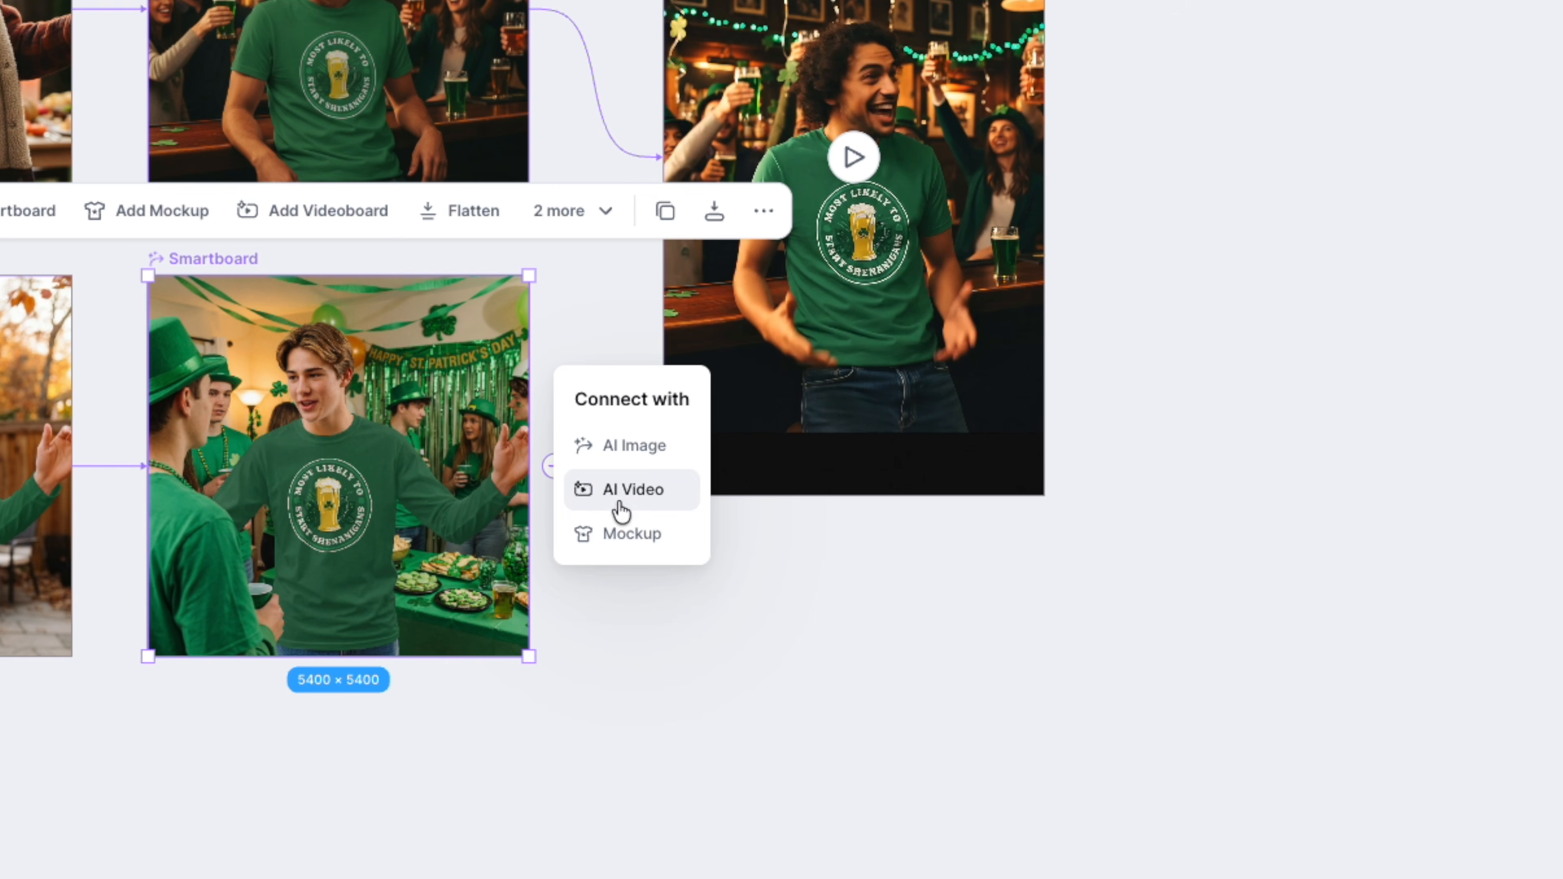
left_click(618, 493)
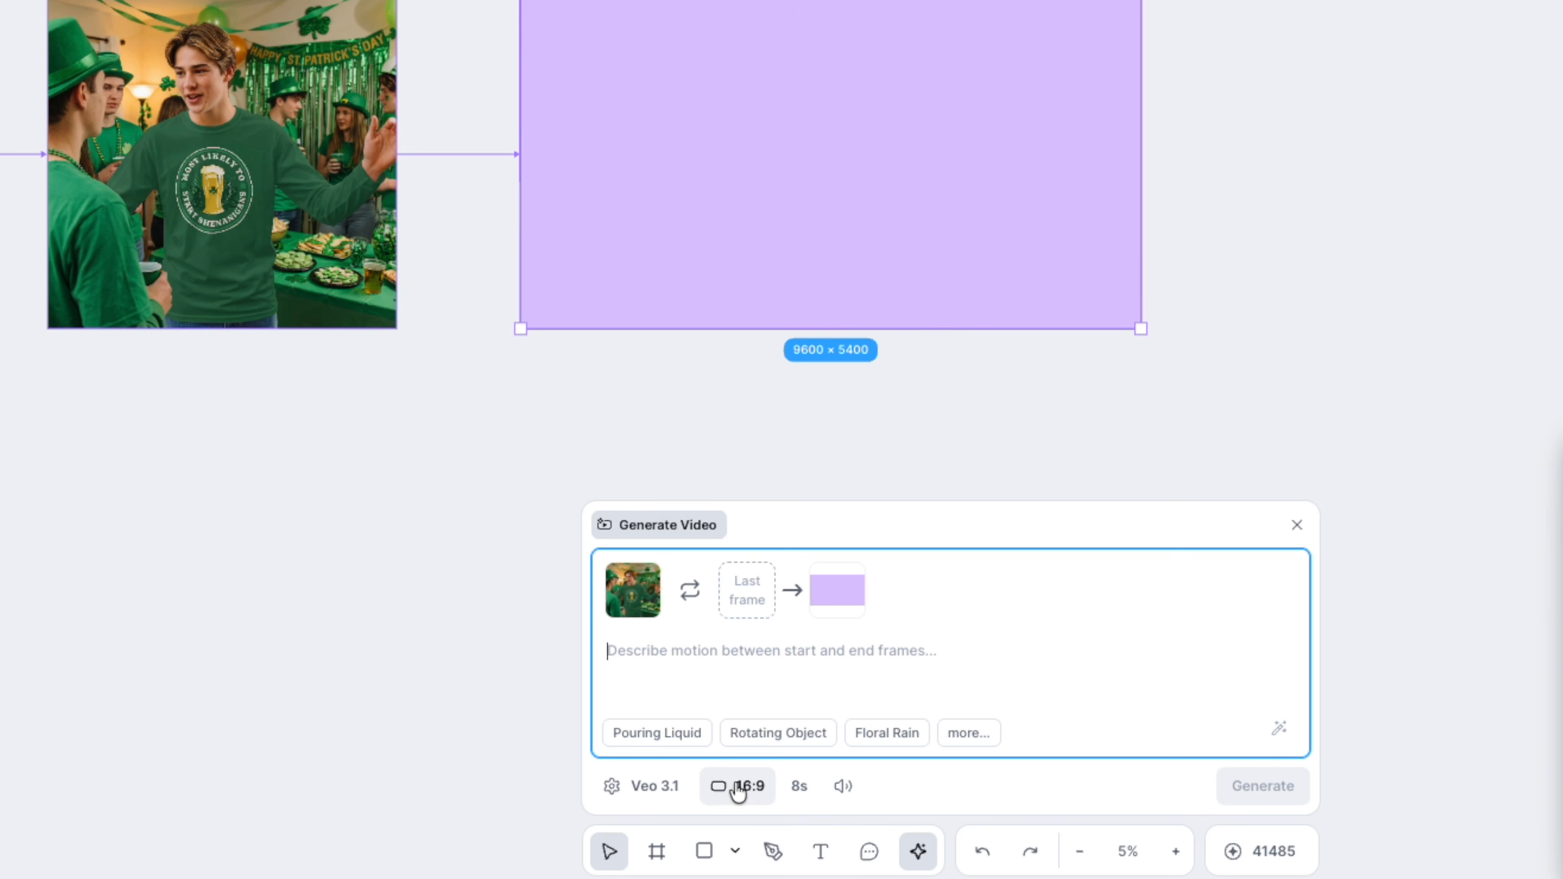
left_click(738, 791)
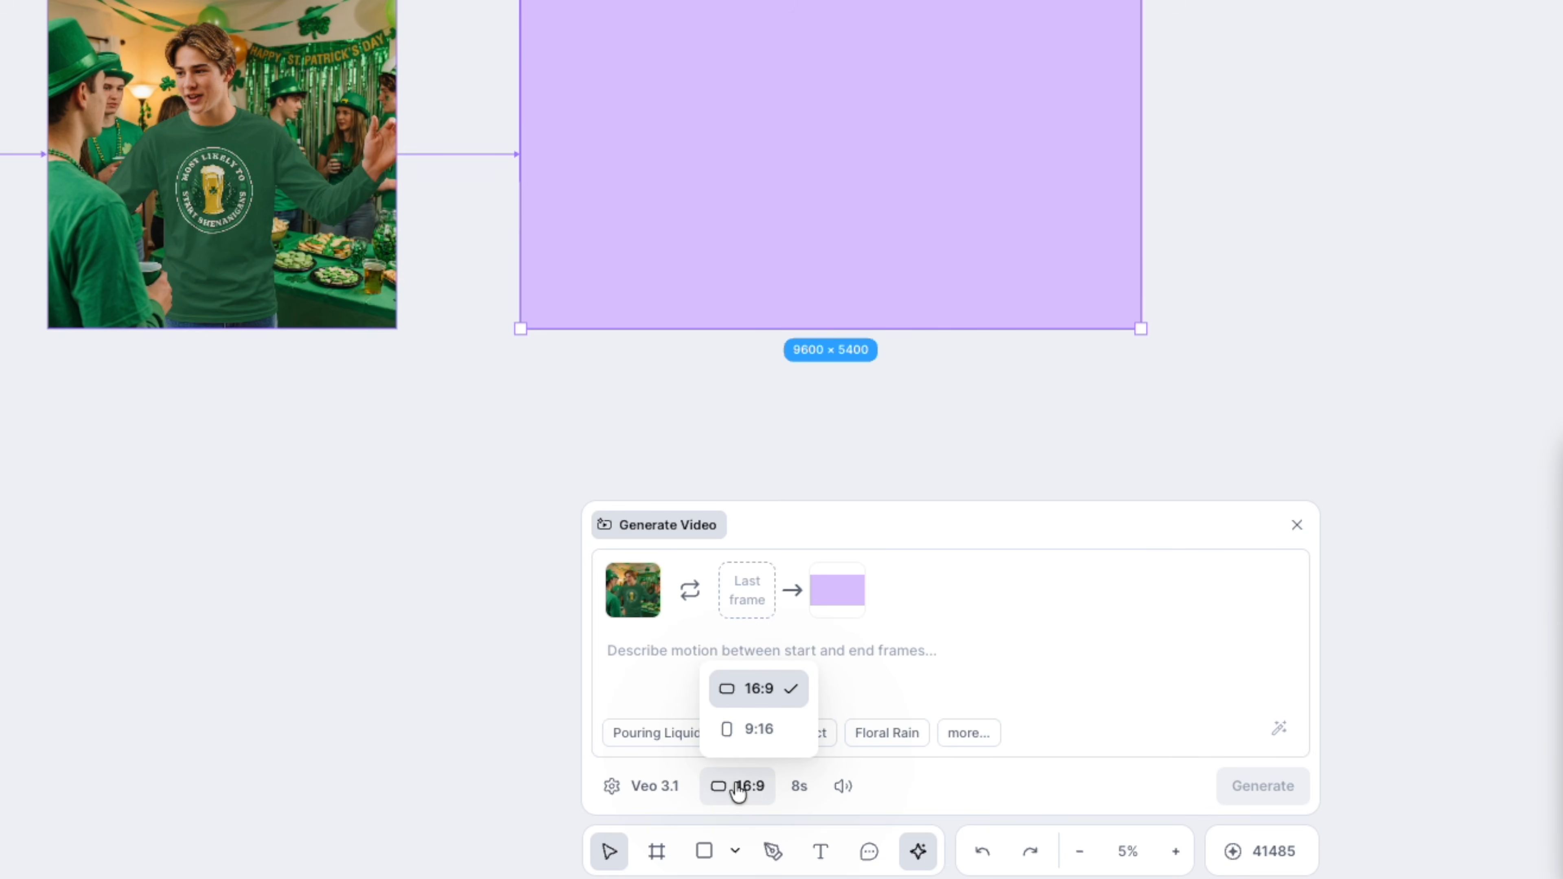
left_click(752, 733)
Step: Move the new video board down below the existing AI Video and set its aspect ratio to 16:9
left_click_drag(717, 185, 716, 444)
scroll(1341, 136, "down", 5)
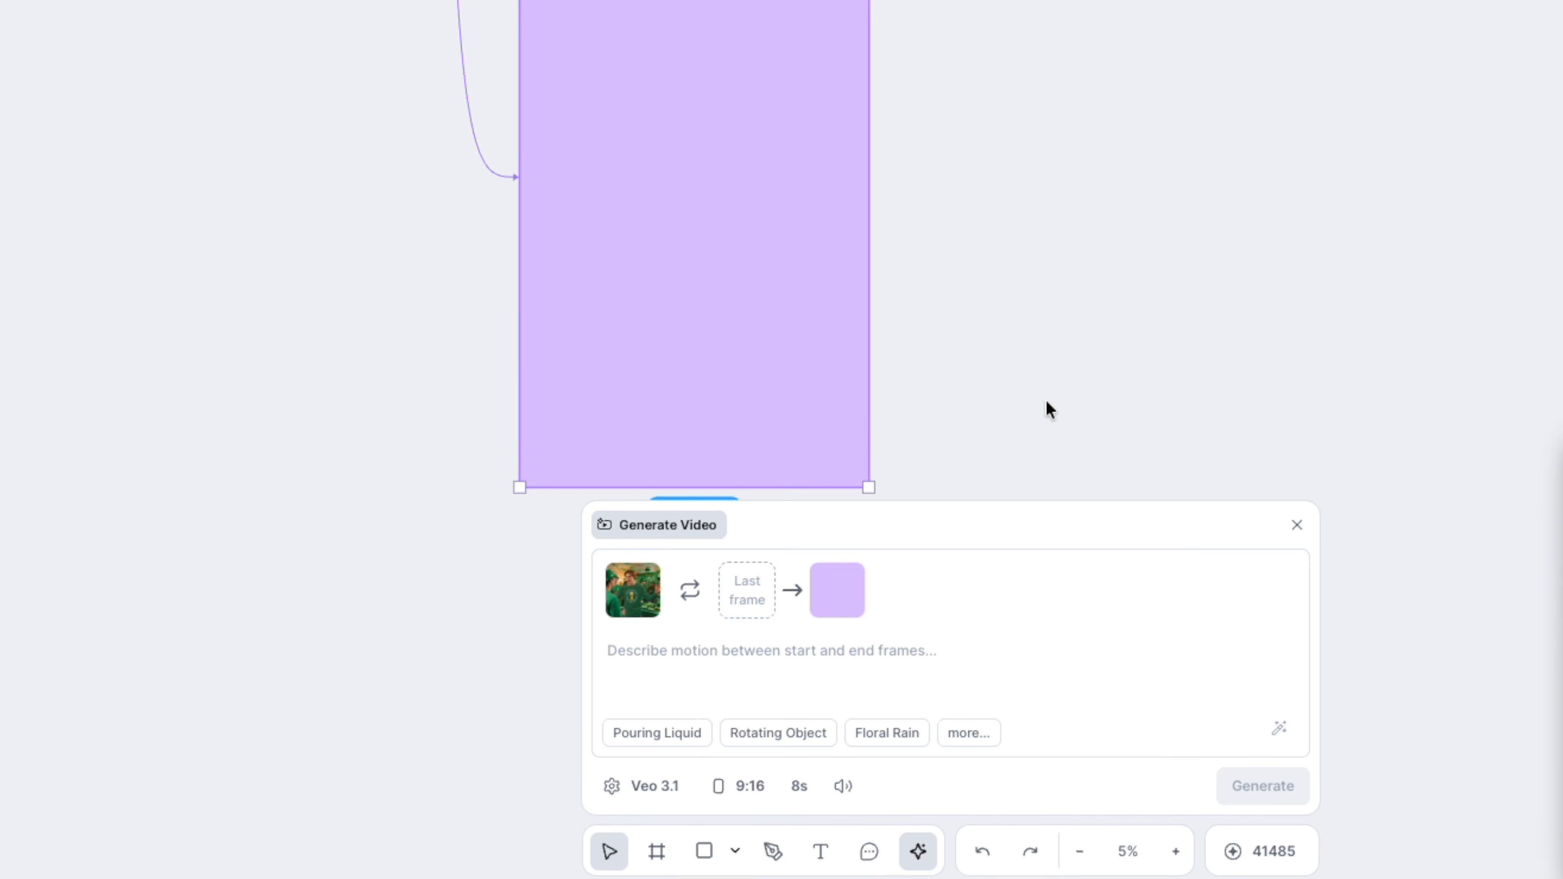
scroll(1049, 409, "down", 2)
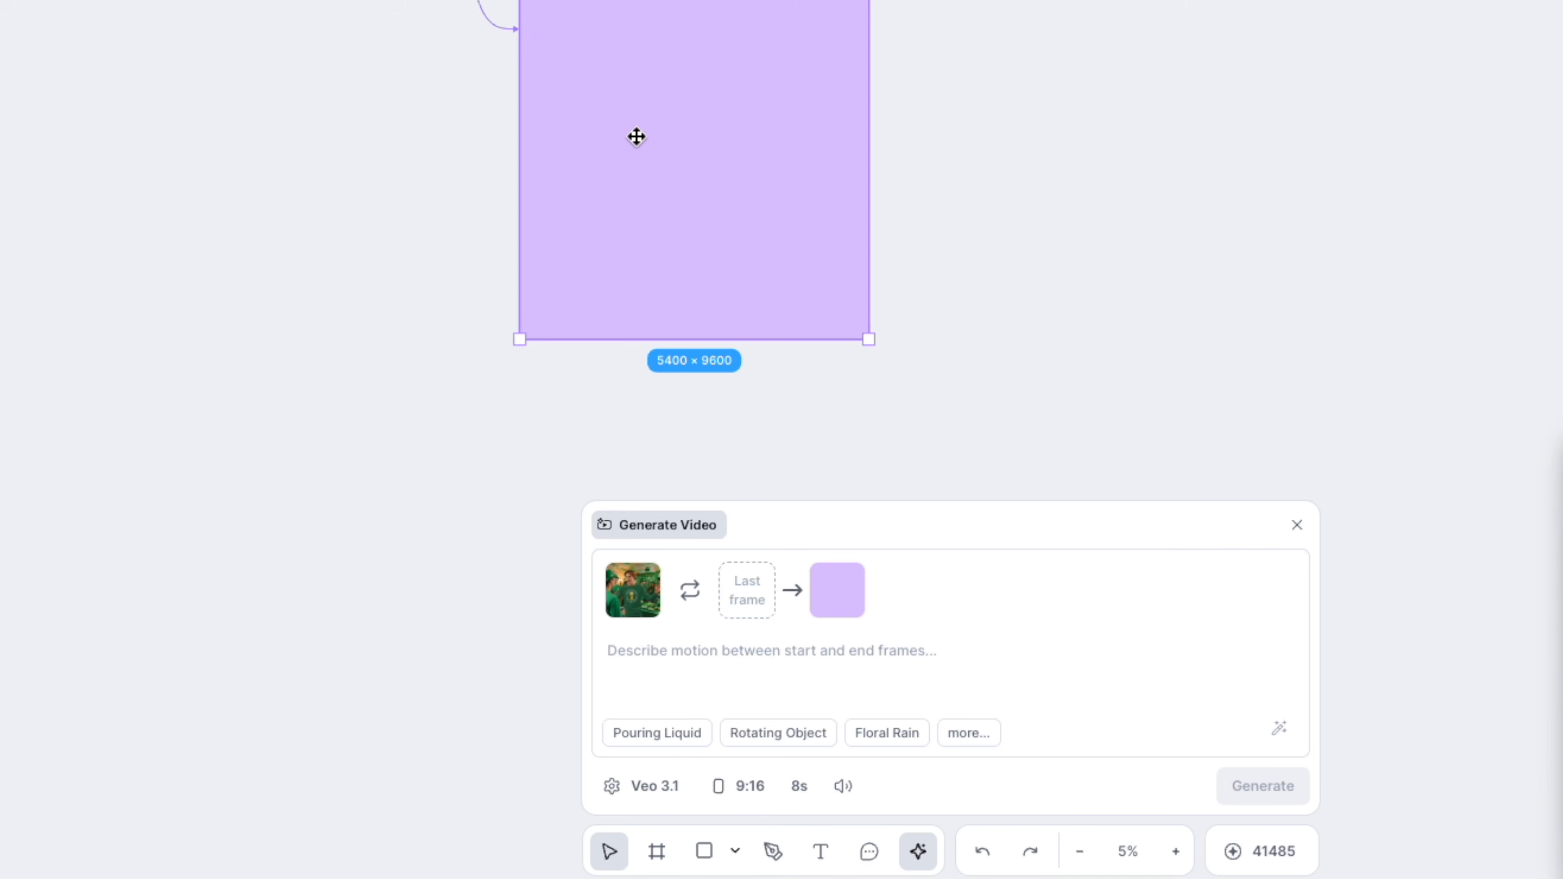
left_click(748, 790)
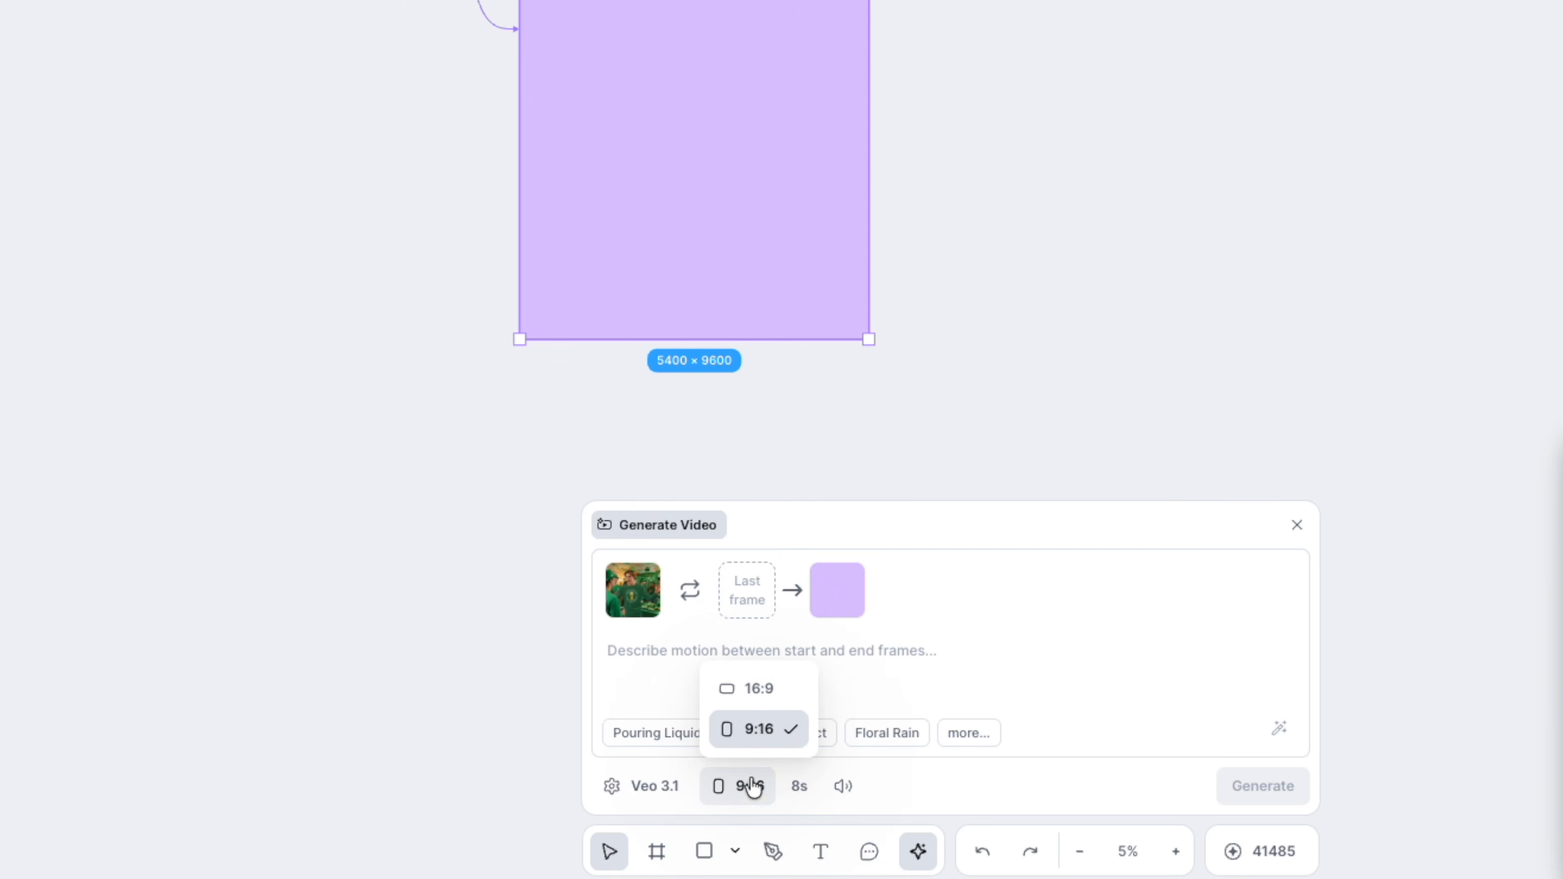
left_click(753, 690)
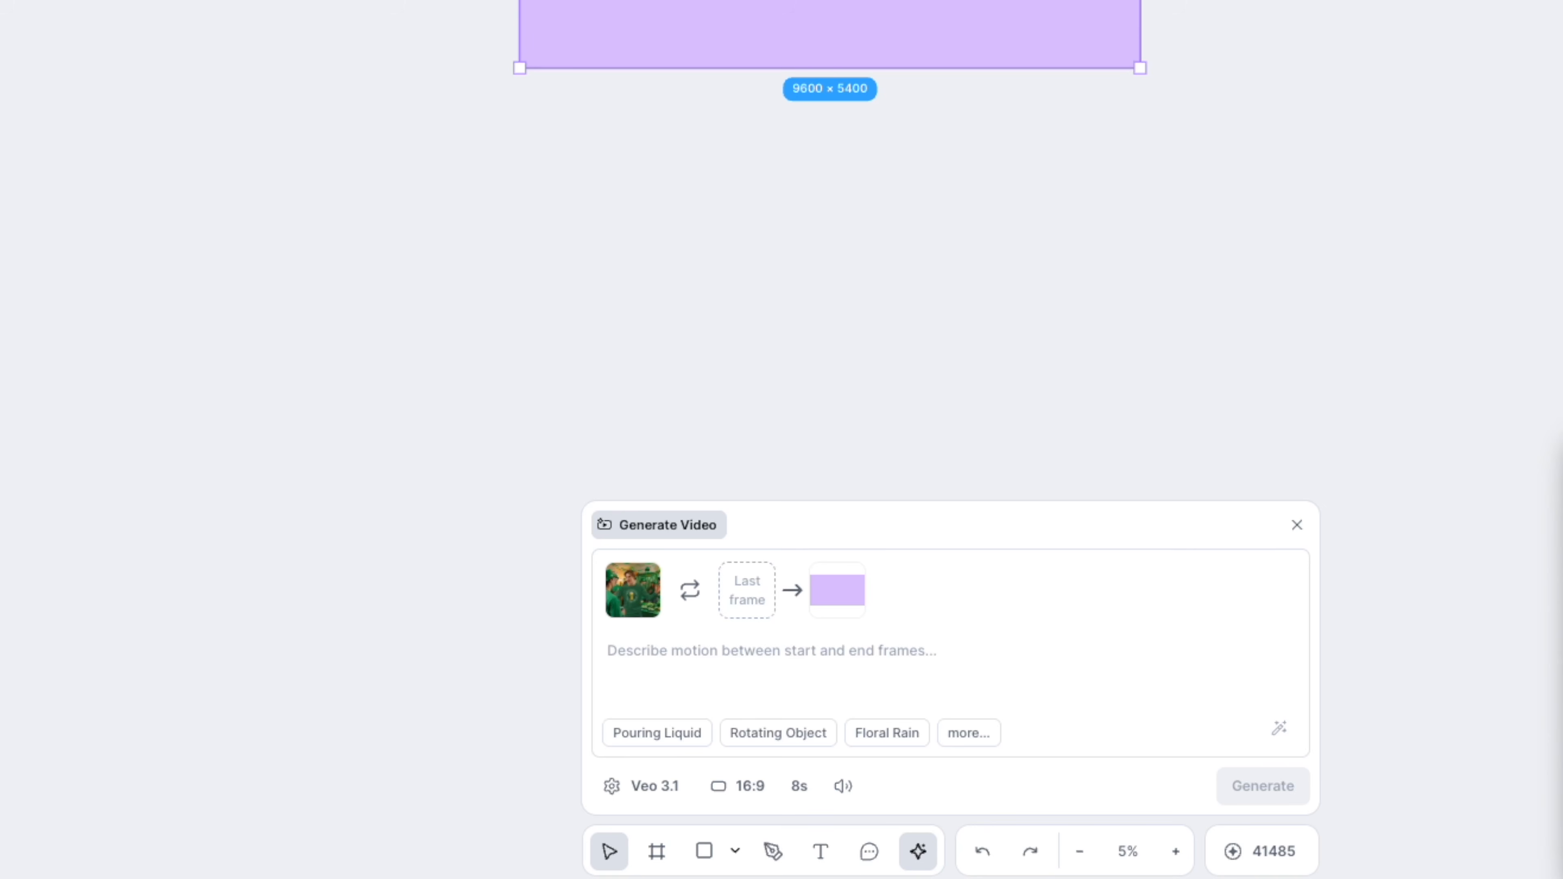
Step: Compare the available video models and their per-second costs, and choose Kling 2.5 Turbo Pro
left_click(637, 800)
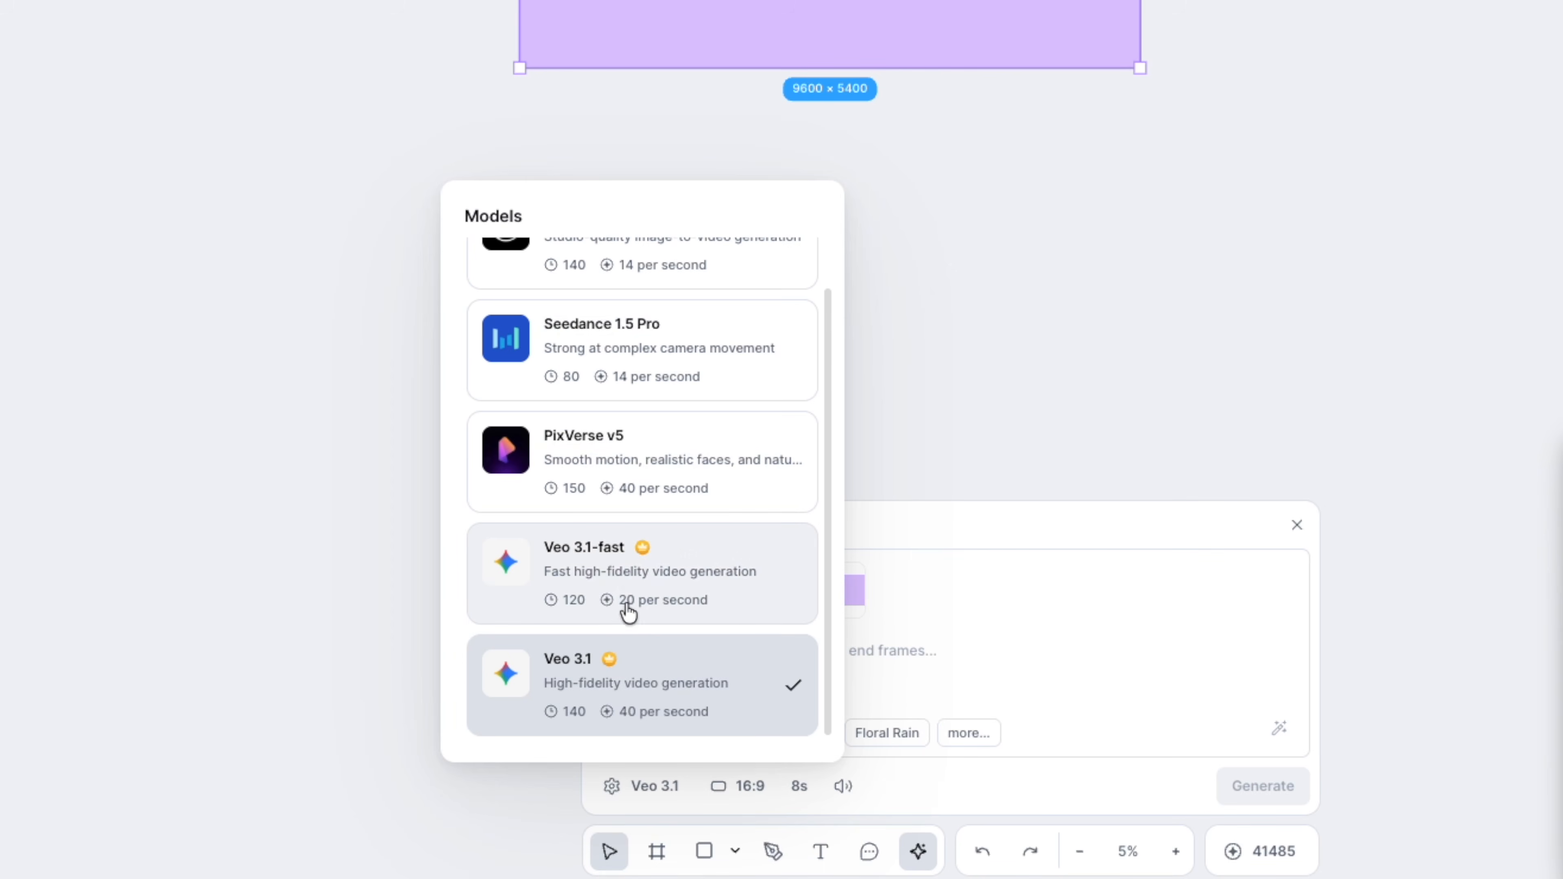
scroll(628, 611, "up", 1)
scroll(609, 363, "down", 1)
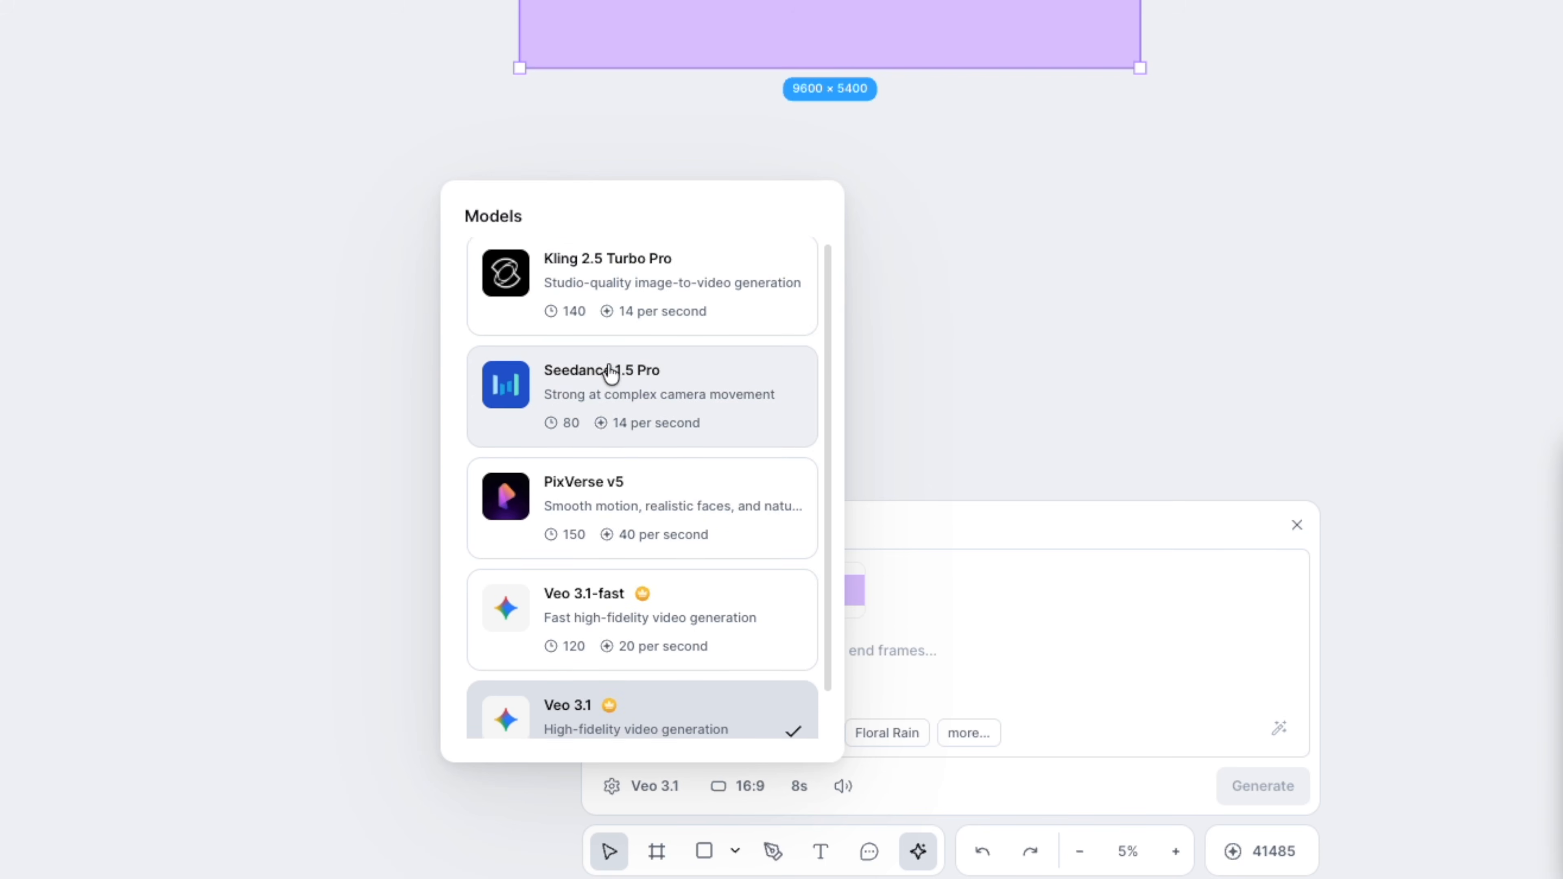
scroll(593, 492, "down", 1)
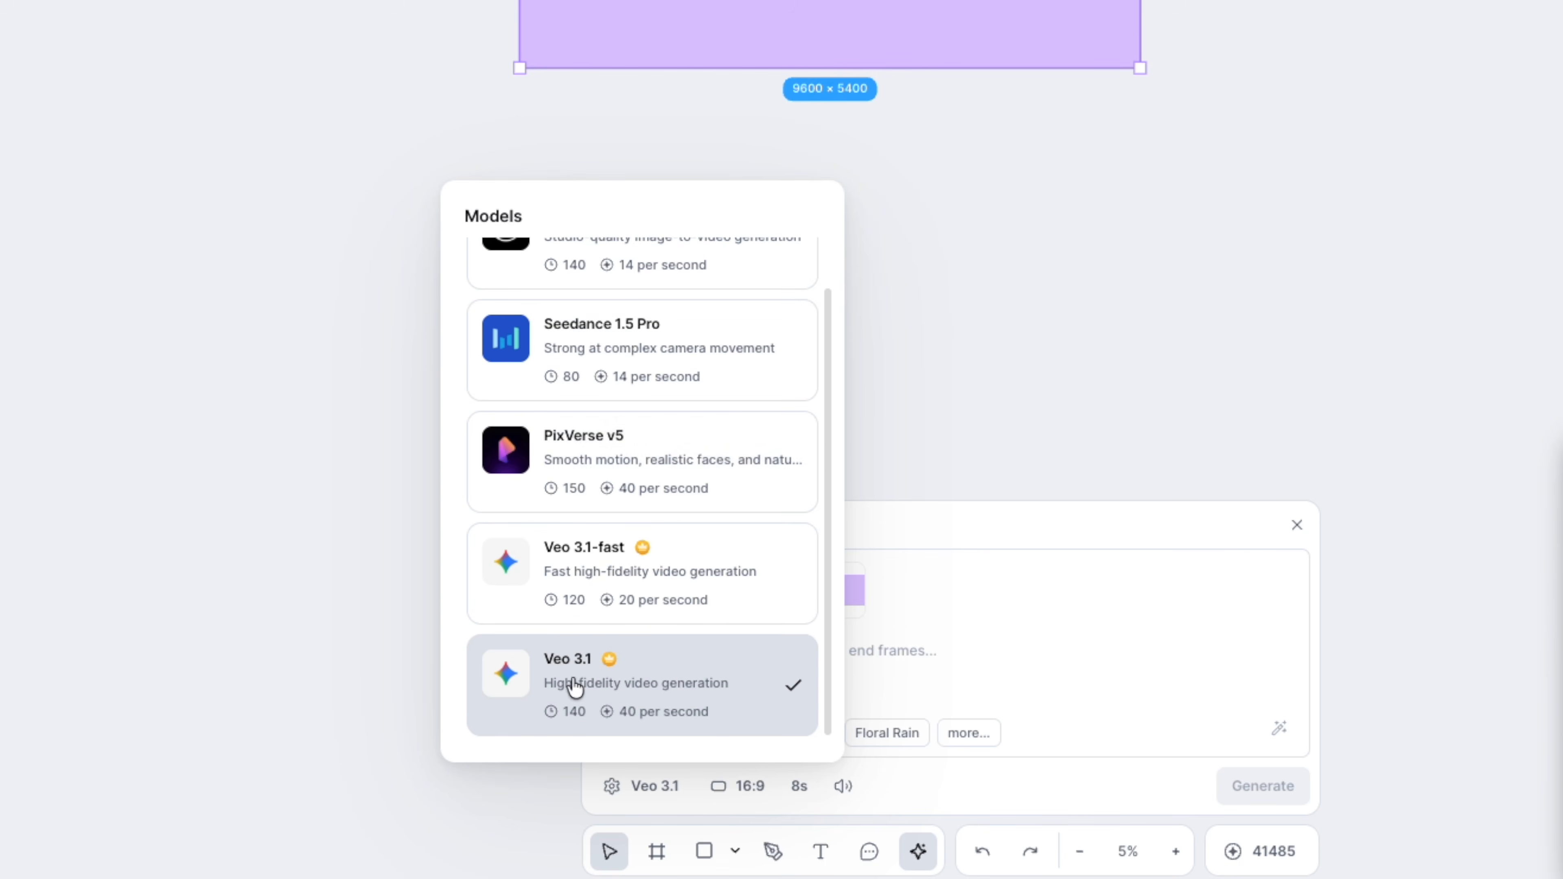
scroll(586, 586, "up", 1)
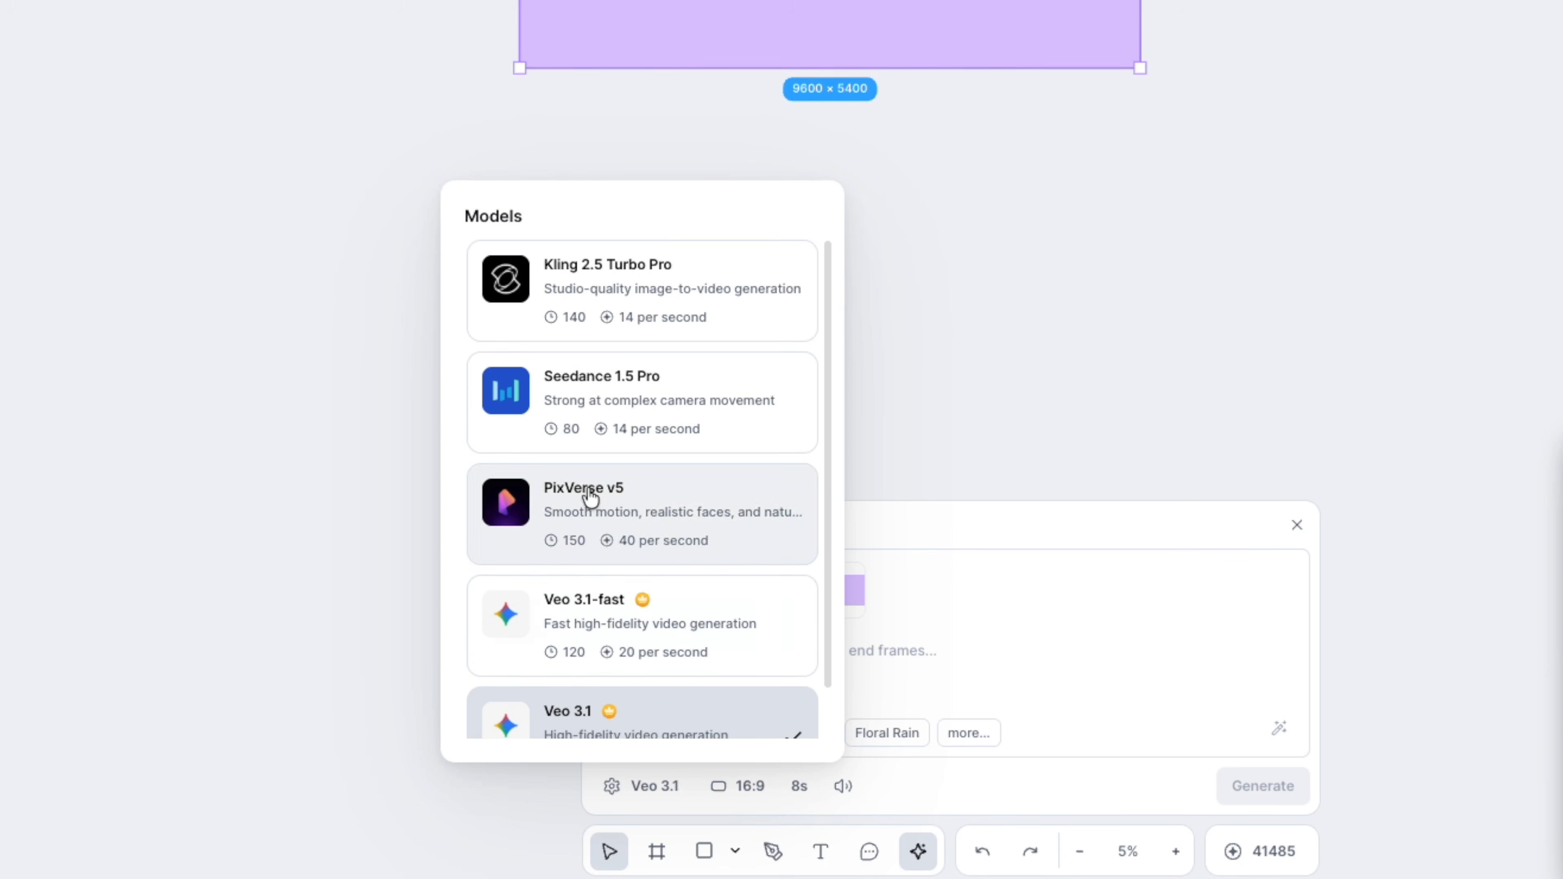
left_click(555, 314)
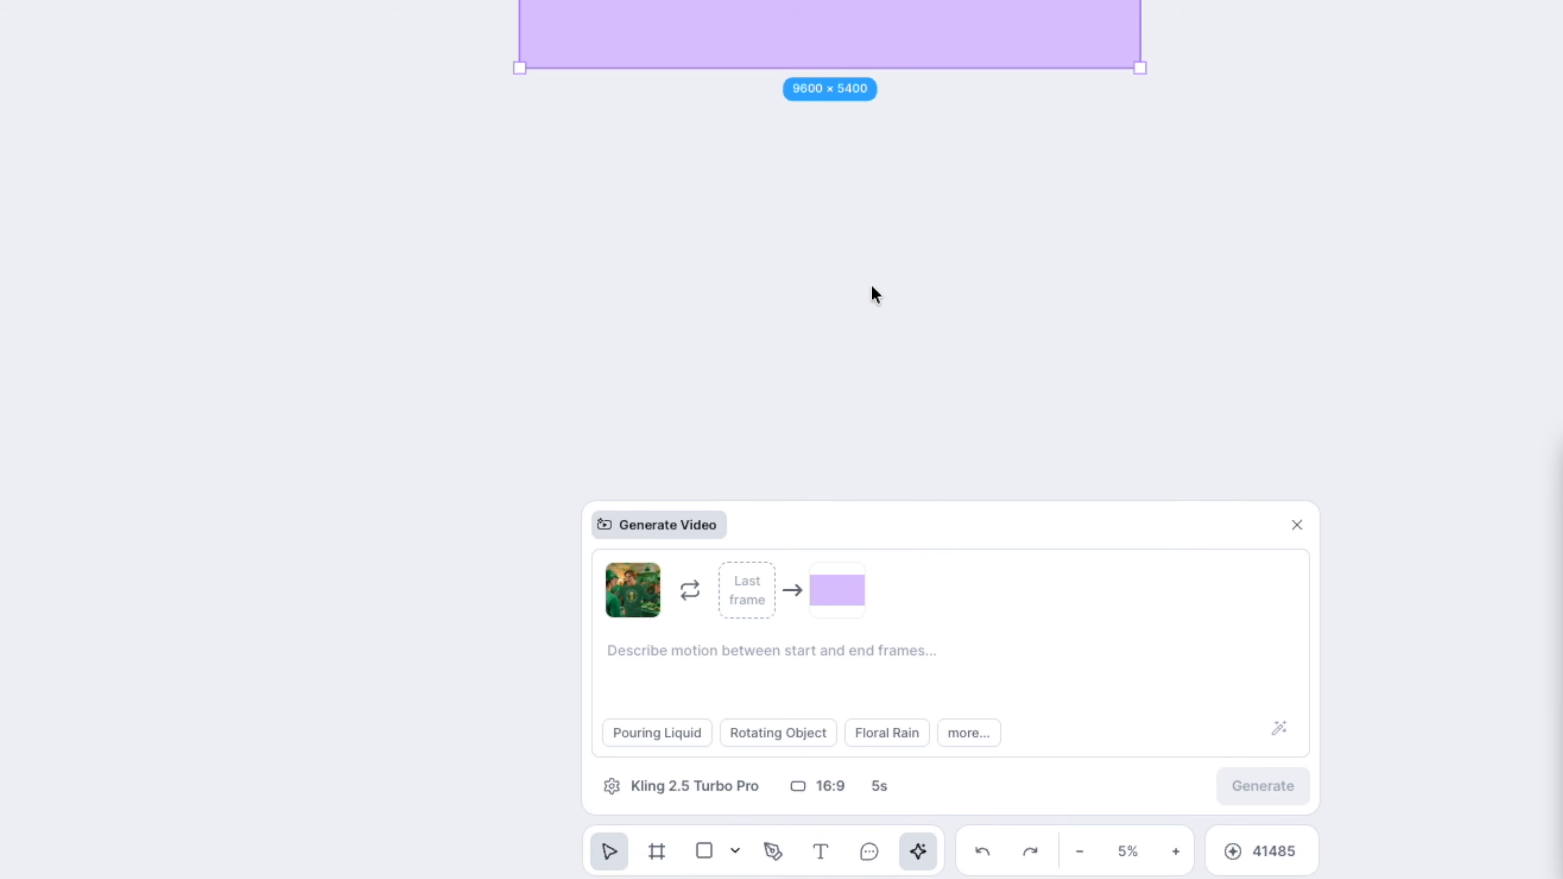
Step: Enter the video prompt "Have him having fun and creating shenanigans" and open the duration options
left_click(659, 650)
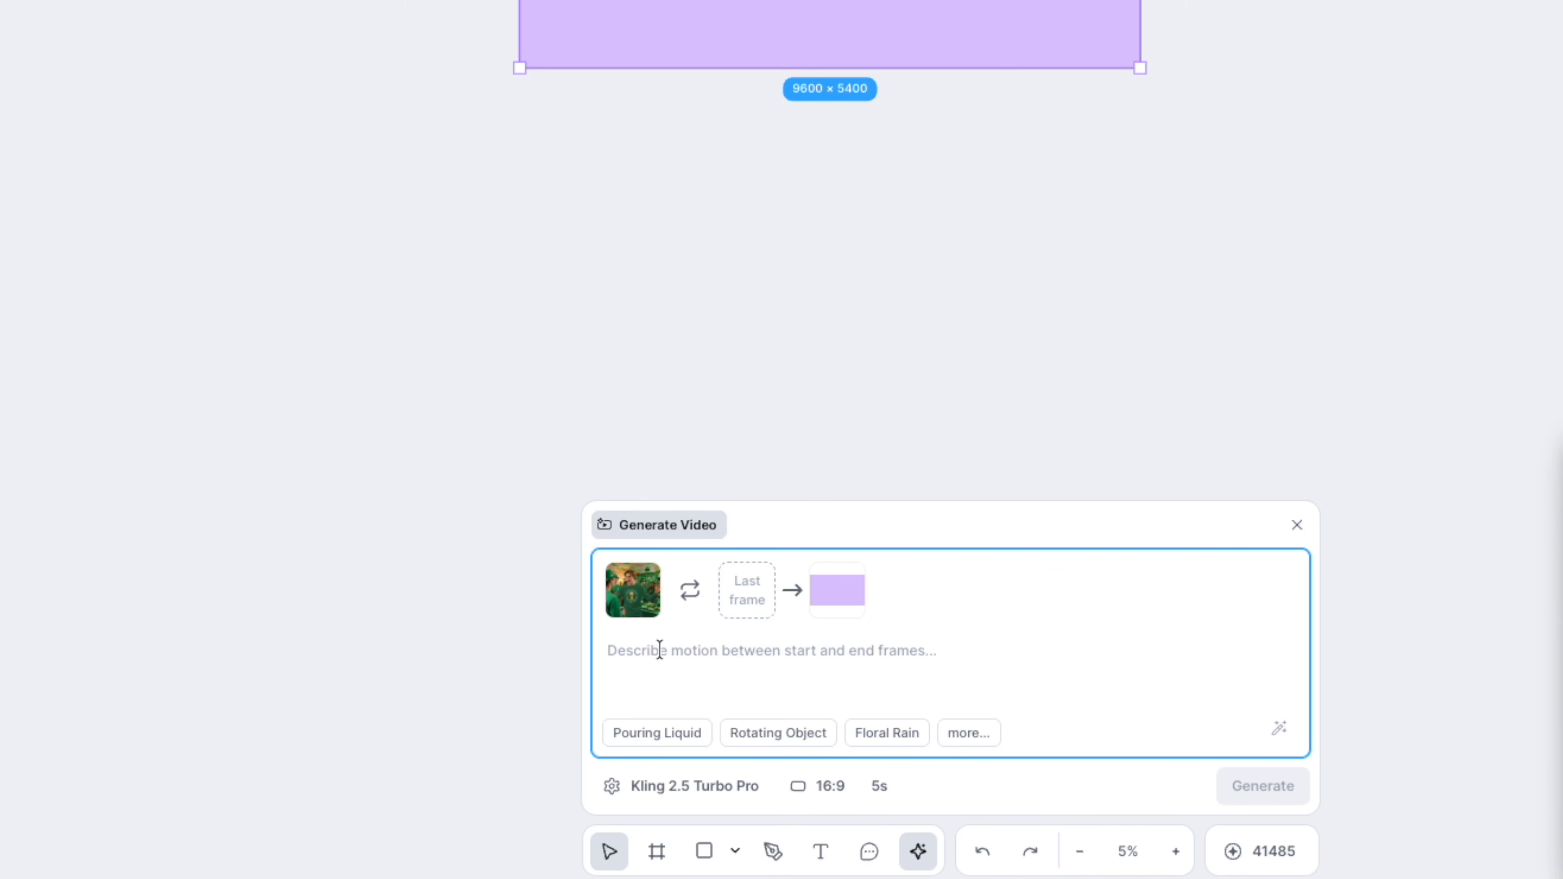
type("Ha")
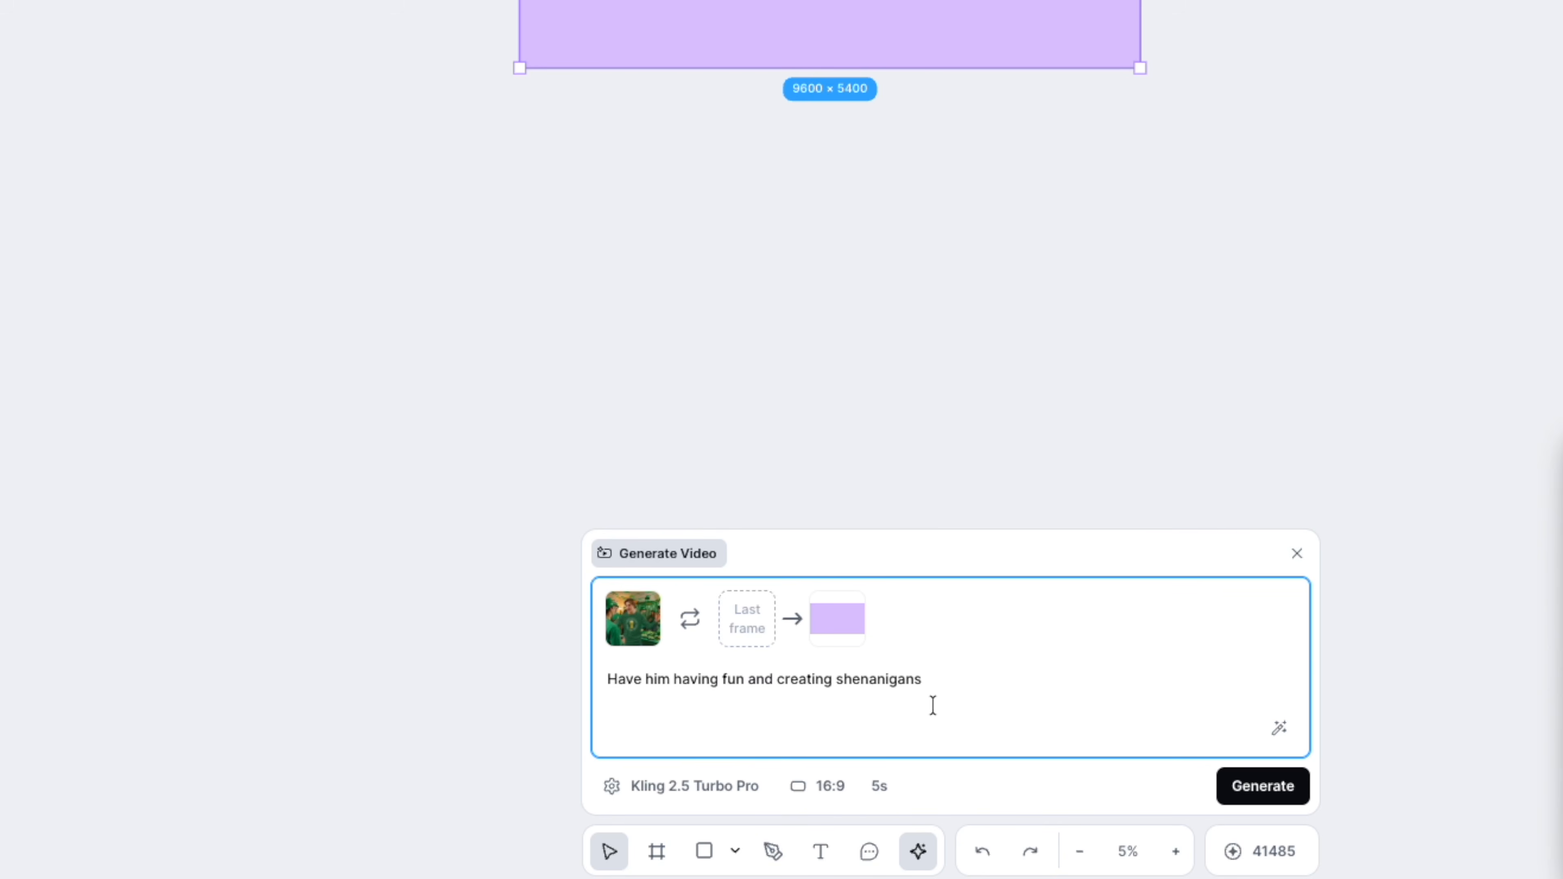
left_click(880, 788)
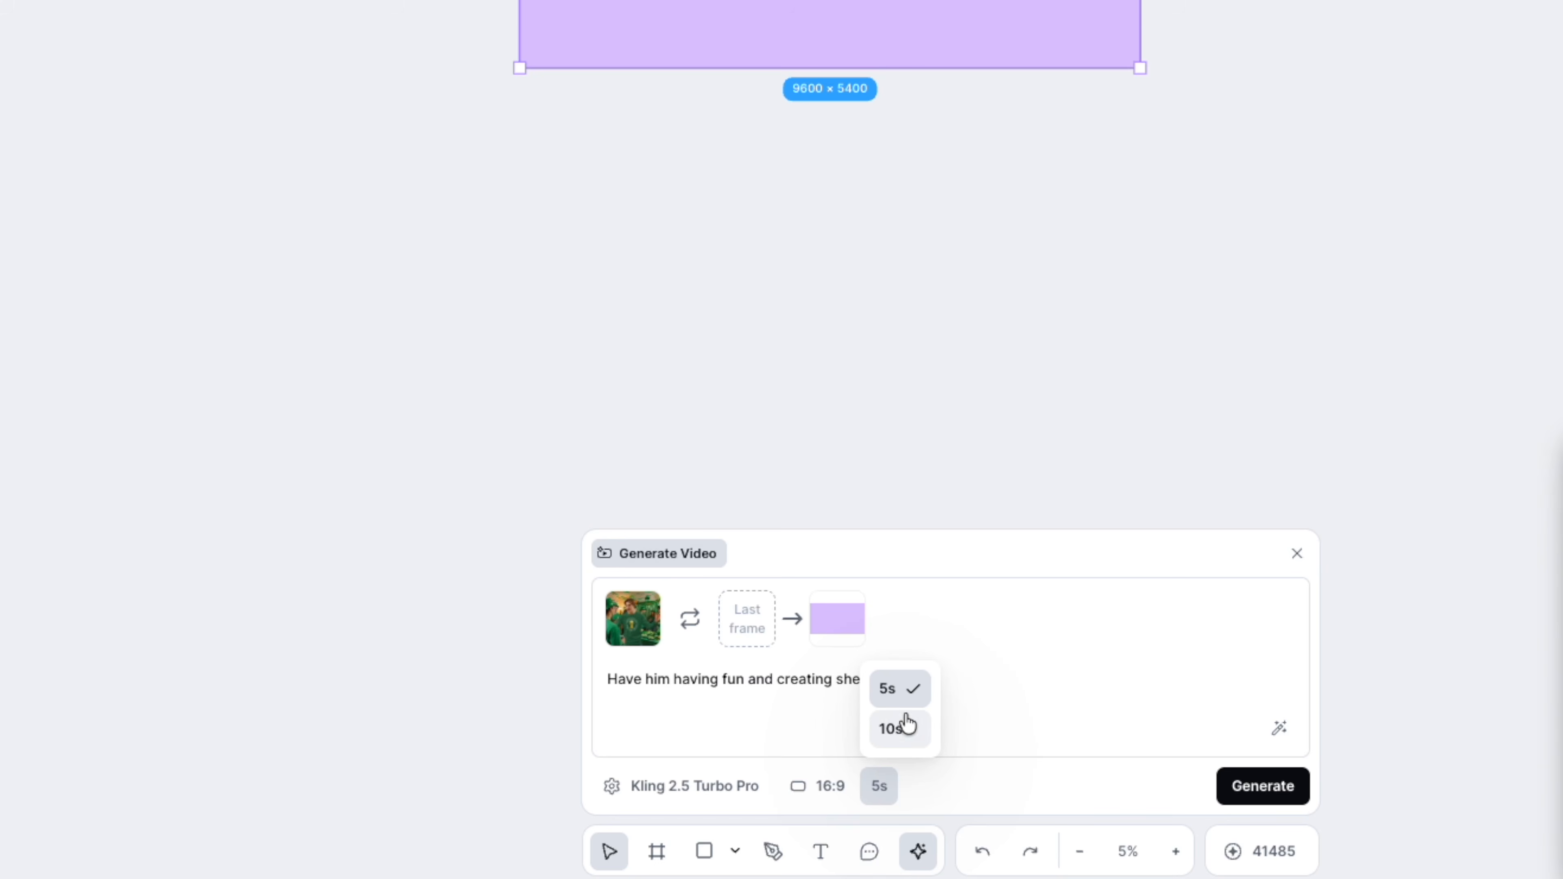
Step: Review the video models' costs again and recheck the durations offered for Kling 2.5 Turbo Pro
left_click(674, 794)
scroll(654, 468, "down", 1)
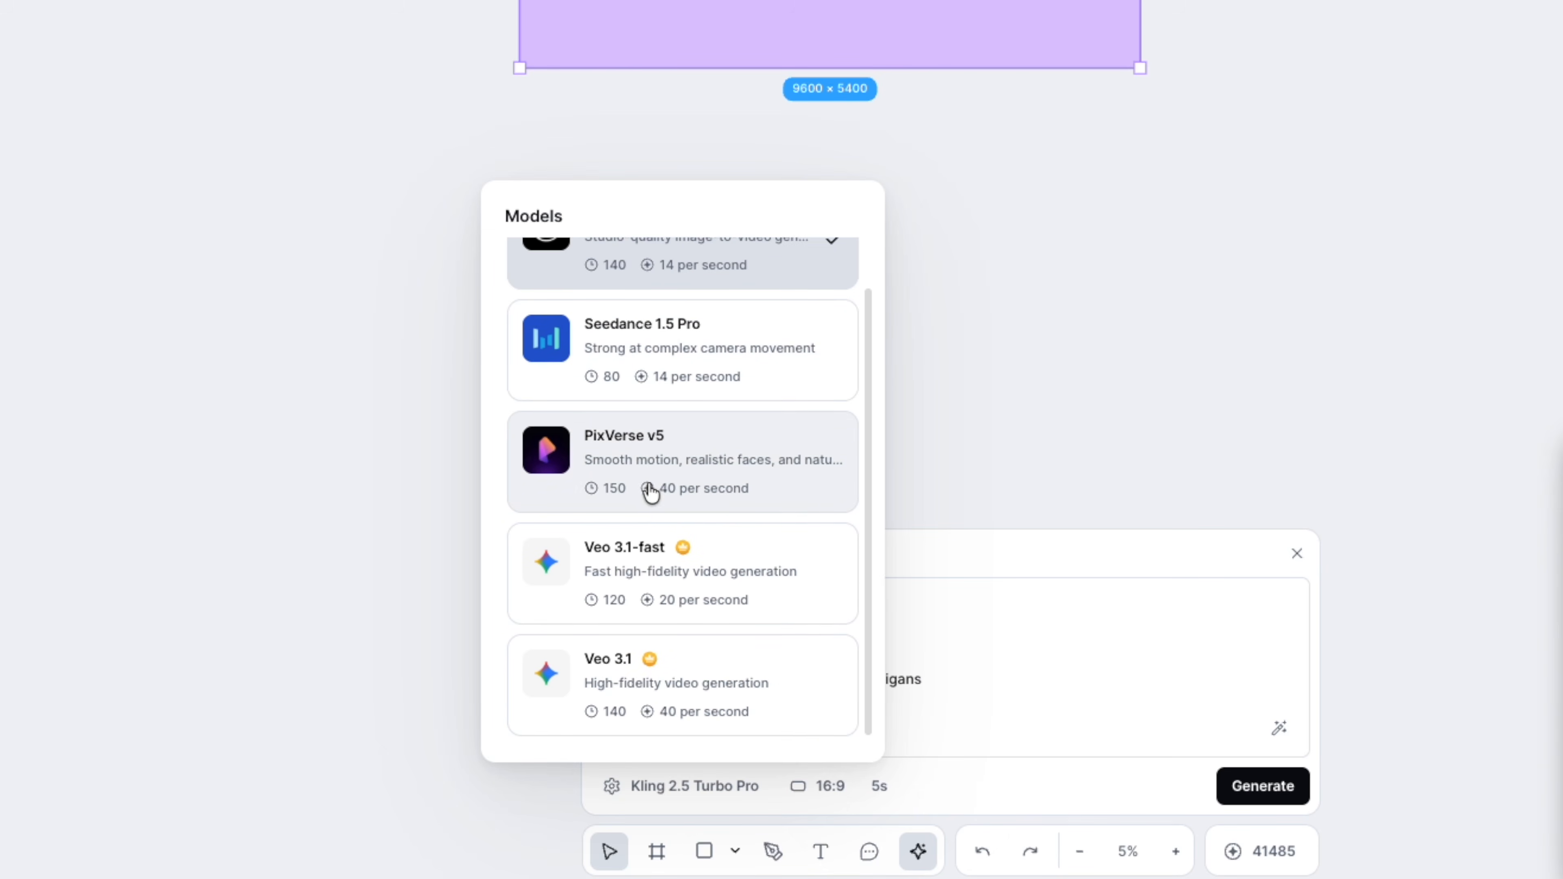
scroll(654, 512, "up", 1)
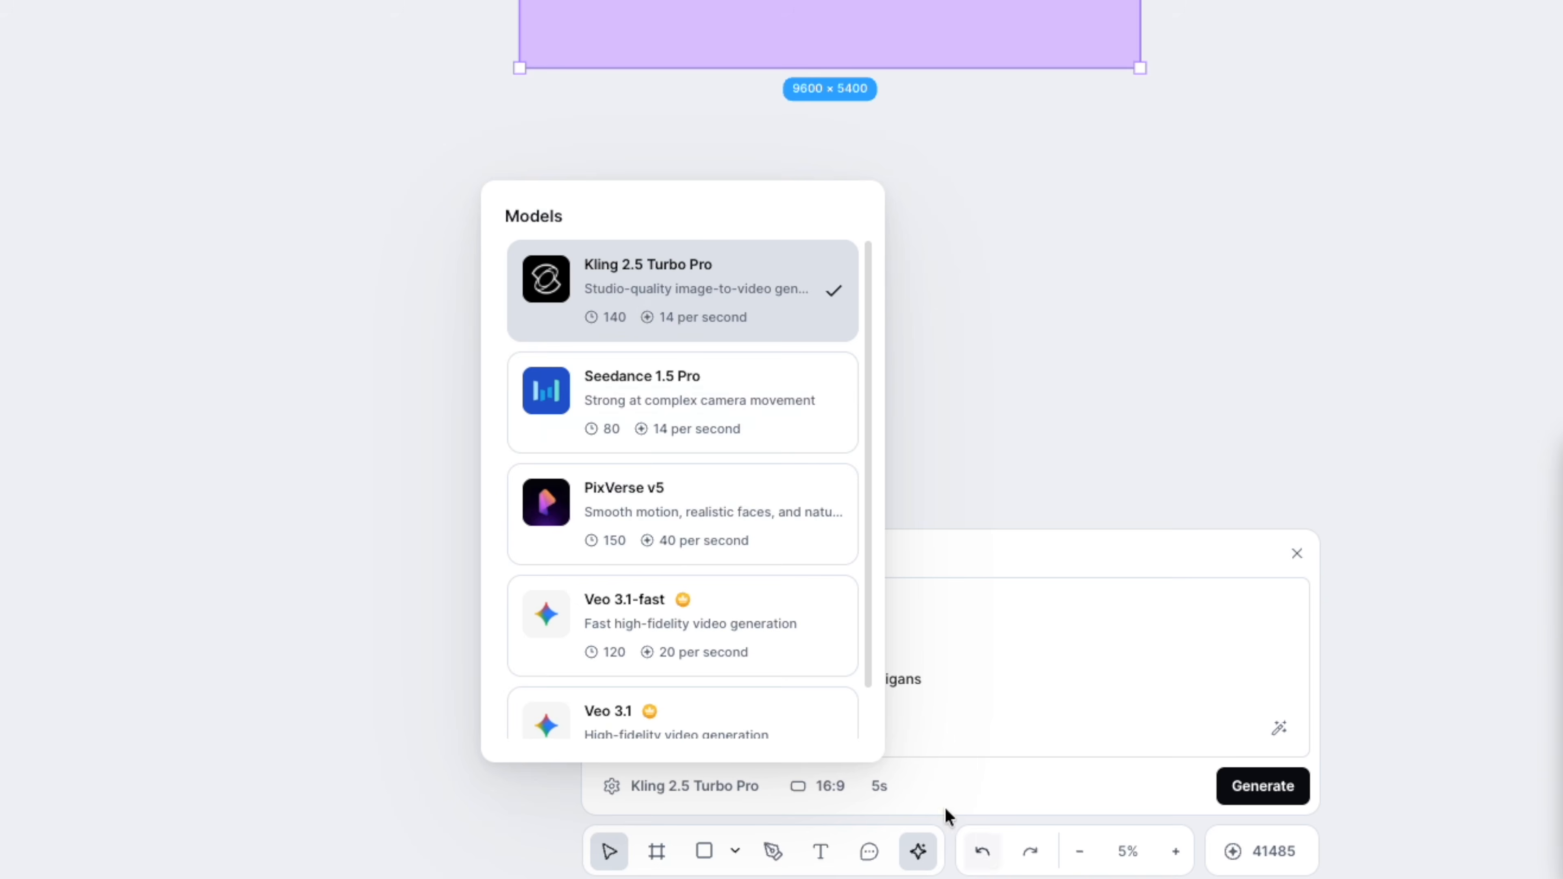
left_click(888, 793)
left_click(888, 793)
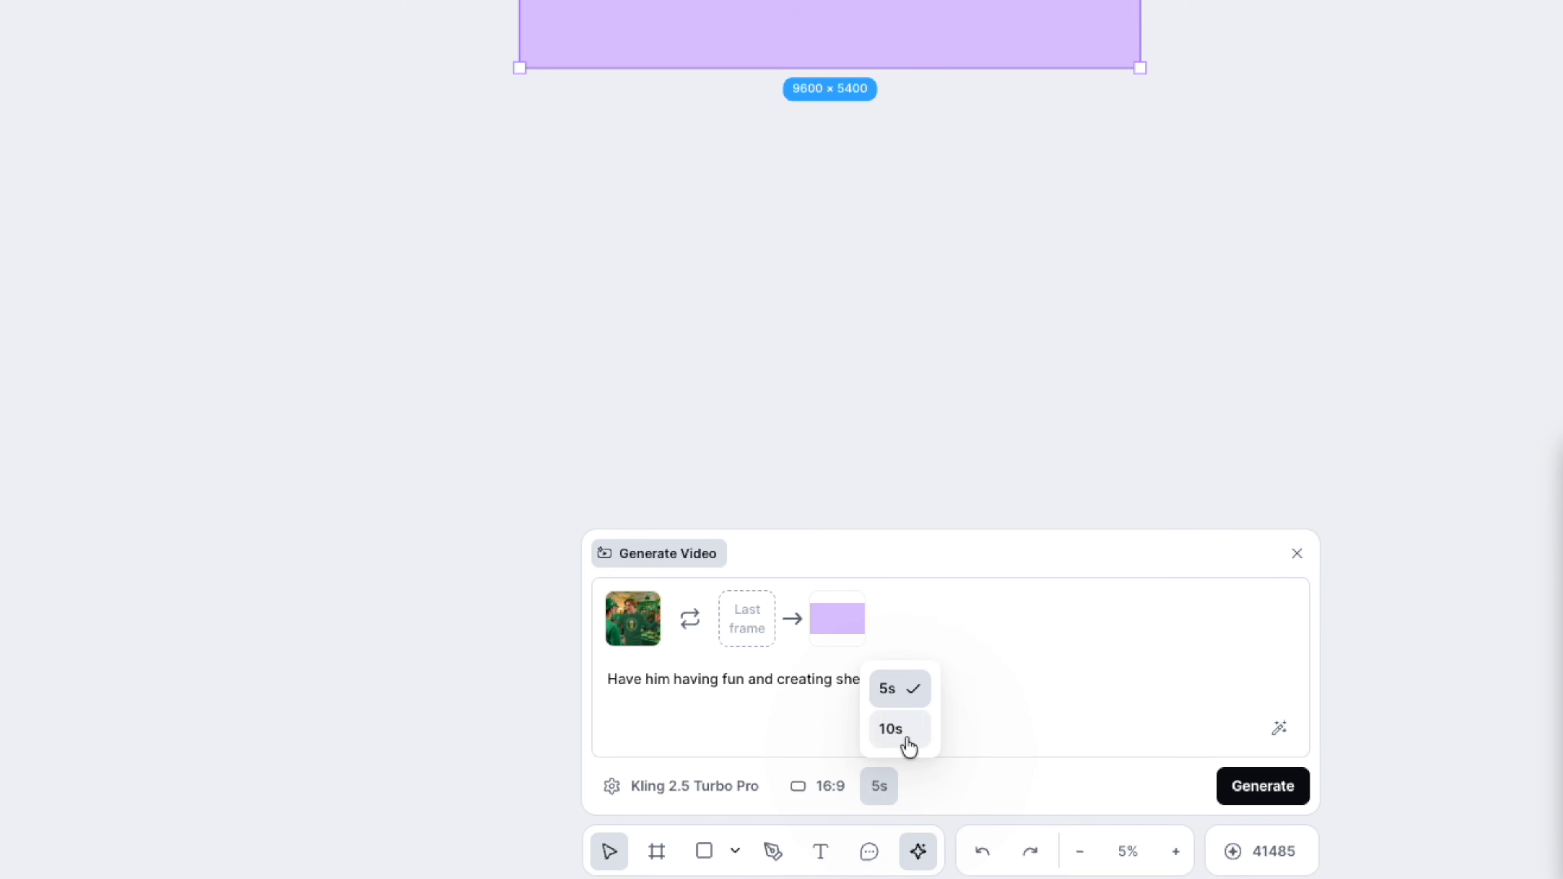
Step: Switch the video model to Veo 3.1 and check its duration and audio options
left_click(674, 794)
scroll(600, 616, "down", 1)
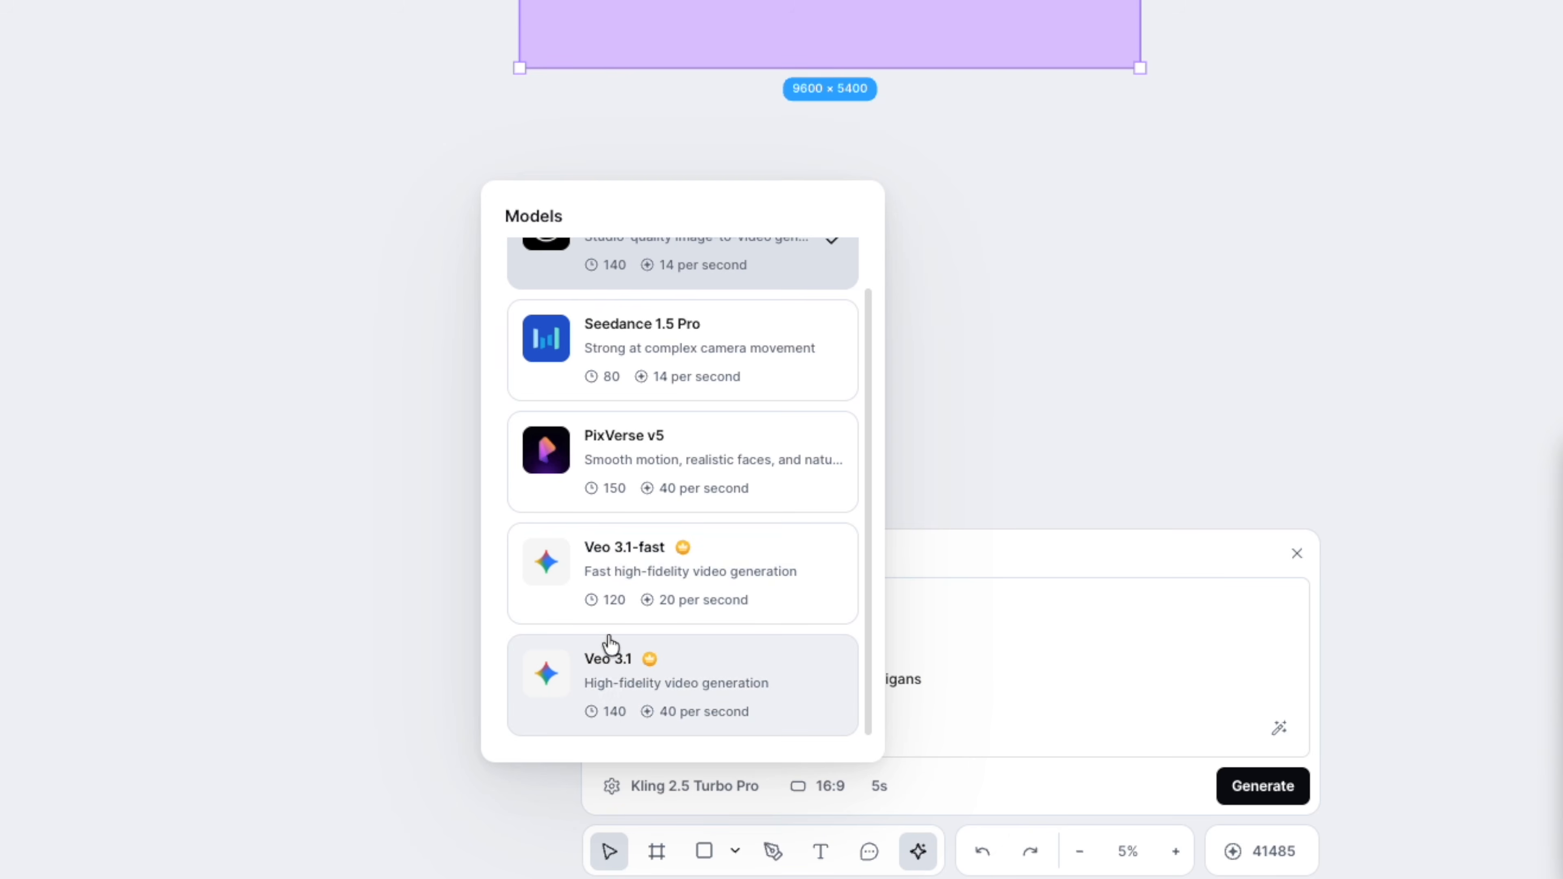
left_click(611, 673)
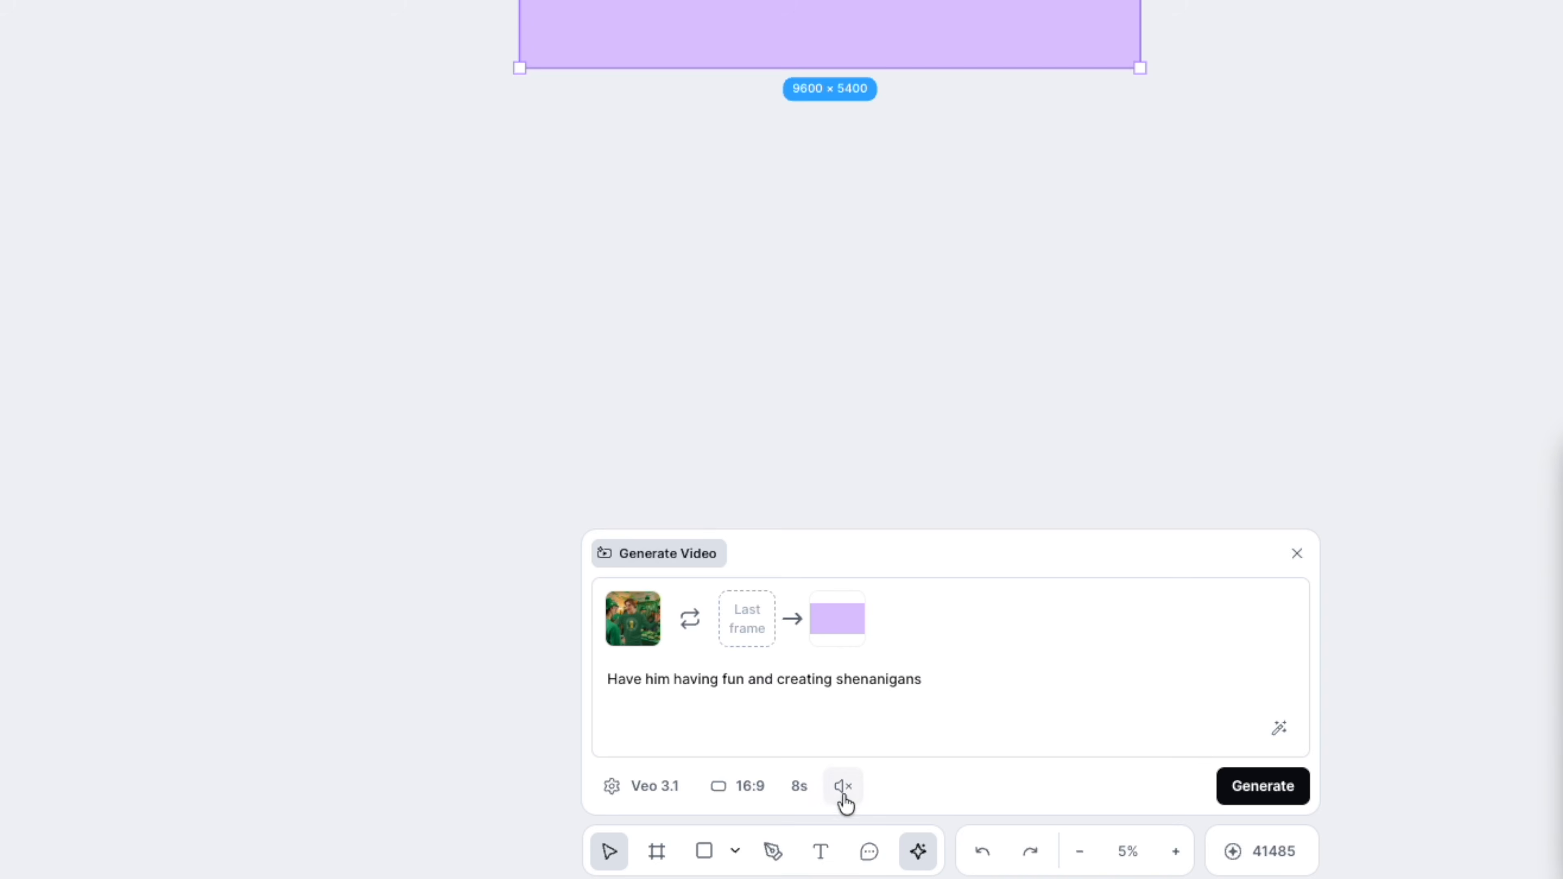
left_click(798, 788)
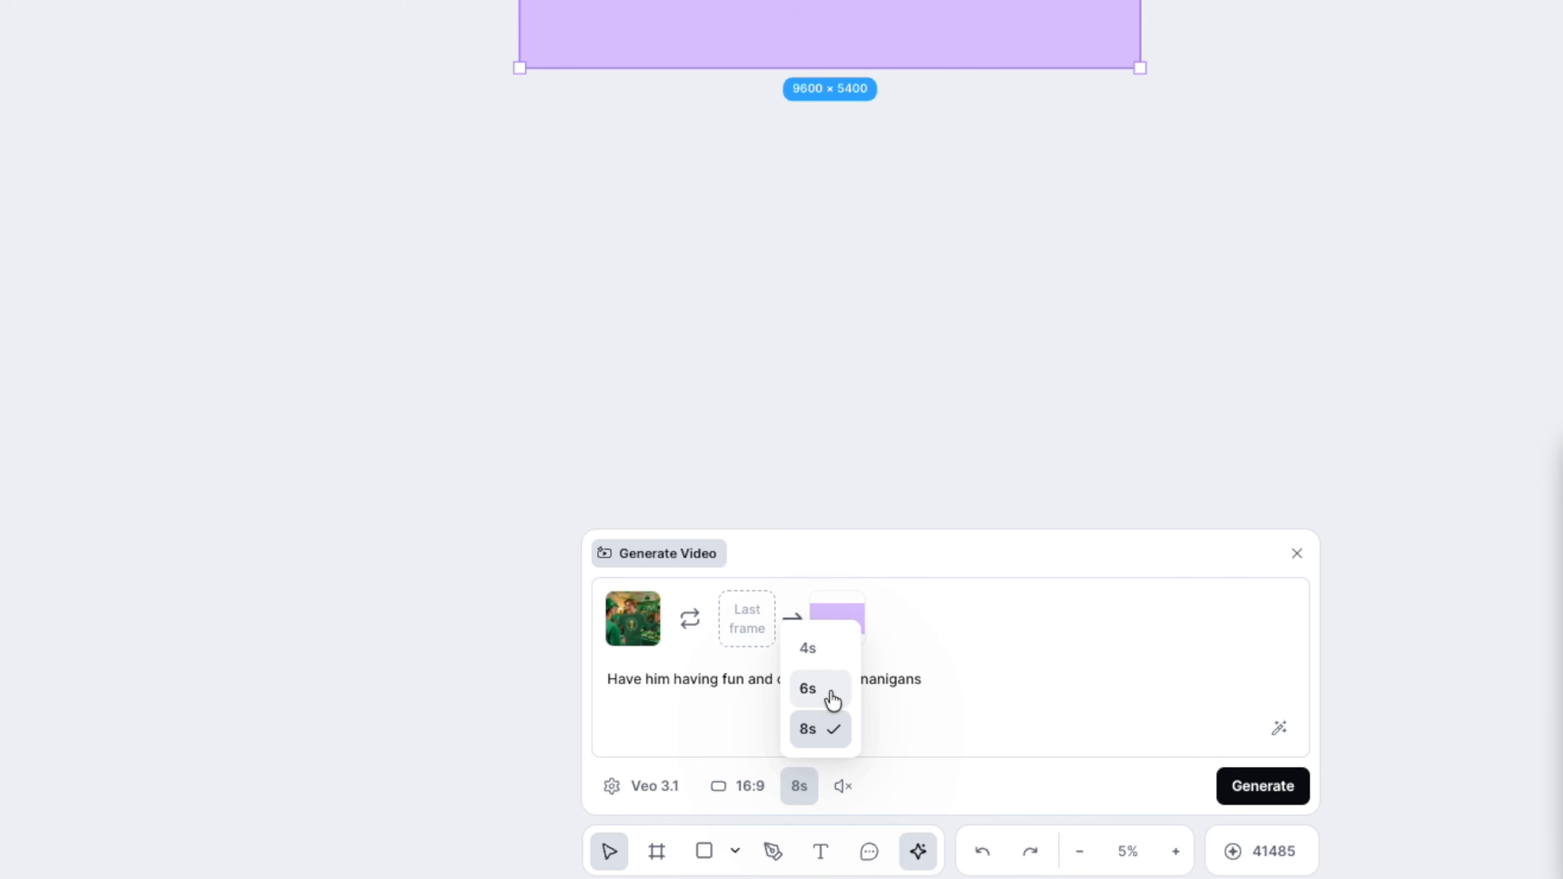
left_click(844, 789)
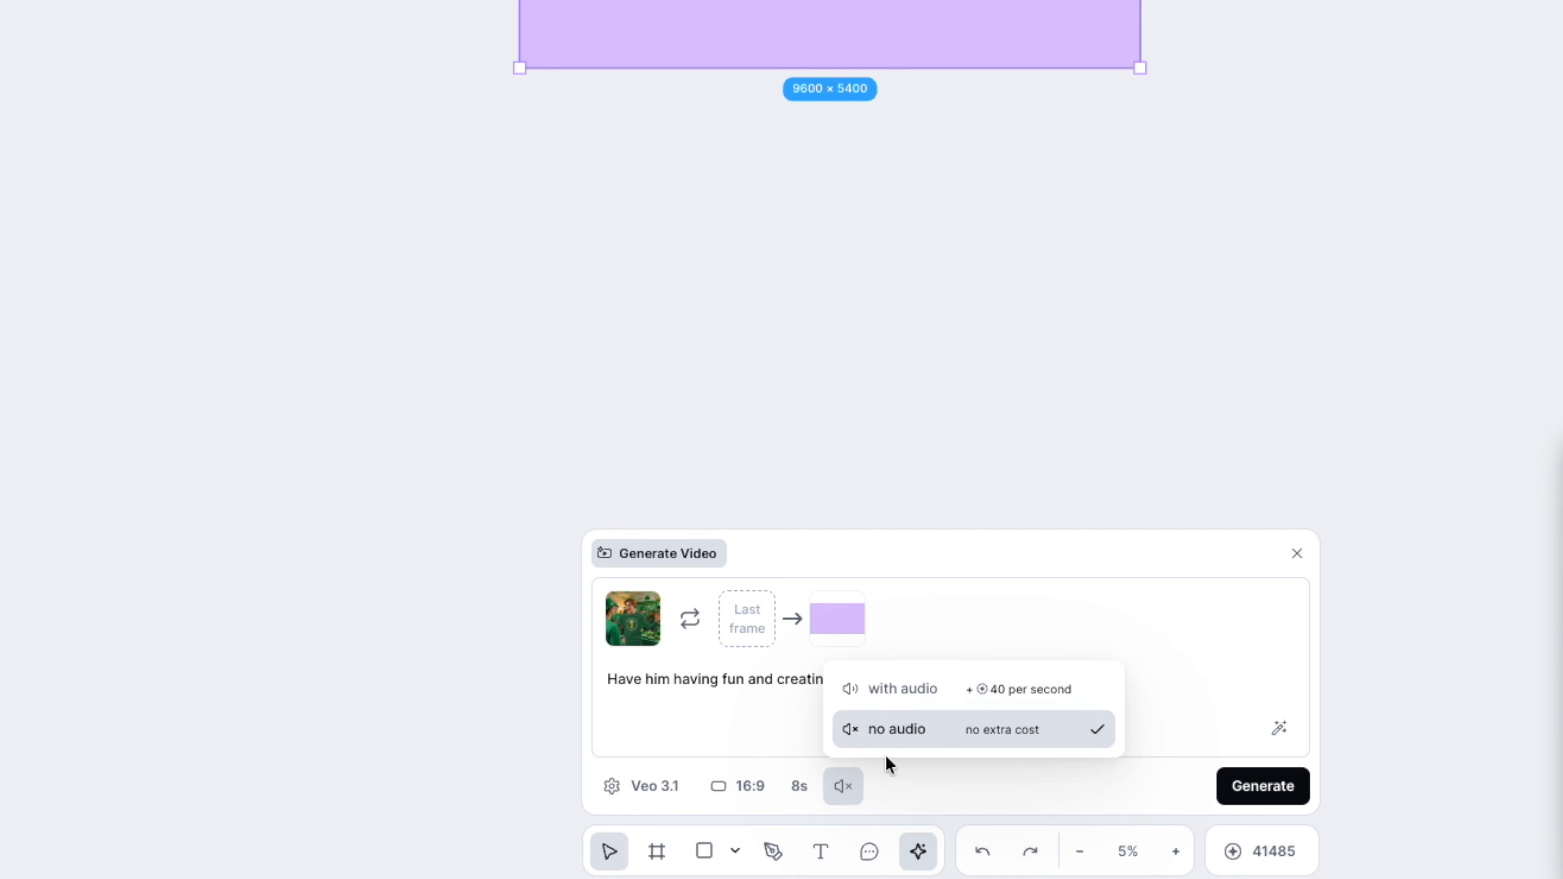
Step: Switch the model to Kling 2.5 Turbo Pro and on to Seedance 1.5 Pro, and check Seedance's duration options
left_click(615, 788)
left_click(622, 266)
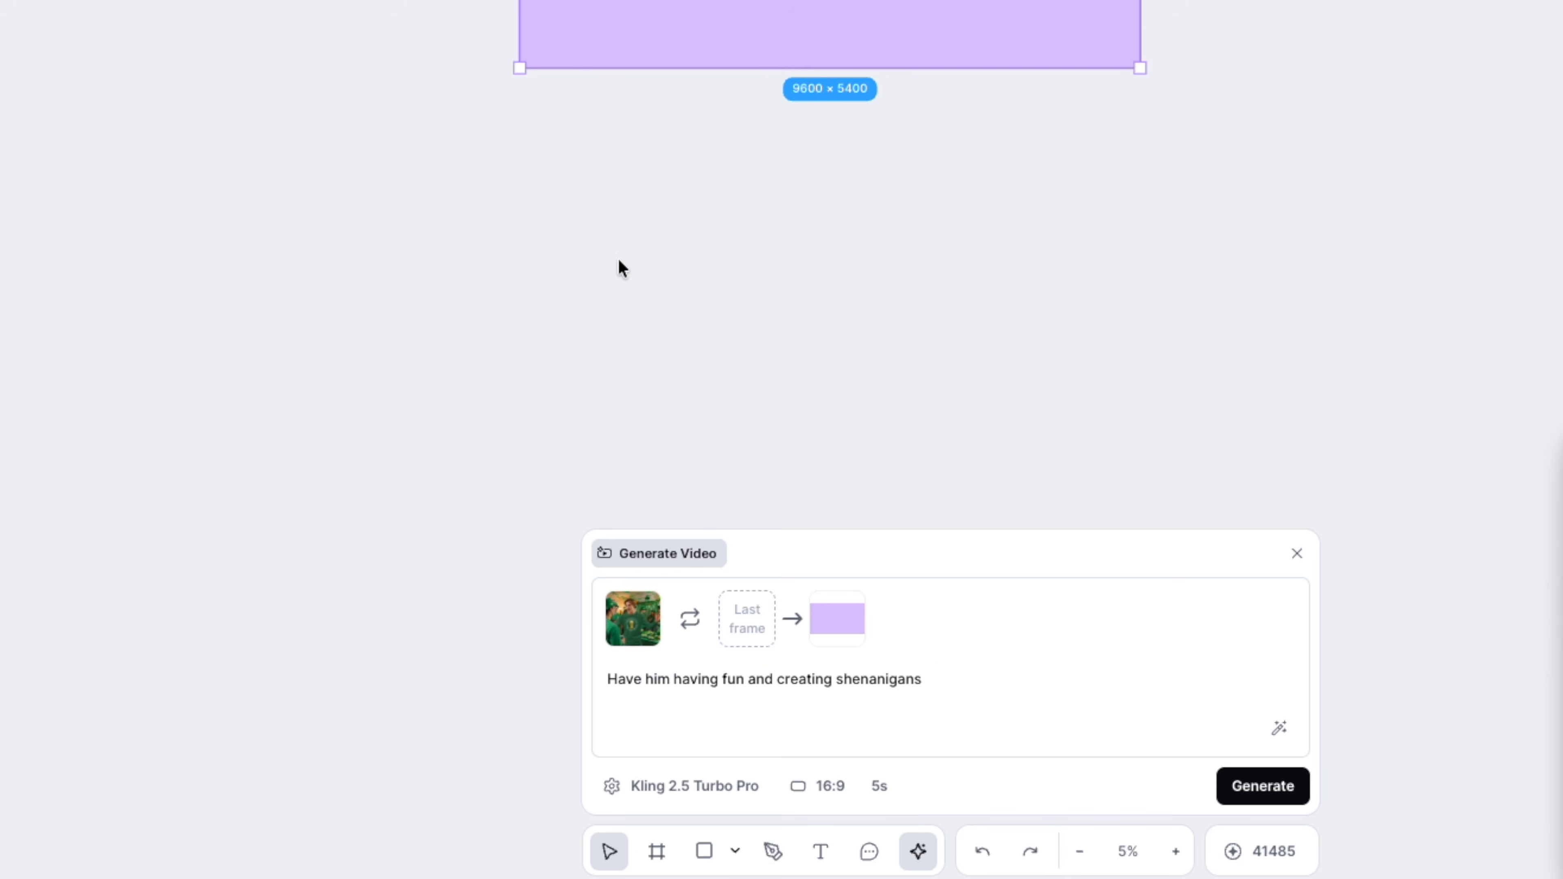
left_click(654, 792)
left_click(625, 384)
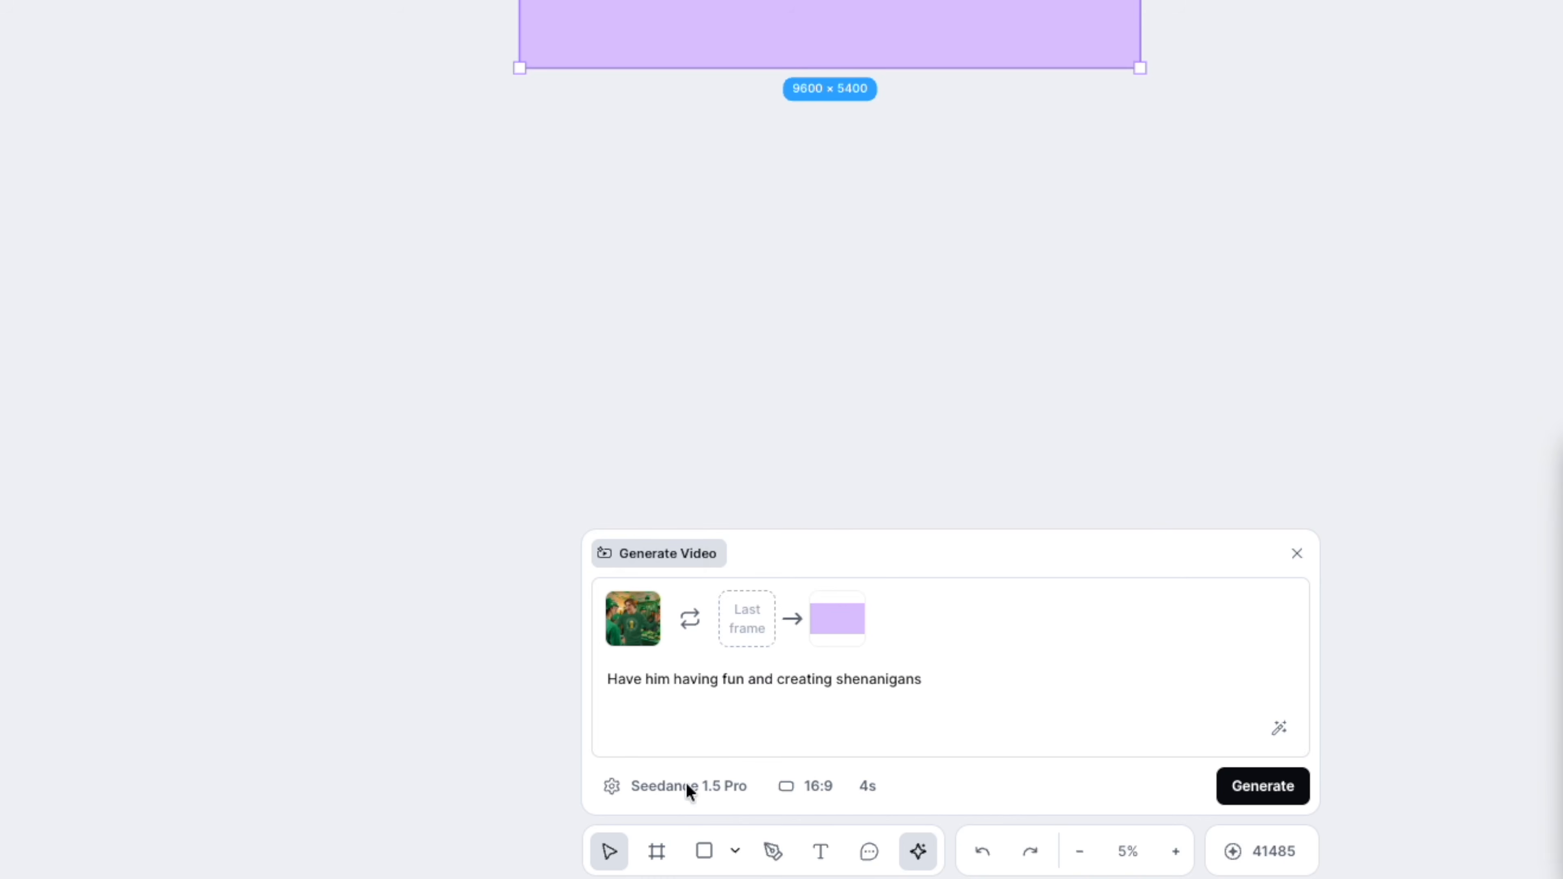
left_click(873, 796)
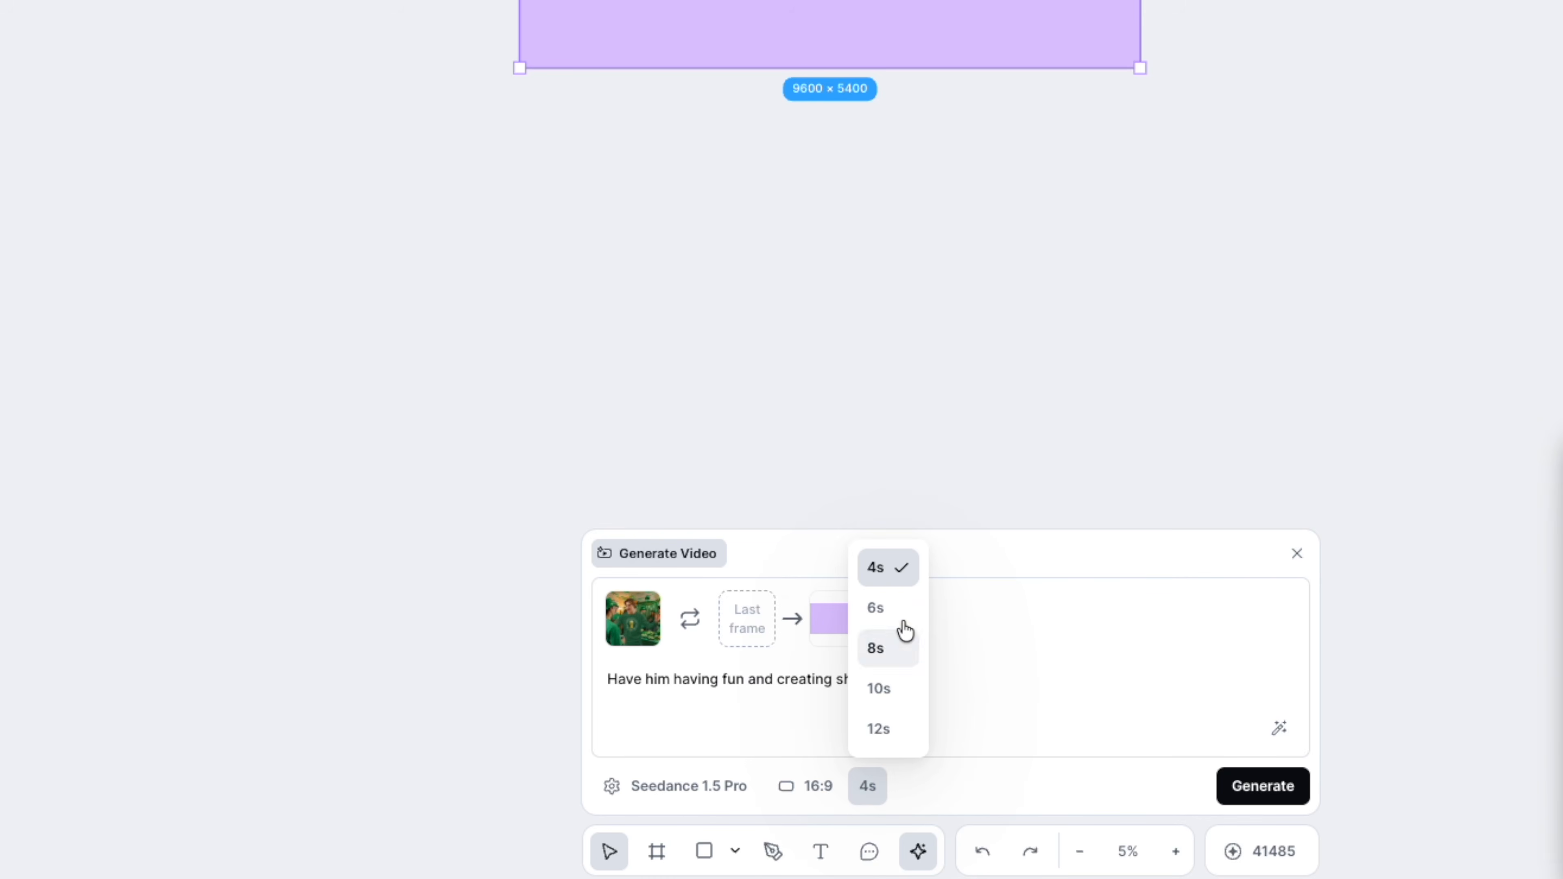
Step: Try PixVerse v5, check its duration options, and switch the model to Veo 3.1-fast
left_click(698, 785)
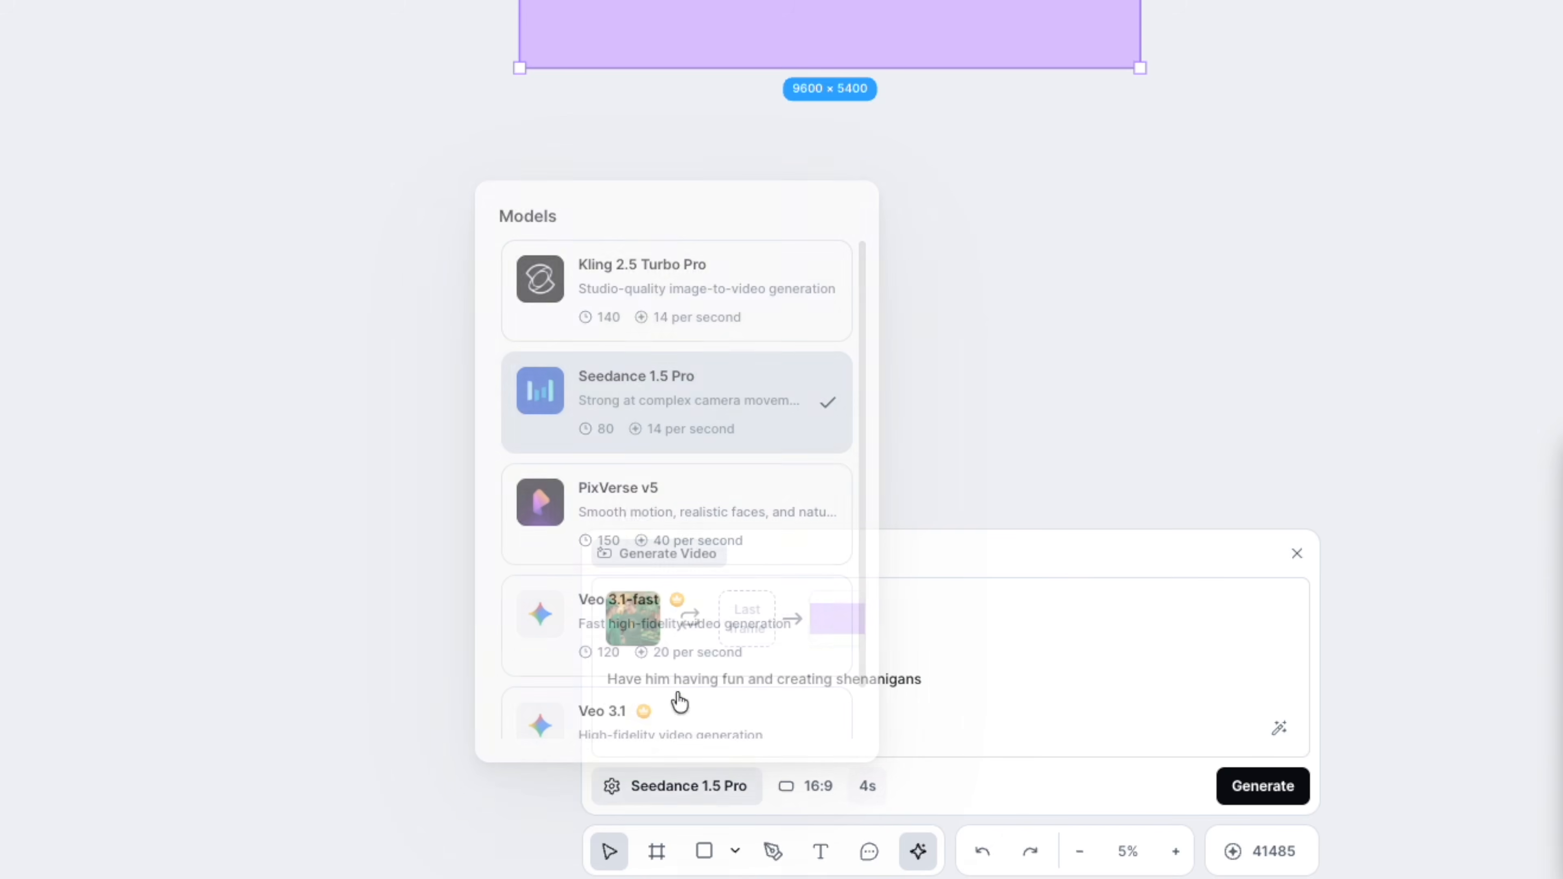
left_click(614, 533)
left_click(832, 792)
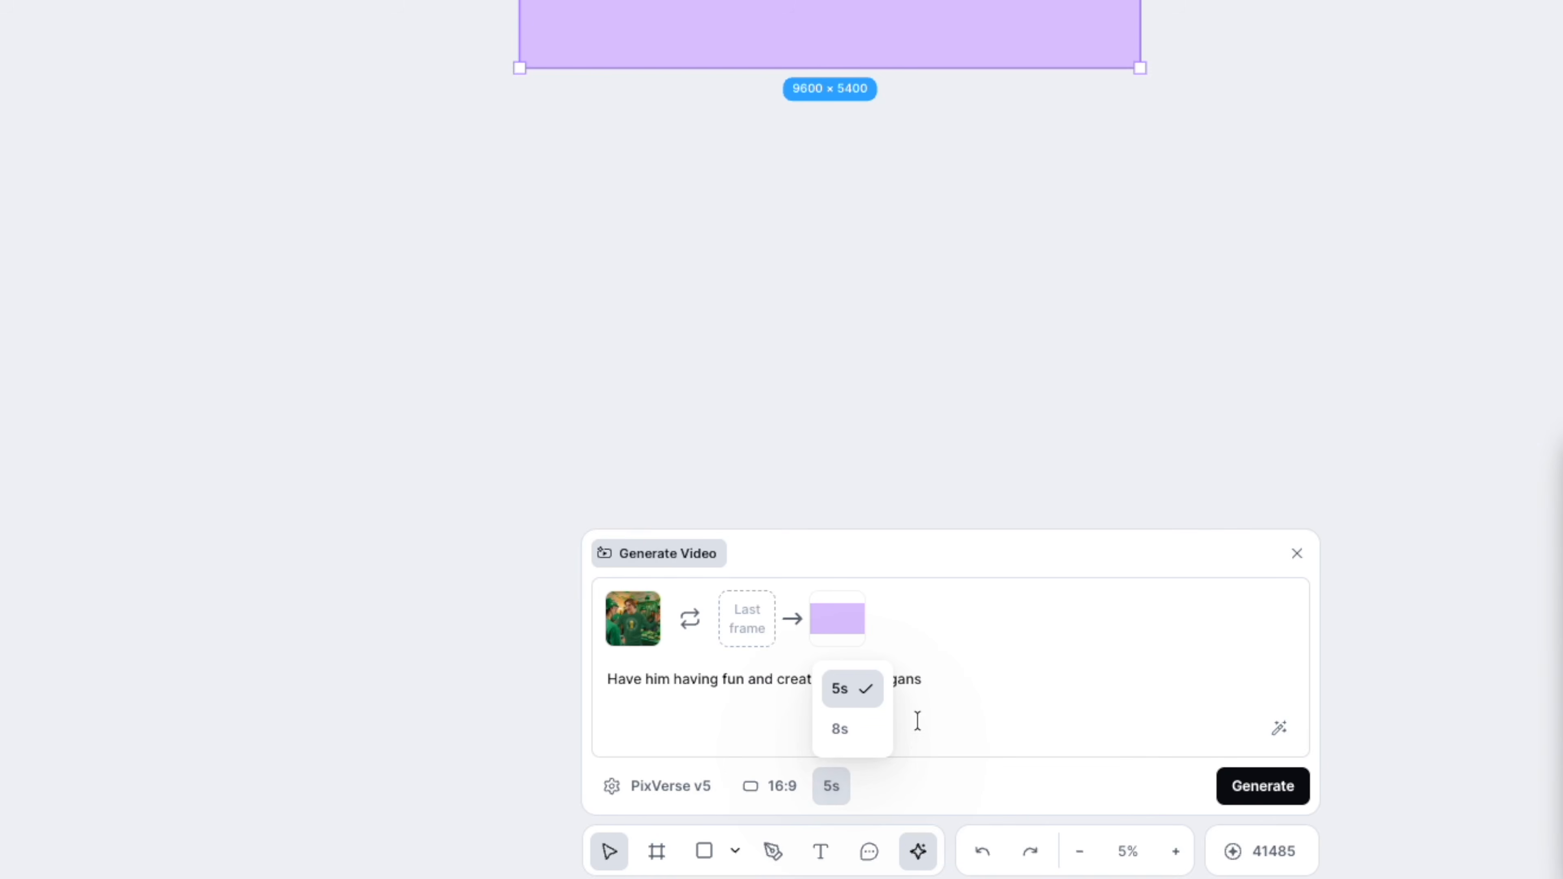
left_click(674, 782)
left_click(649, 601)
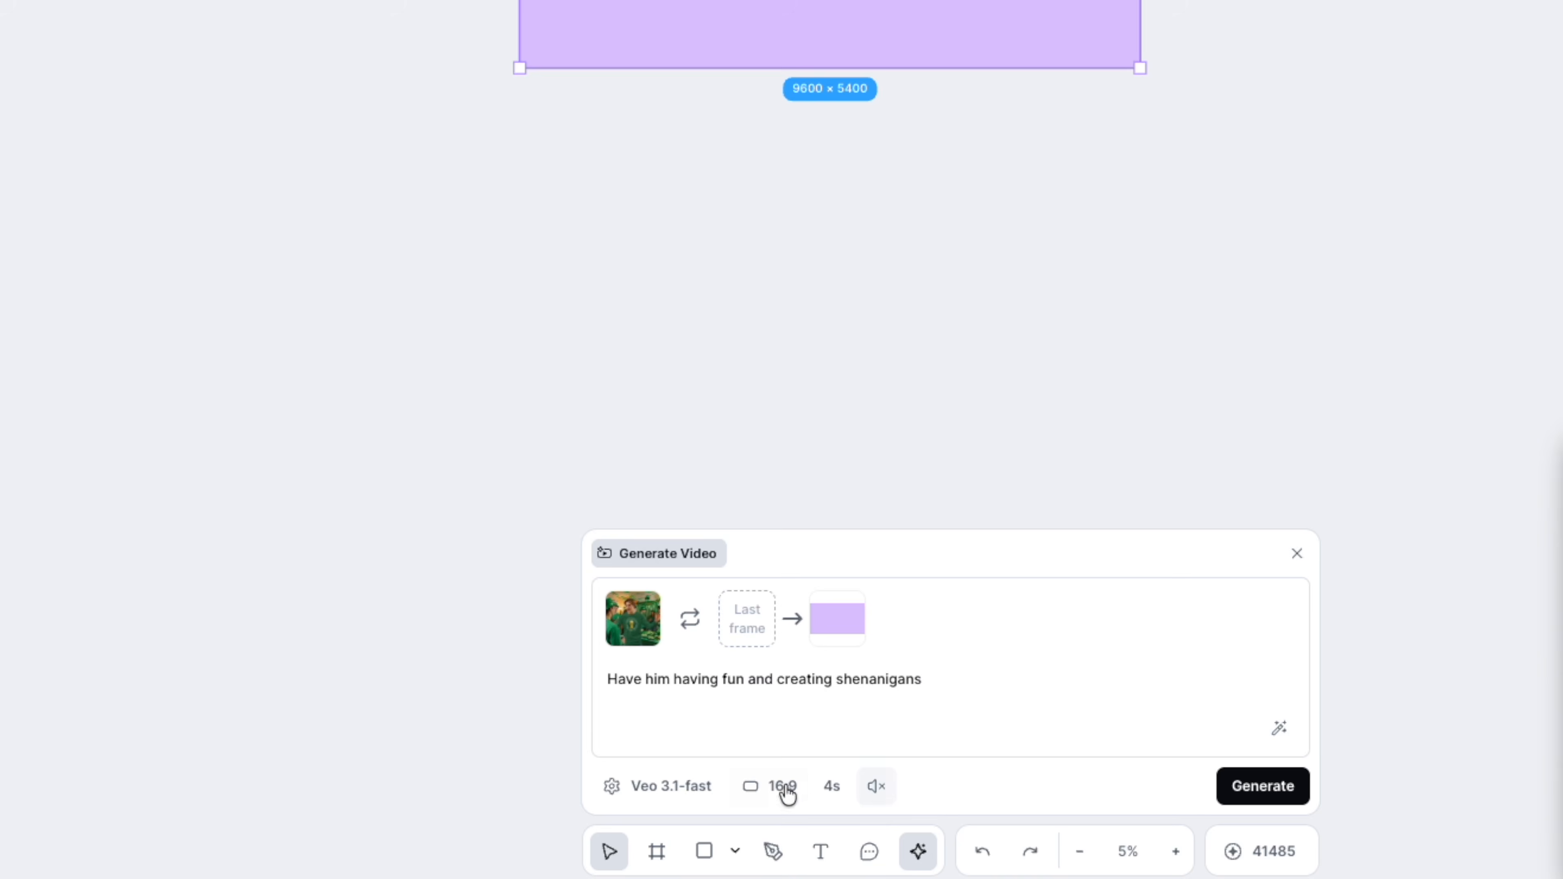
Step: Set the video model to Seedance 1.5 Pro with a 12s duration and generate the video
left_click(694, 790)
scroll(598, 385, "up", 1)
left_click(612, 422)
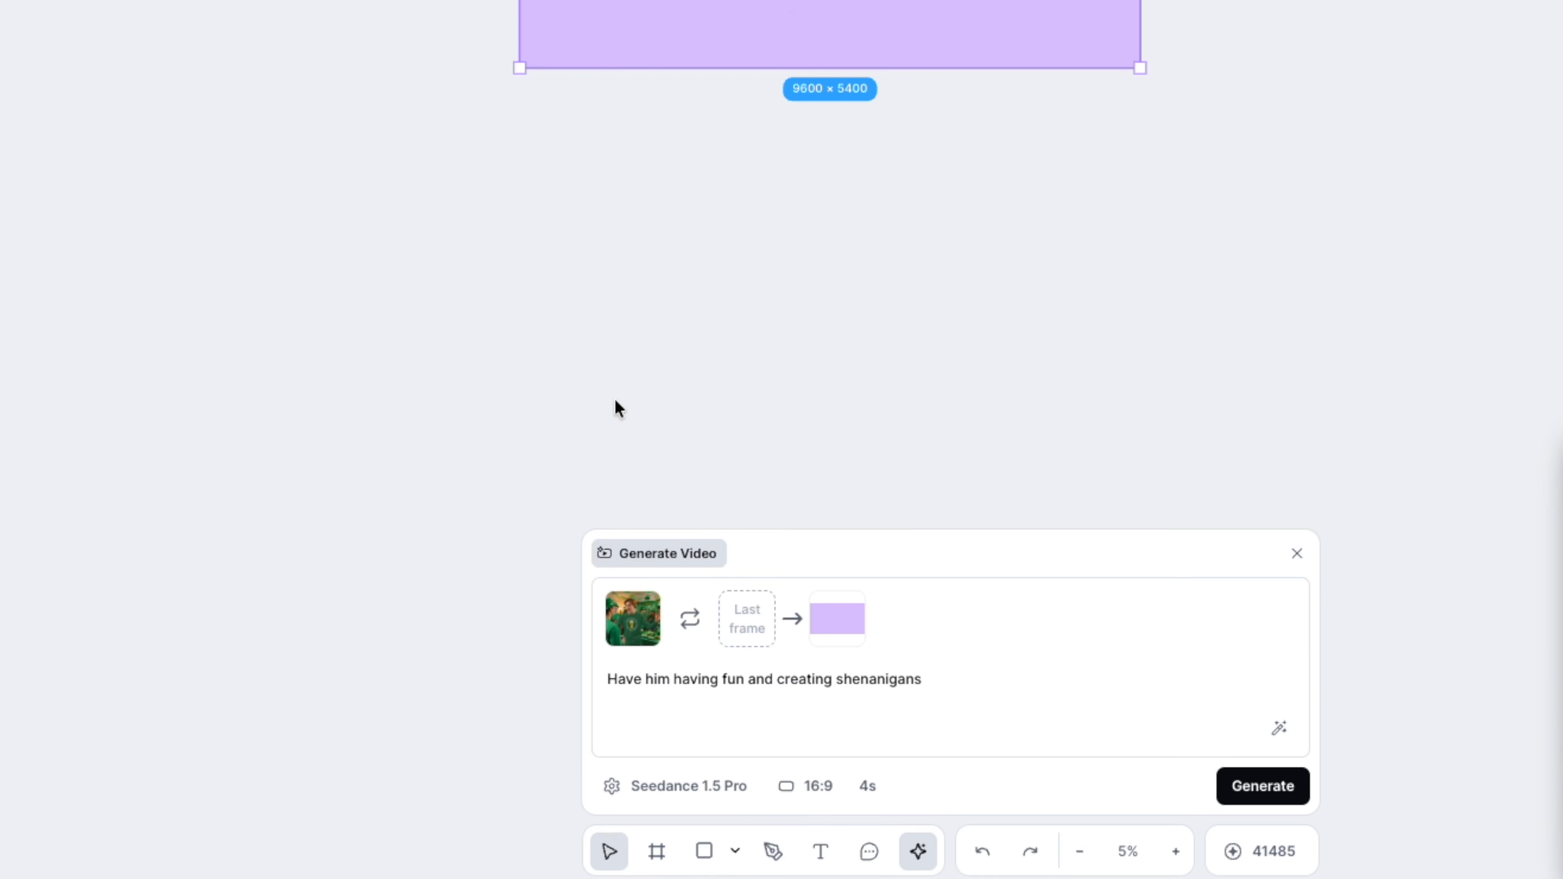
left_click(867, 786)
left_click(887, 730)
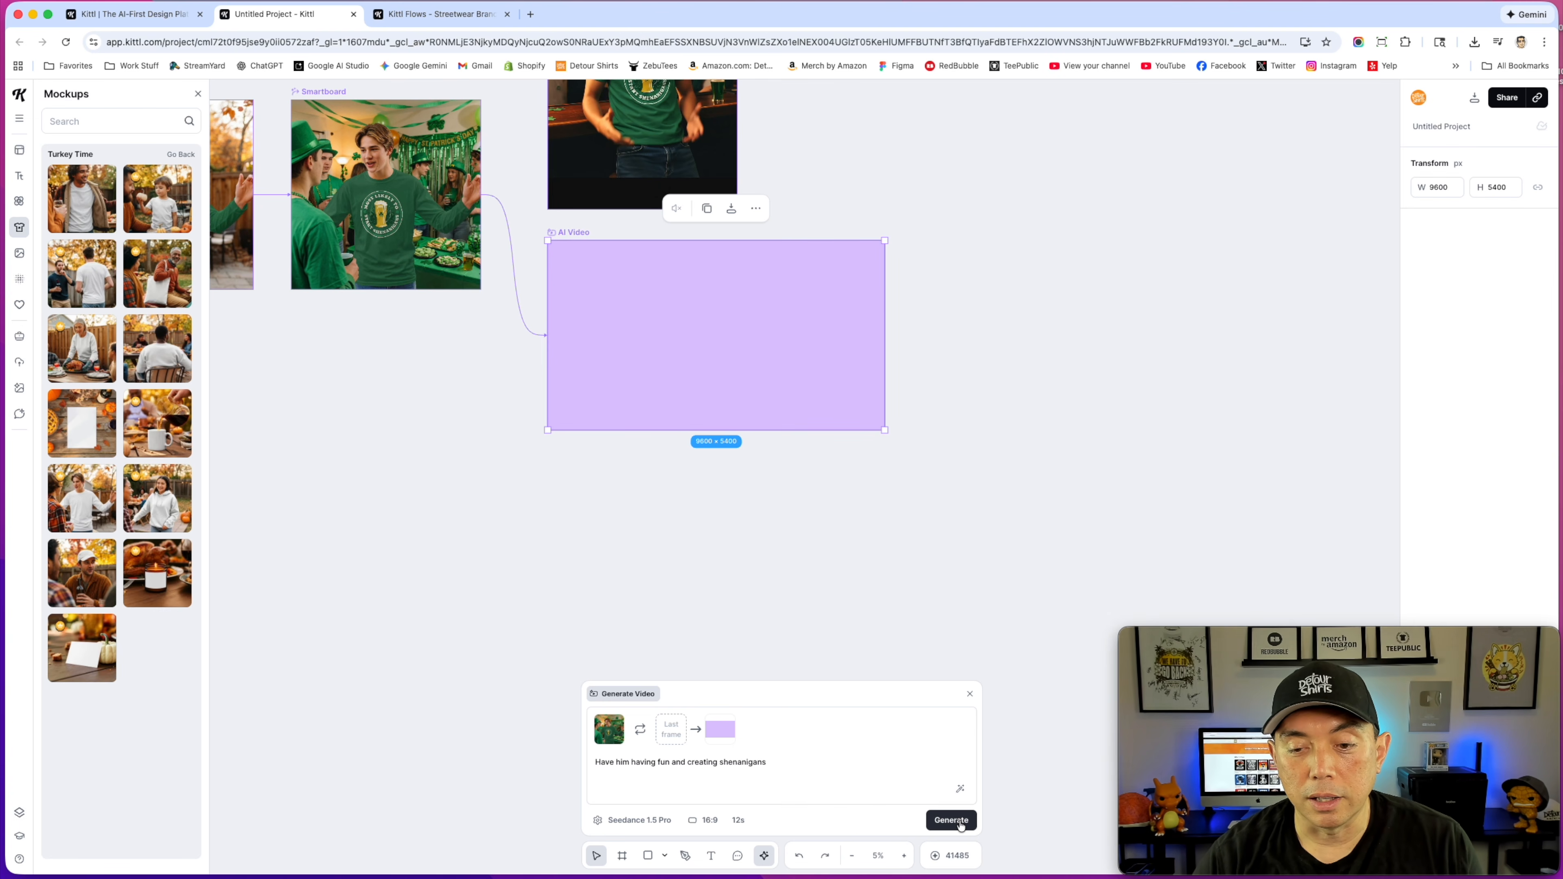
left_click(940, 821)
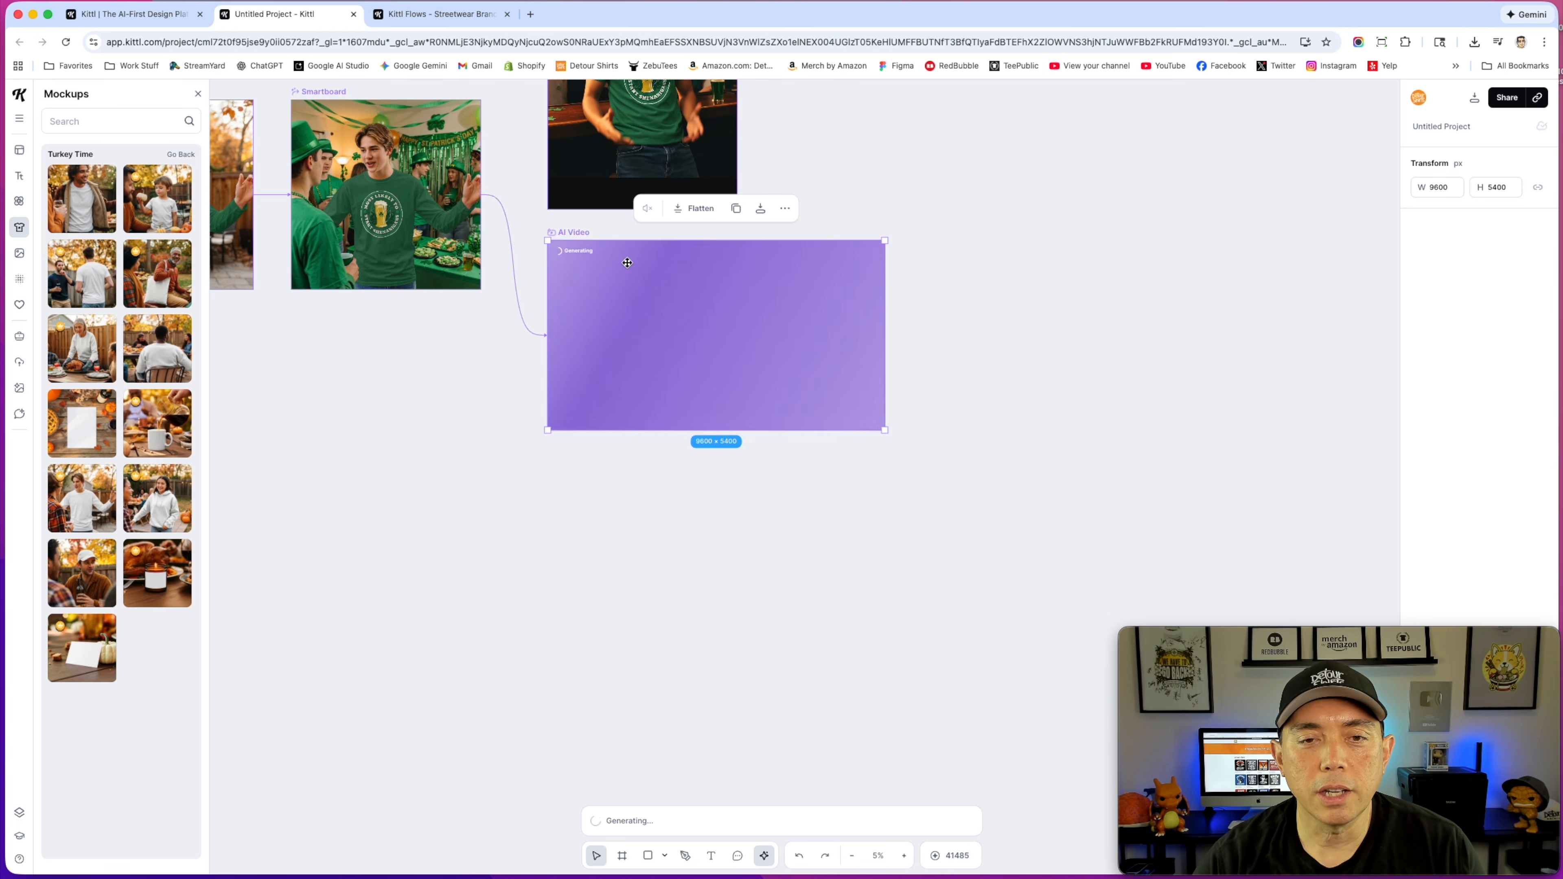
scroll(648, 286, "up", 5)
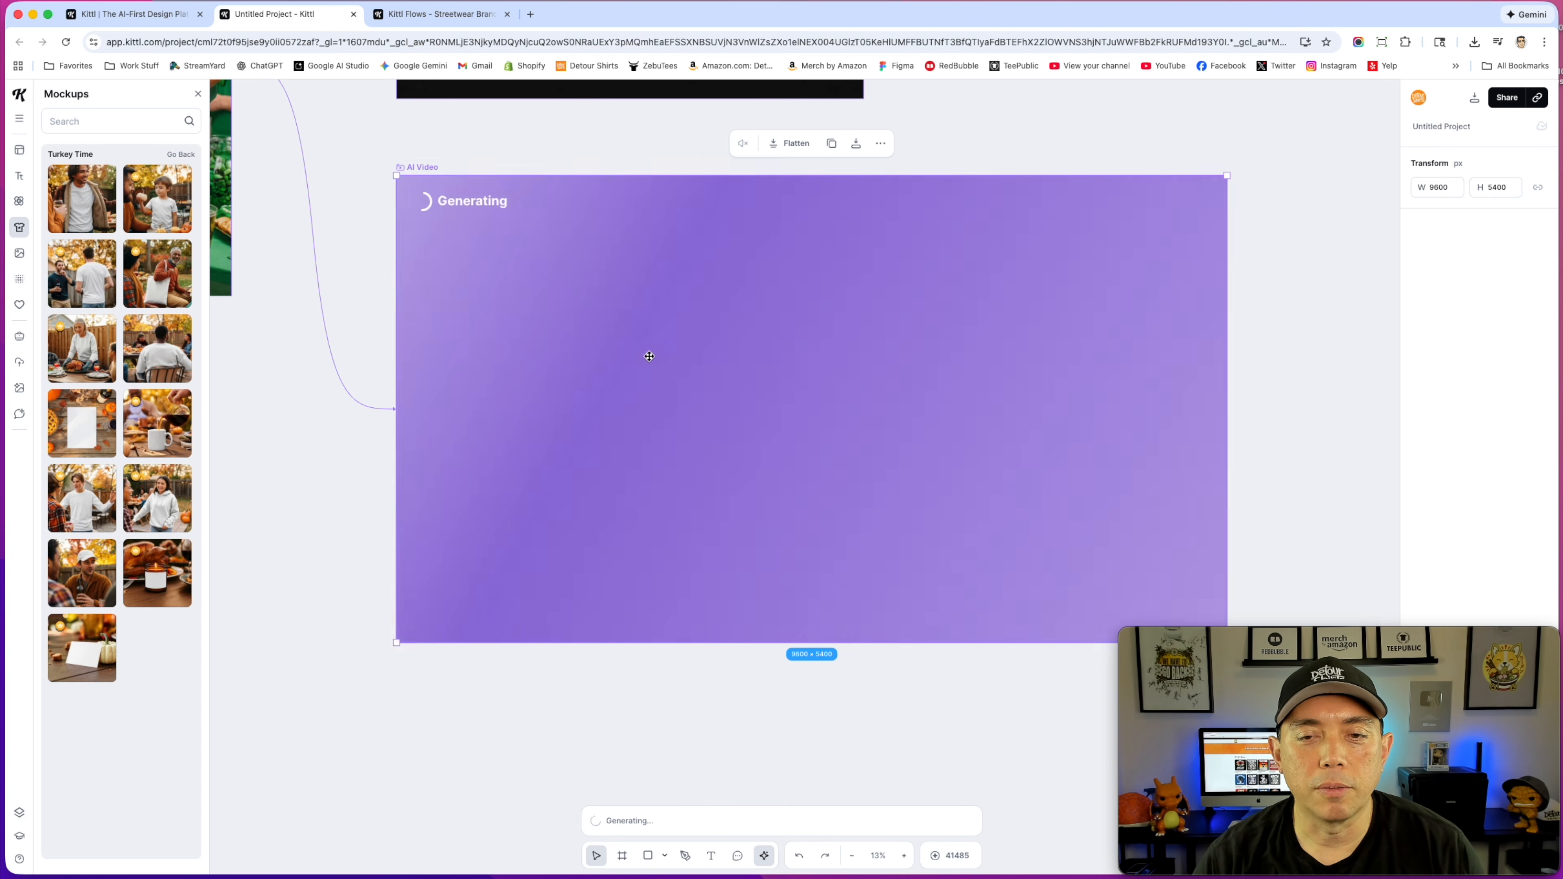
scroll(649, 355, "down", 3)
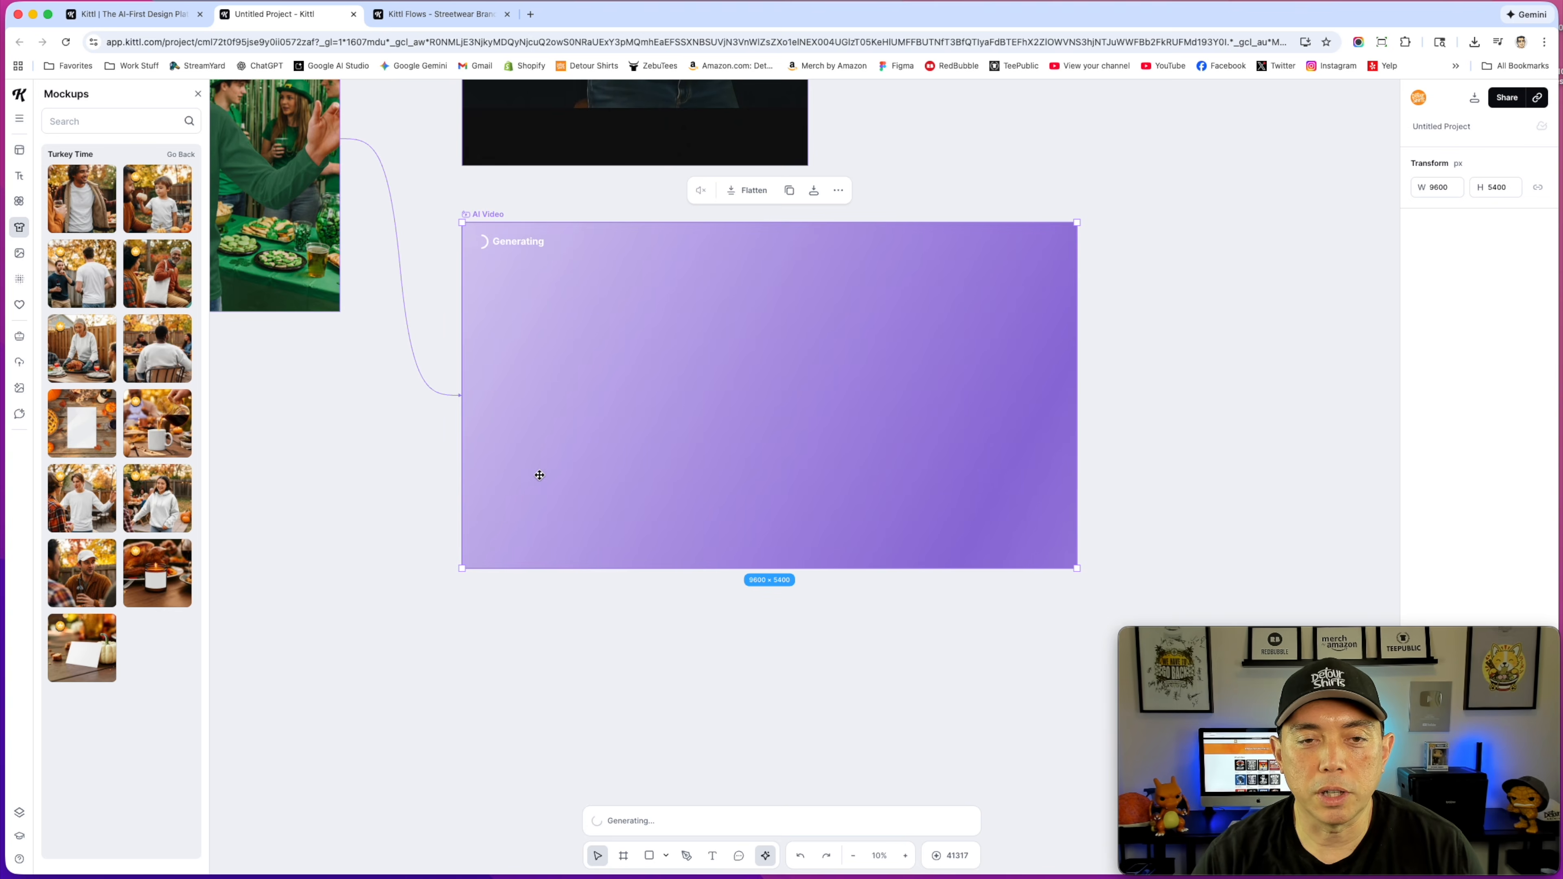
scroll(709, 458, "up", 10)
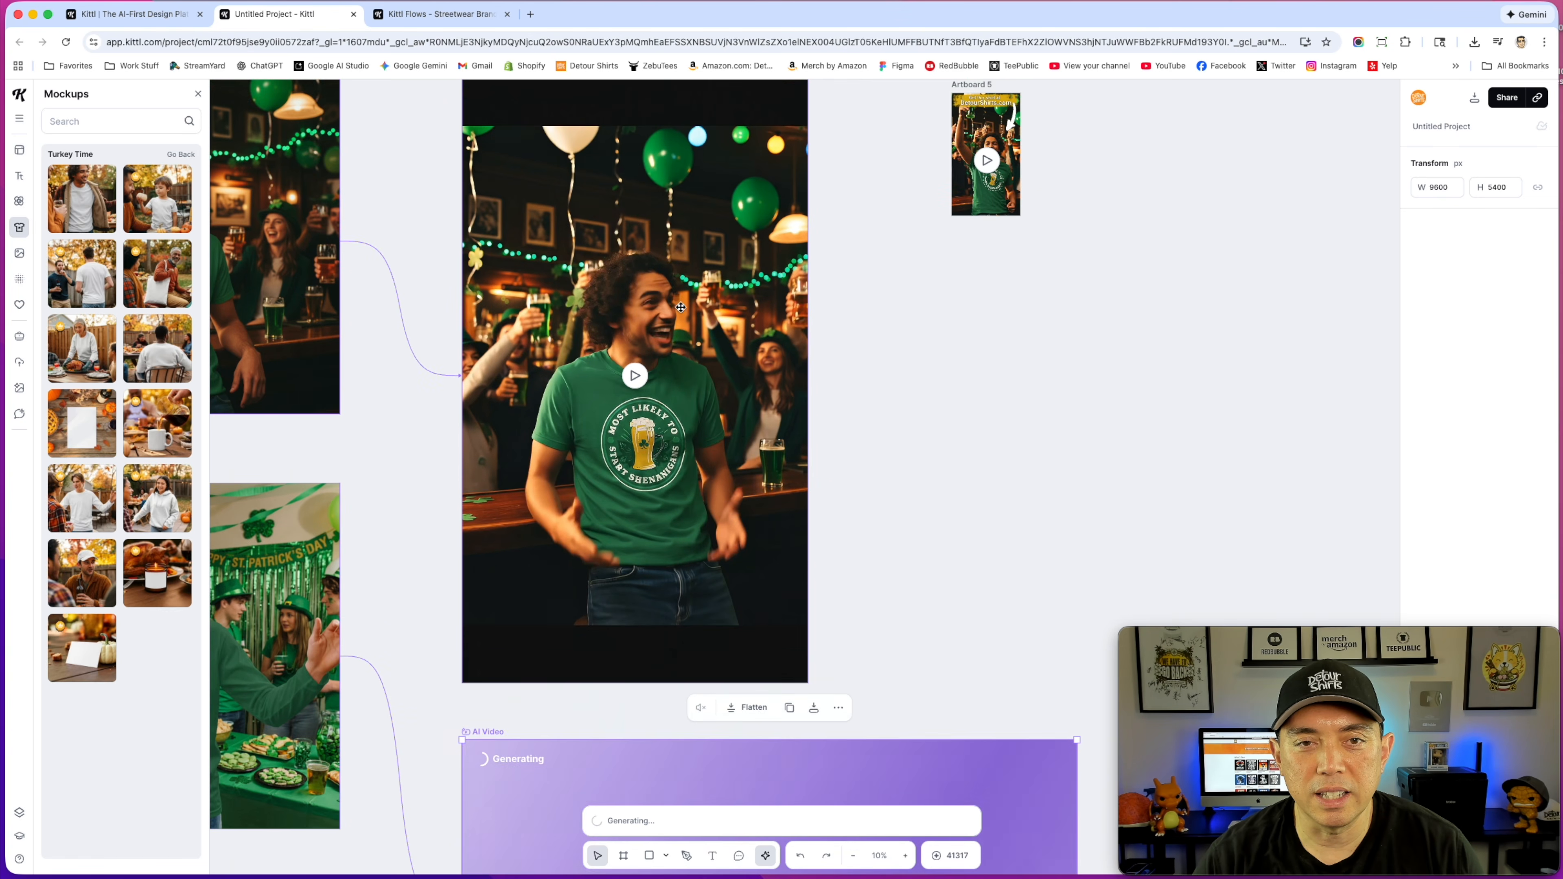
scroll(680, 308, "up", 2)
scroll(699, 349, "down", 10)
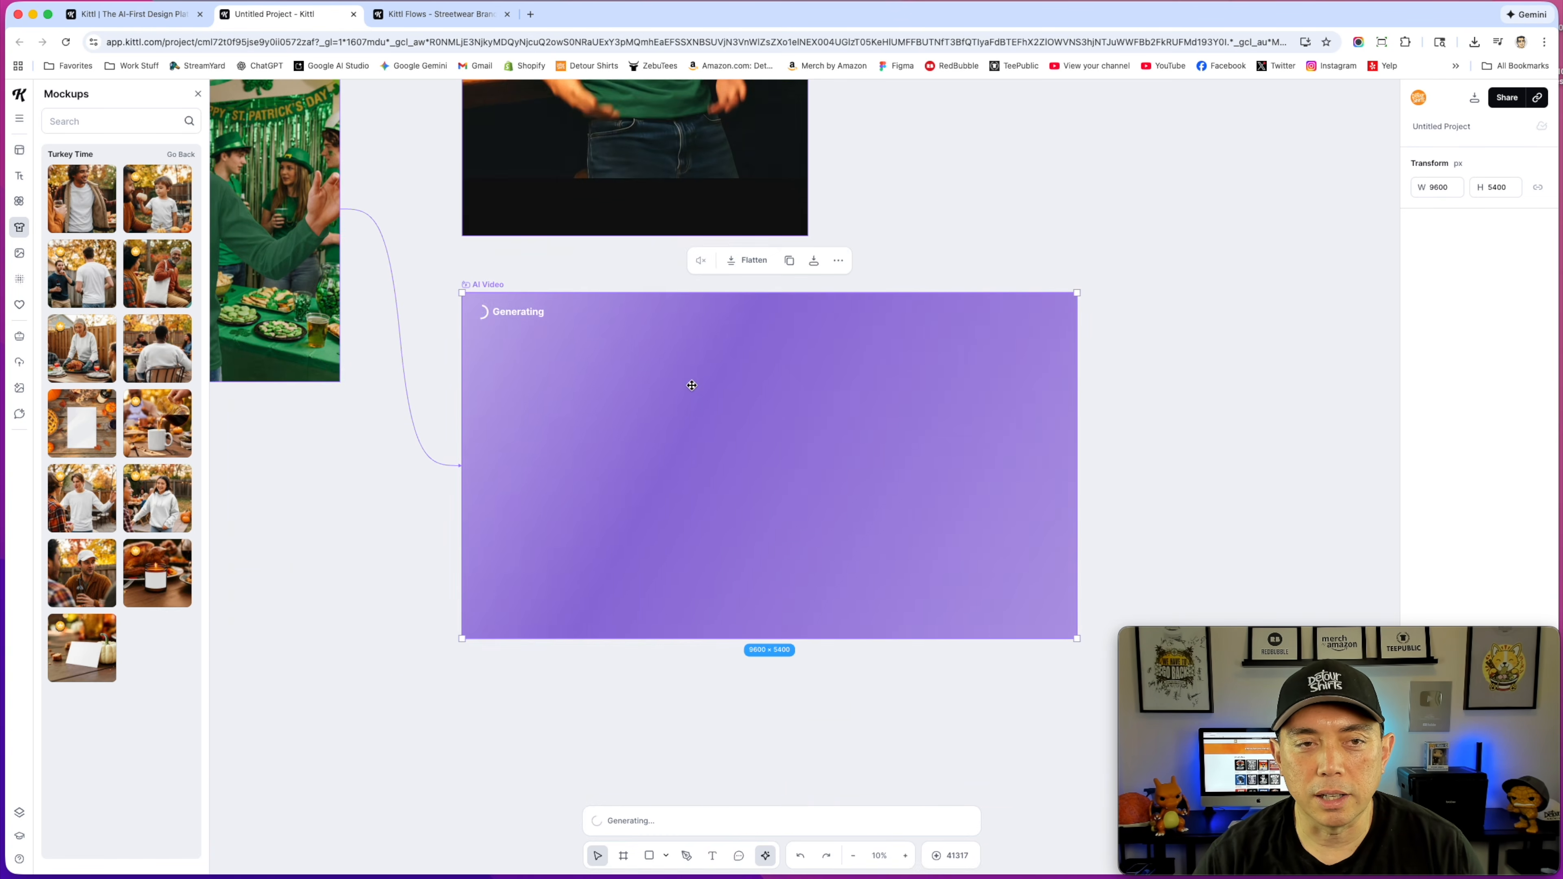
Step: Examine the first AI video and the "Get this shirt at DetourShirts.com" promotional artboard while the second video generates
scroll(701, 296, "up", 6)
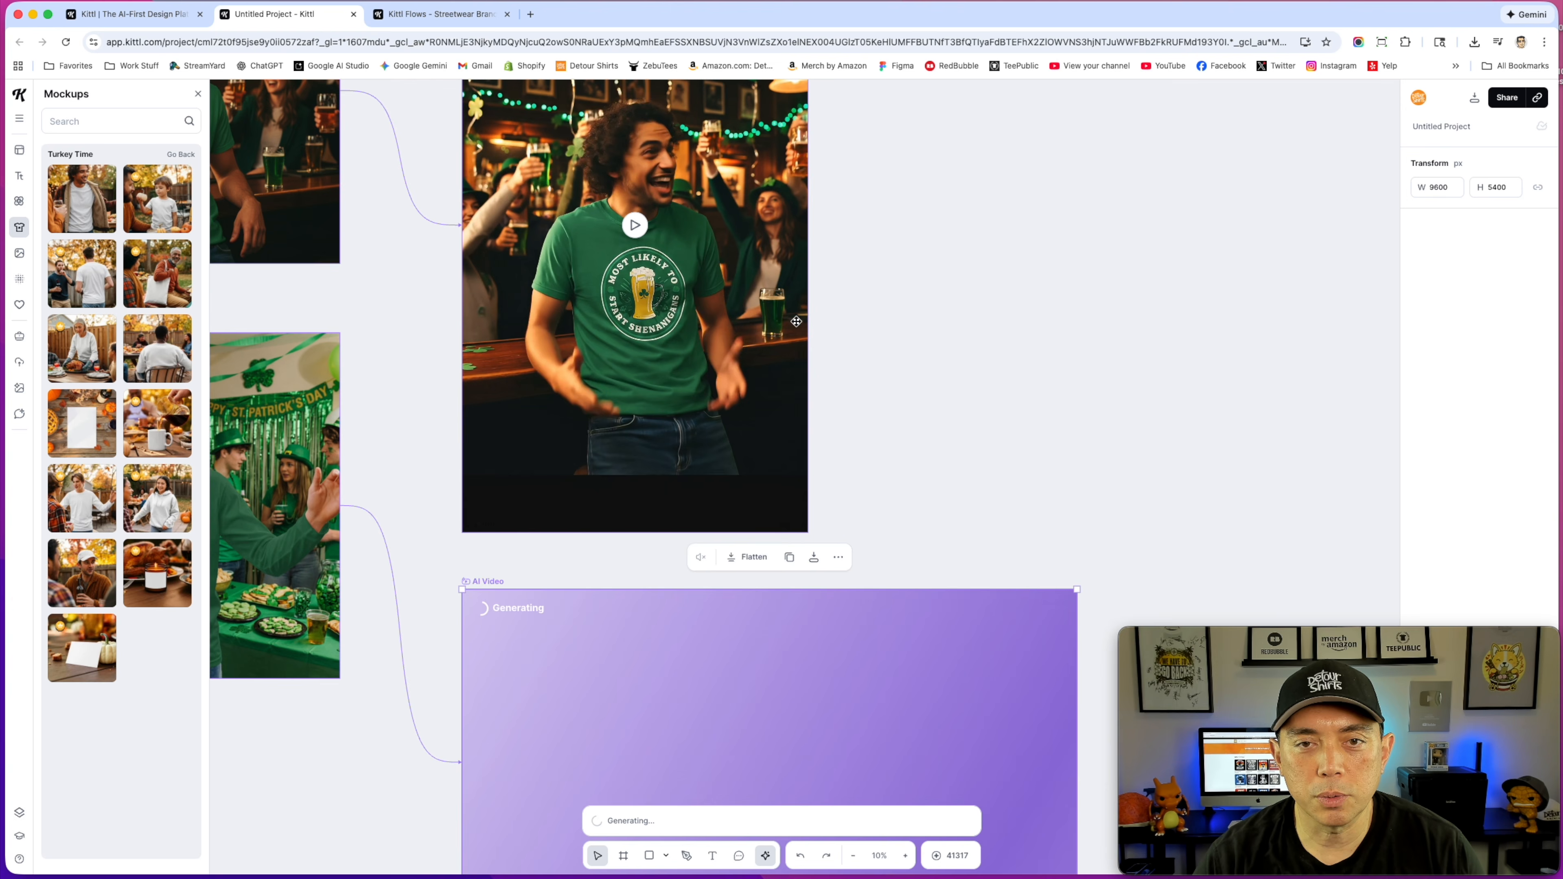
scroll(795, 321, "up", 2)
scroll(733, 355, "up", 1)
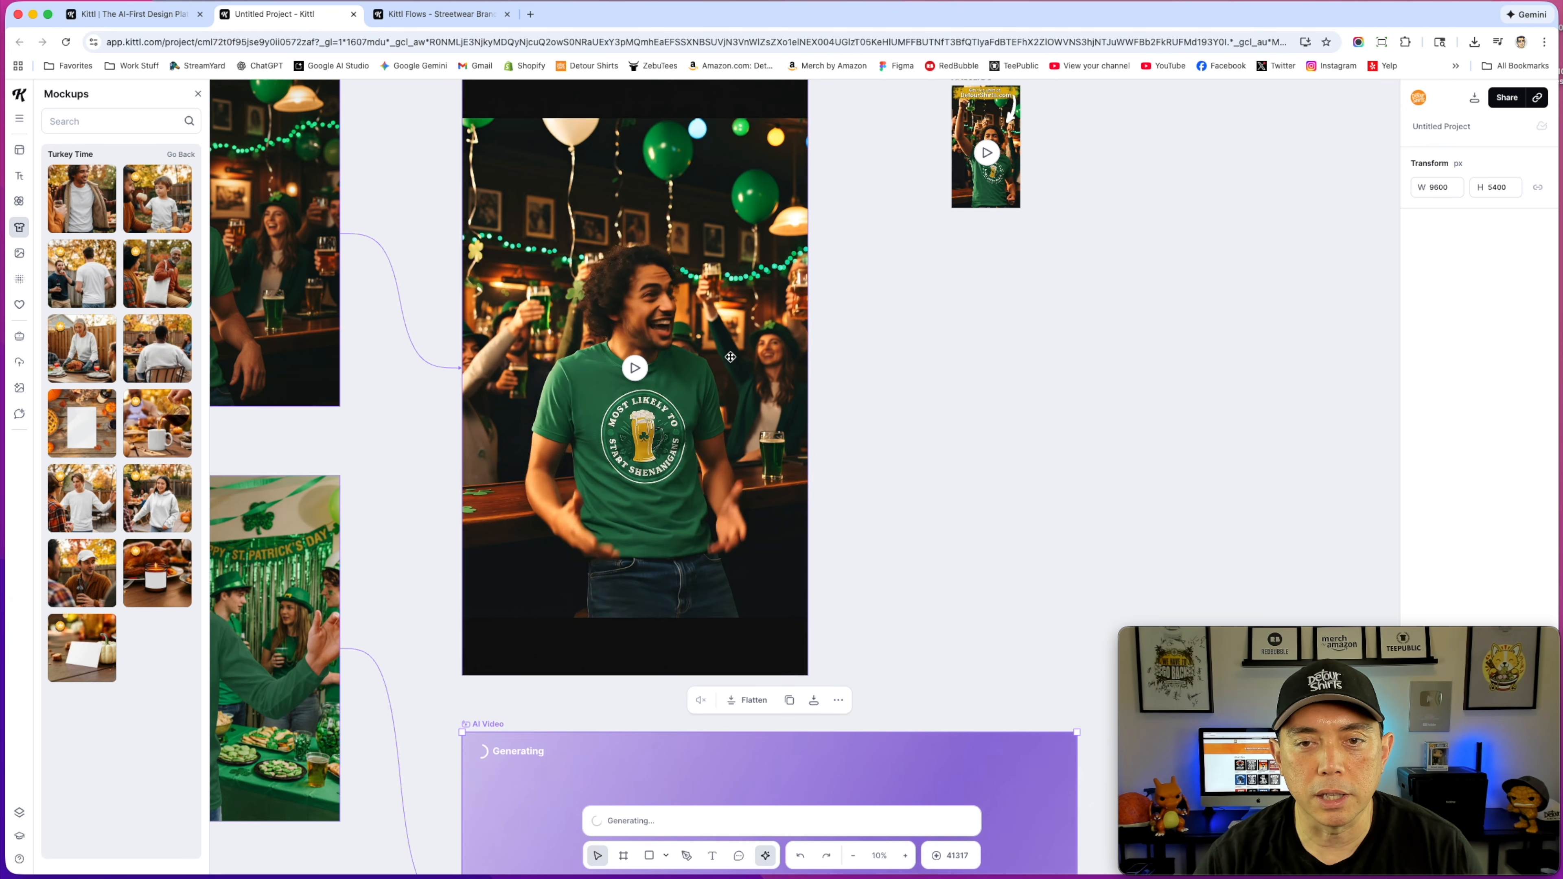
scroll(963, 286, "up", 1)
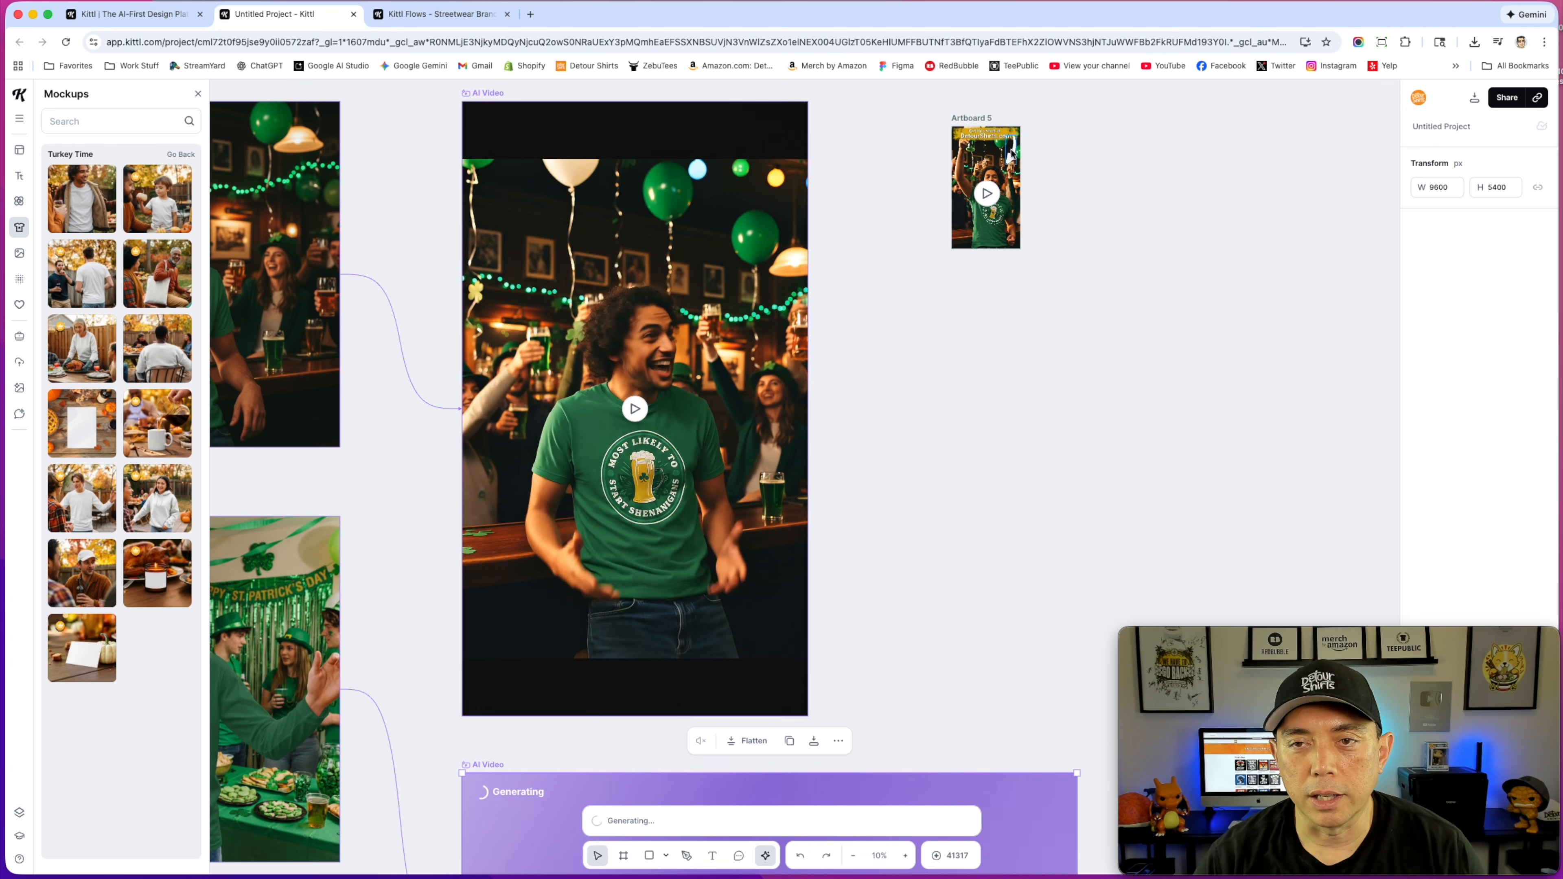
scroll(1089, 227, "up", 5)
scroll(1083, 231, "up", 10)
scroll(1031, 292, "down", 12)
scroll(1032, 280, "up", 3)
scroll(1032, 283, "down", 10)
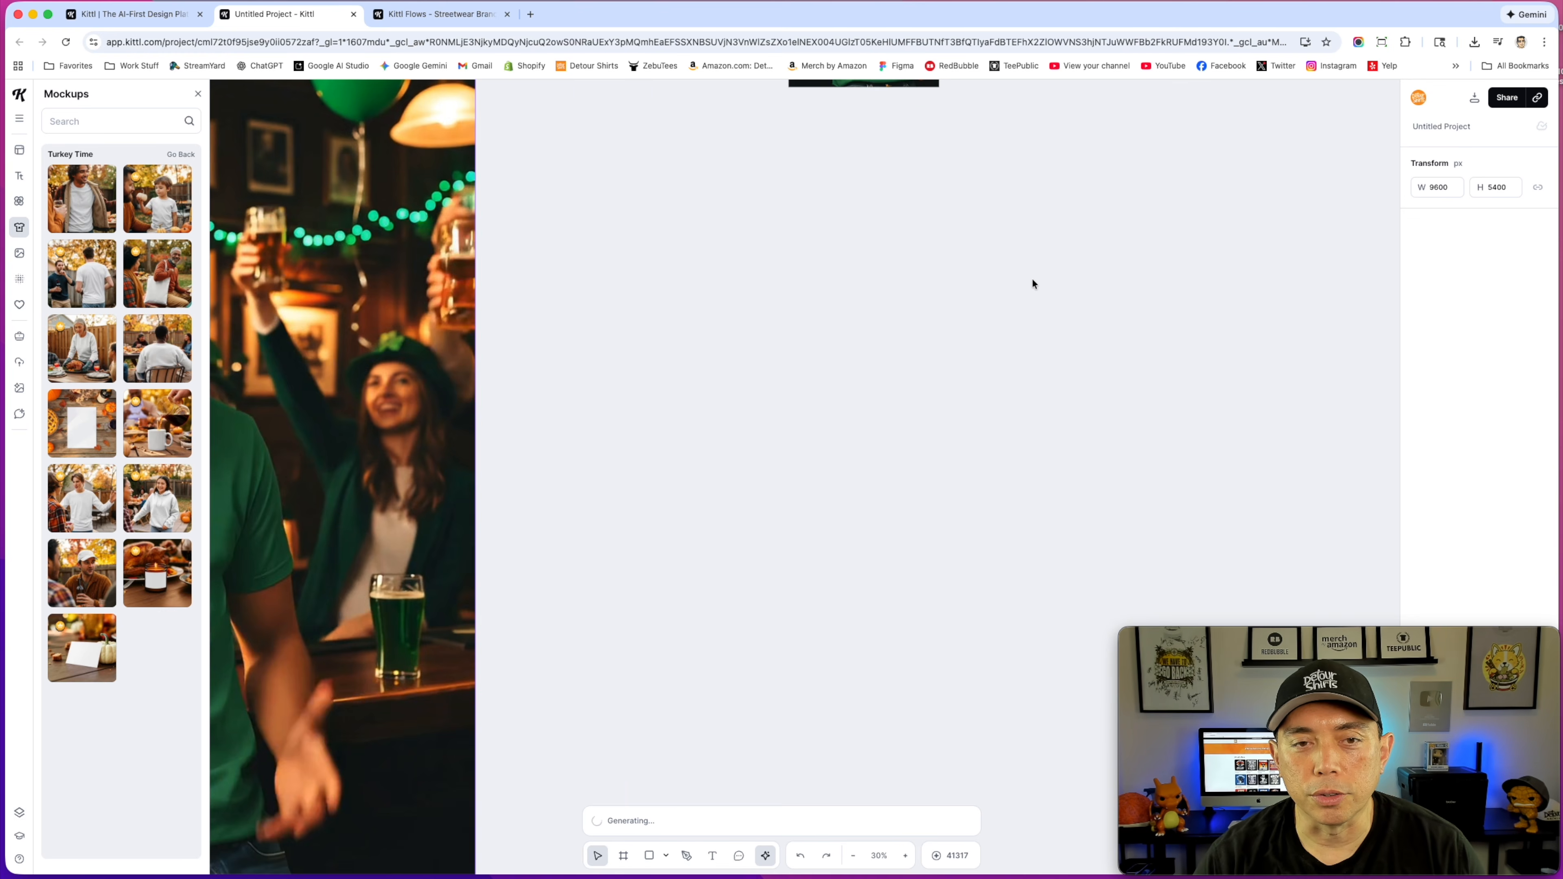
left_click(973, 276)
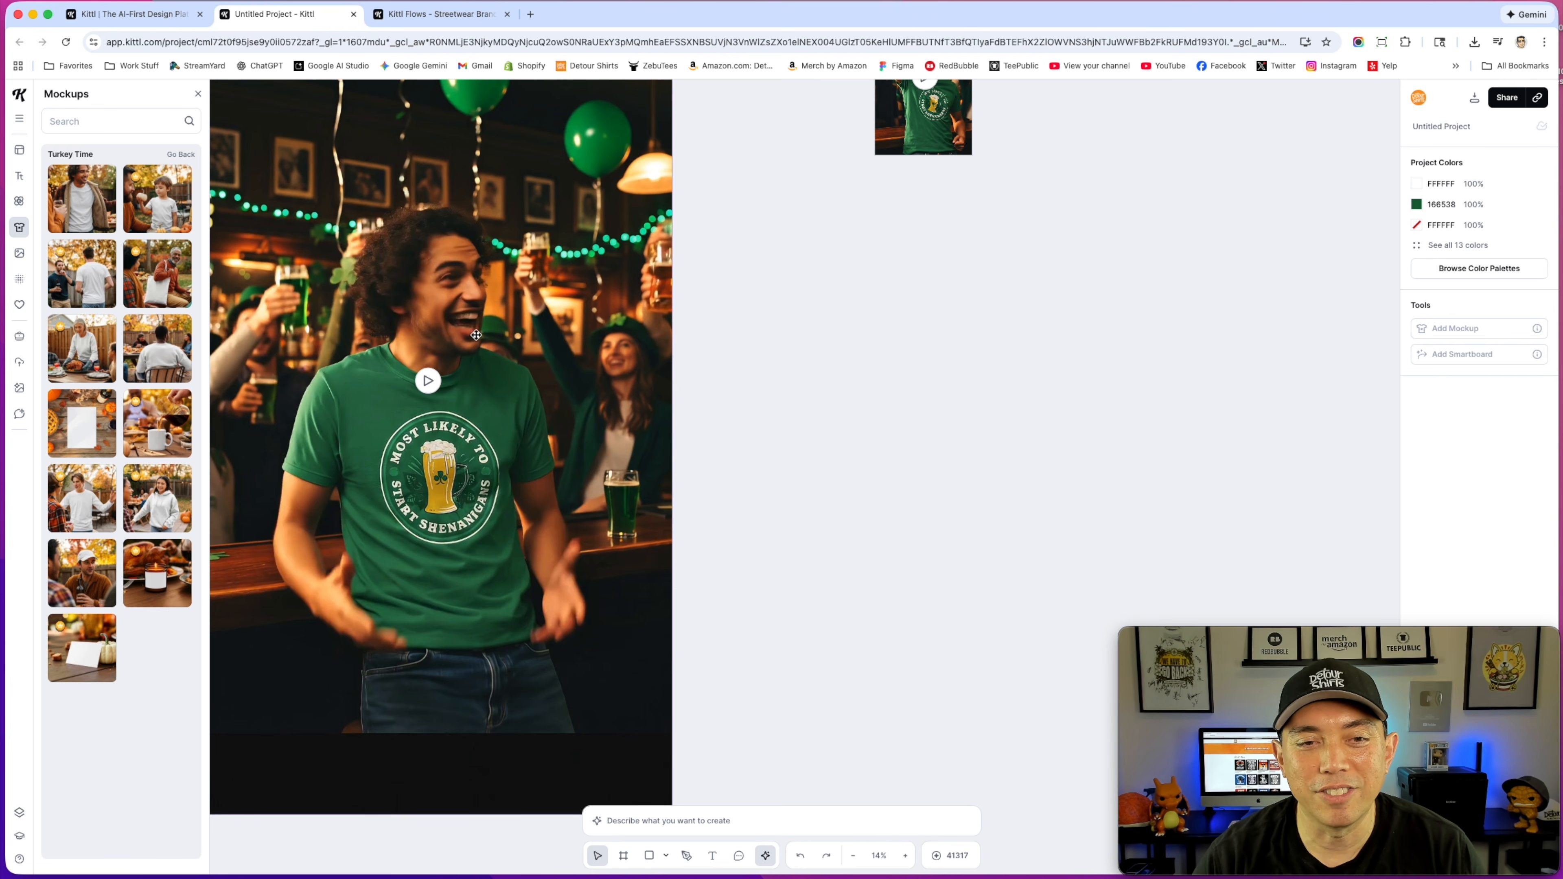
scroll(987, 296, "up", 3)
scroll(1014, 250, "up", 8)
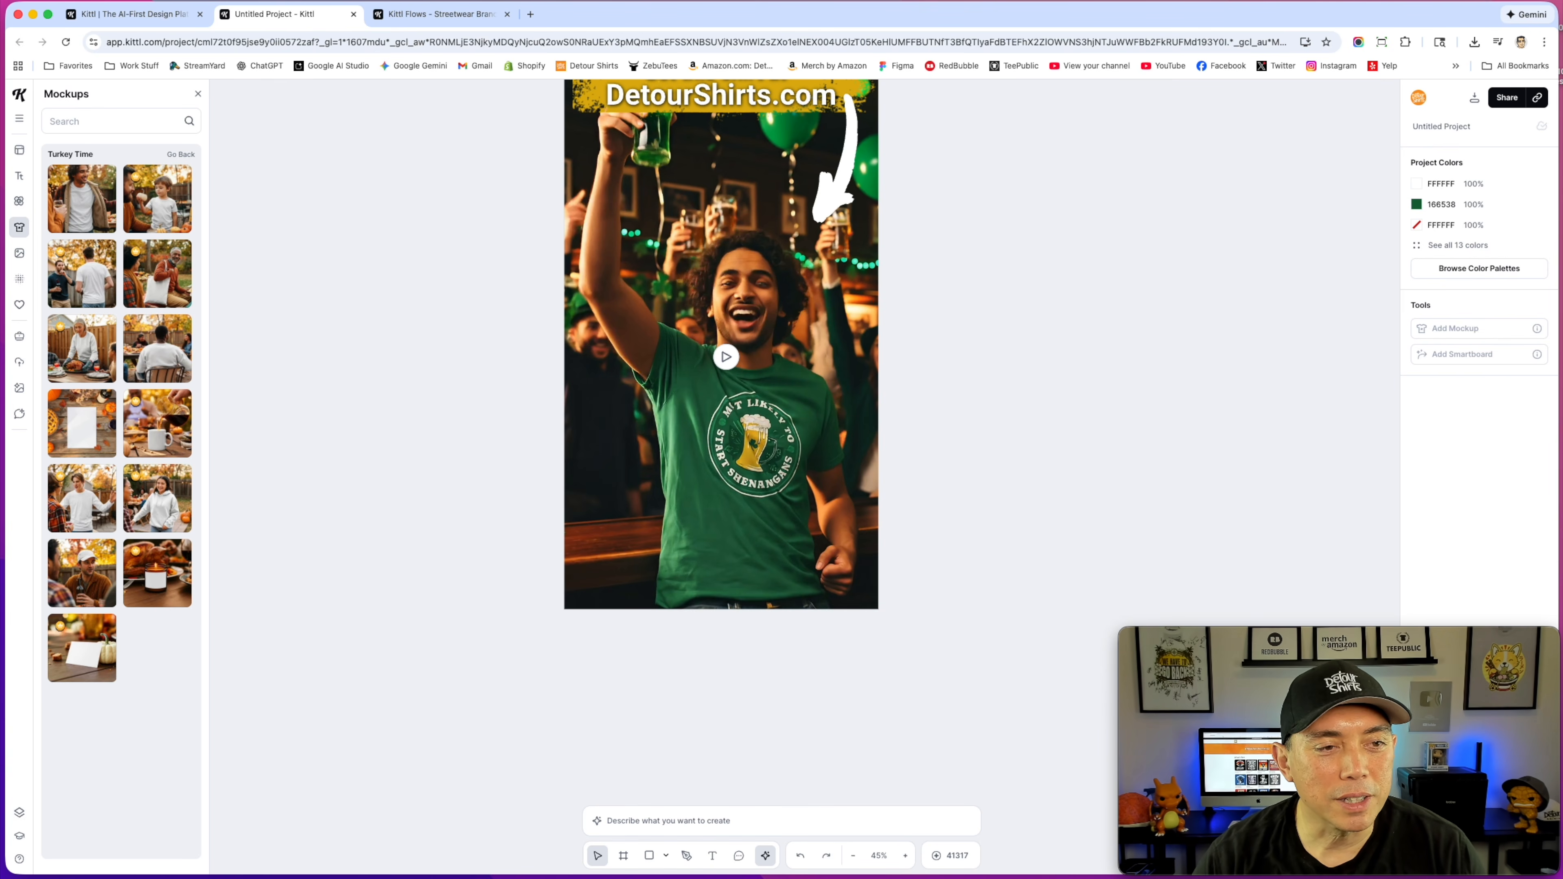
scroll(729, 240, "up", 3)
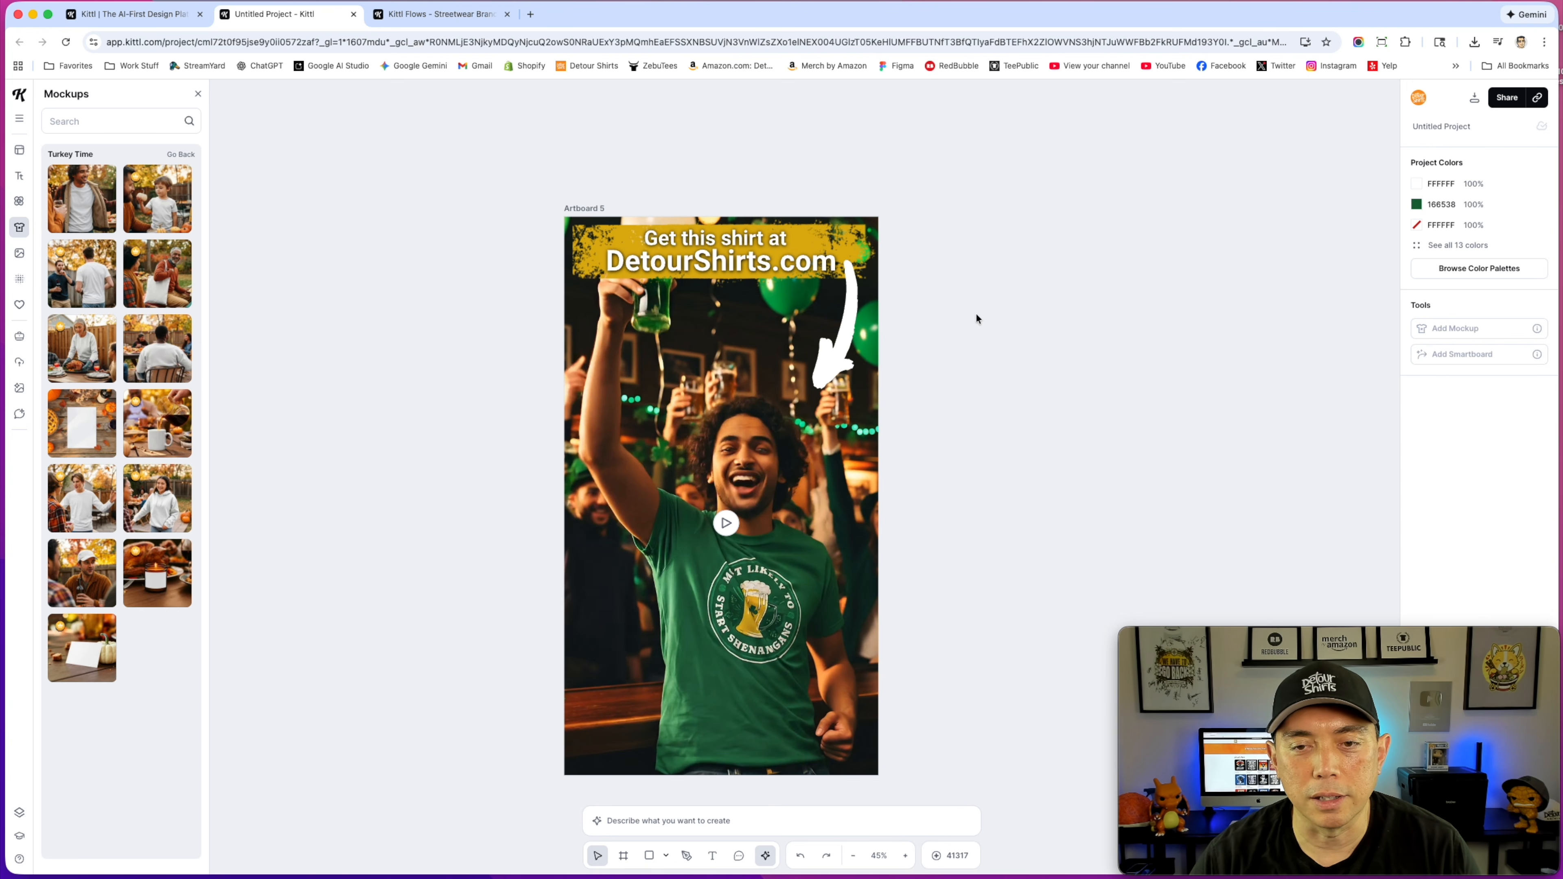
Step: Play the second AI video of the St. Patrick's Day house party and check how the shirt design holds up
scroll(976, 314, "down", 8)
scroll(976, 314, "down", 5)
scroll(971, 323, "down", 5)
scroll(914, 342, "up", 5)
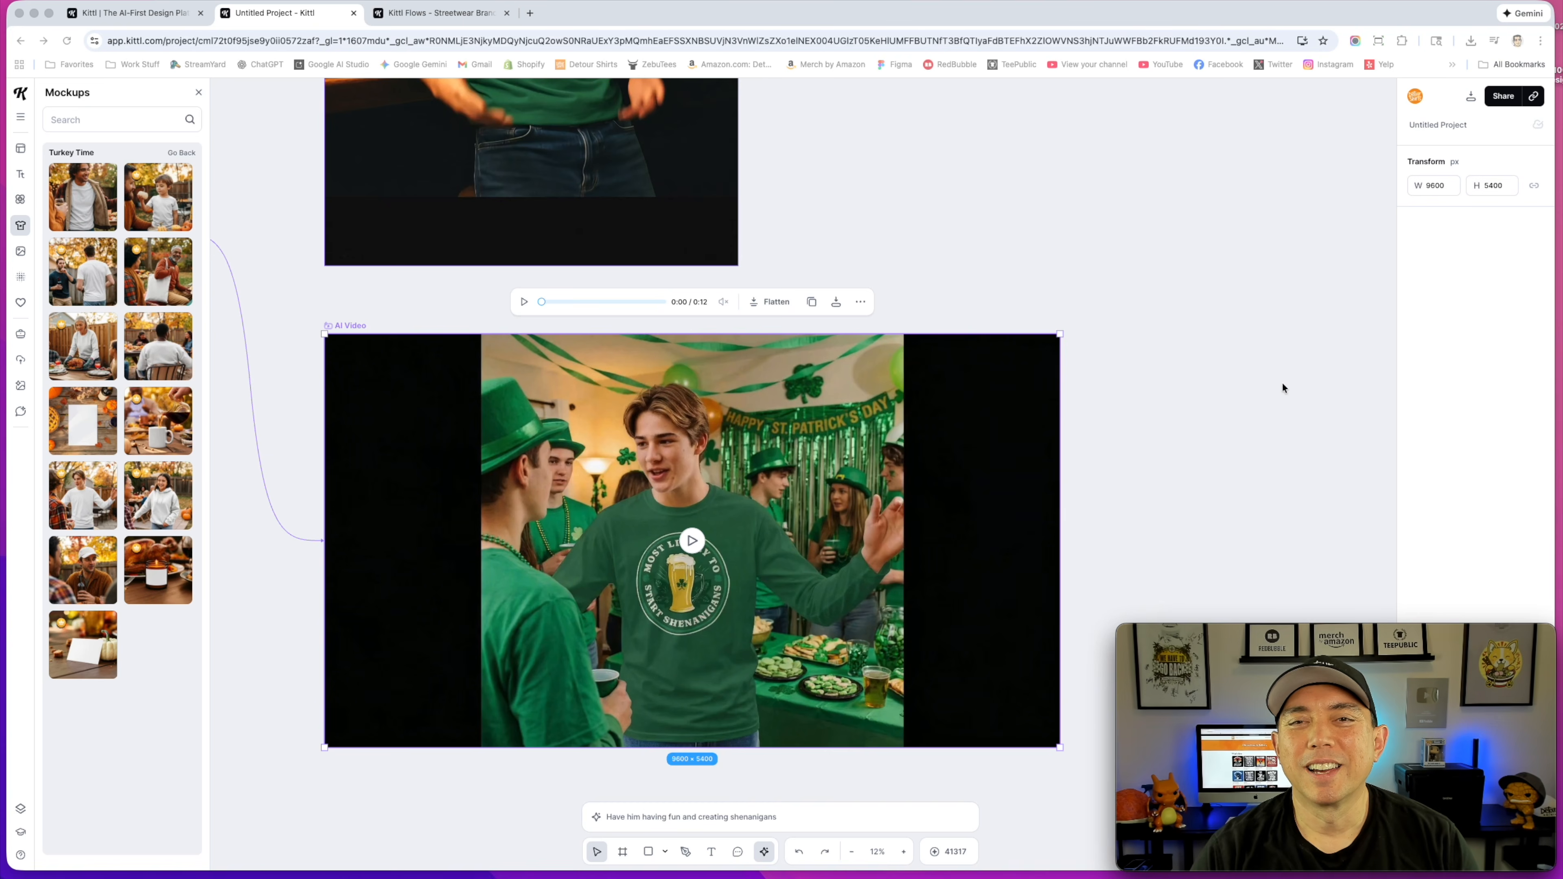
scroll(1096, 457, "down", 1)
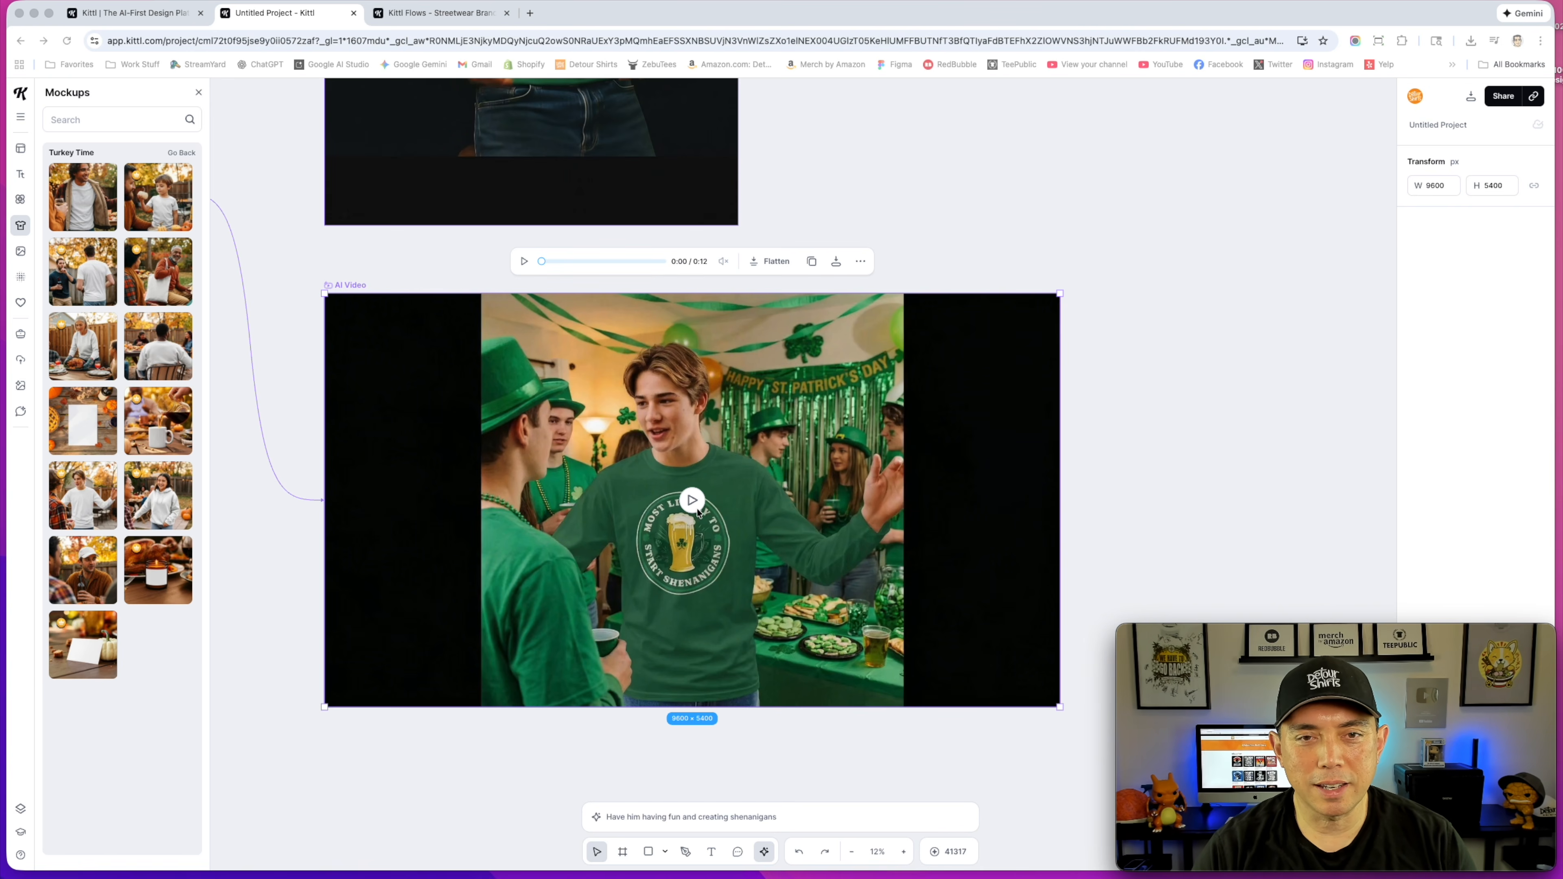
scroll(716, 525, "down", 1)
scroll(716, 526, "up", 2)
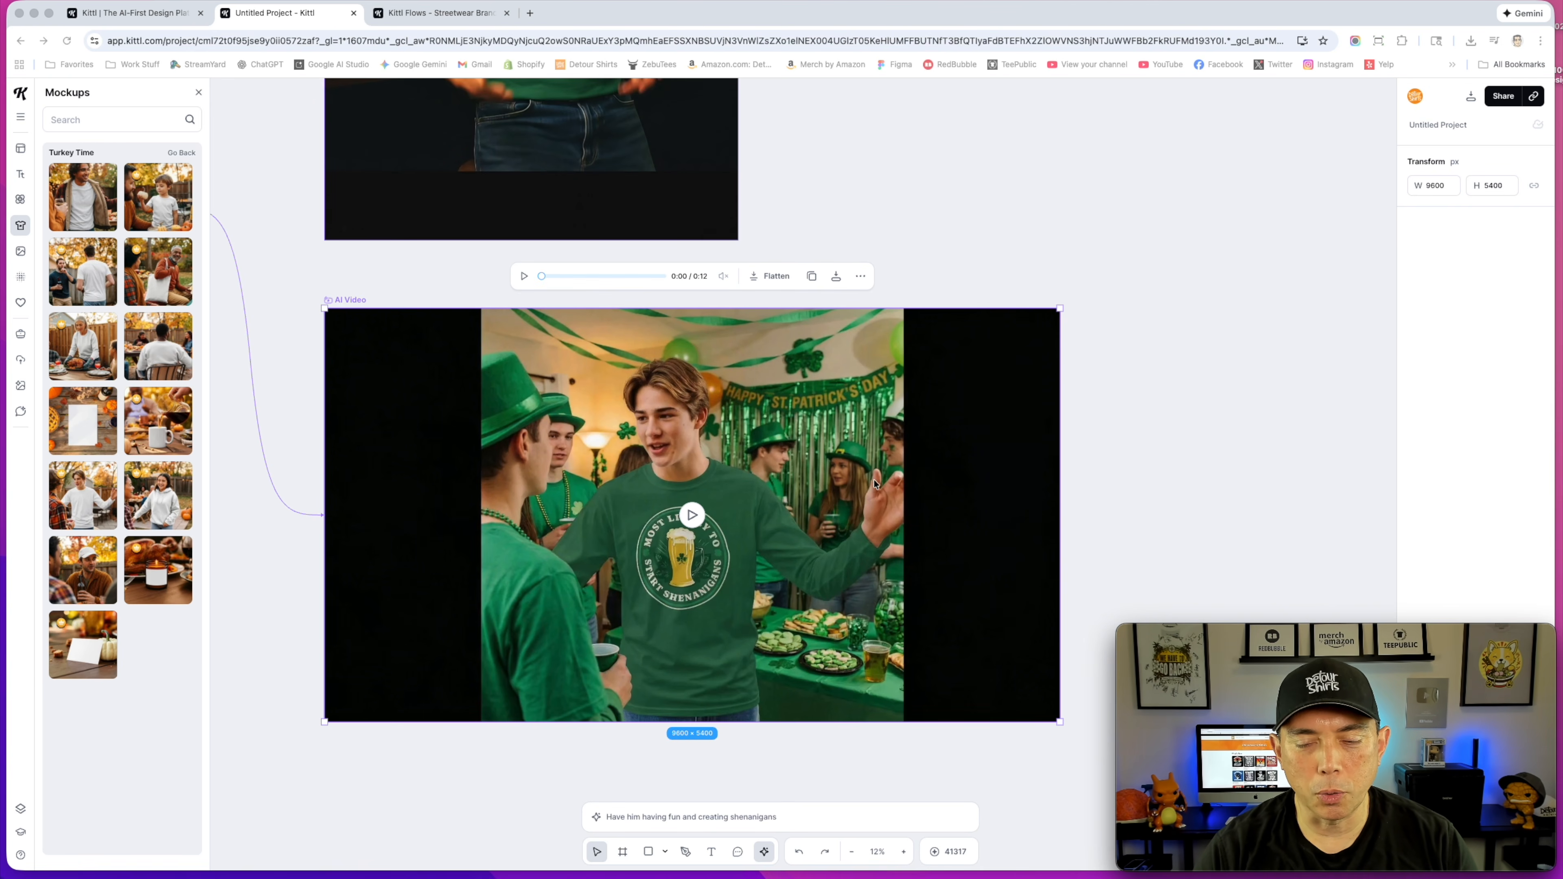
left_click(694, 516)
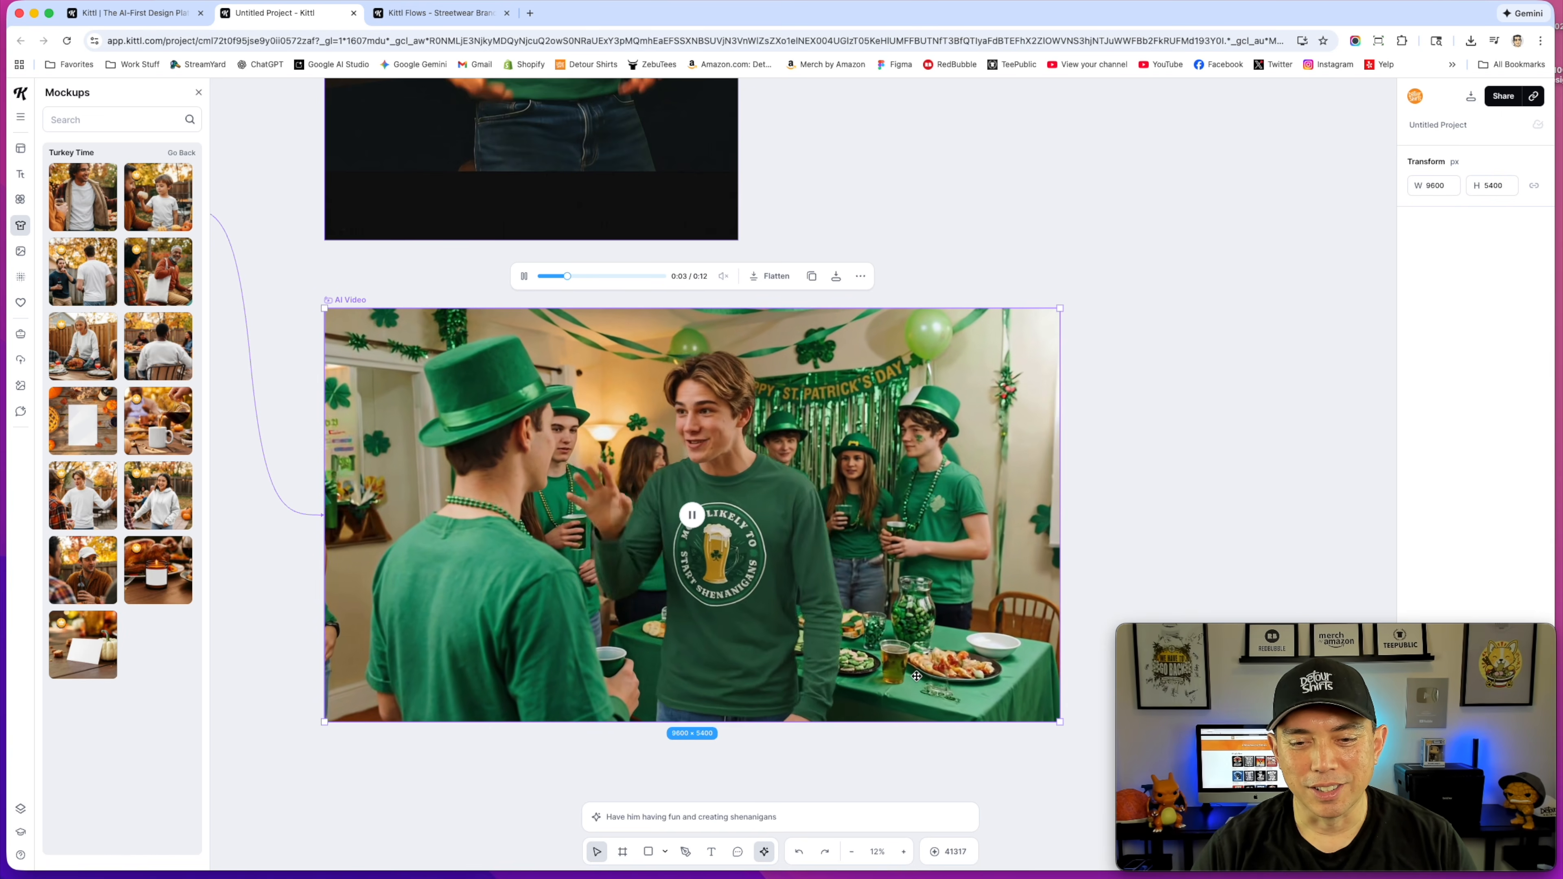
scroll(836, 673, "down", 1)
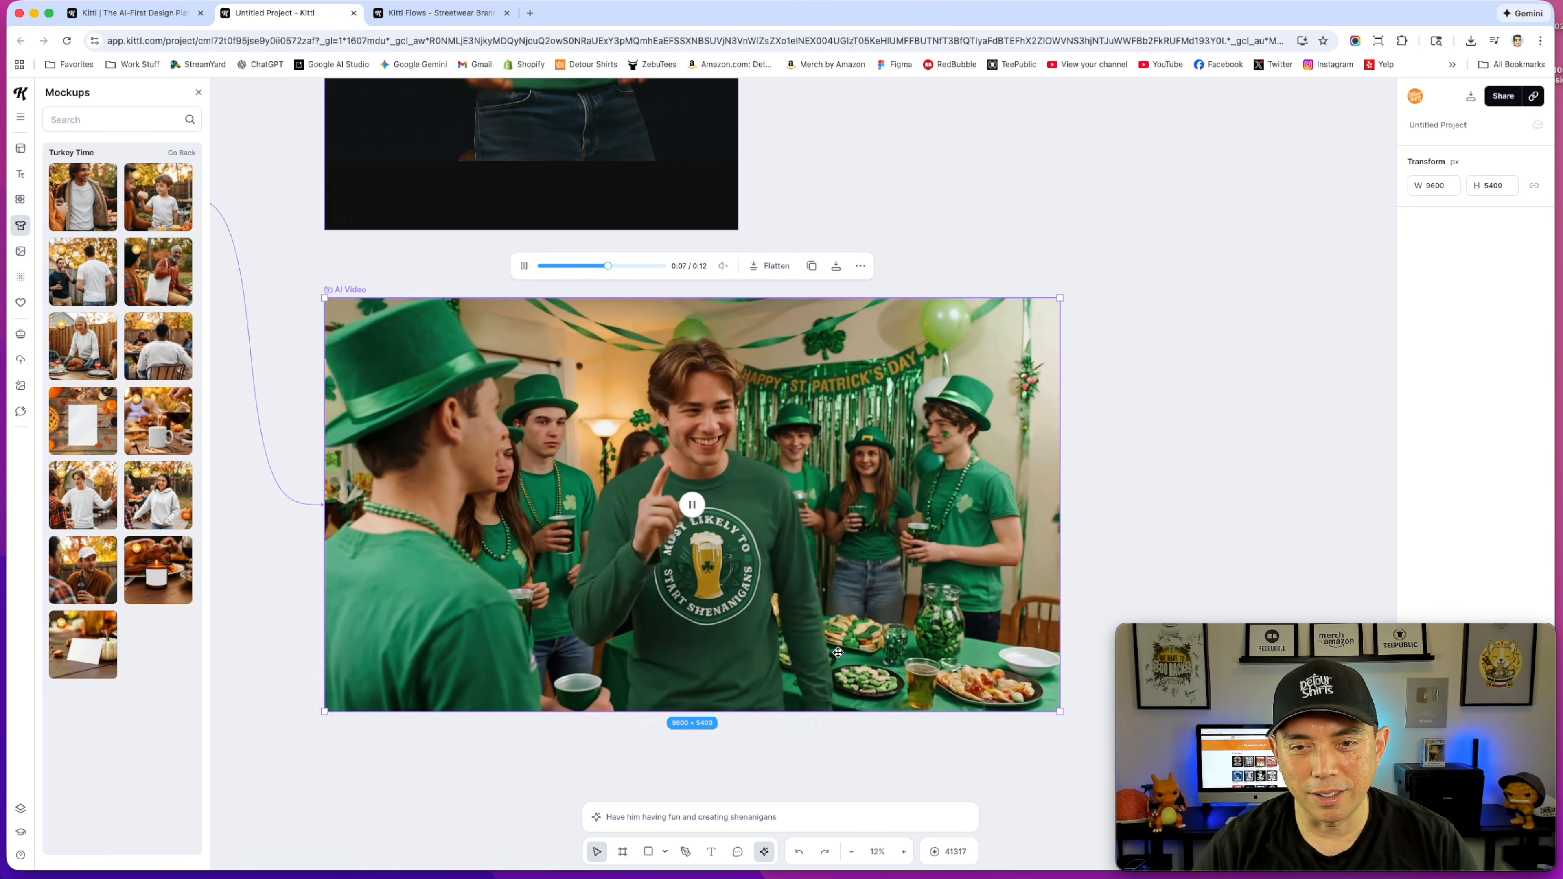
scroll(838, 652, "down", 1)
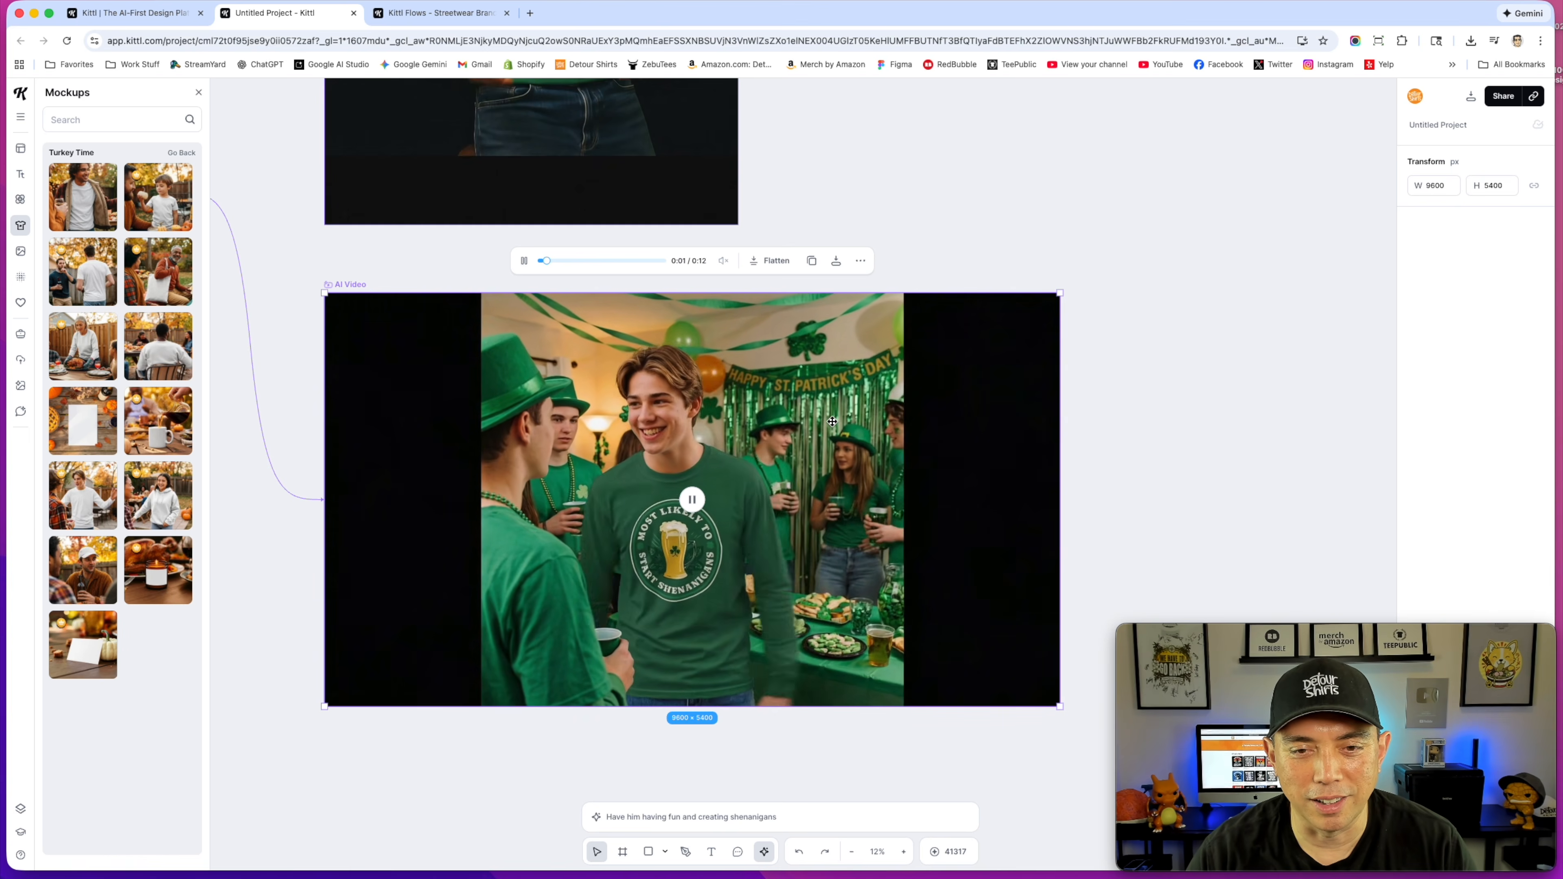
scroll(673, 439, "down", 1)
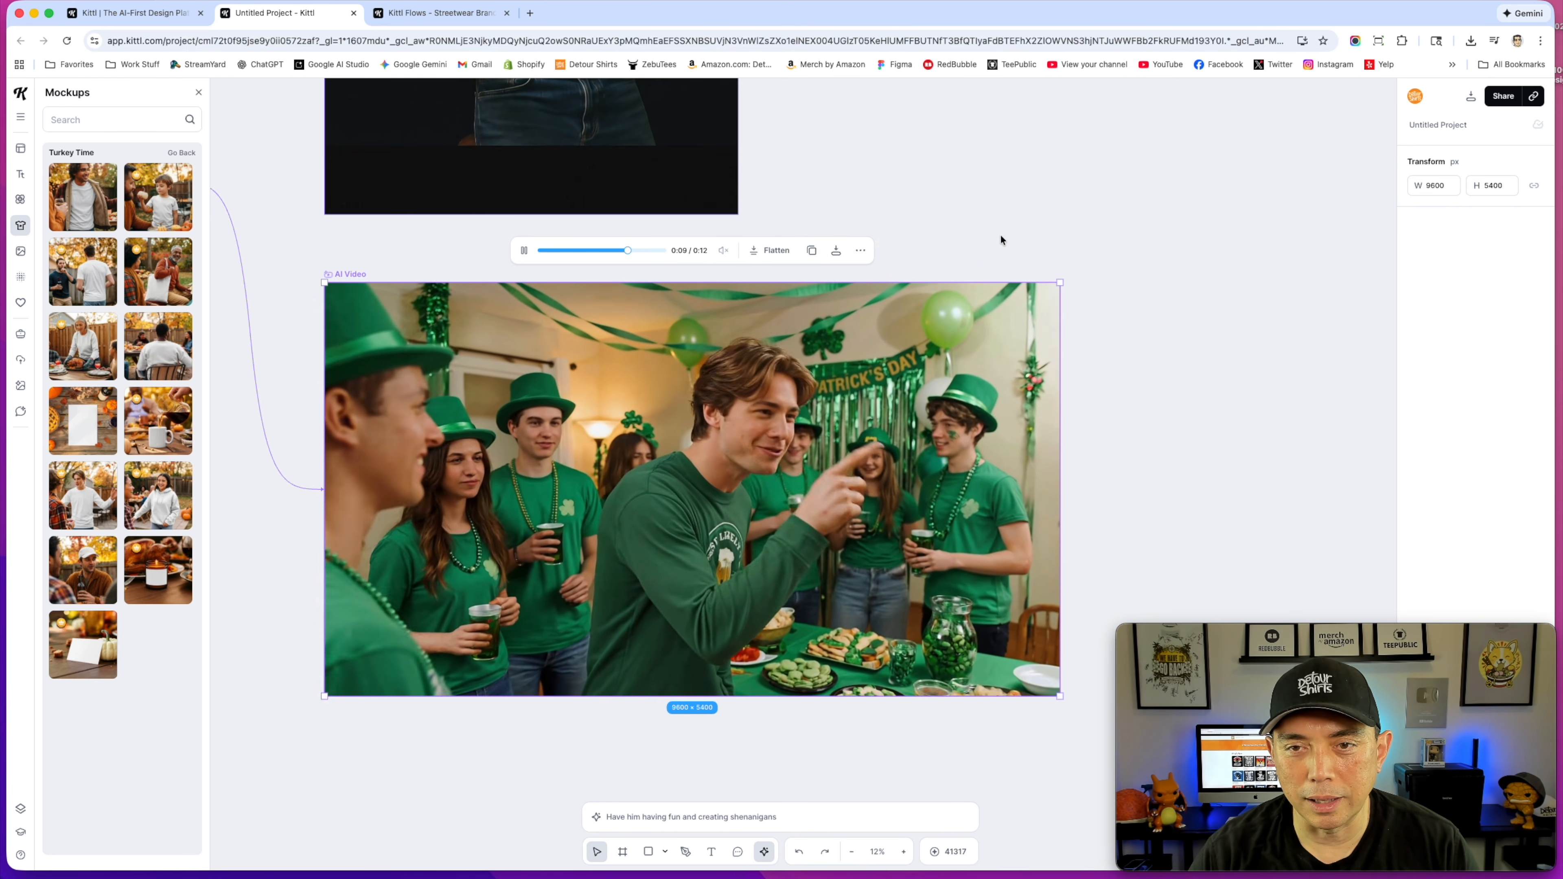
scroll(1009, 496, "down", 1)
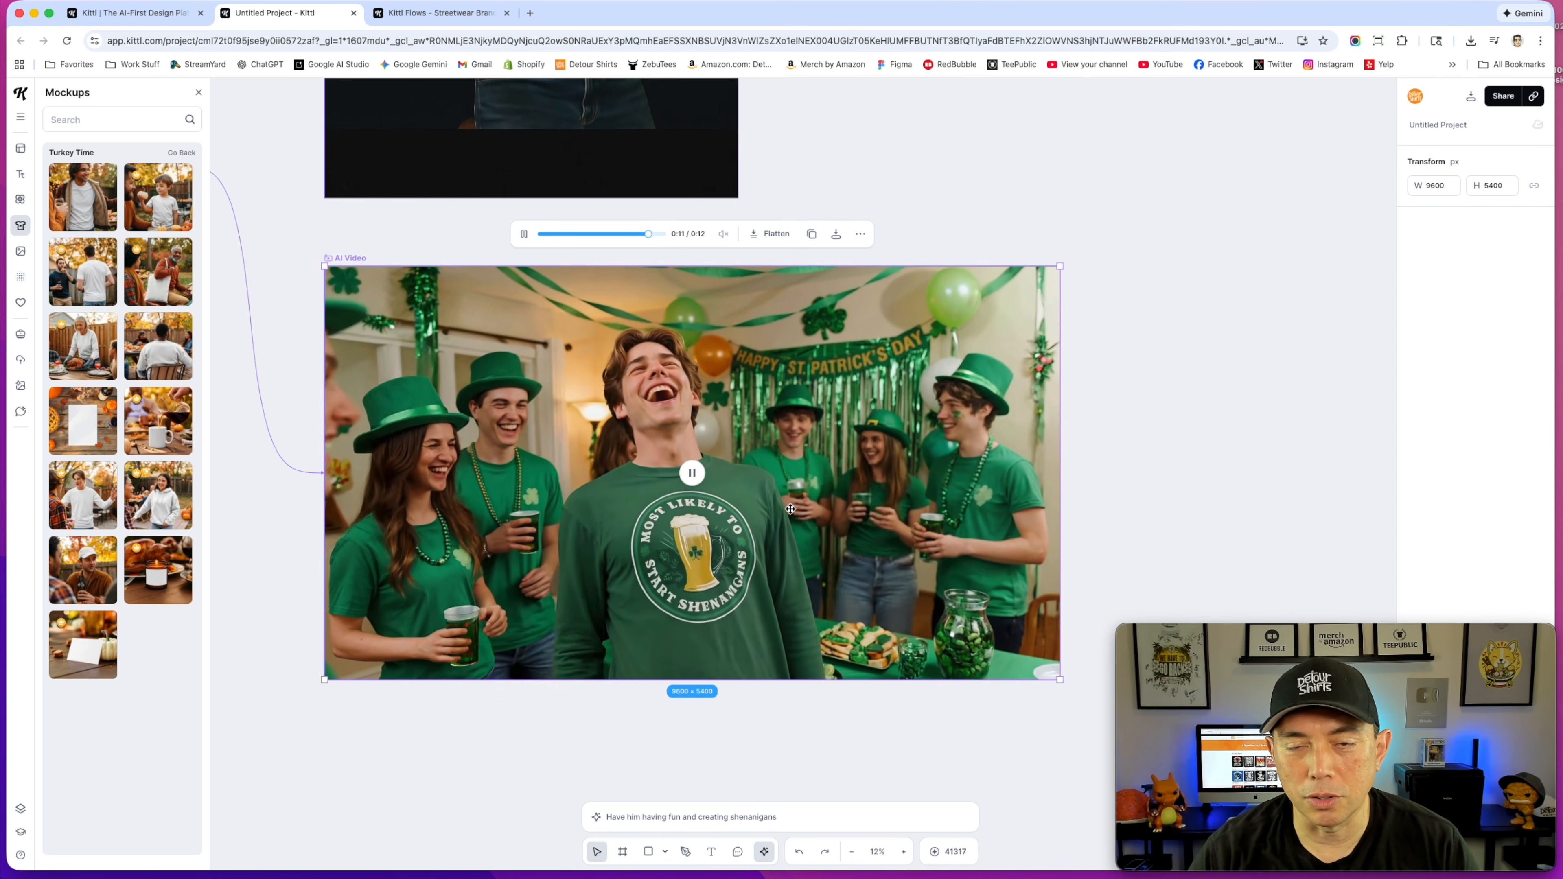
scroll(782, 524, "down", 1)
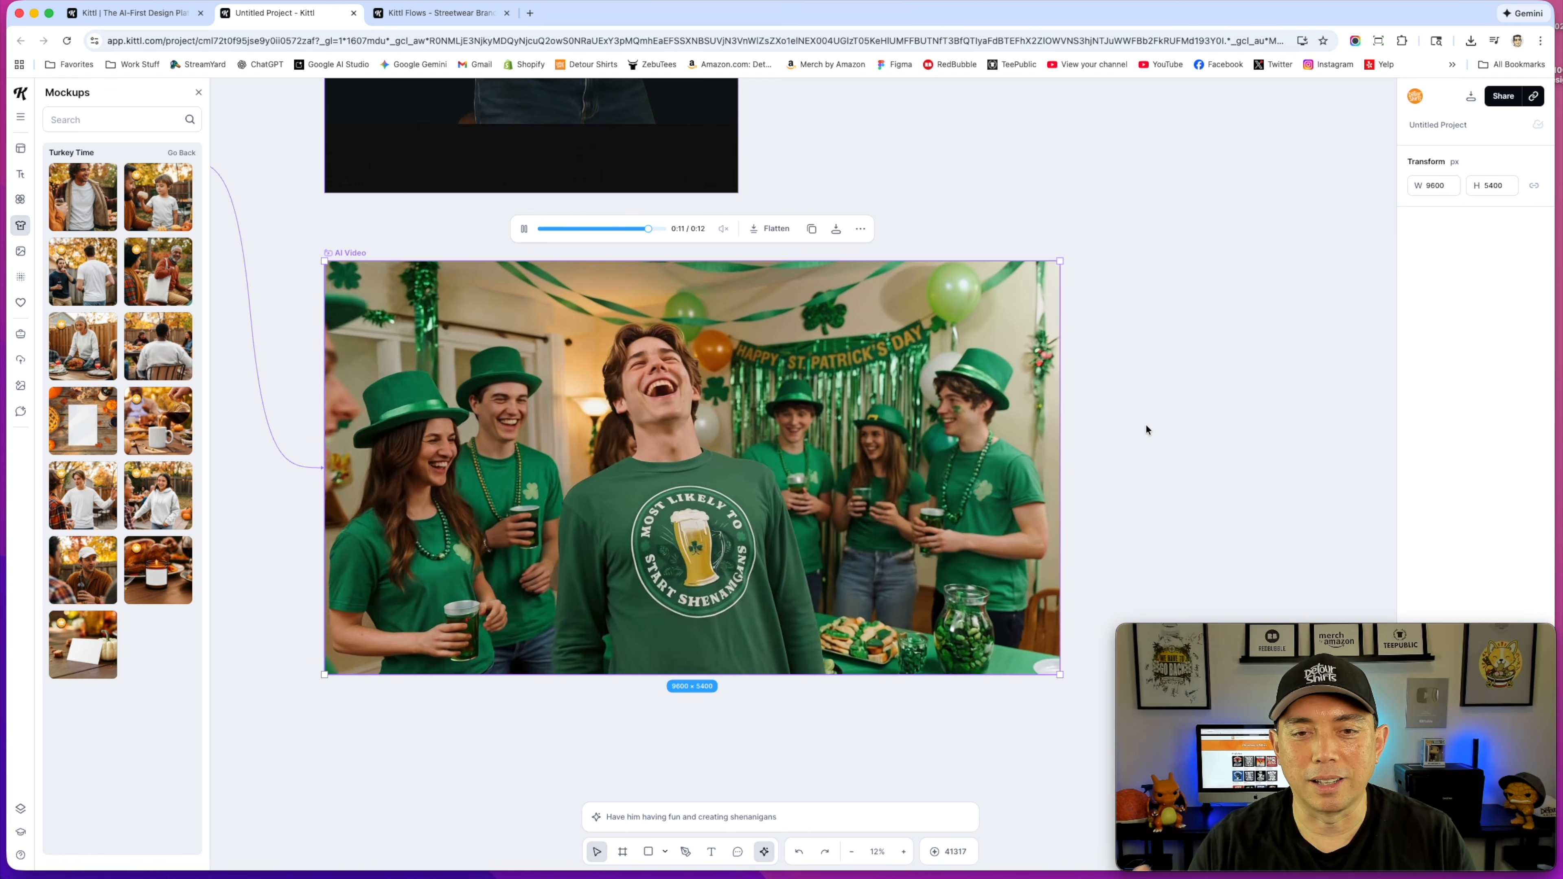
Step: Review the whole flow from the shirt design through the mockups and smartboards to both AI videos
scroll(1134, 431, "down", 5)
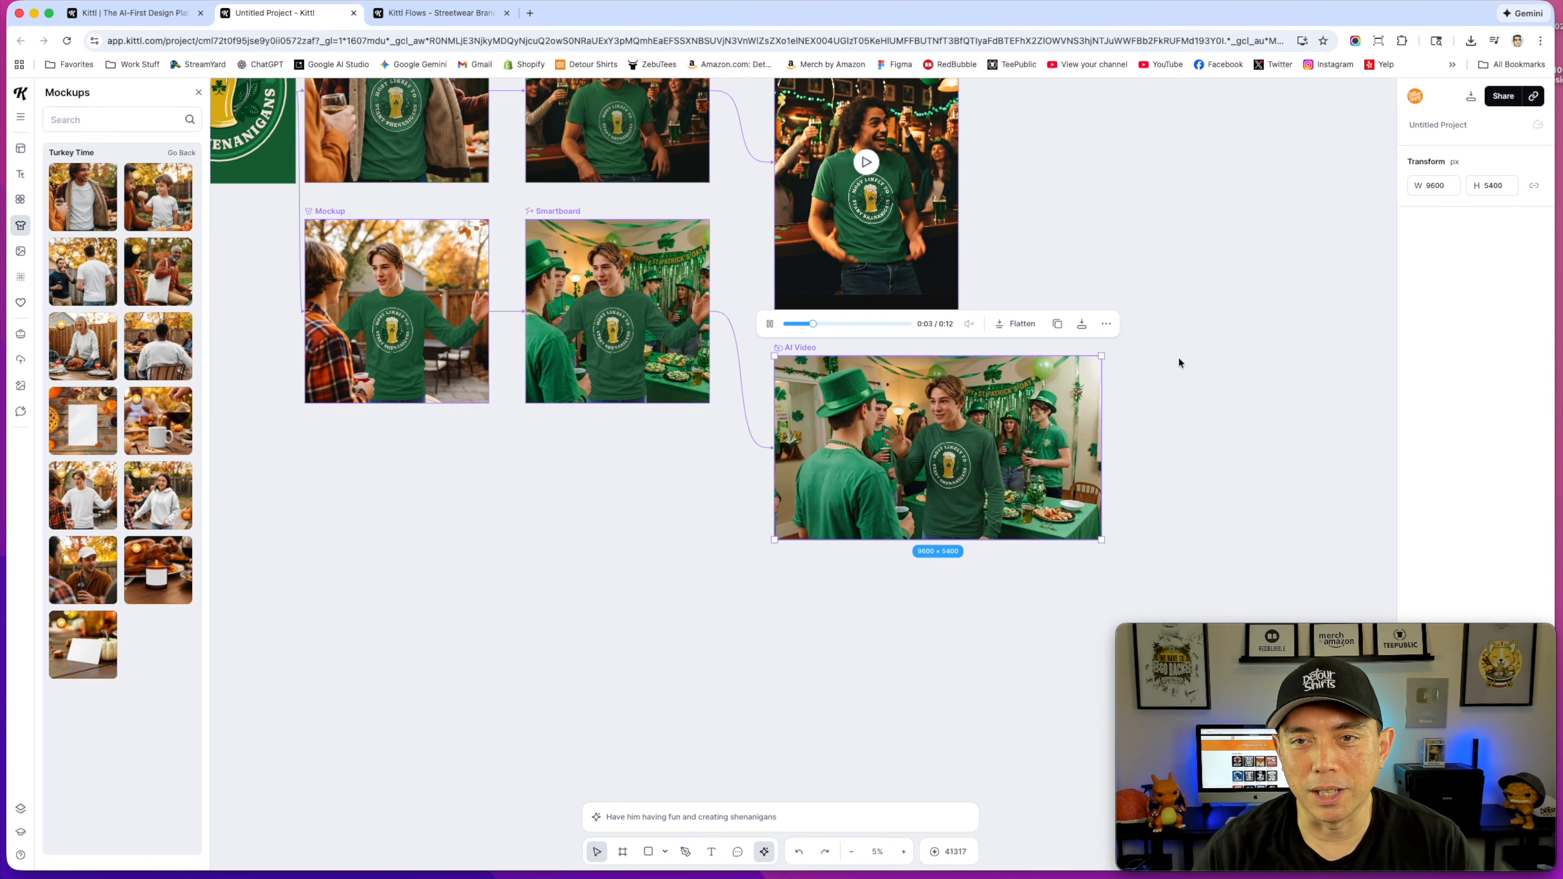
scroll(1179, 358, "down", 2)
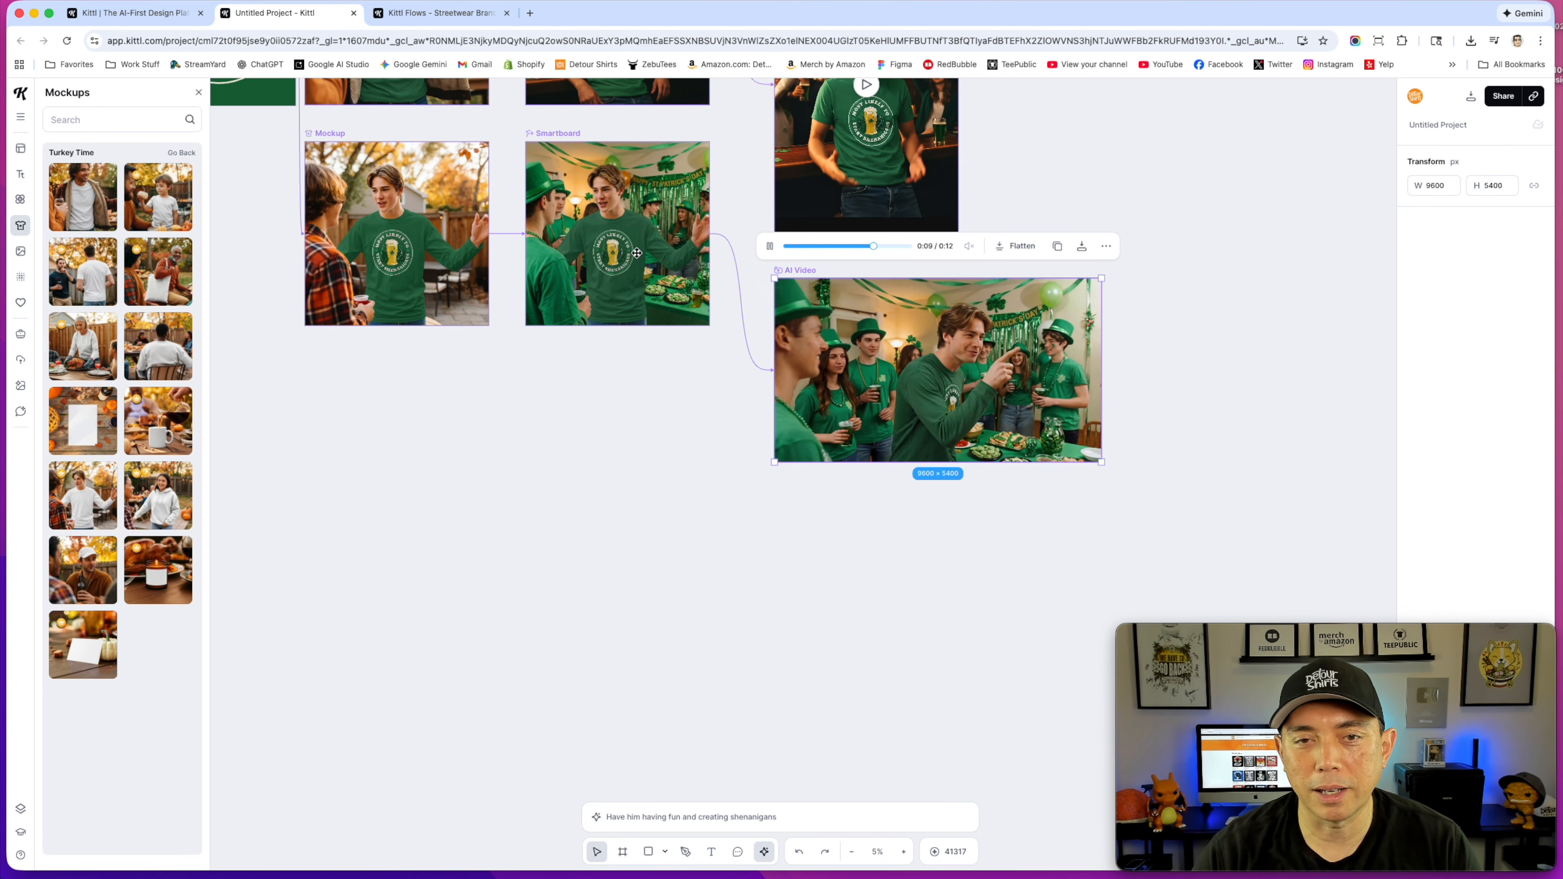
scroll(619, 250, "up", 3)
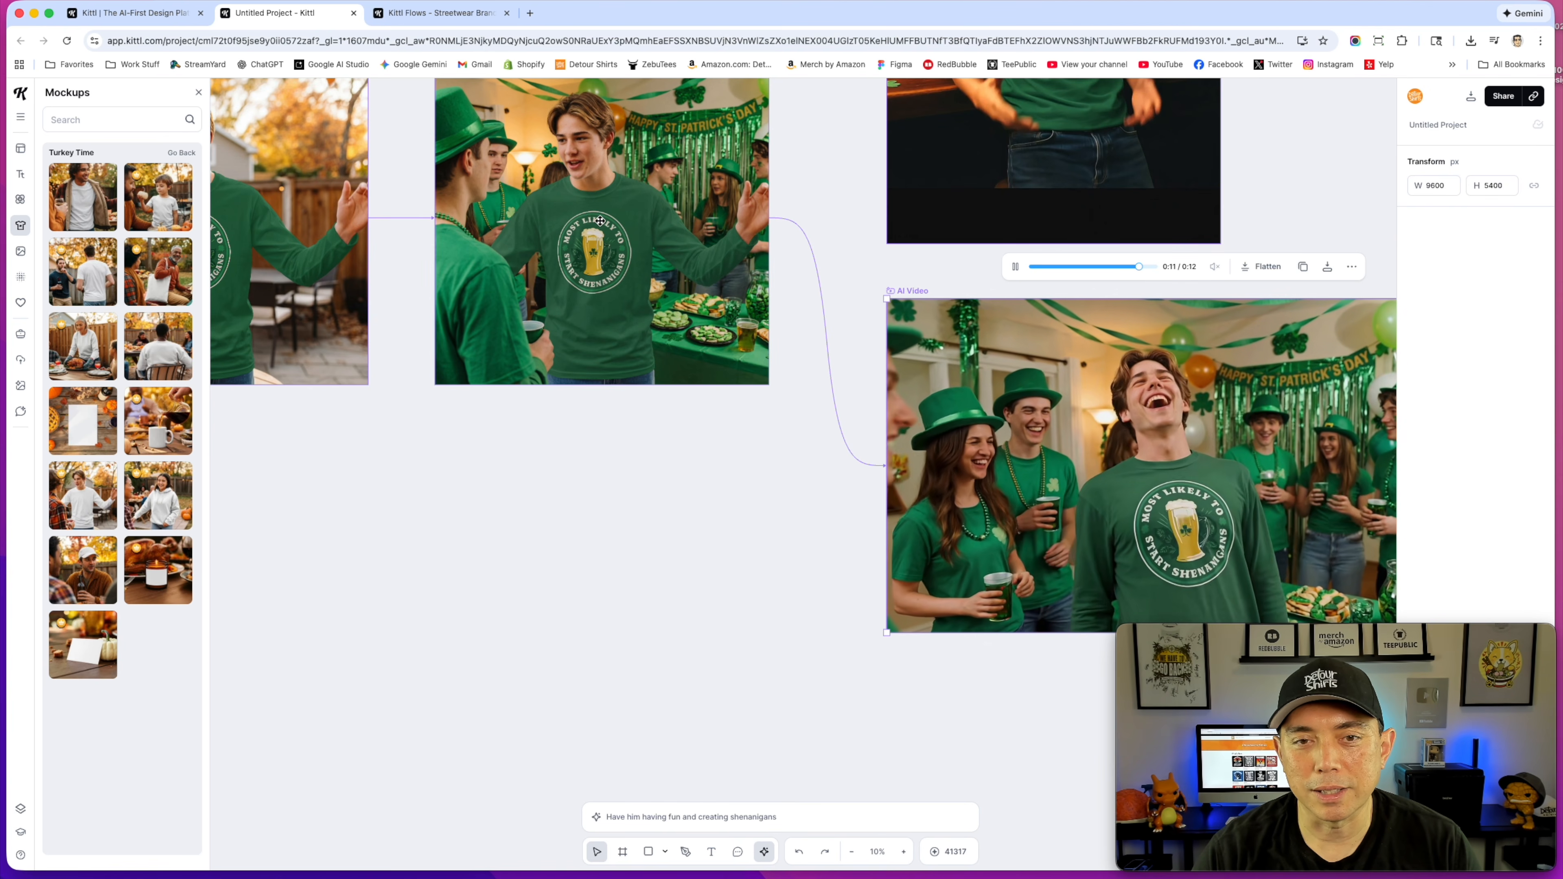
scroll(594, 406, "down", 3)
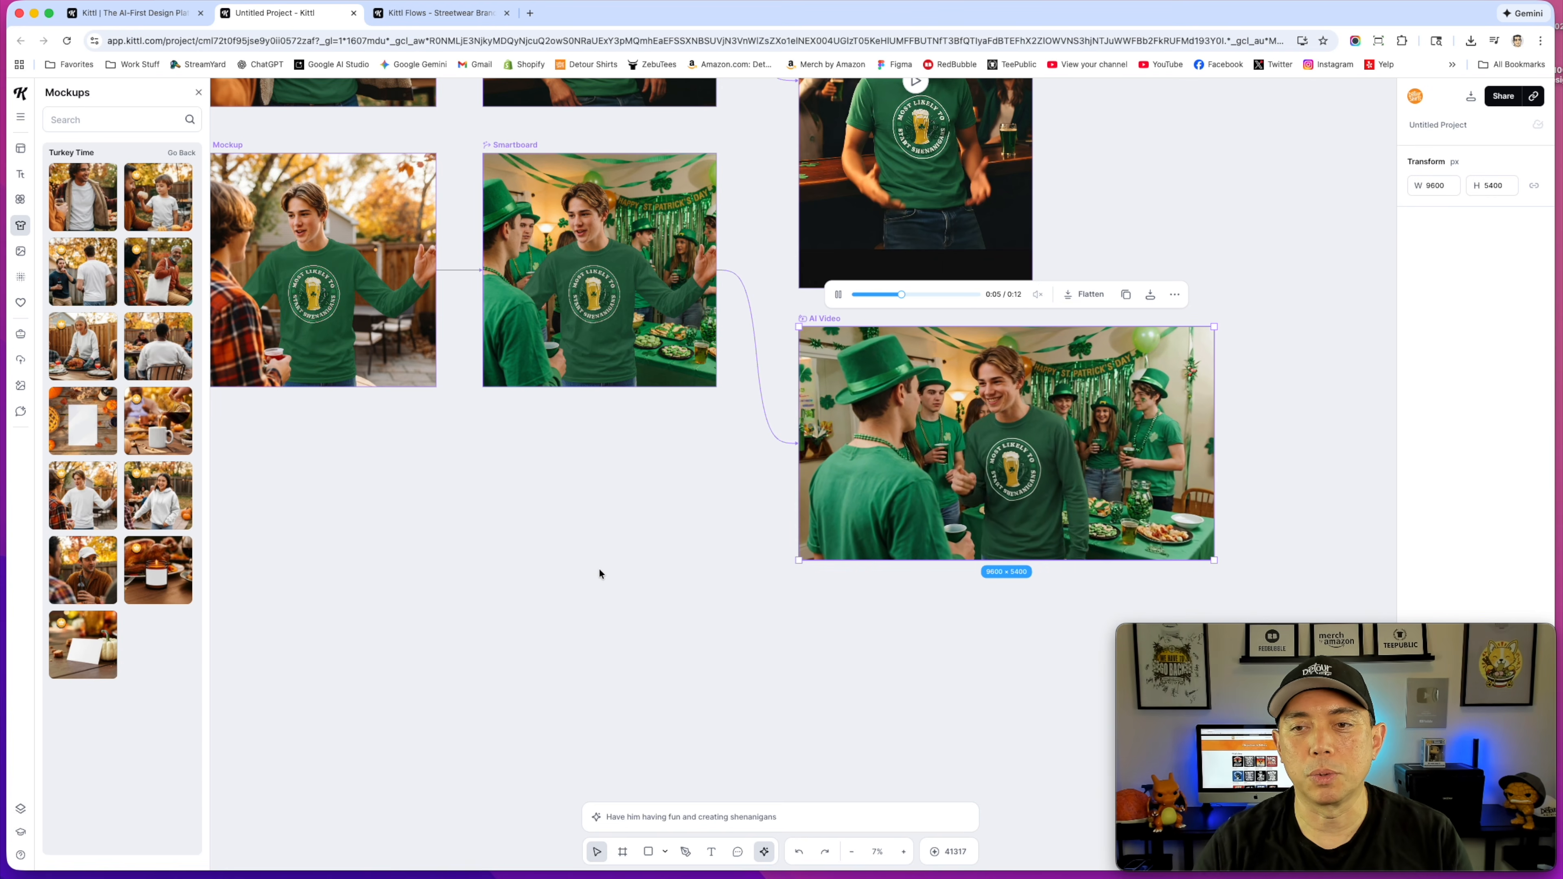
left_click(1203, 287)
scroll(1207, 314, "down", 3)
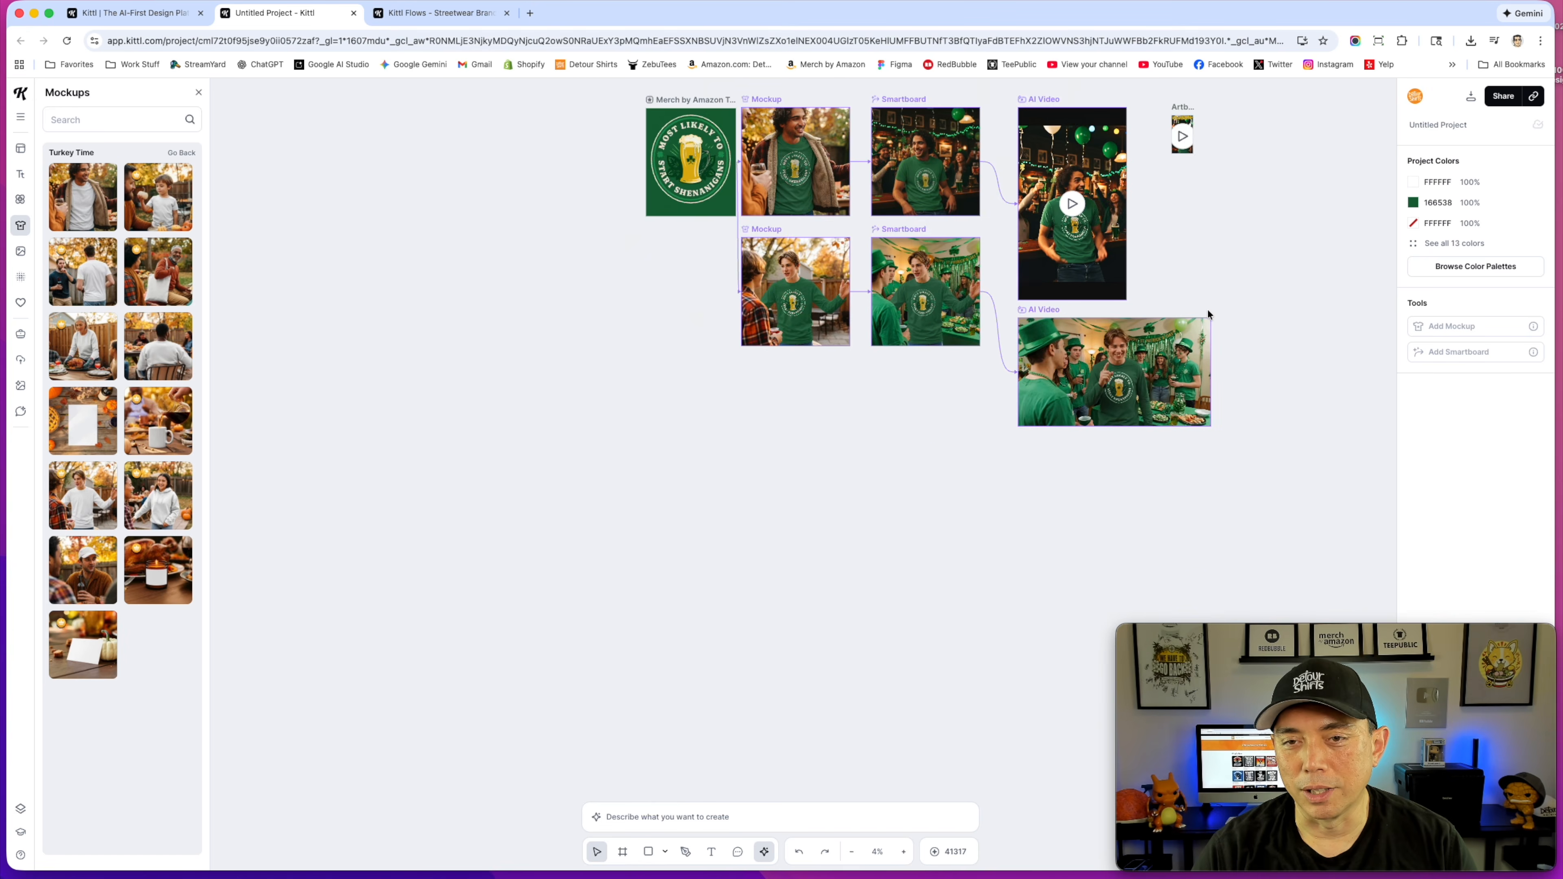
scroll(1206, 314, "up", 3)
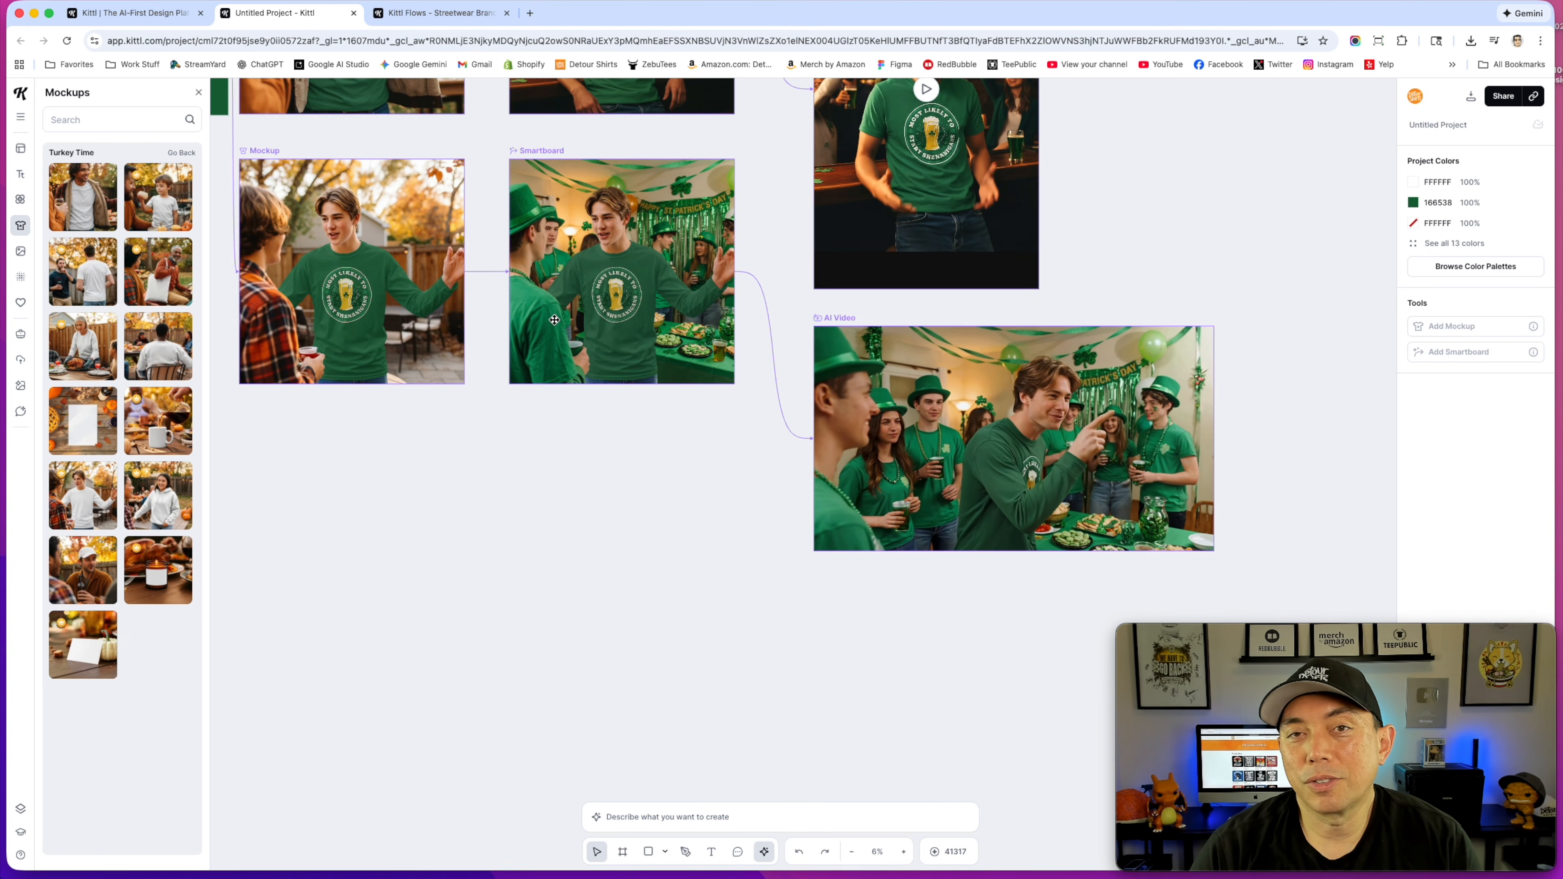
scroll(618, 451, "up", 2)
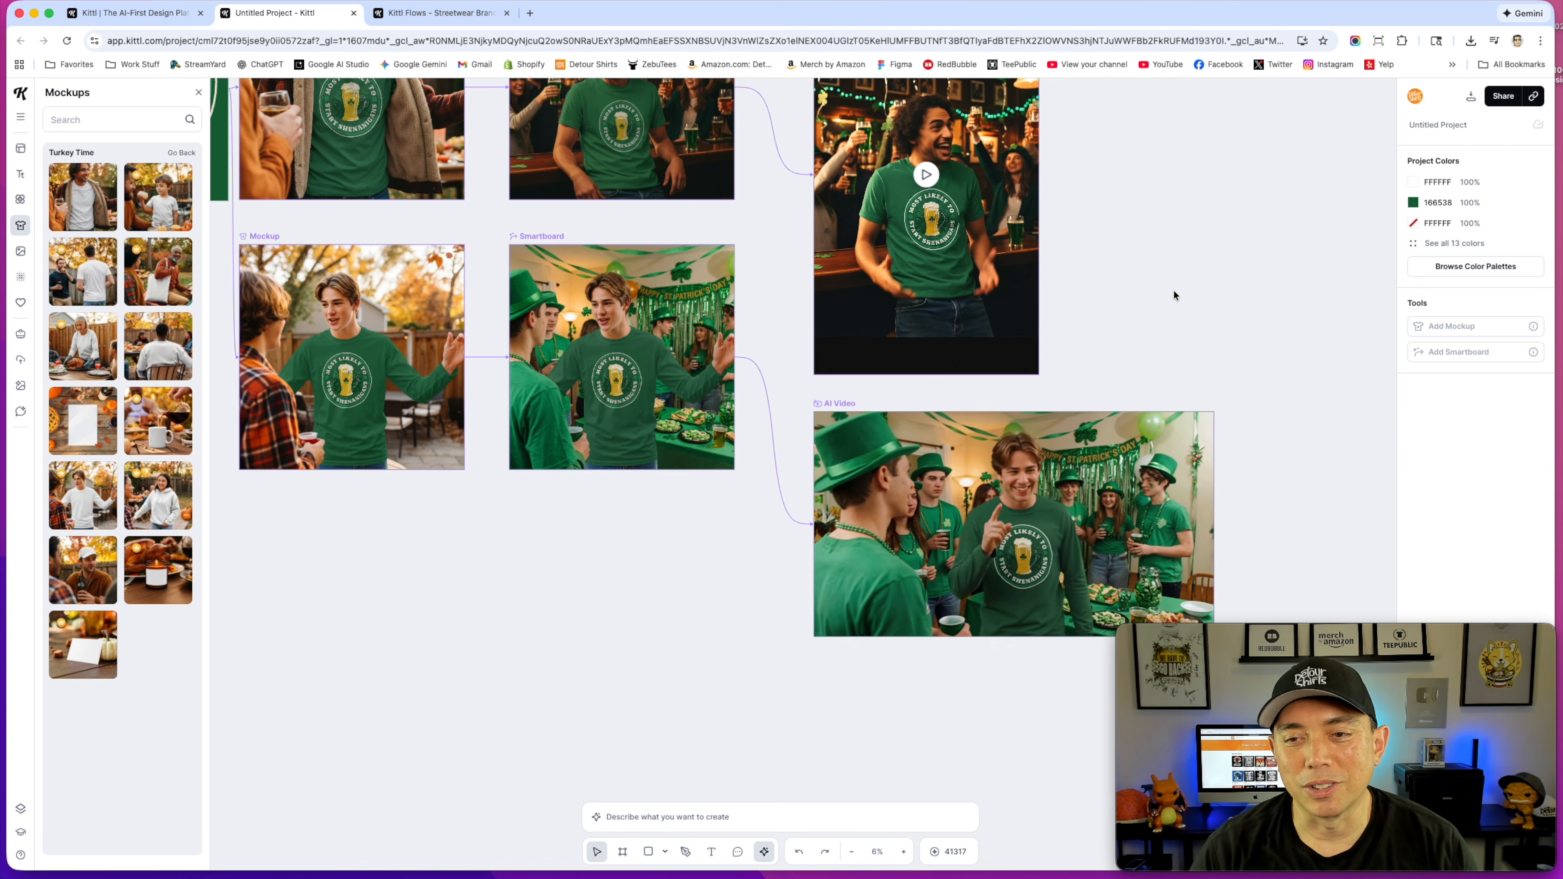
scroll(445, 490, "down", 5)
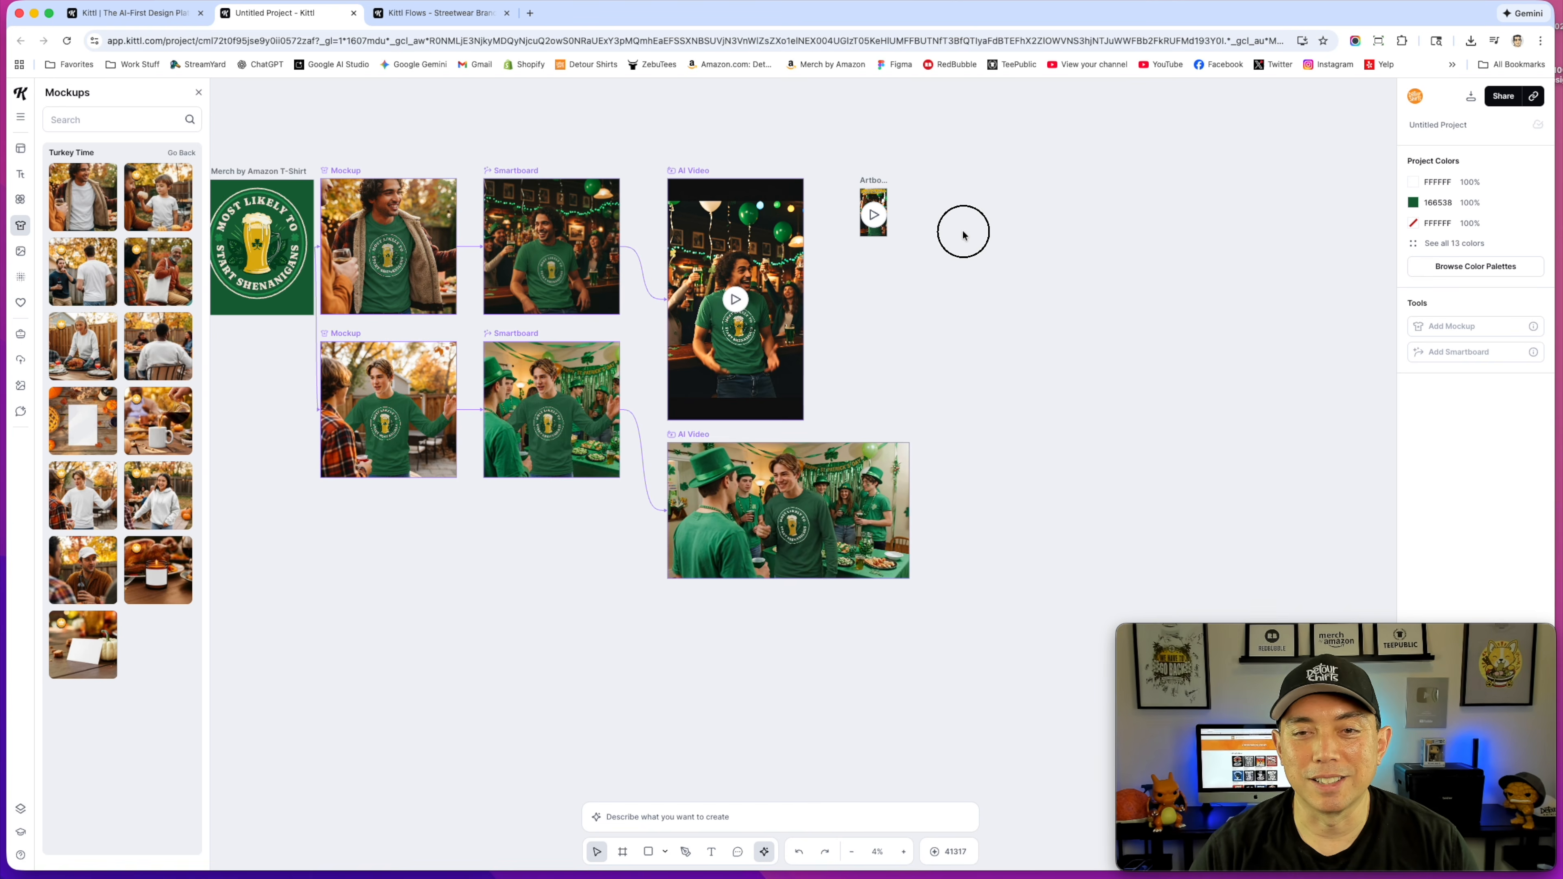
scroll(938, 384, "down", 3)
scroll(938, 383, "up", 3)
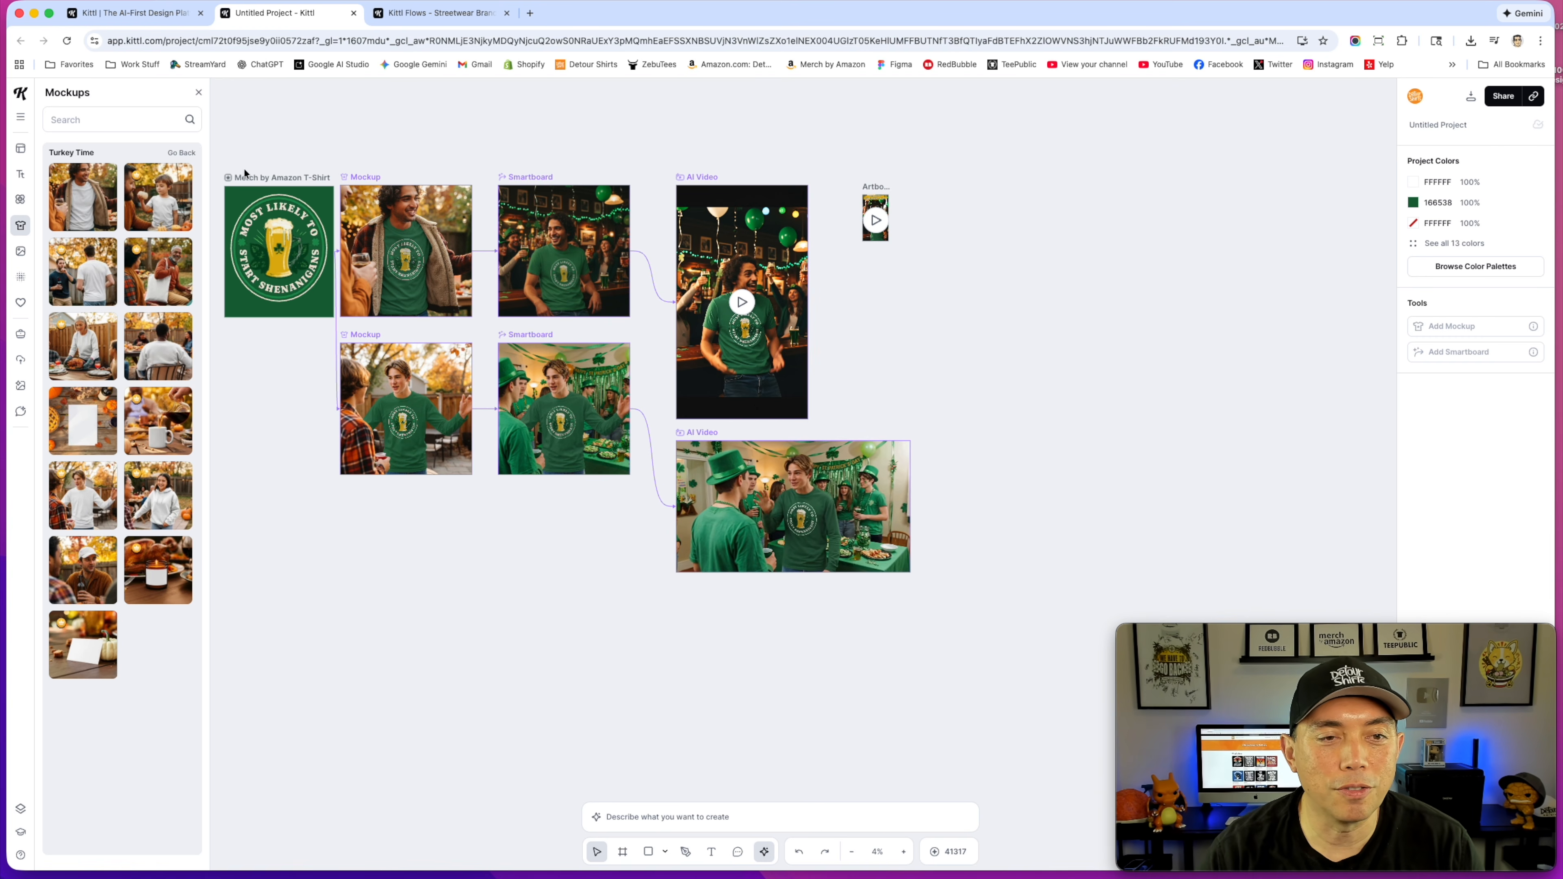
Step: Inspect the original shirt design up close and select its curved "MOST LIKELY TO" text
scroll(242, 213, "up", 5)
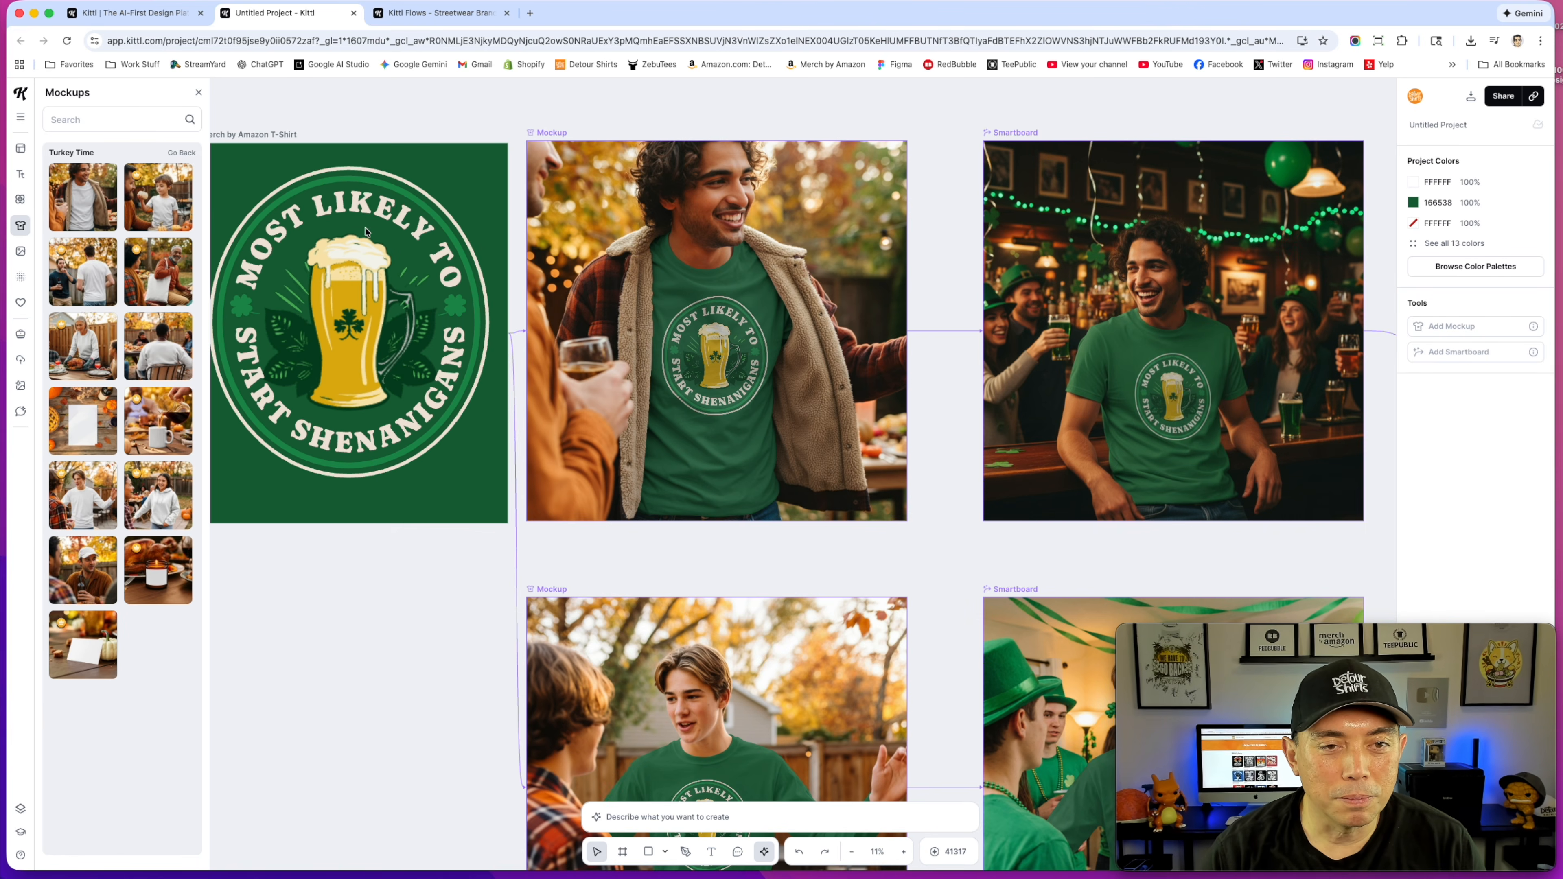
left_click(366, 203)
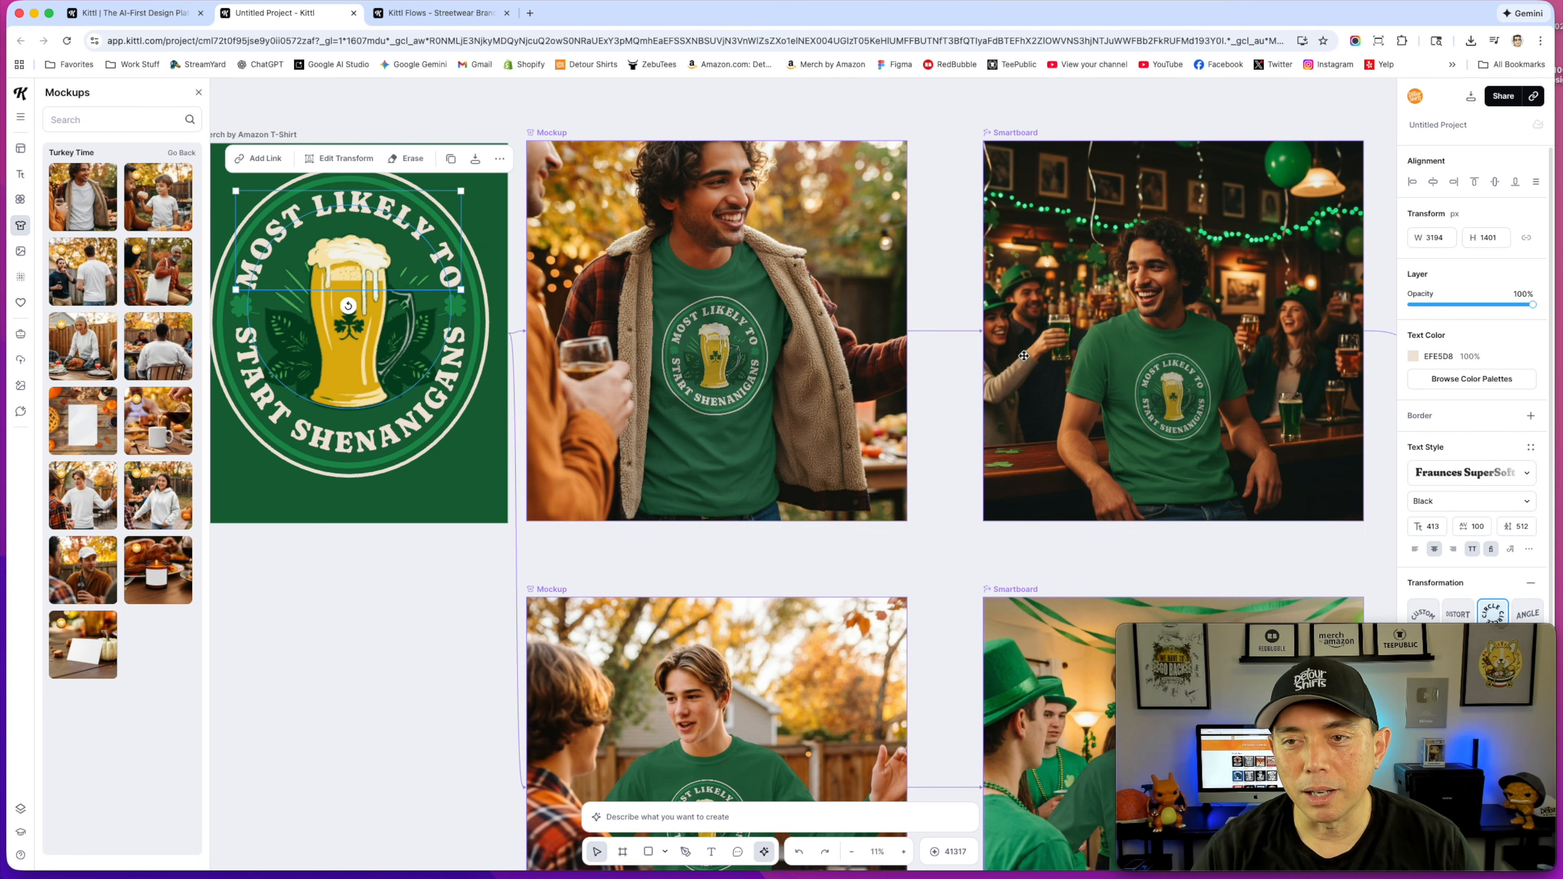
scroll(1119, 375, "down", 5)
Step: Examine the DetourShirts.com banner and arrow overlaid on the video in Artboard 5
left_click_drag(1276, 191, 447, 60)
scroll(849, 154, "up", 10)
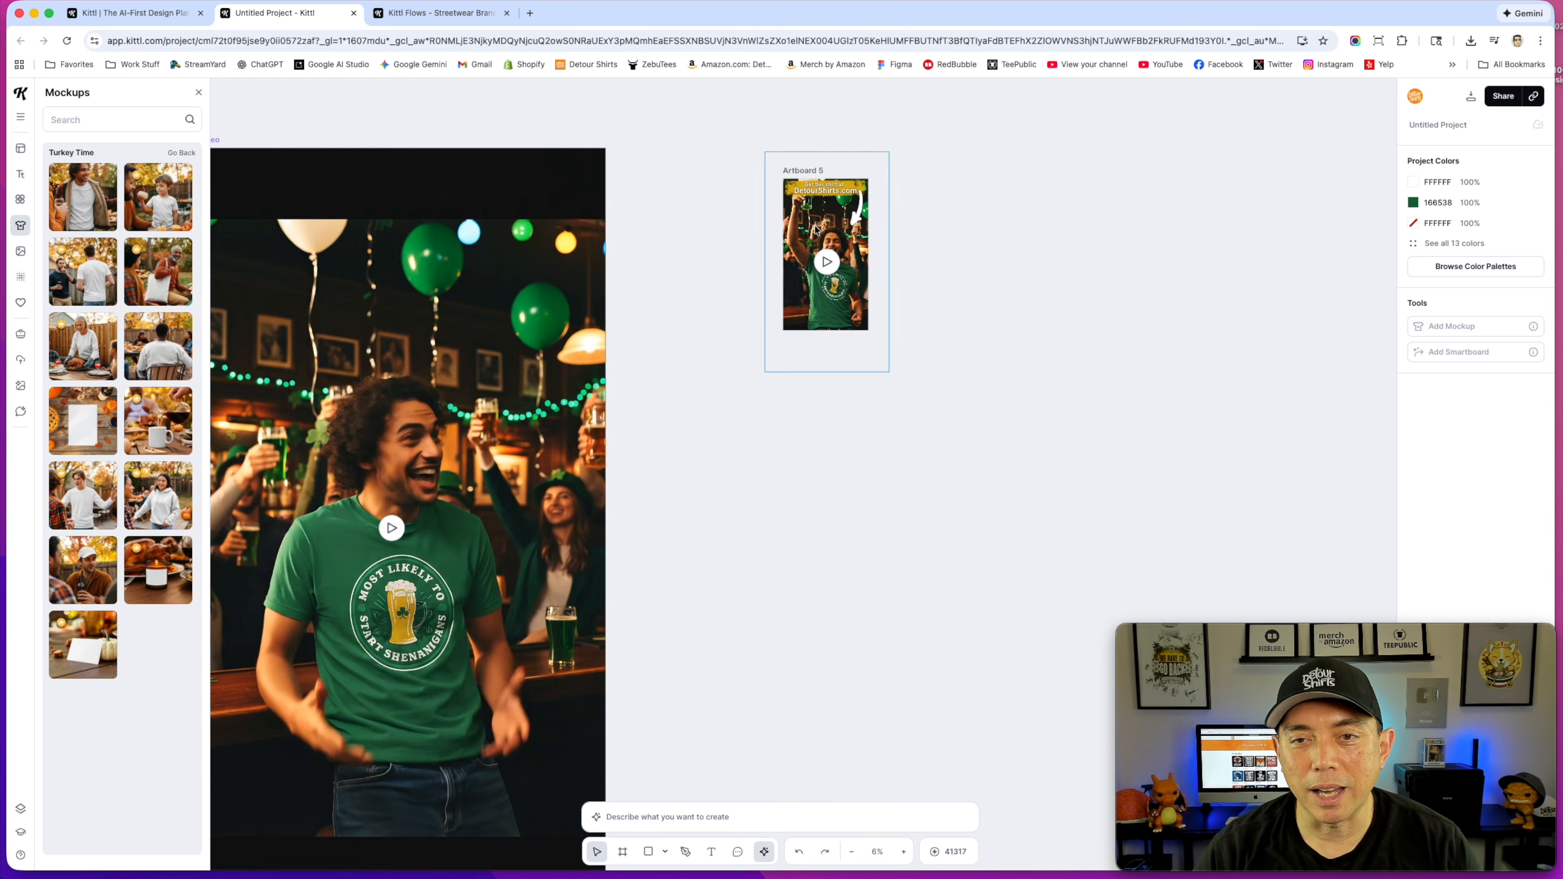
scroll(1035, 237, "up", 2)
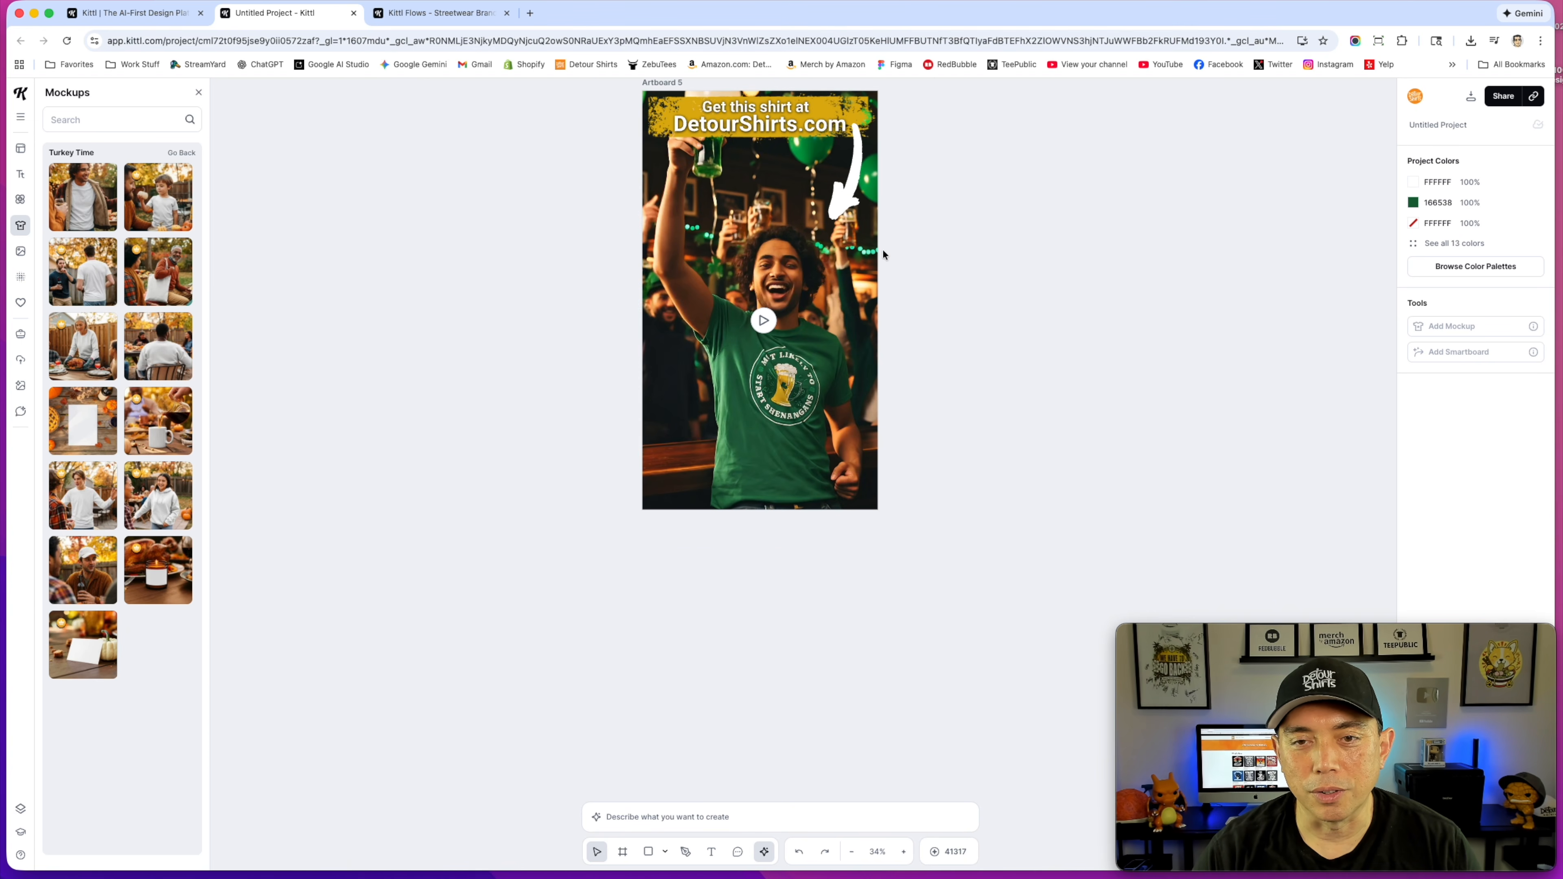
scroll(882, 250, "up", 2)
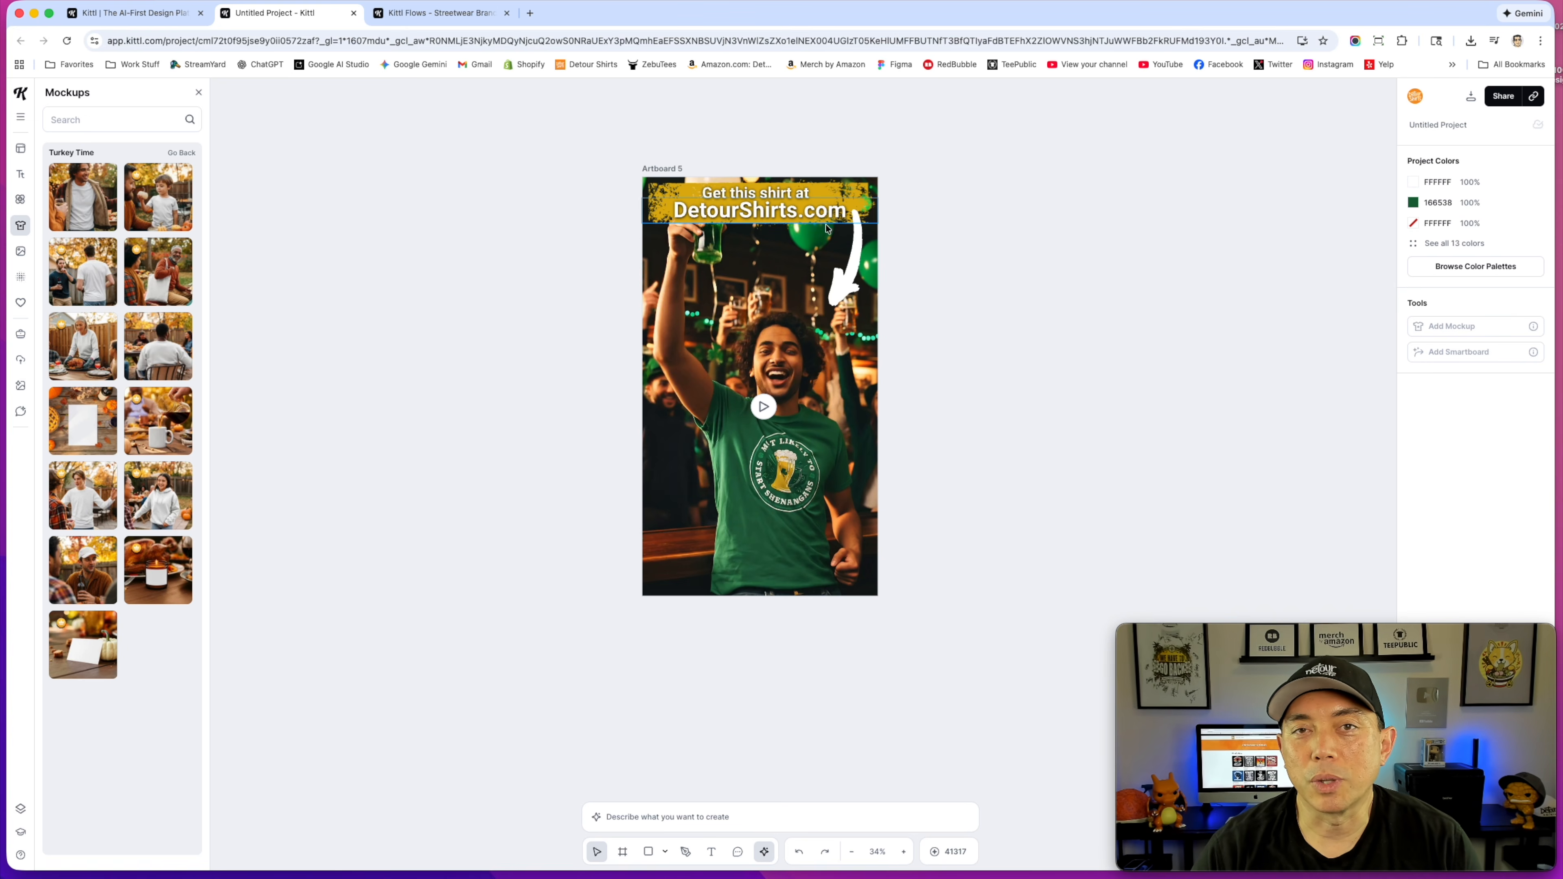
scroll(873, 272, "down", 3)
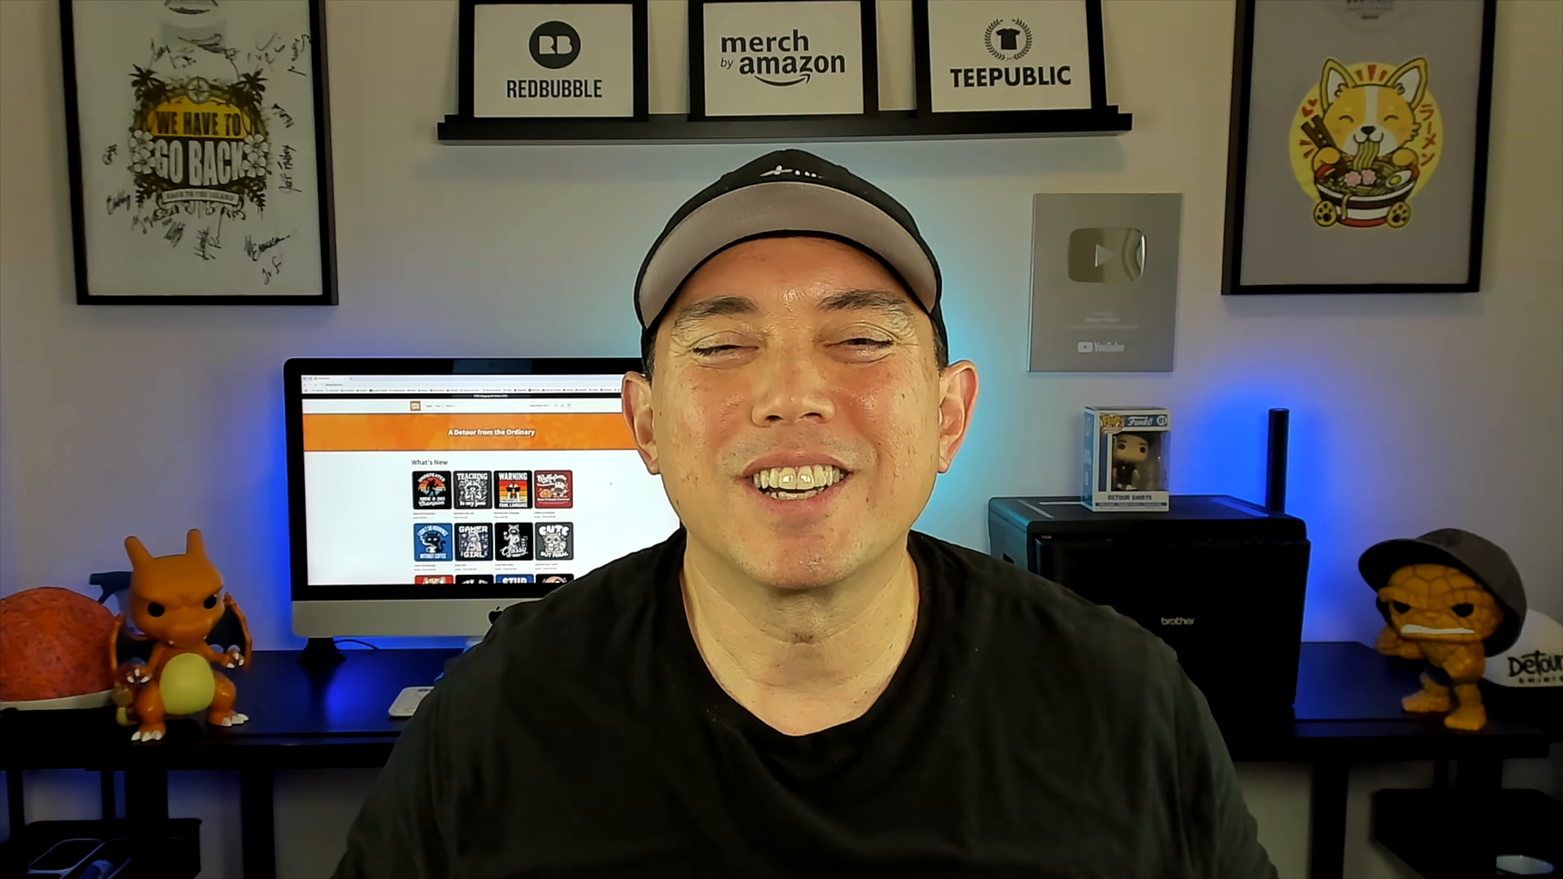